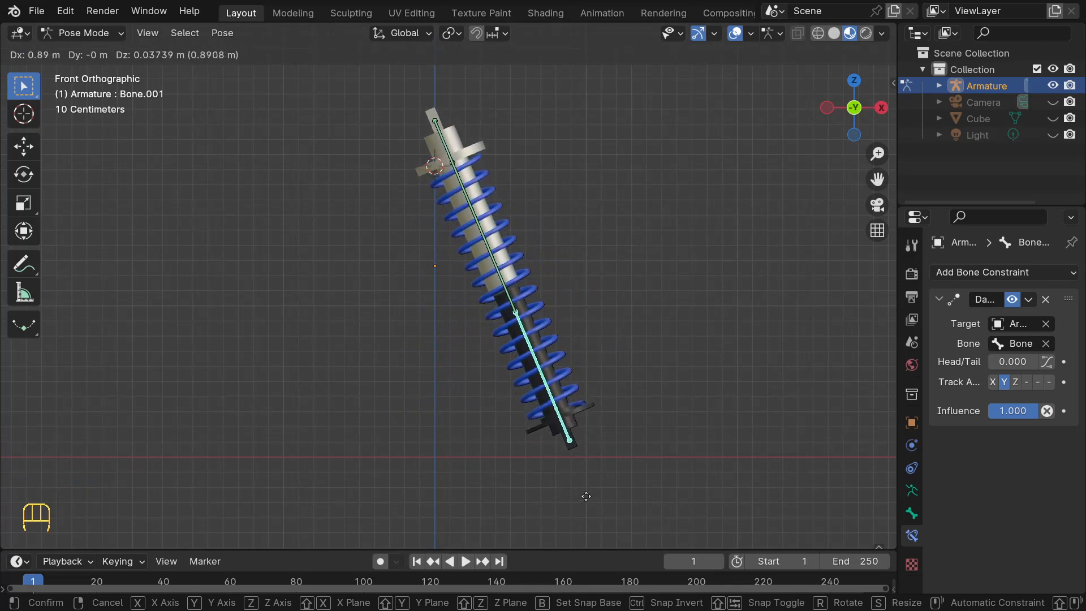
# - Move the shock absorber's lower end bone sideways along X and examine the posed rig from several angles
pyautogui.click(579, 434)
pyautogui.moveTo(579, 433); pyautogui.dragTo(248, 433, button='middle')
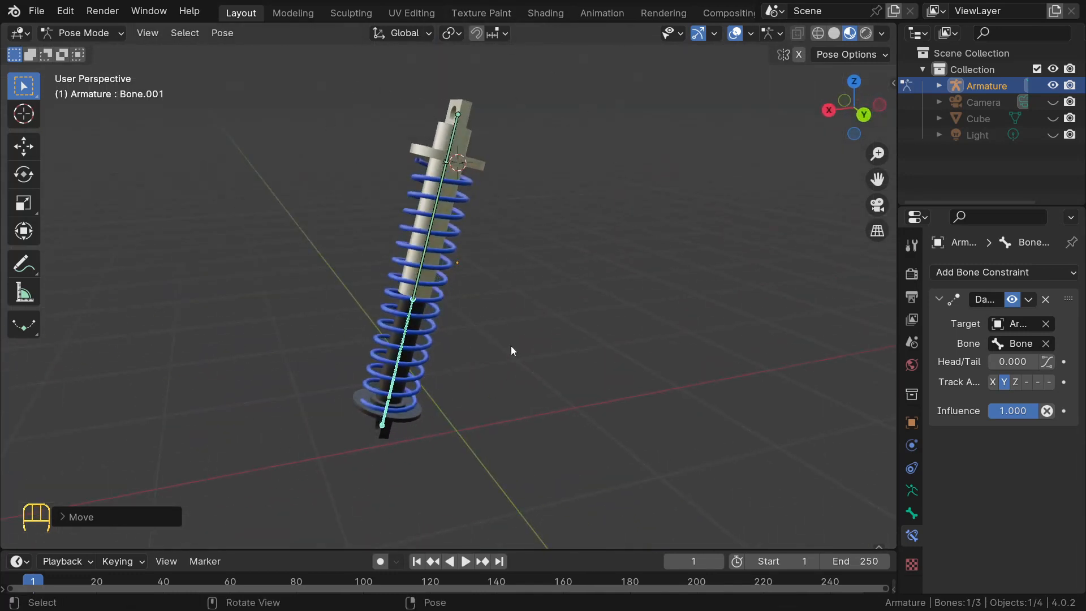
pyautogui.moveTo(319, 412); pyautogui.dragTo(671, 377, button='middle')
pyautogui.scroll(-2, 537, 266)
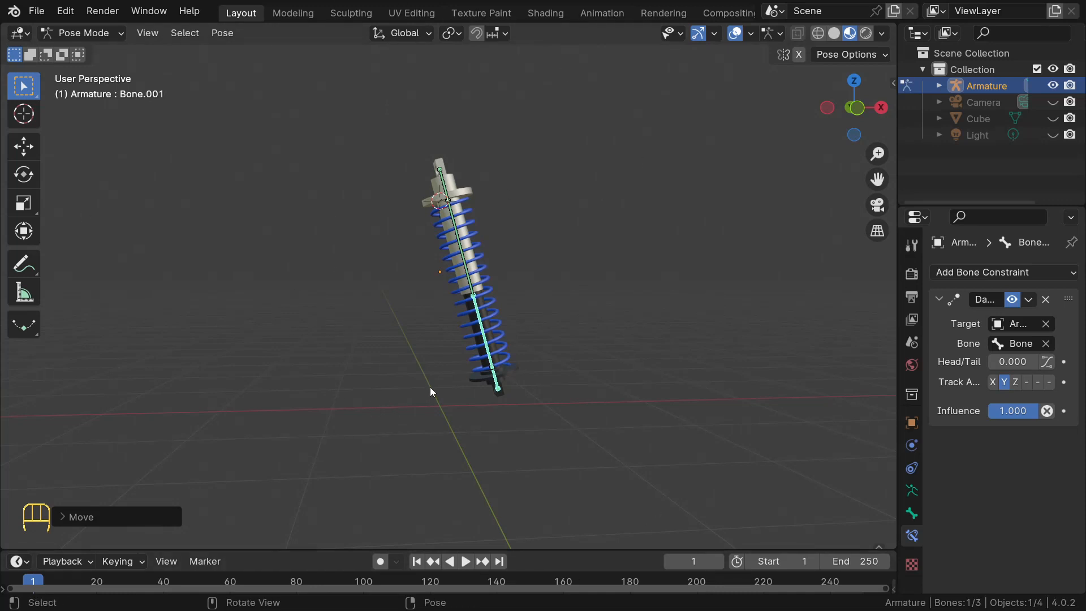
# - Hide all parts of the shock absorber and its armature in Object Mode, and reset the 3D cursor to the world origin
pyautogui.hotkey('ctrl', 'Tab')
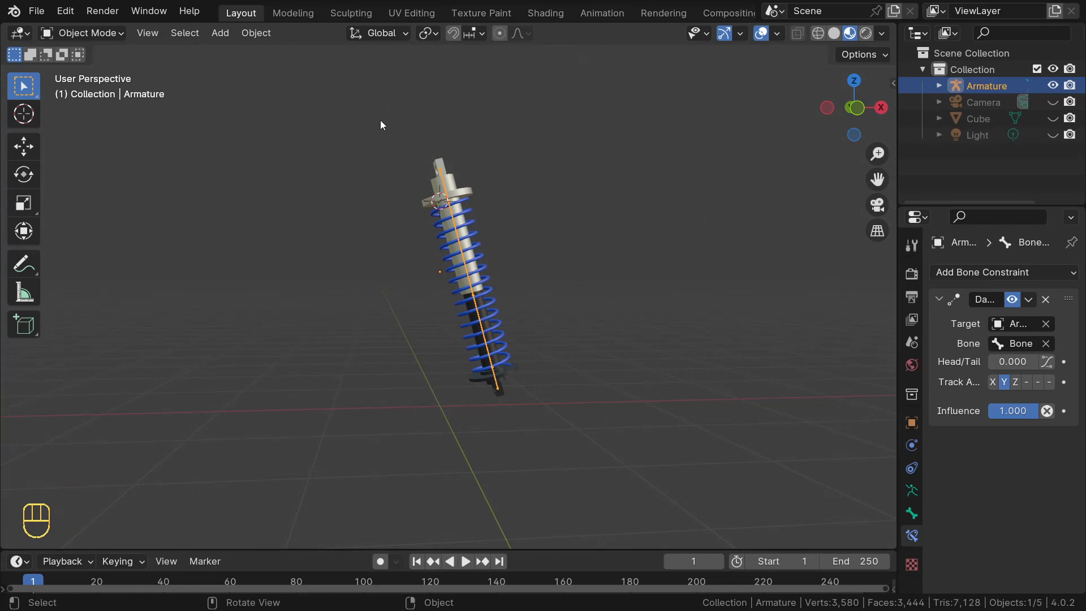
pyautogui.moveTo(380, 120); pyautogui.dragTo(565, 422)
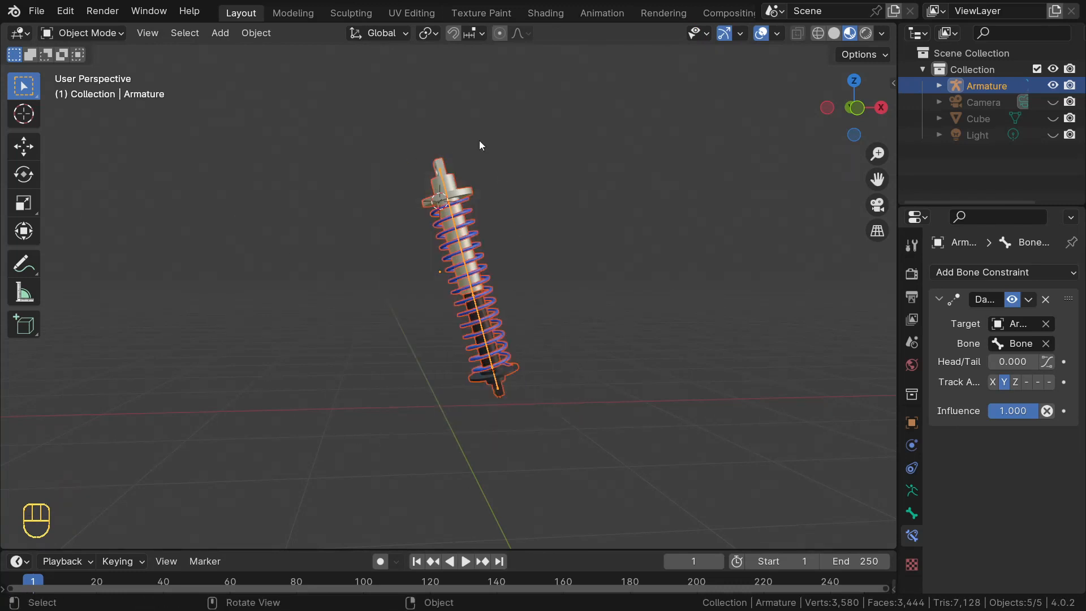
pyautogui.press('h')
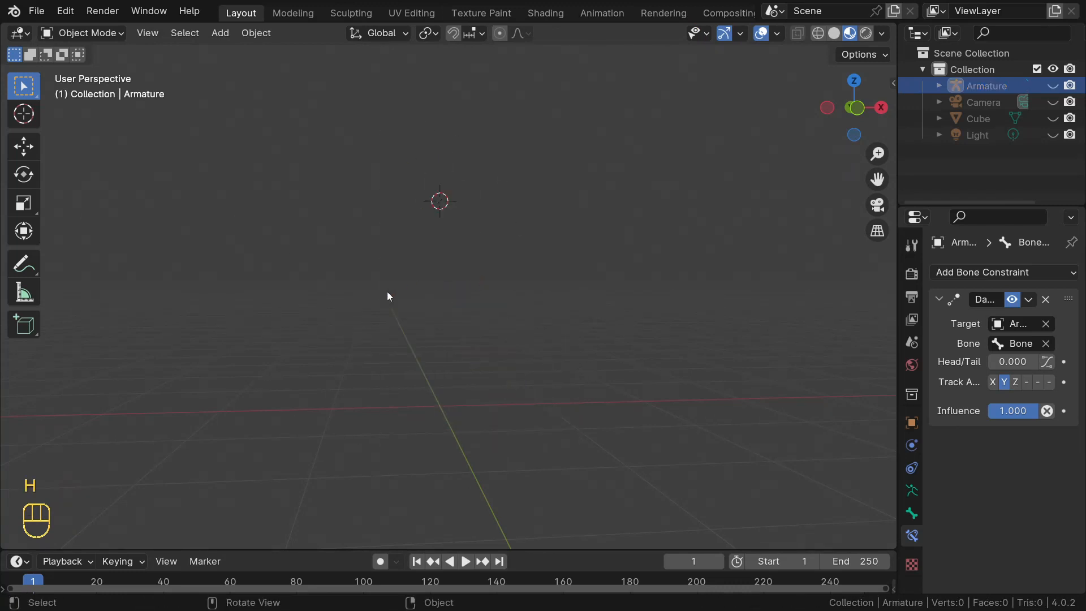
pyautogui.moveTo(348, 327); pyautogui.dragTo(468, 137, button='middle')
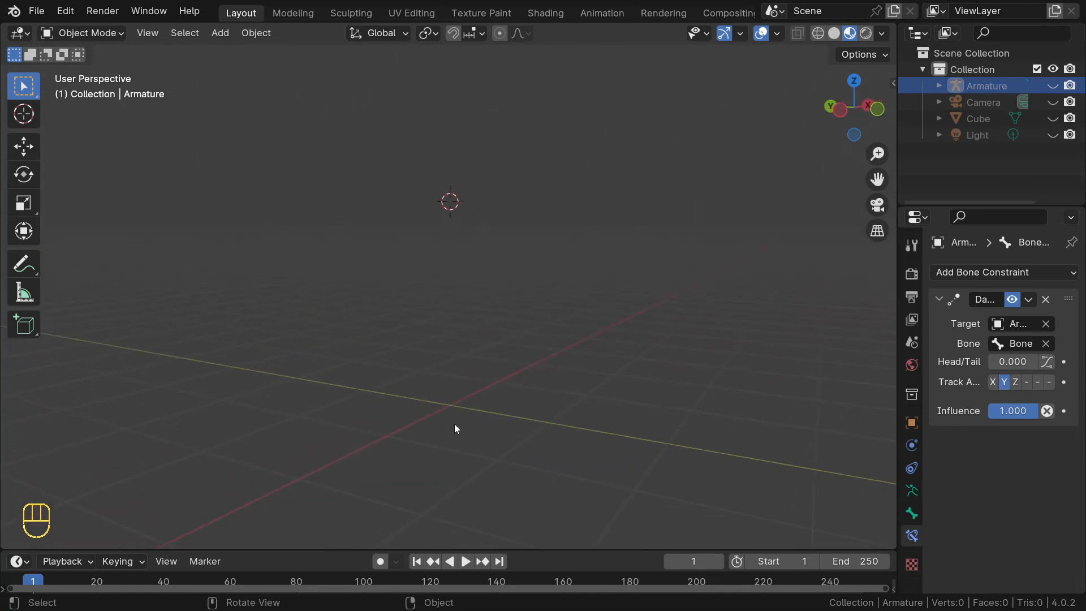
pyautogui.moveTo(454, 425); pyautogui.dragTo(488, 356, button='middle')
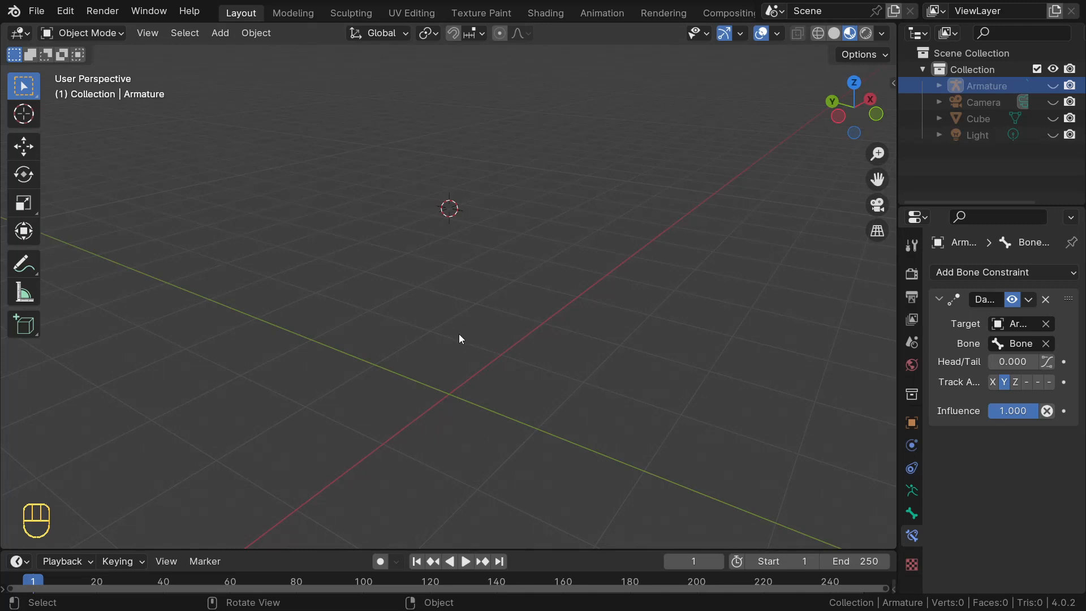
pyautogui.hotkey('shift', 'c')
pyautogui.moveTo(420, 438); pyautogui.dragTo(491, 289, button='middle')
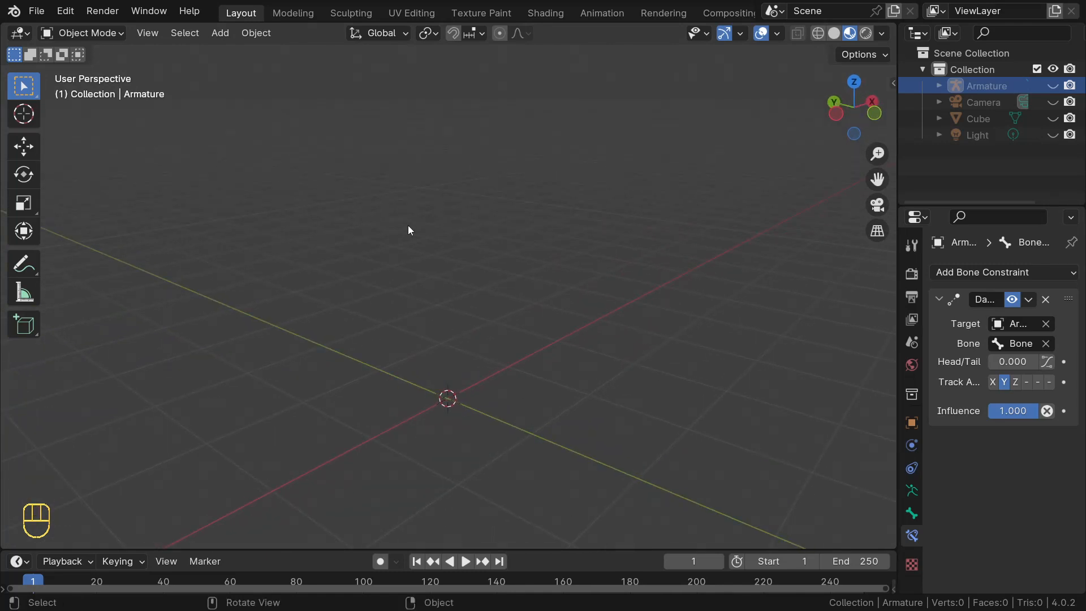
# - Add a mesh cylinder at the world origin
pyautogui.moveTo(435, 310); pyautogui.dragTo(400, 266, button='middle')
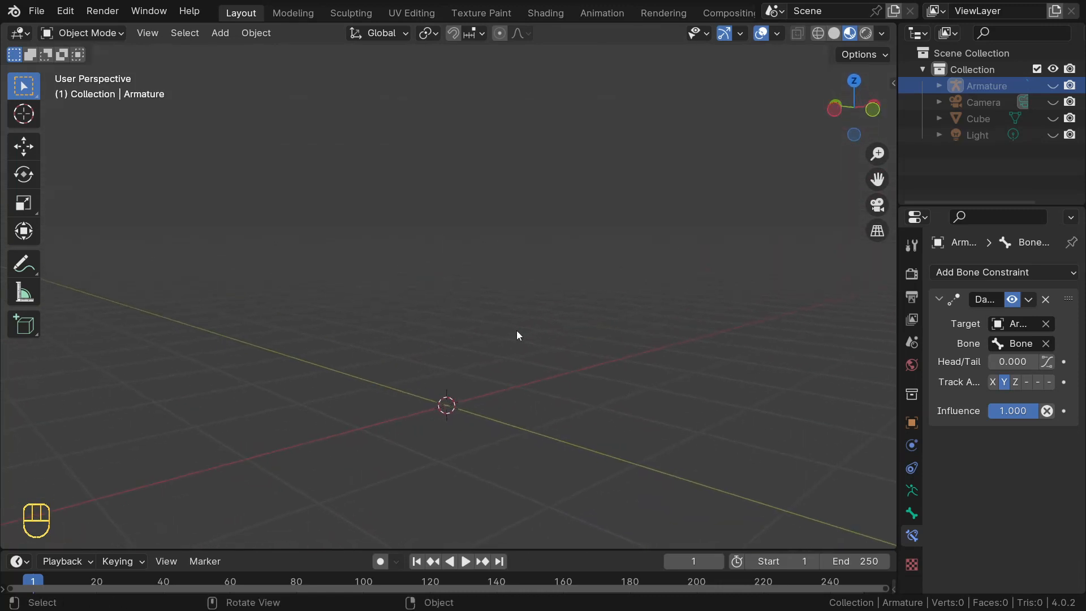
pyautogui.hotkey('shift', 'a')
pyautogui.moveTo(461, 289)
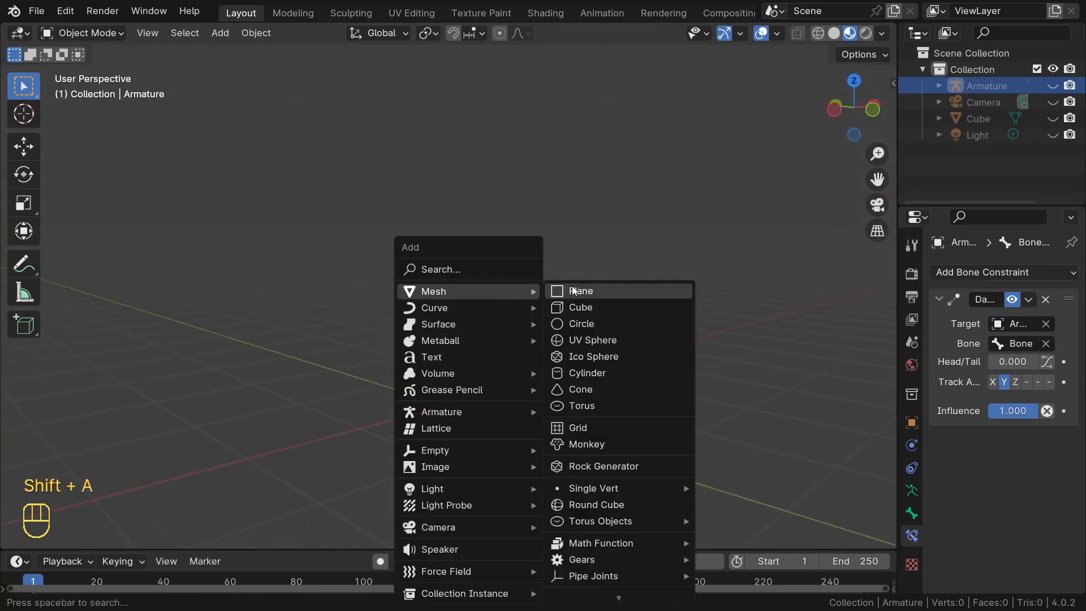
pyautogui.click(580, 376)
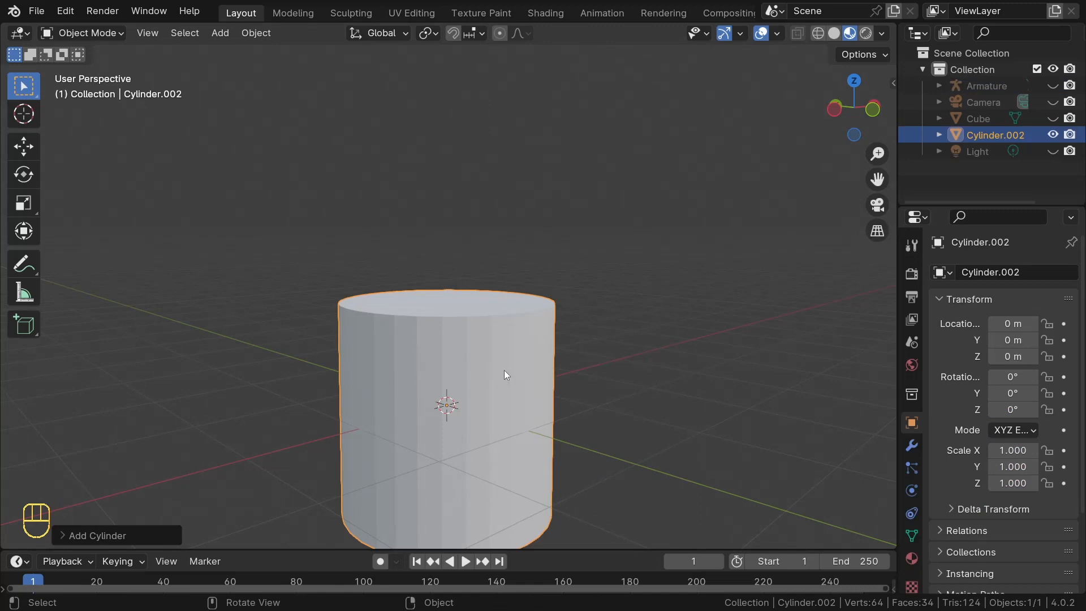
# - Enter Edit Mode on the new cylinder and switch the viewport to solid shading
pyautogui.moveTo(504, 370); pyautogui.dragTo(531, 386, button='middle')
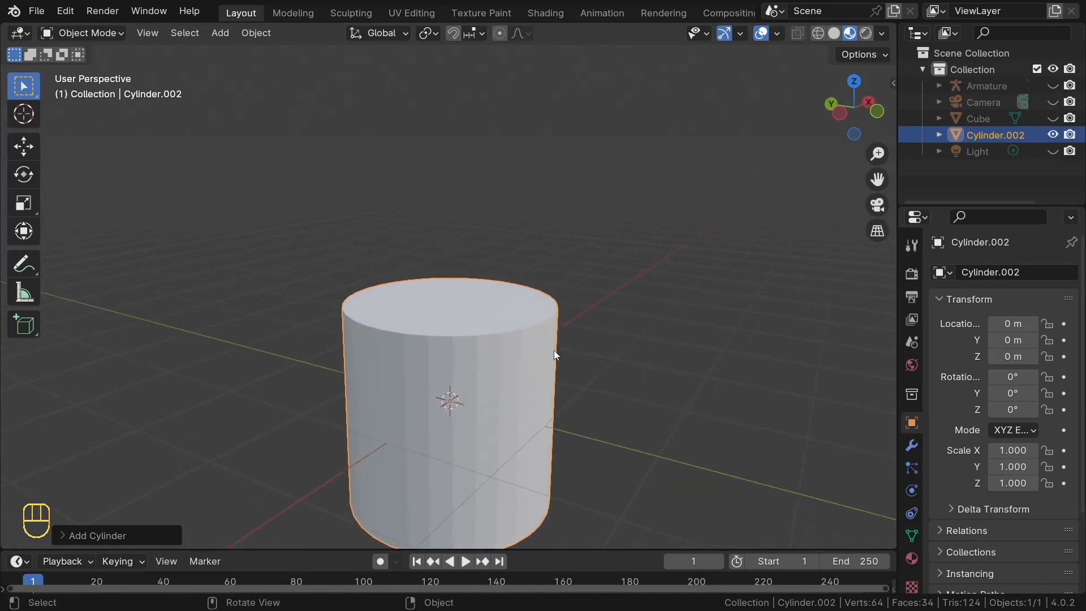
pyautogui.press('Tab')
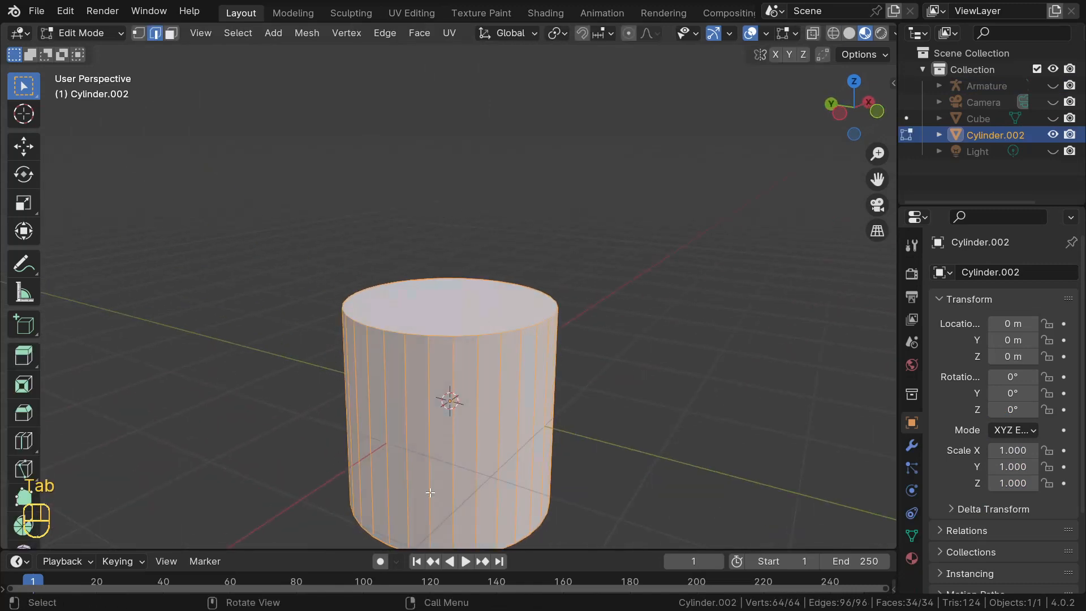
pyautogui.click(852, 35)
pyautogui.scroll(-2, 333, 350)
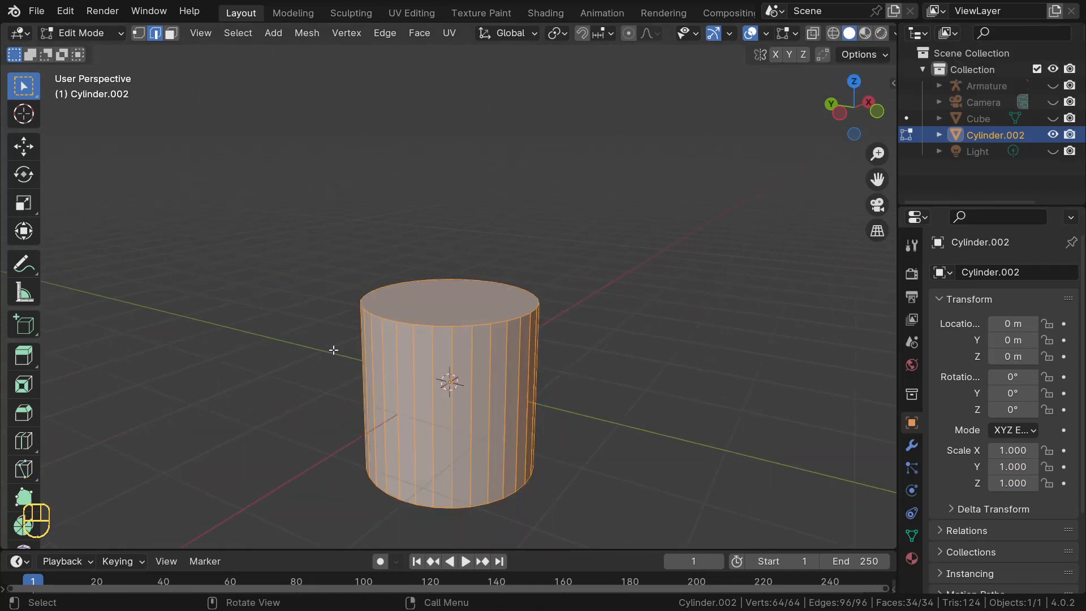
# - In front view, scale the cylinder down to about a third of its width in X and Y, keeping its height
pyautogui.press('KP_1')
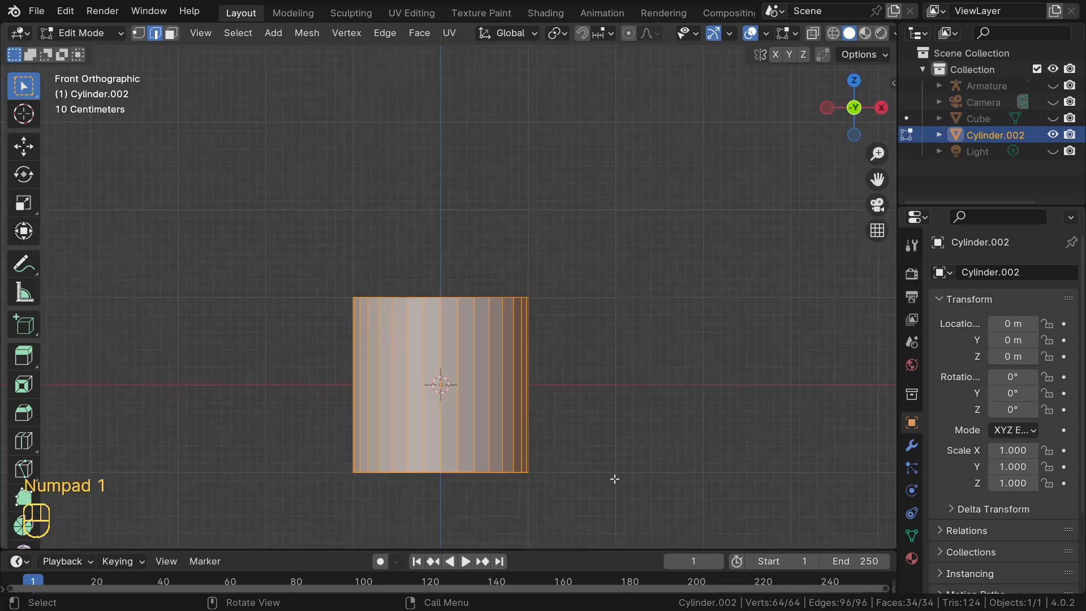
pyautogui.press('s')
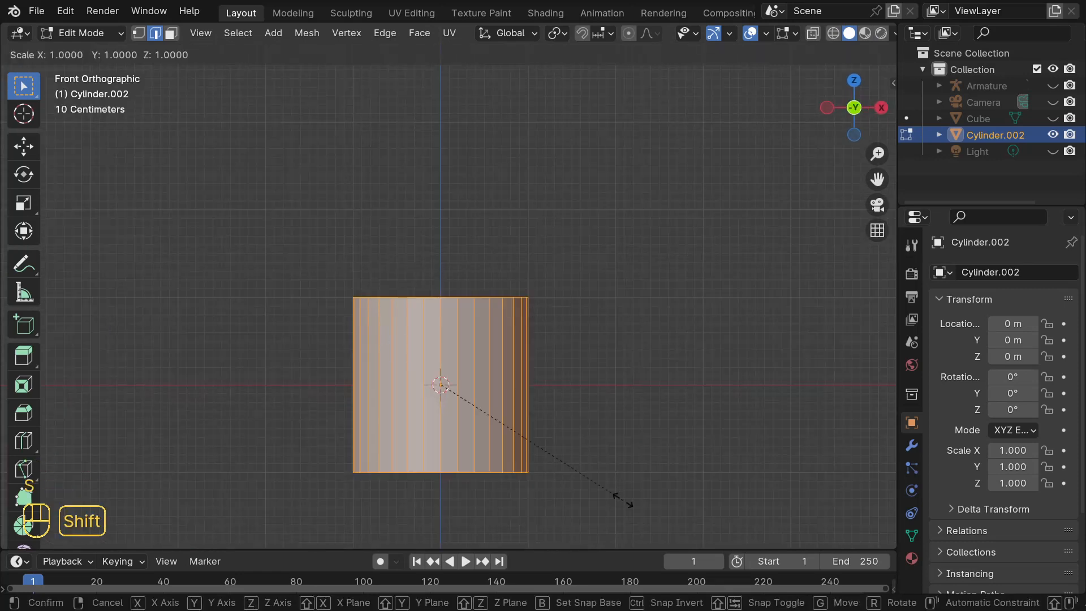
pyautogui.hotkey('shift', 'z')
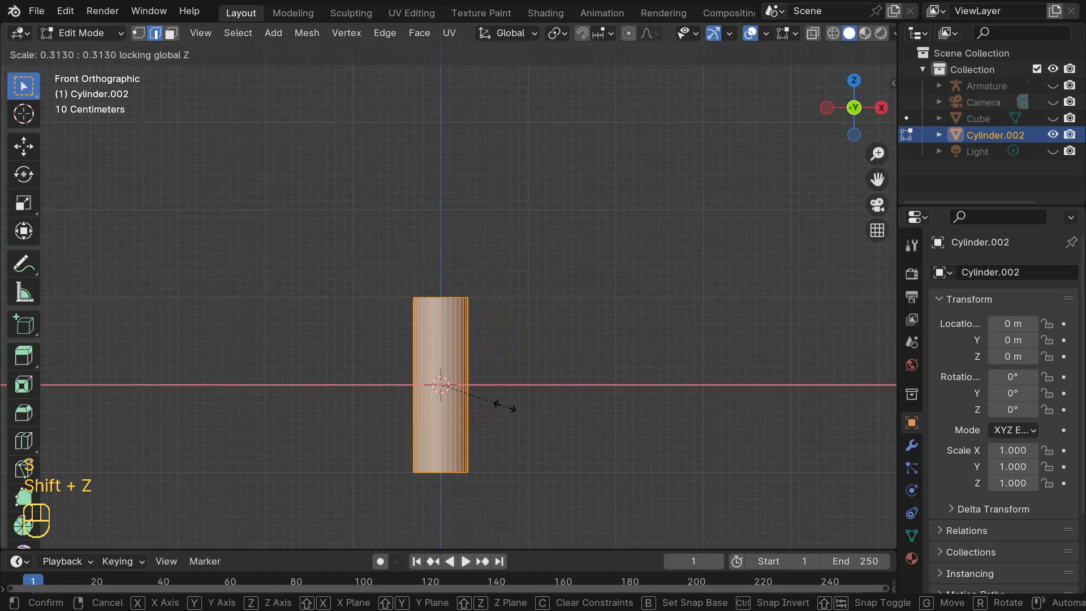
pyautogui.click(503, 408)
# - Move the cylinder mesh up about 2.7 m along Z and scale it uniformly to about 0.6
pyautogui.press('g')
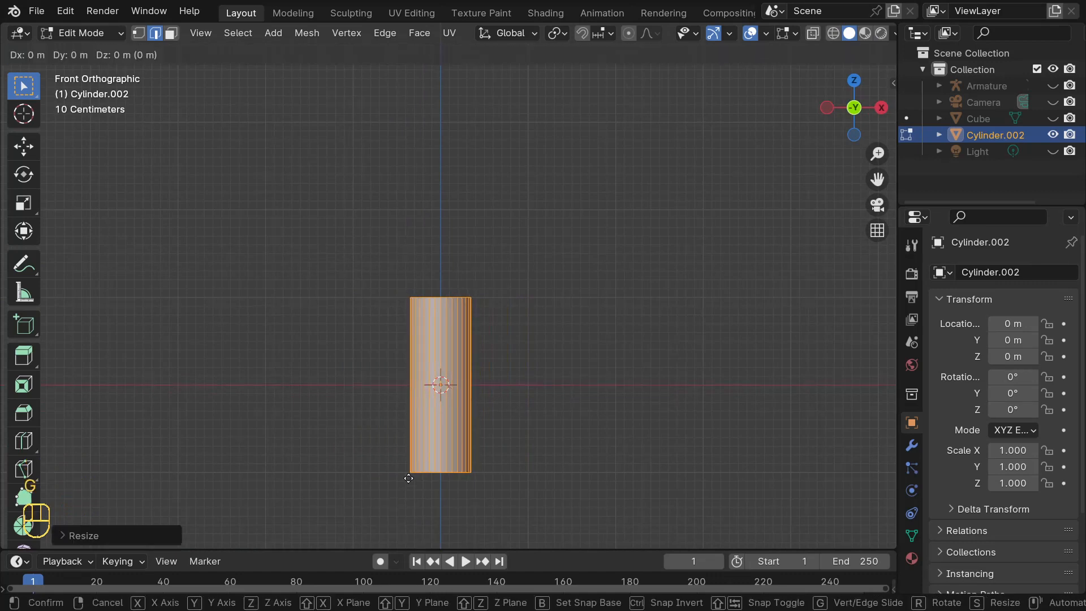
pyautogui.press('z')
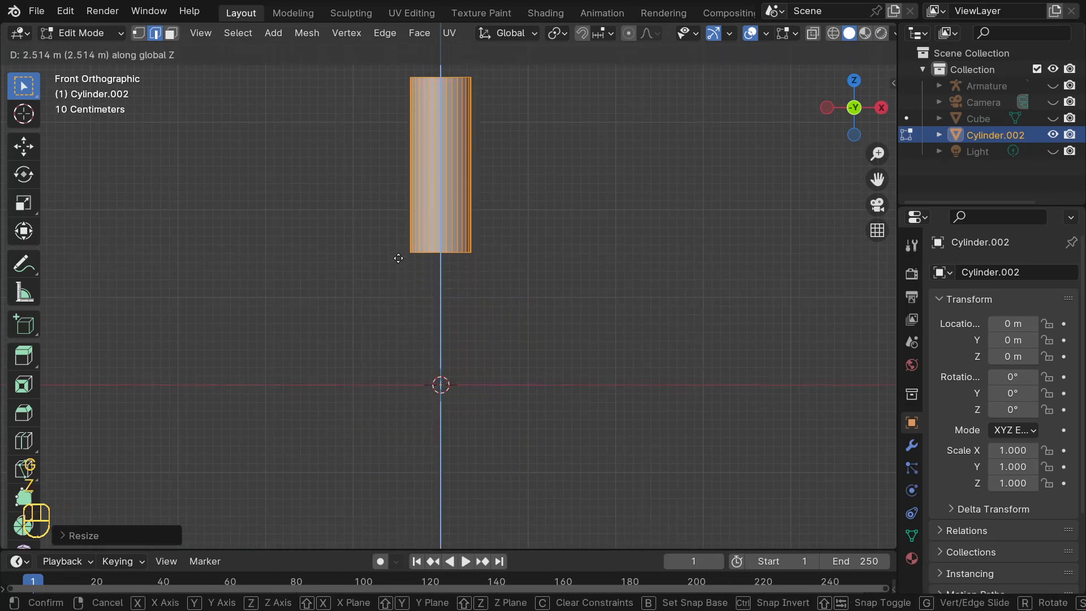
pyautogui.click(398, 237)
pyautogui.press('s')
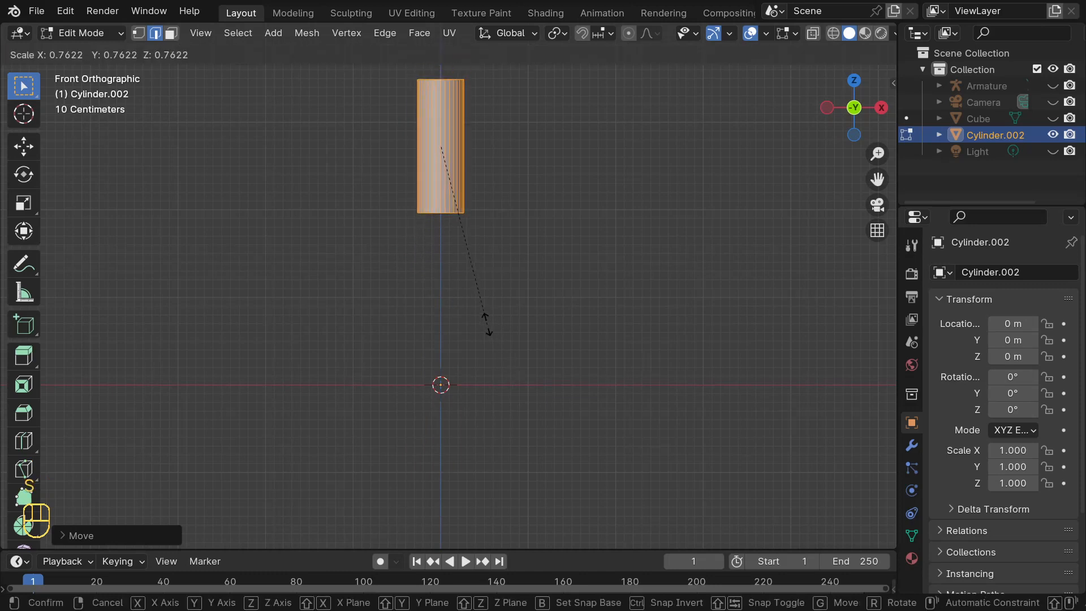
pyautogui.click(453, 255)
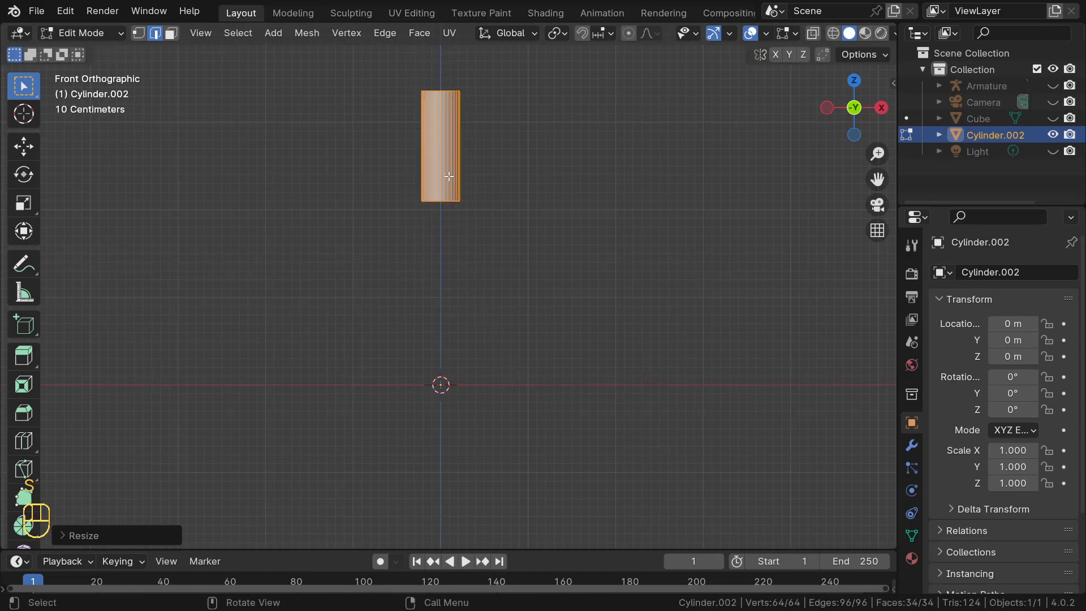
# - Extrude the cylinder's top face upward by about 0.1 m to form a thin band
pyautogui.moveTo(449, 177)
pyautogui.mouseDown(button='middle')
pyautogui.moveTo(376, 271)
pyautogui.moveTo(430, 169)
pyautogui.mouseUp(button='middle')
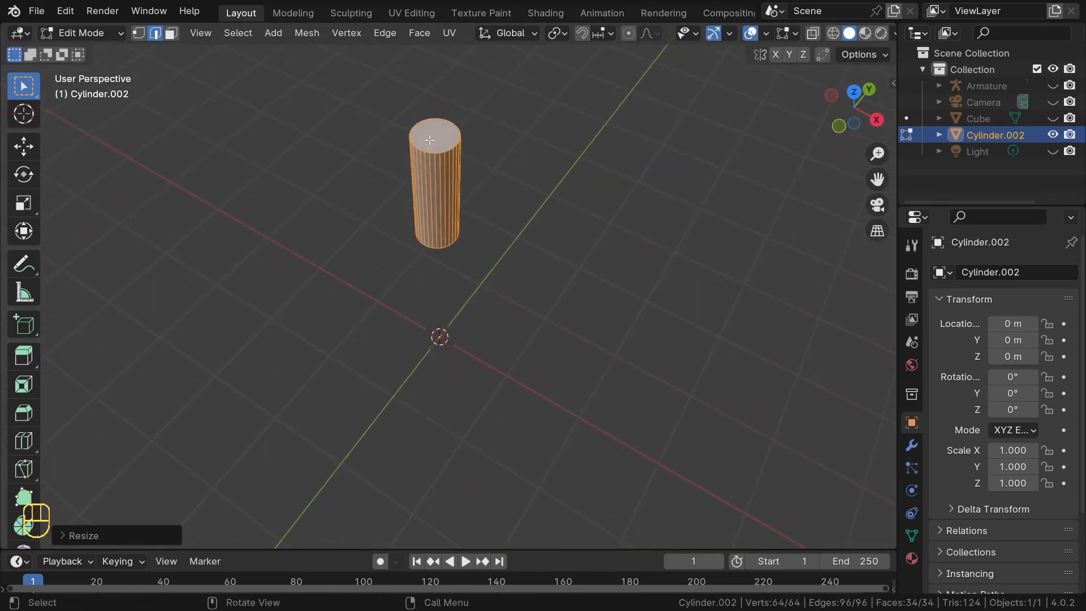
pyautogui.press('3')
pyautogui.click(430, 140)
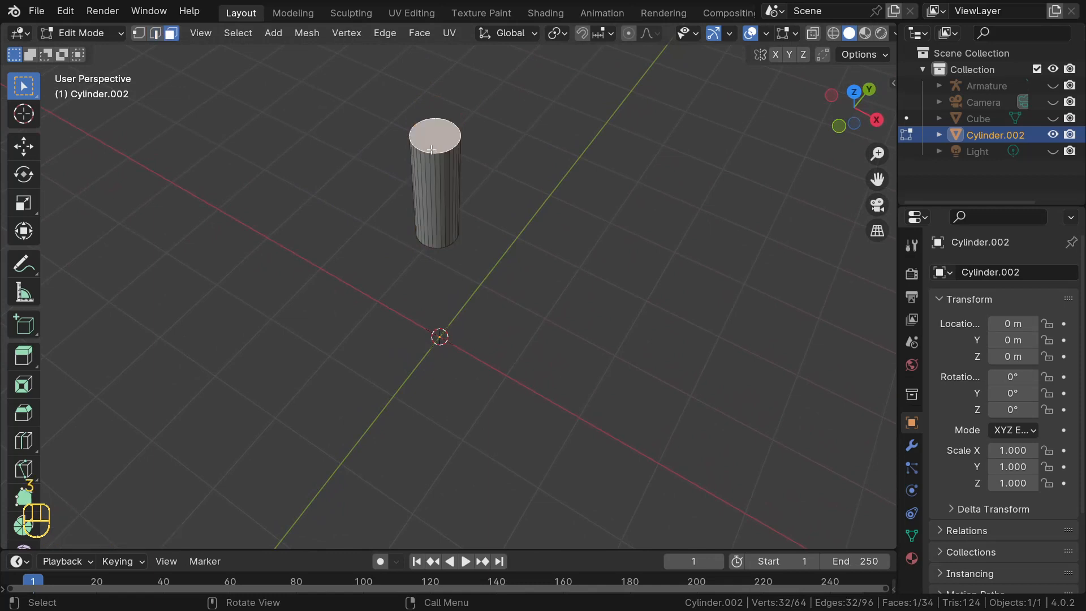
pyautogui.moveTo(430, 140); pyautogui.dragTo(461, 120, button='middle')
pyautogui.press('e')
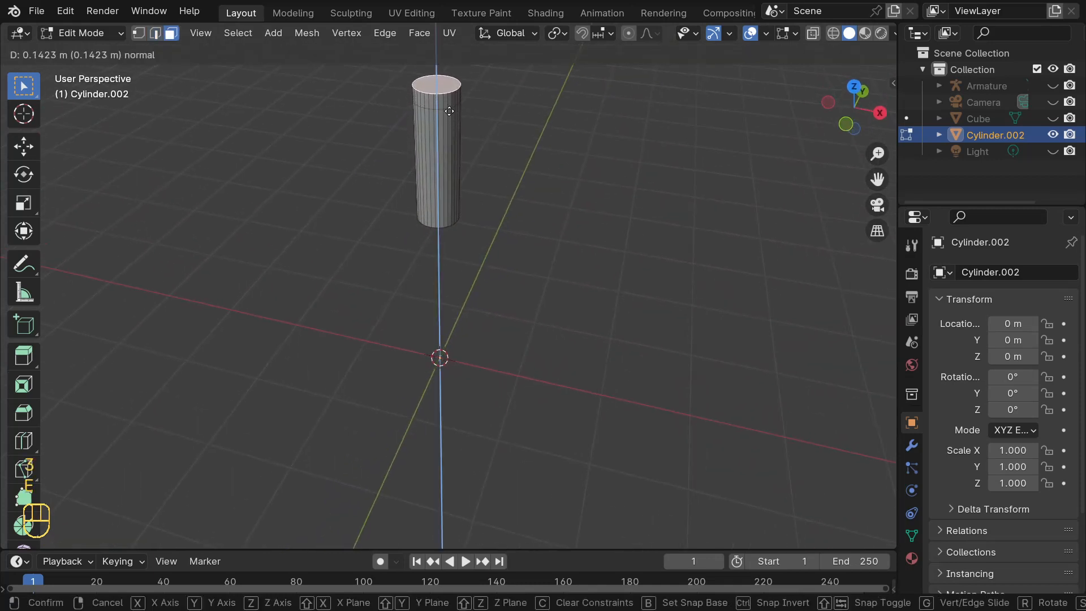
pyautogui.click(450, 115)
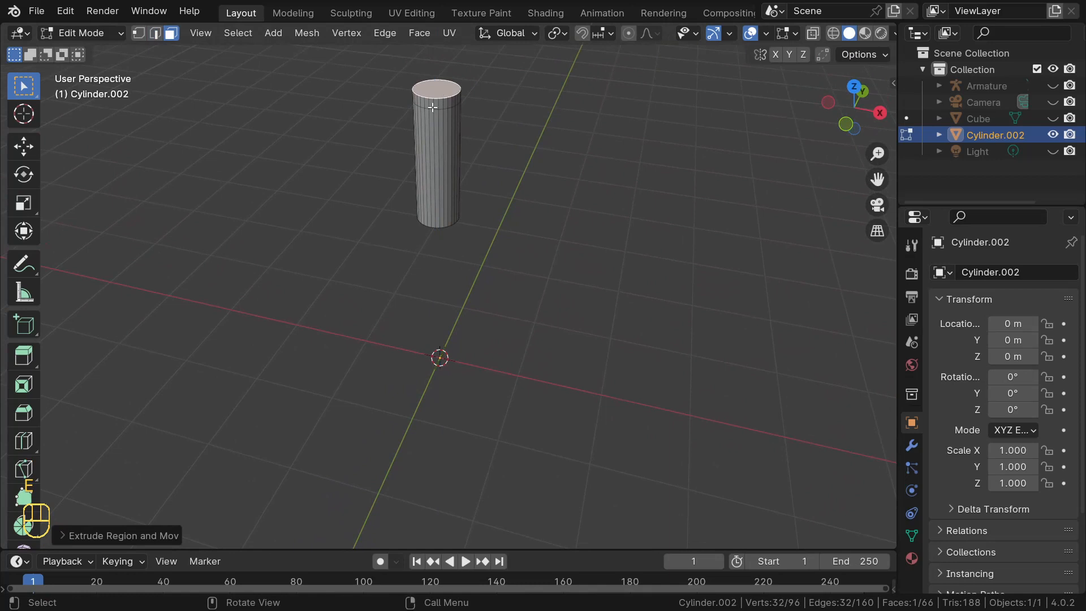
# - Extrude the ring of faces around the thin top band outward along normals into a flange nearly three times the shaft's diameter
pyautogui.keyDown('alt'); pyautogui.click(435, 104); pyautogui.keyUp('alt')
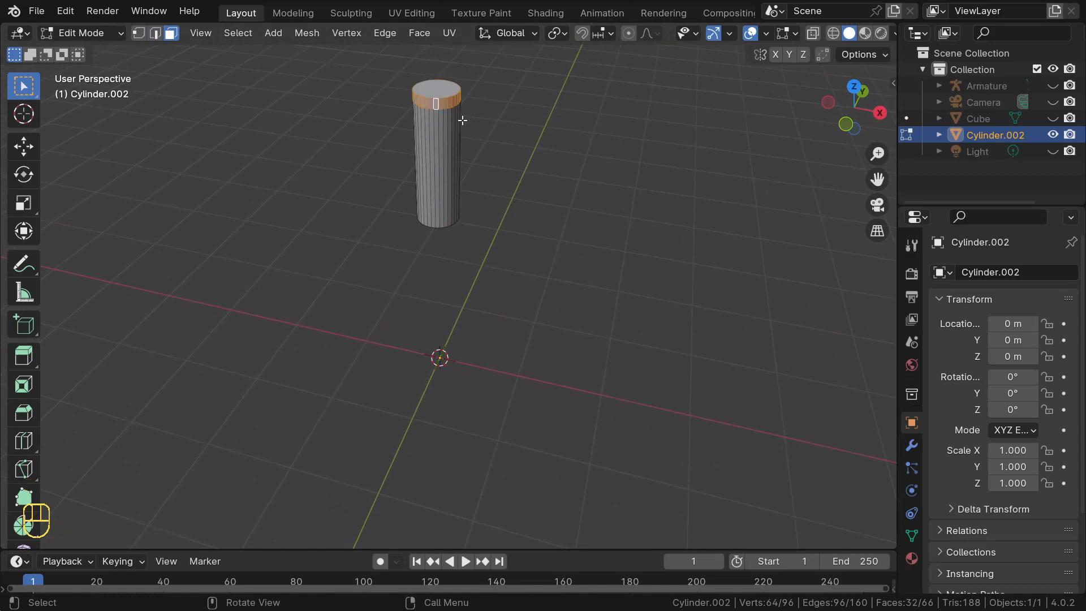
pyautogui.press('KP_Decimal')
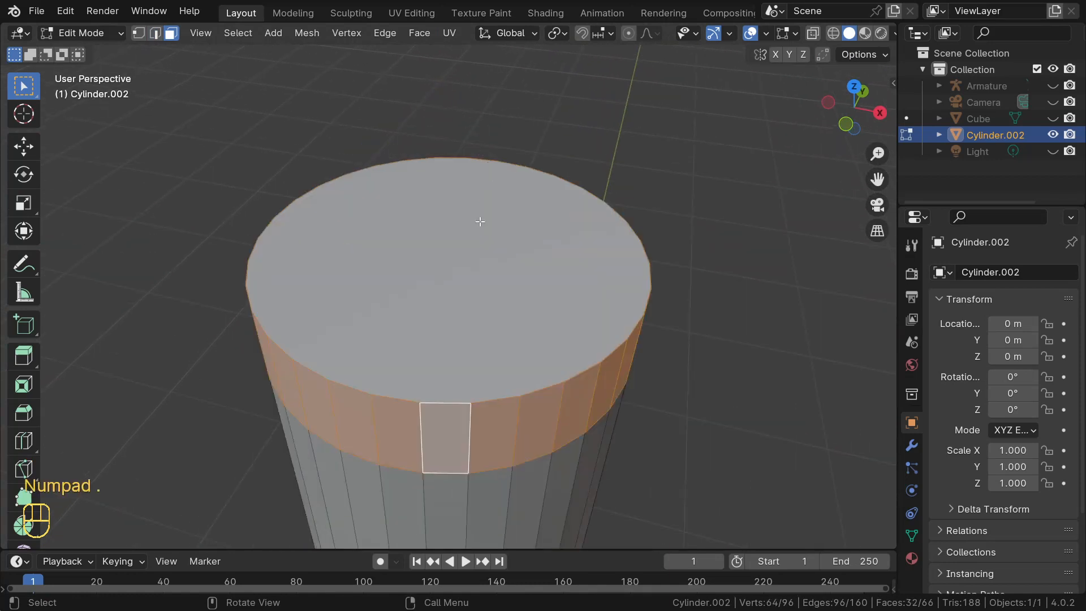
pyautogui.scroll(-5, 480, 222)
pyautogui.moveTo(481, 272); pyautogui.dragTo(538, 327, button='middle')
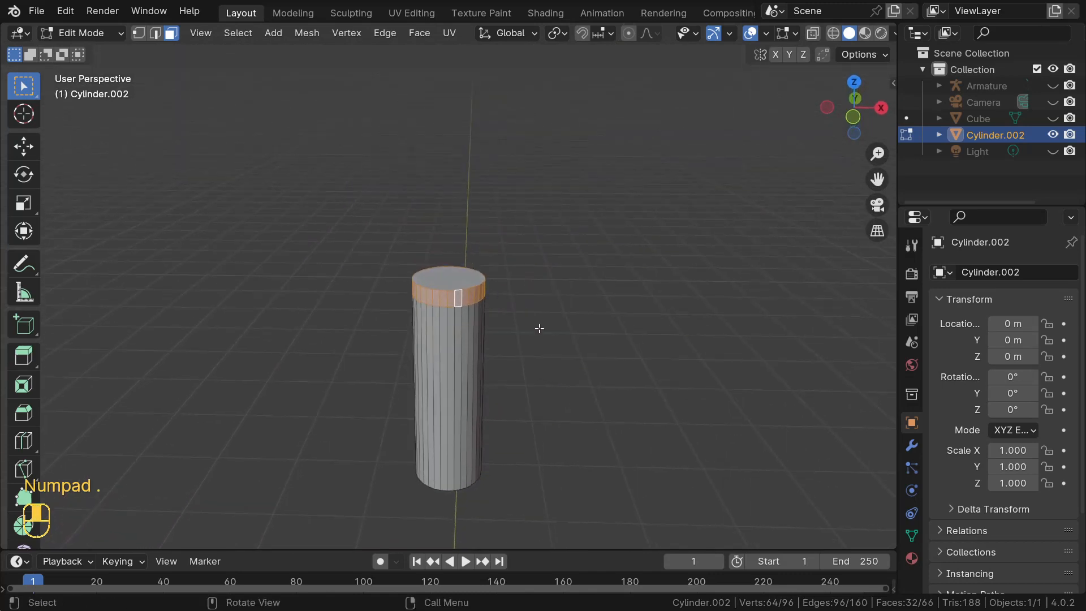
pyautogui.hotkey('alt', 'e')
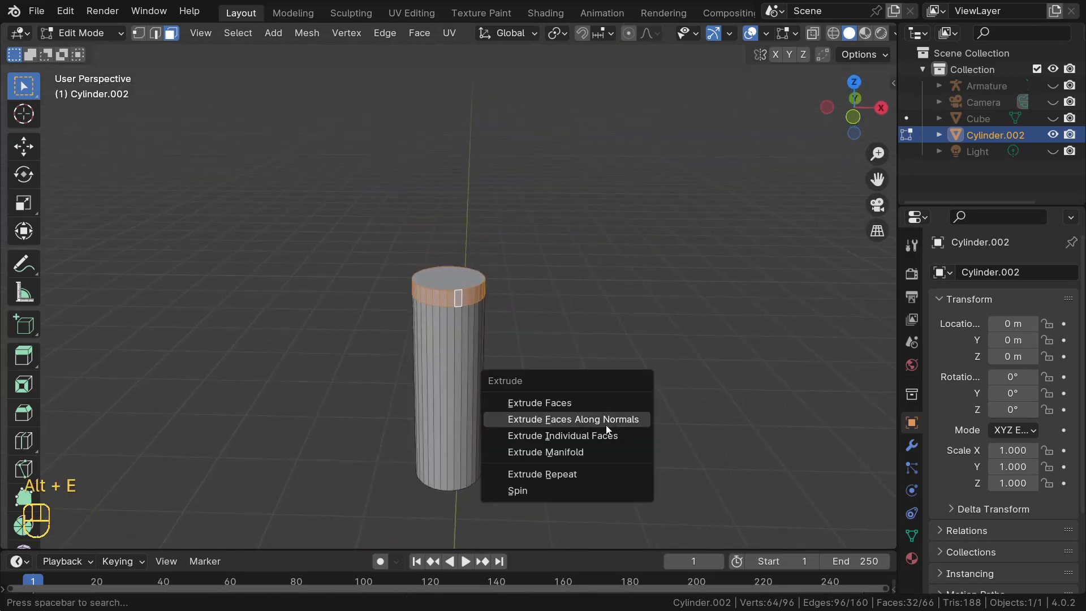
pyautogui.click(606, 425)
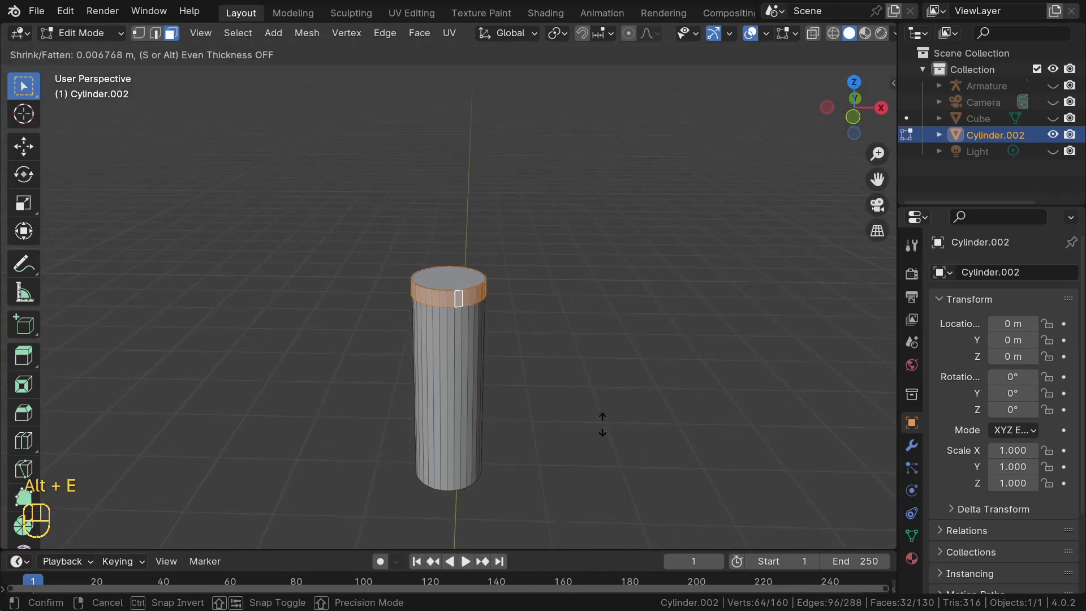
pyautogui.click(575, 394)
# - Extrude the central top face upward by about 0.4 m to form a stub above the flange
pyautogui.moveTo(575, 394); pyautogui.dragTo(547, 392, button='middle')
pyautogui.click(457, 282)
pyautogui.scroll(-2, 457, 282)
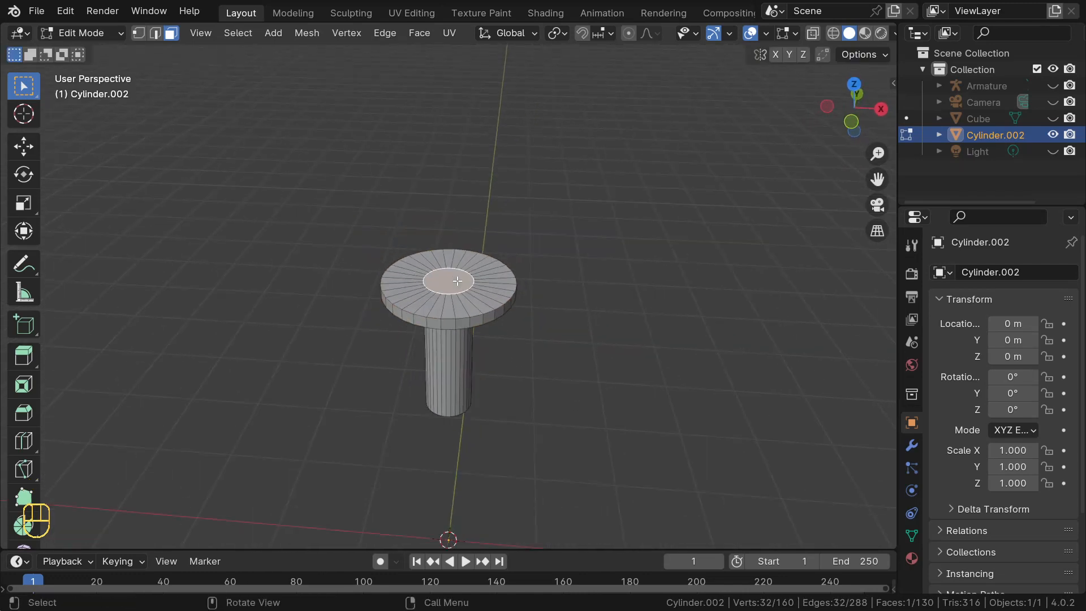
pyautogui.moveTo(456, 281); pyautogui.dragTo(470, 252, button='middle')
pyautogui.press('e')
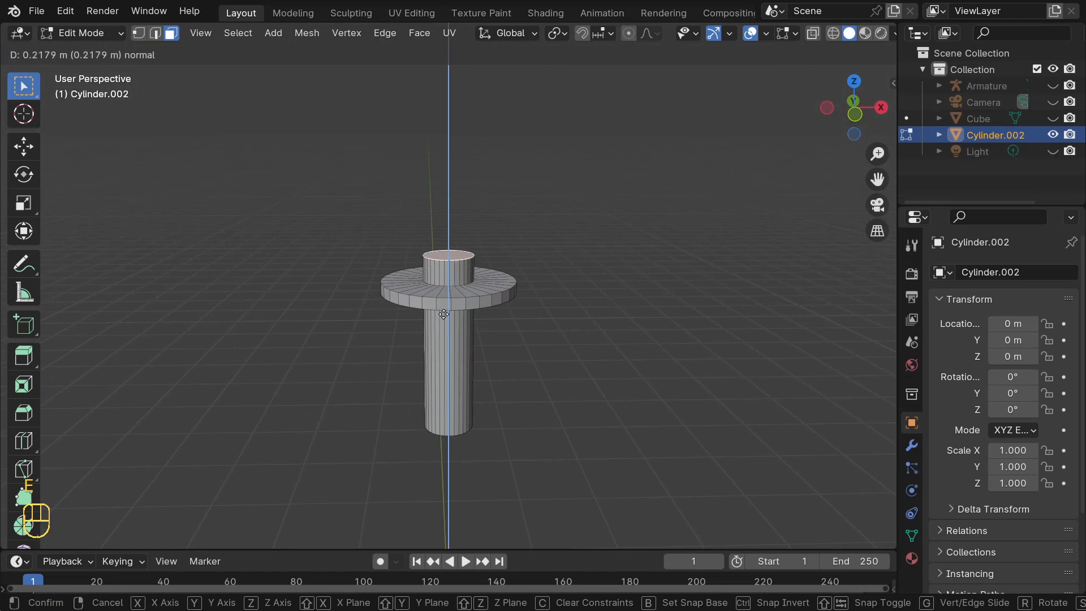
pyautogui.click(446, 297)
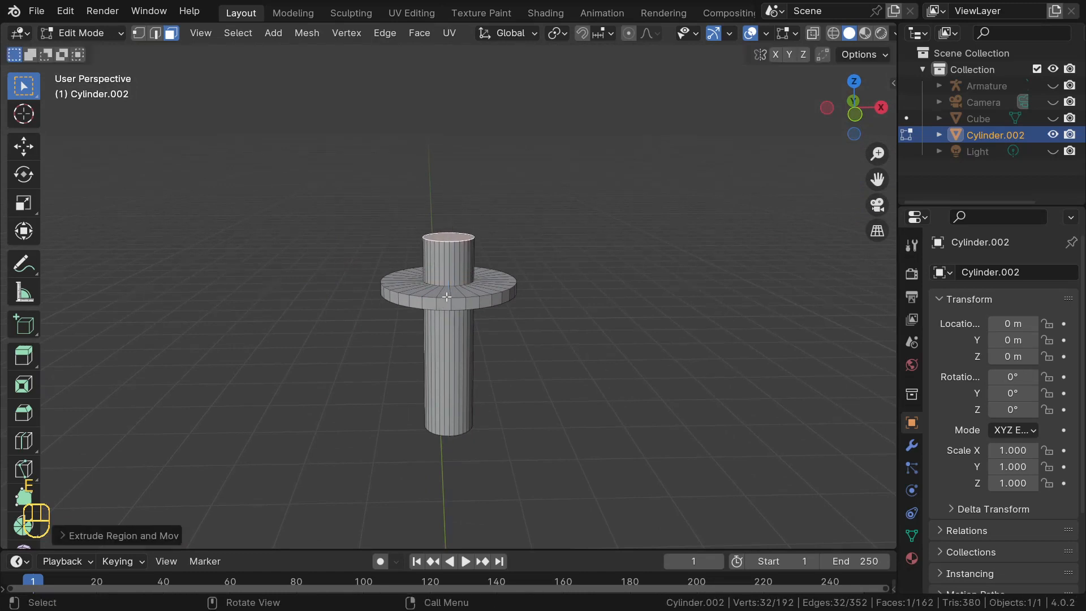
# - Snap the 3D cursor to the centre of the stub's top face
pyautogui.moveTo(457, 301); pyautogui.dragTo(469, 201, button='middle')
pyautogui.scroll(2, 454, 239)
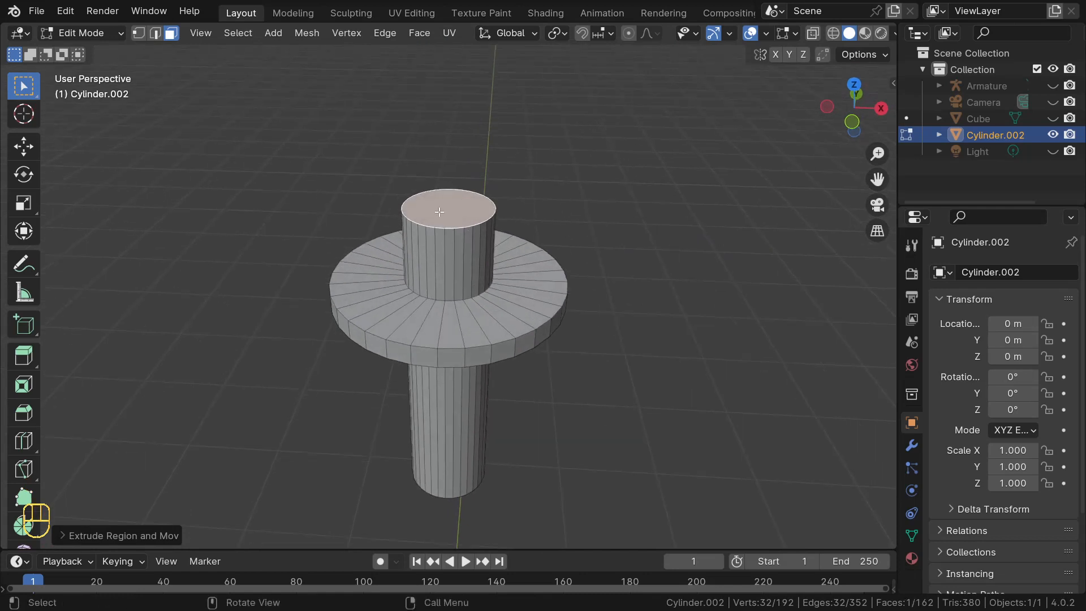
pyautogui.hotkey('shift', 's')
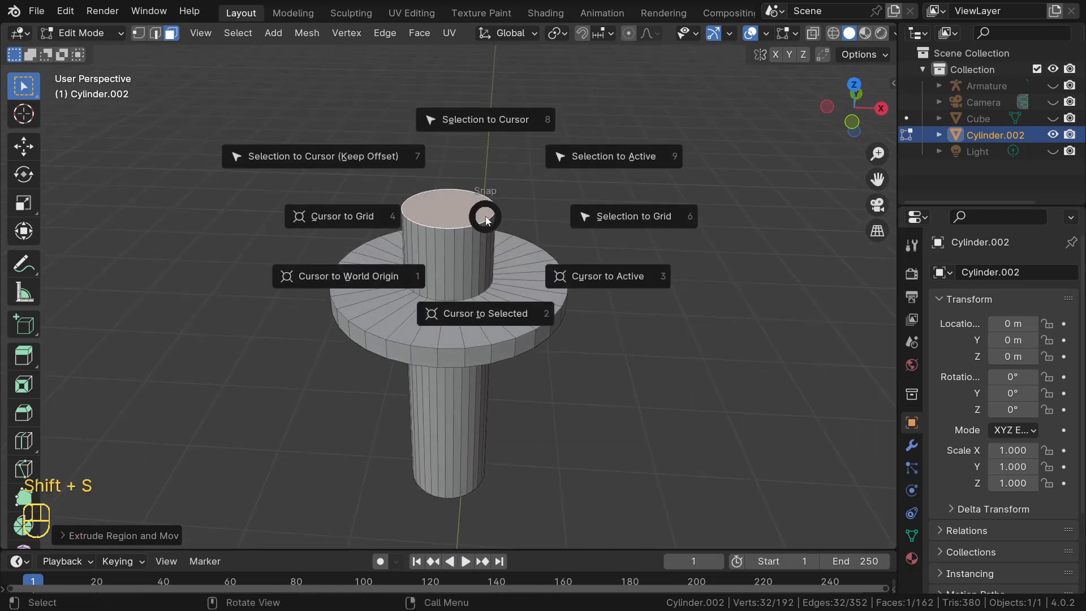
pyautogui.click(505, 315)
pyautogui.moveTo(417, 156); pyautogui.dragTo(454, 188, button='middle')
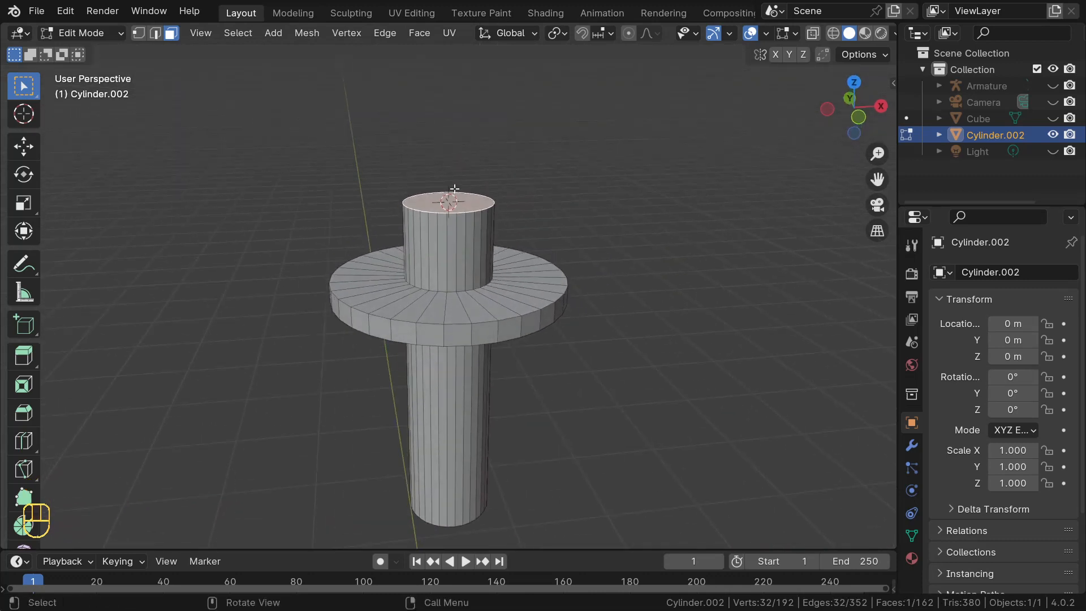
# - Add a plane at the 3D cursor and shrink it uniformly to roughly the stub's diameter
pyautogui.hotkey('shift', 'a')
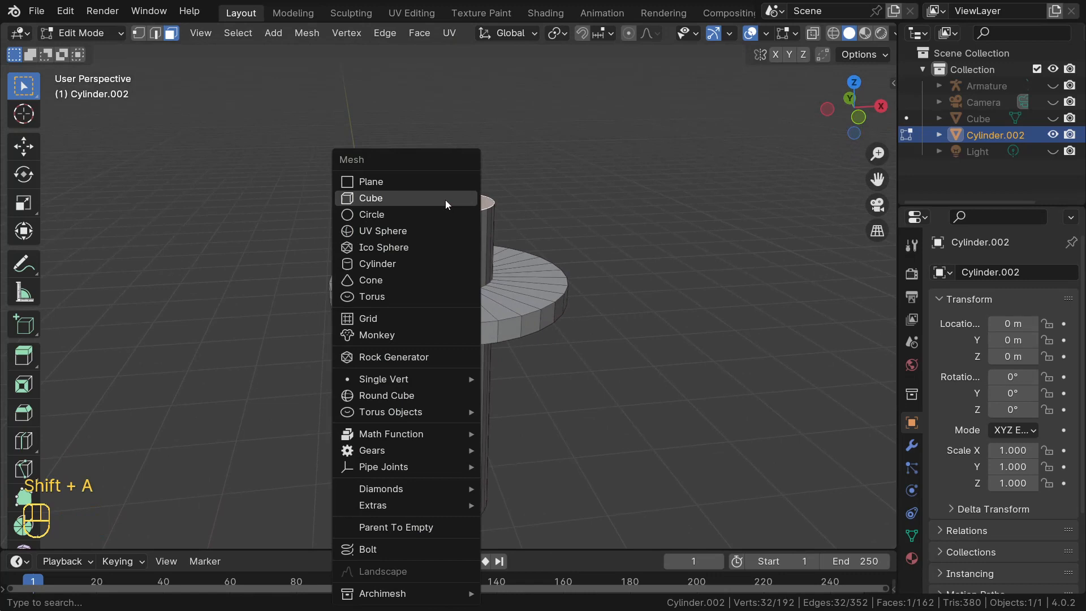
pyautogui.click(393, 186)
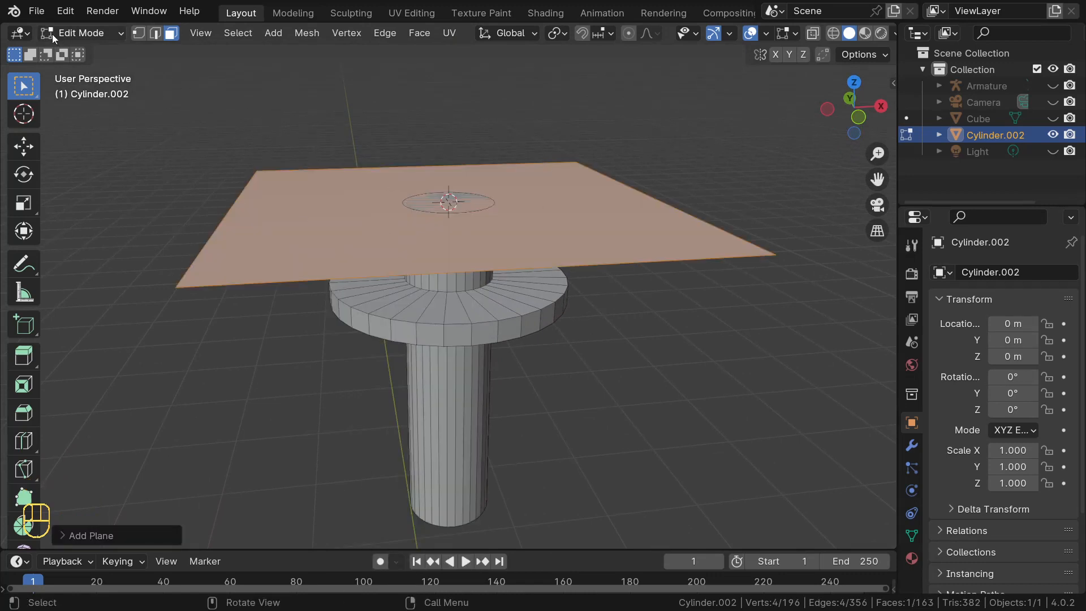
pyautogui.moveTo(334, 211); pyautogui.dragTo(405, 240, button='middle')
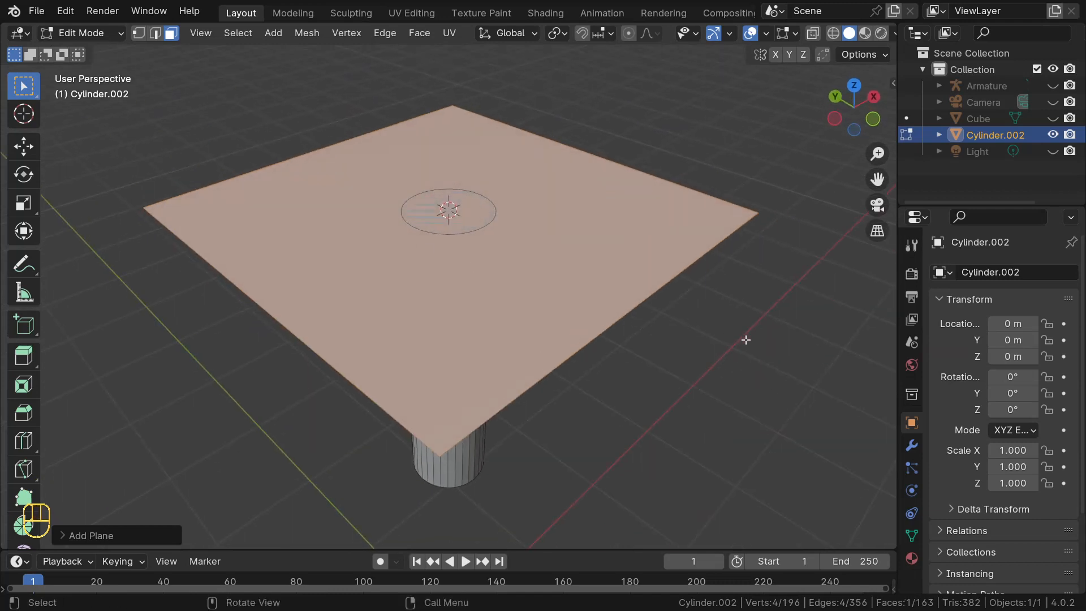
pyautogui.press('s')
pyautogui.click(511, 235)
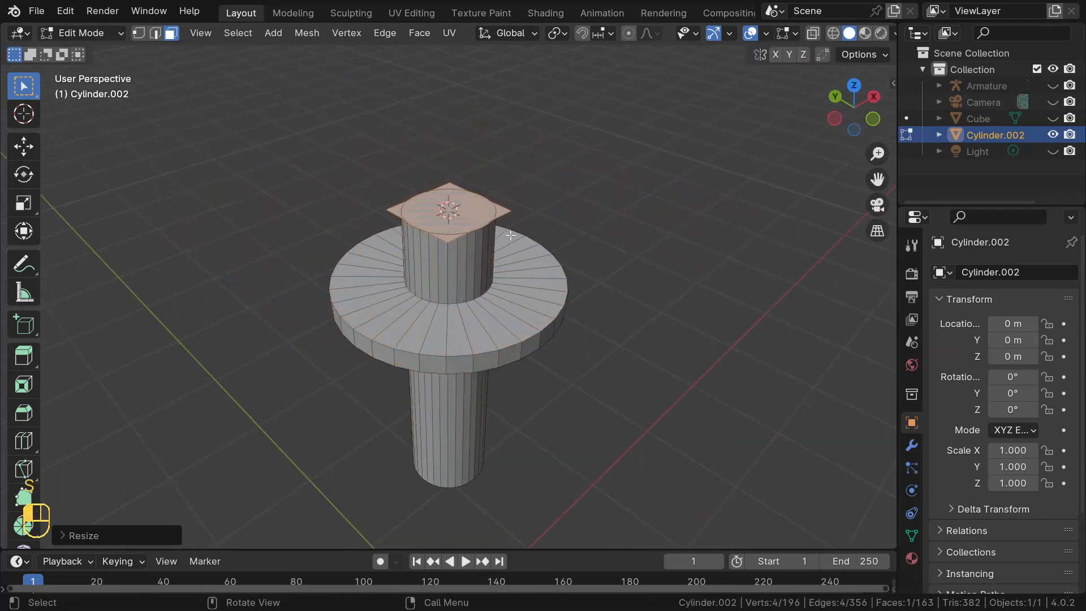
# - Scale the plane along Y to about 0.37, making a narrow strip across the stub's top
pyautogui.press('KP_Decimal')
pyautogui.scroll(-2, 514, 235)
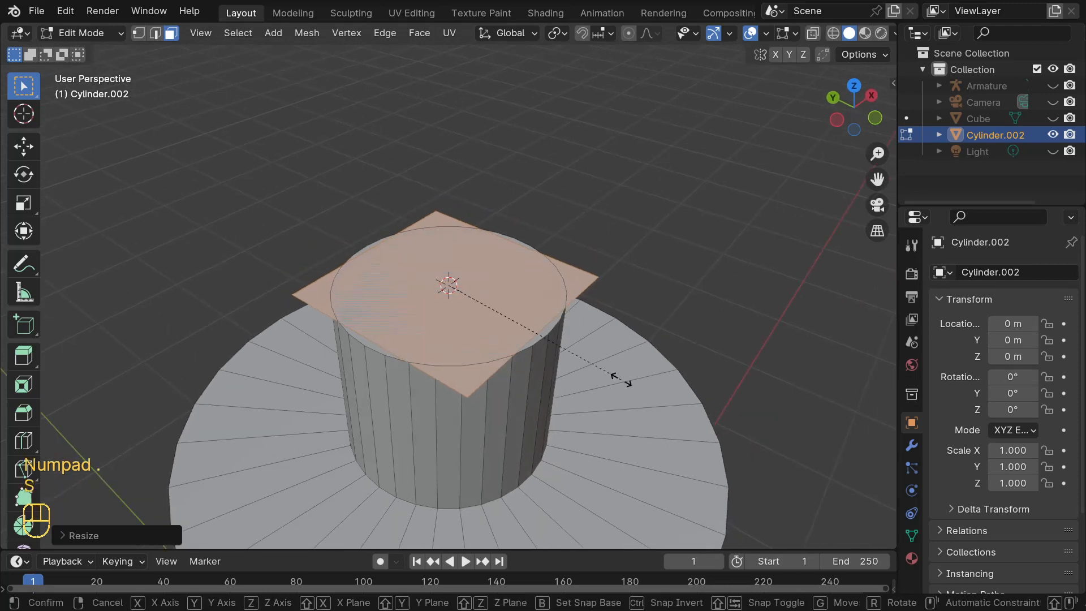
pyautogui.press('s')
pyautogui.press('y')
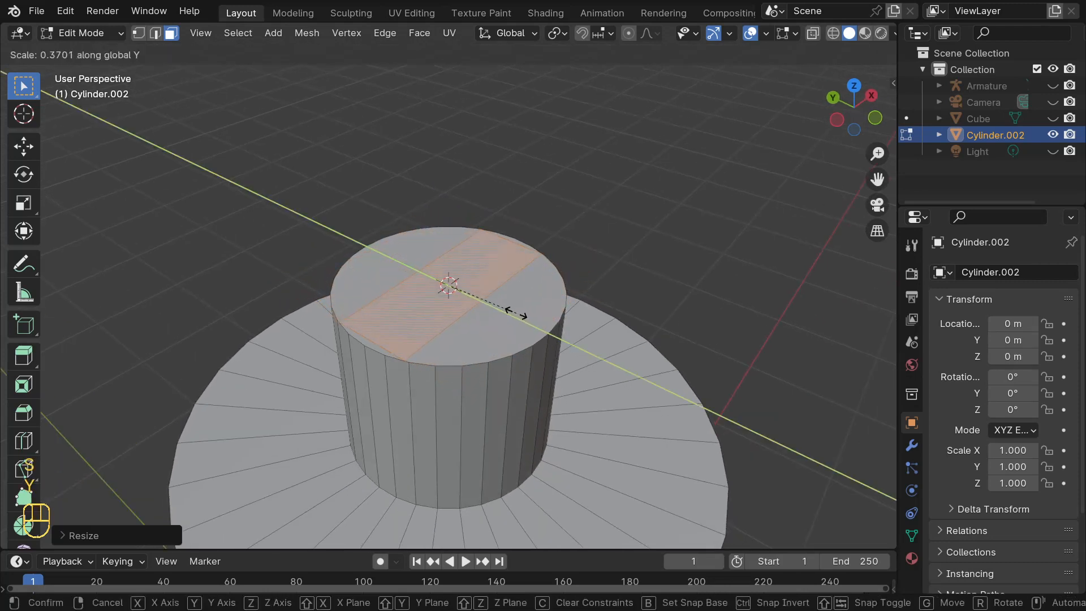
pyautogui.click(513, 310)
# - Extrude the narrow strip upward into a flat mounting tab slightly shorter than the stub
pyautogui.moveTo(513, 311); pyautogui.dragTo(452, 276, button='middle')
pyautogui.scroll(-5, 480, 331)
pyautogui.press('e')
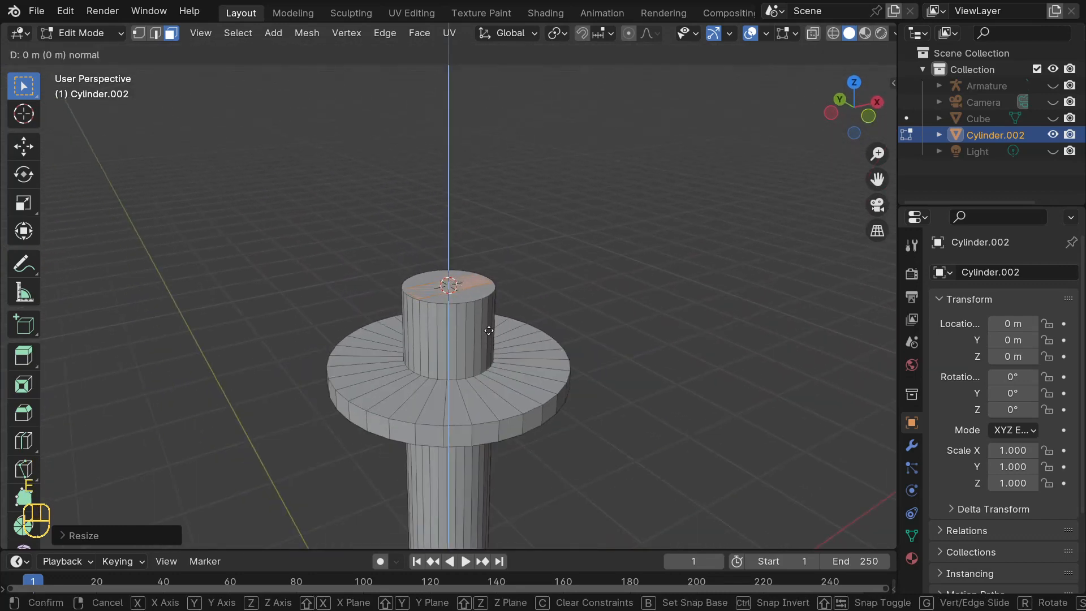
pyautogui.click(492, 282)
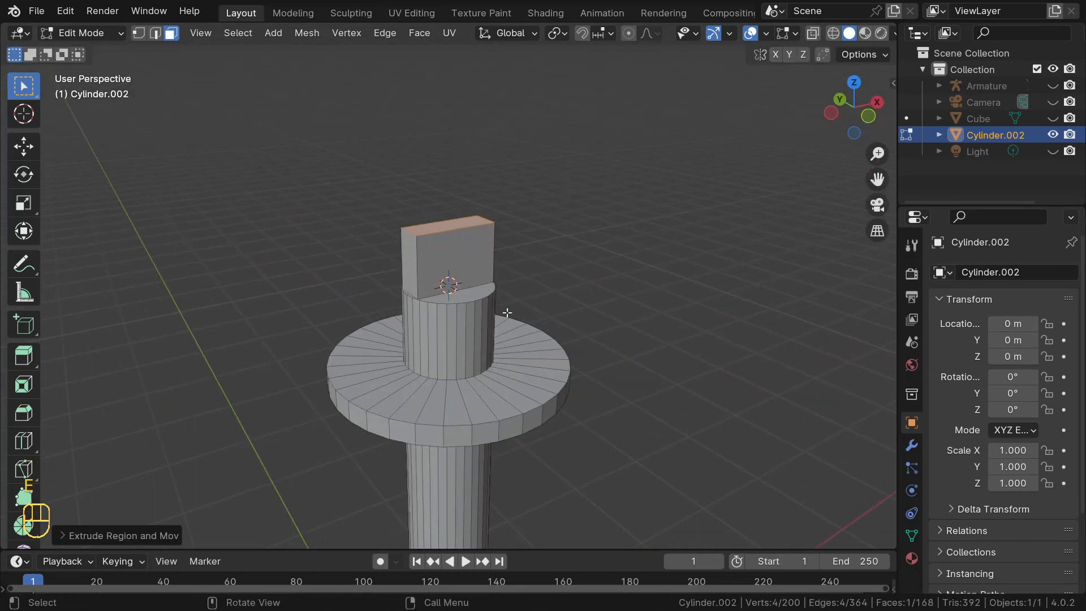
pyautogui.moveTo(502, 311)
pyautogui.mouseDown(button='middle')
pyautogui.moveTo(364, 303)
pyautogui.moveTo(317, 279)
pyautogui.moveTo(435, 306)
pyautogui.moveTo(492, 298)
pyautogui.mouseUp(button='middle')
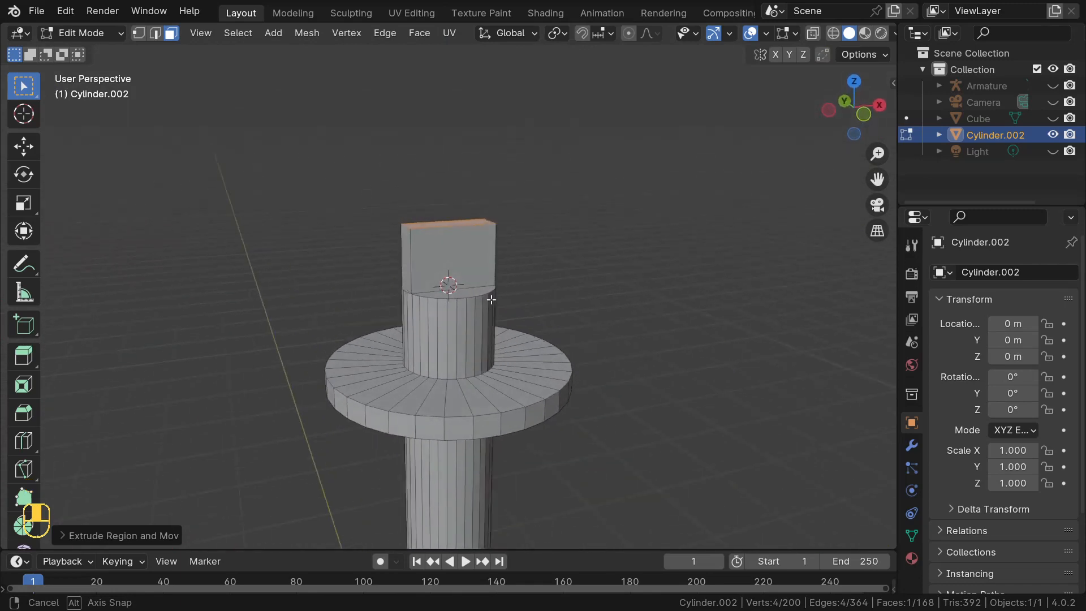
# - Apply Shade Auto Smooth to the whole flanged cylinder object in Object Mode
pyautogui.scroll(-5, 480, 347)
pyautogui.press('Tab')
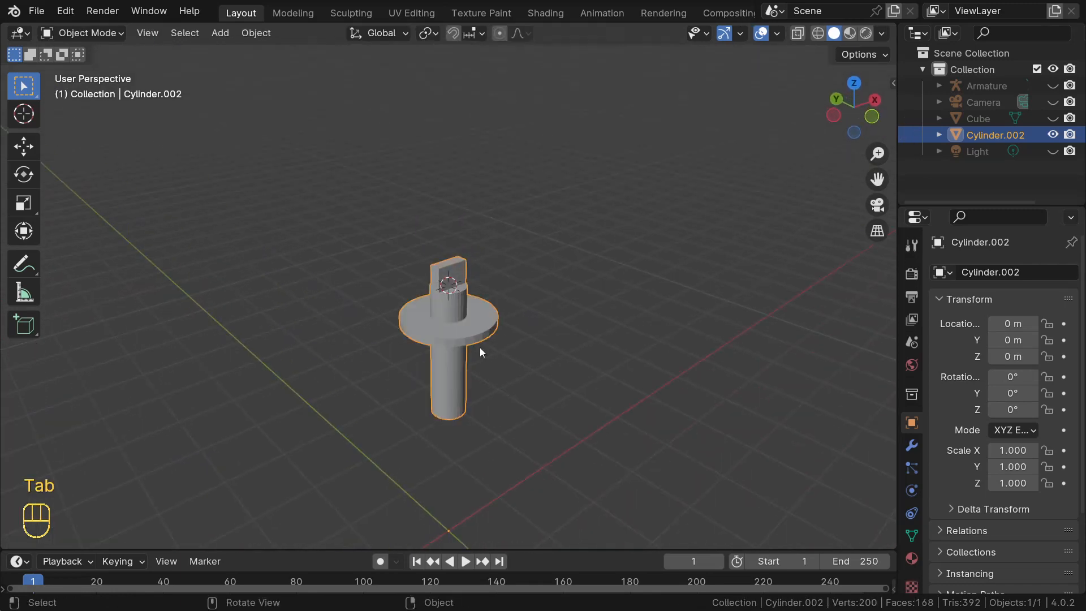
pyautogui.moveTo(476, 341); pyautogui.dragTo(298, 317, button='middle')
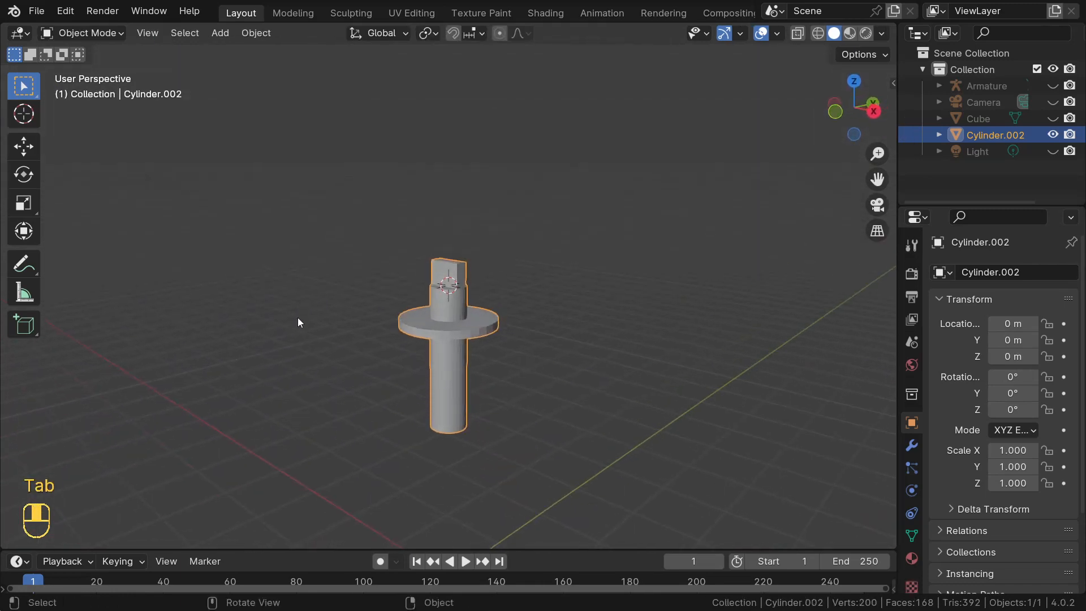
pyautogui.rightClick(456, 307)
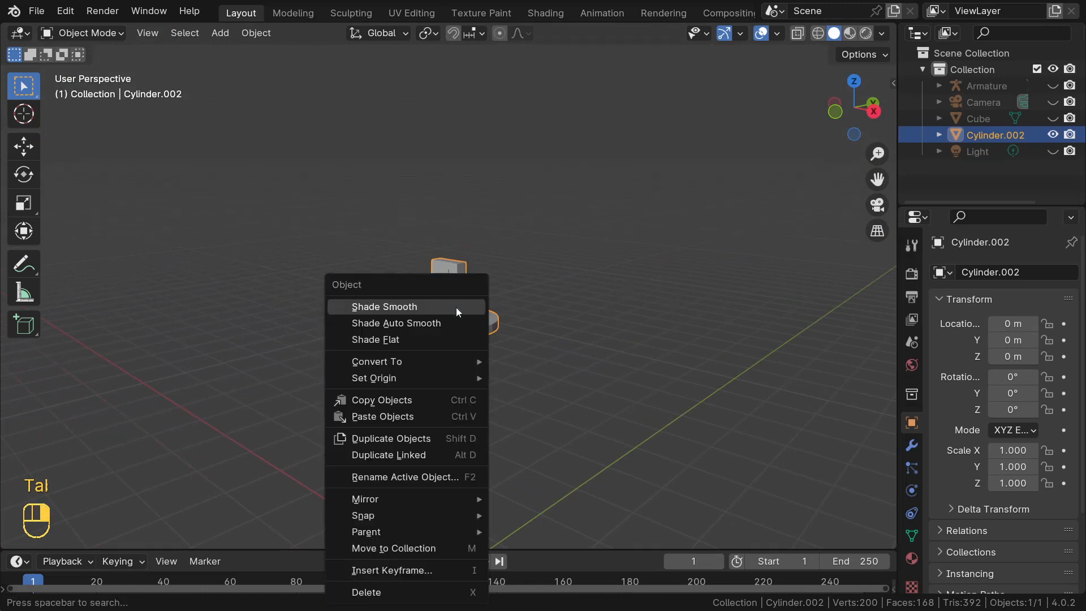
pyautogui.click(425, 323)
pyautogui.moveTo(396, 339); pyautogui.dragTo(576, 287, button='middle')
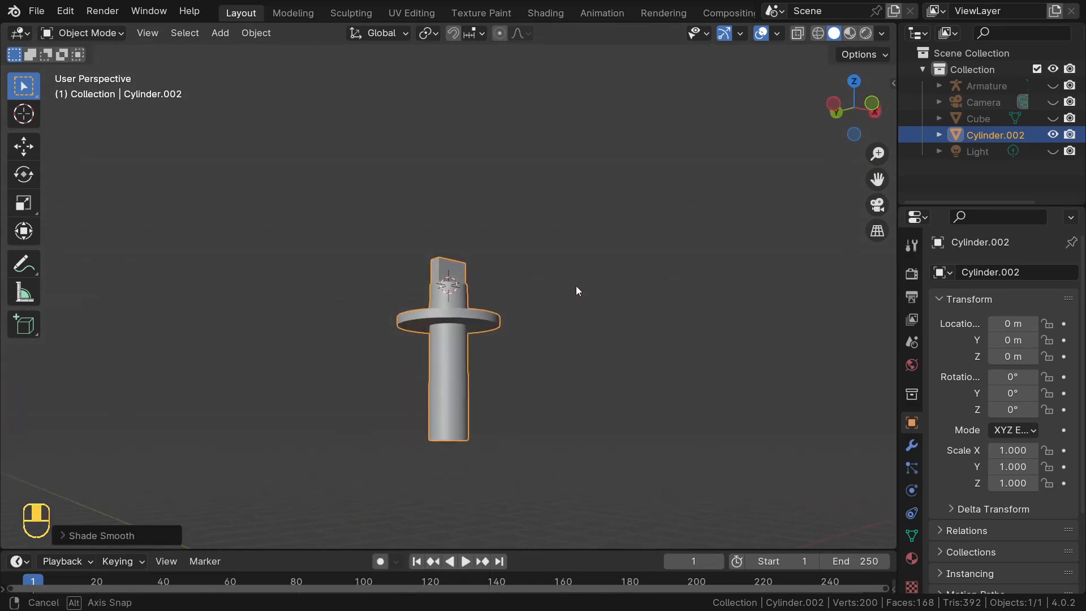
# - Inset the shaft's bottom face slightly to leave a thin rim around its edge
pyautogui.press('Tab')
pyautogui.moveTo(454, 431); pyautogui.dragTo(519, 399, button='middle')
pyautogui.click(463, 338)
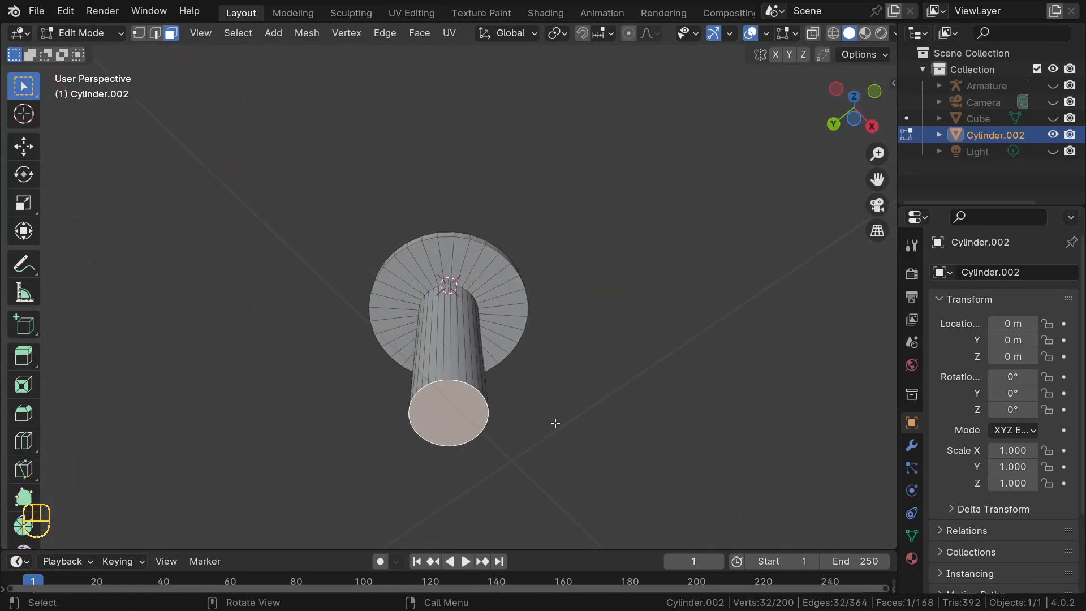
pyautogui.press('i')
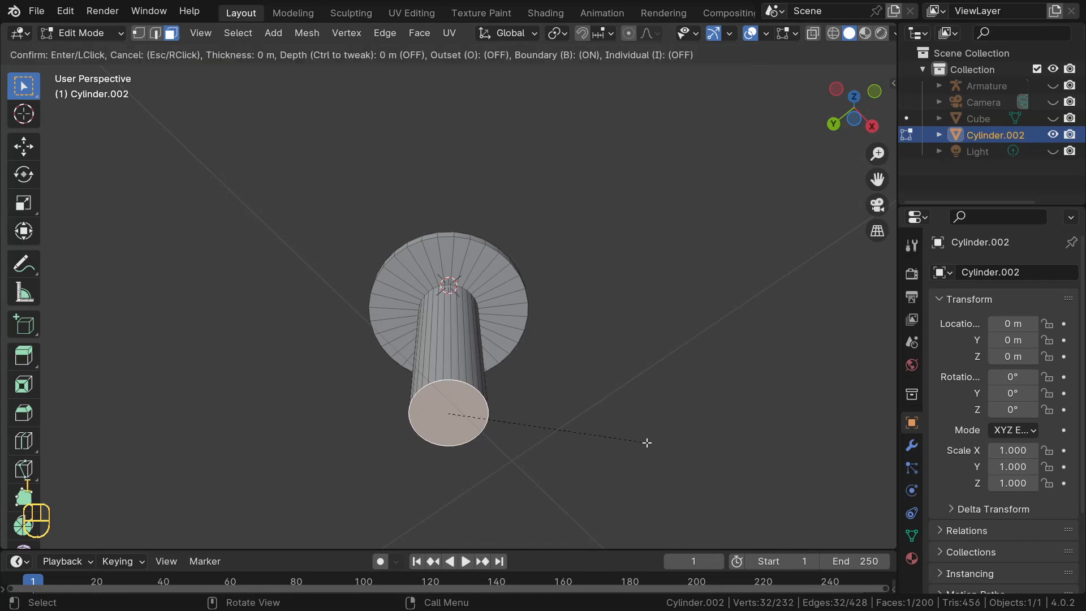
pyautogui.click(538, 416)
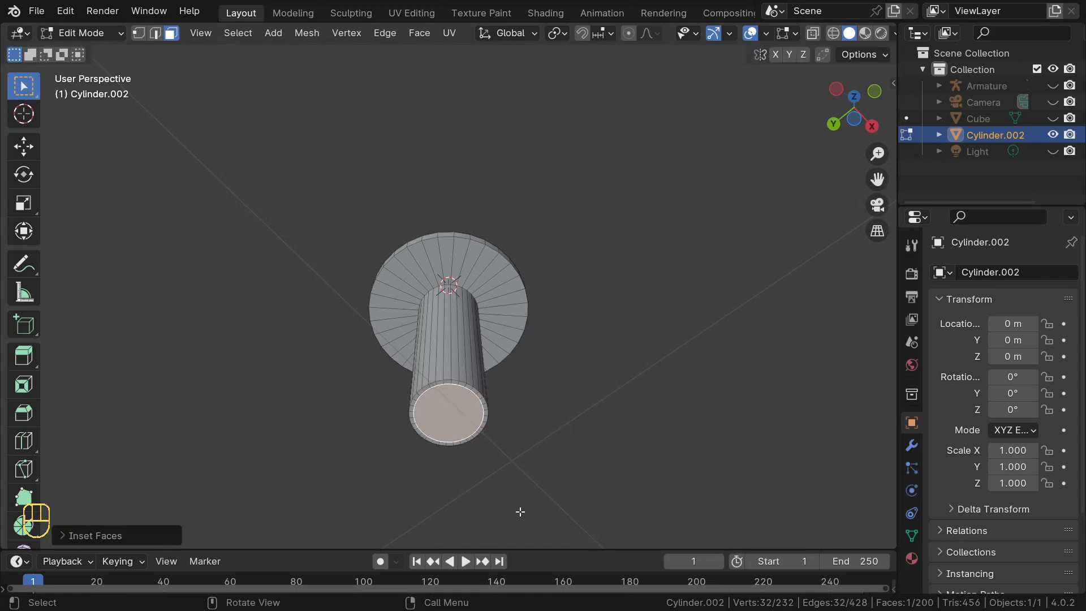
# - Extrude the inset bottom face up inside the shaft to a little below the flange, hollowing the tube
pyautogui.press('e')
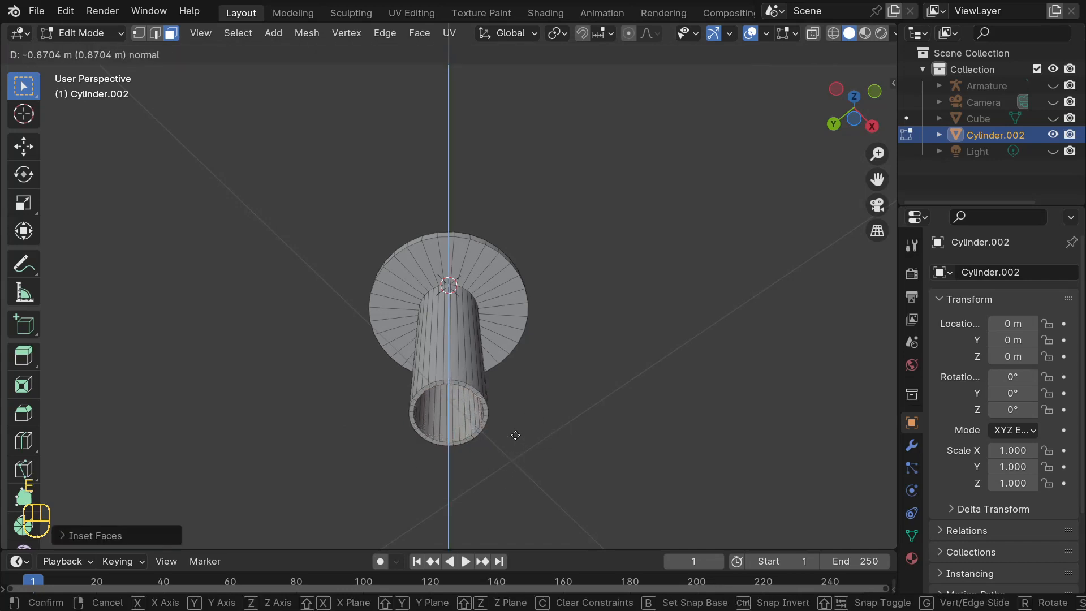
pyautogui.click(515, 424)
pyautogui.moveTo(514, 396); pyautogui.dragTo(455, 461, button='middle')
# - Turn on X-ray, duplicate the hollow's inner end face in place and separate the copy into its own object
pyautogui.hotkey('alt', 'z')
pyautogui.press('KP_1')
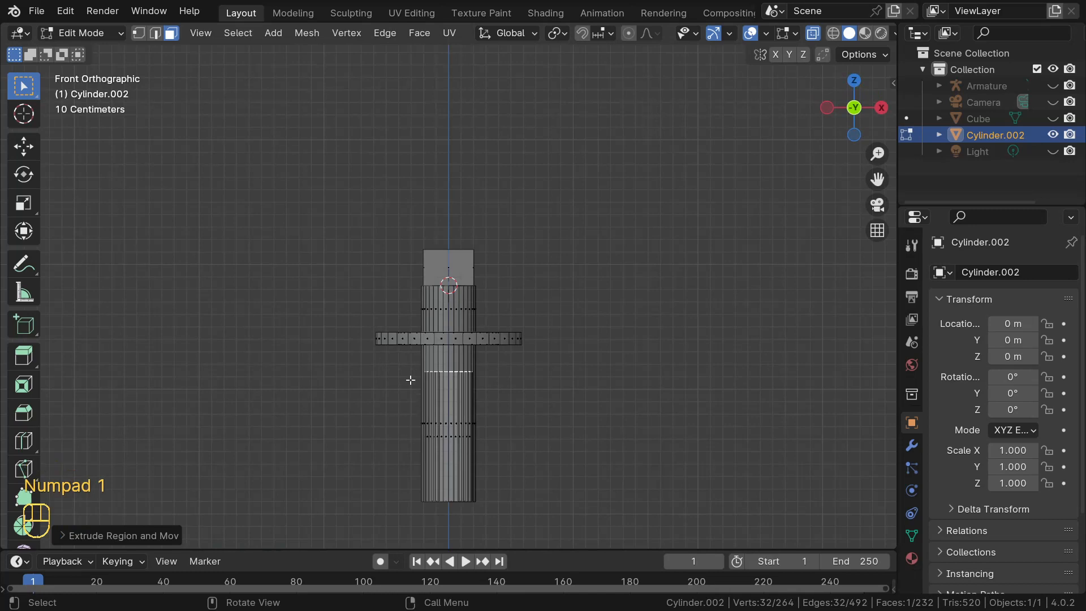
pyautogui.scroll(-2, 478, 353)
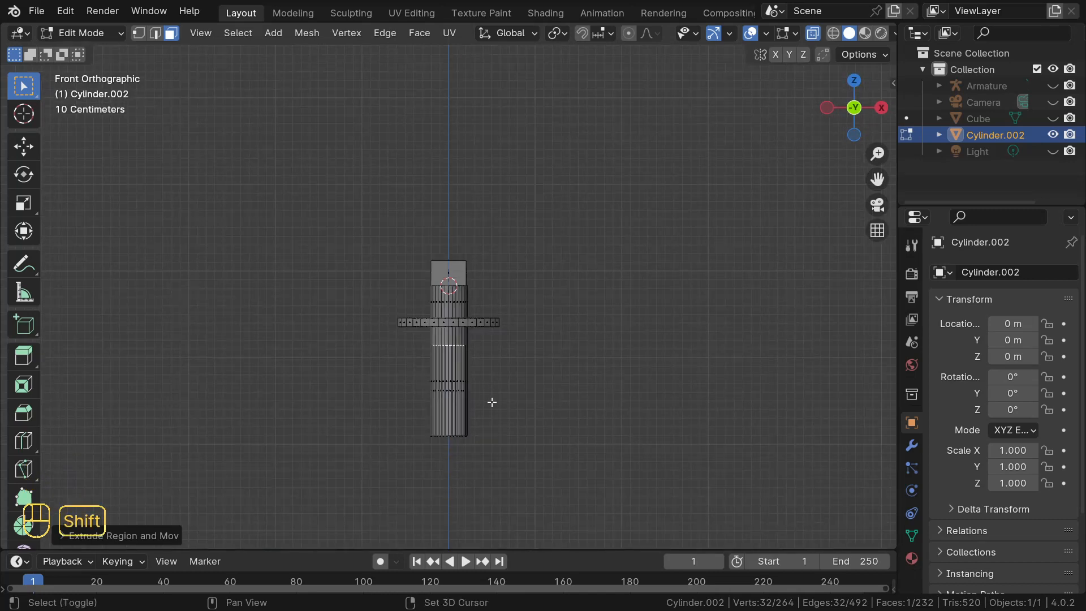
pyautogui.hotkey('shift', 's')
pyautogui.hotkey('shift', 'd')
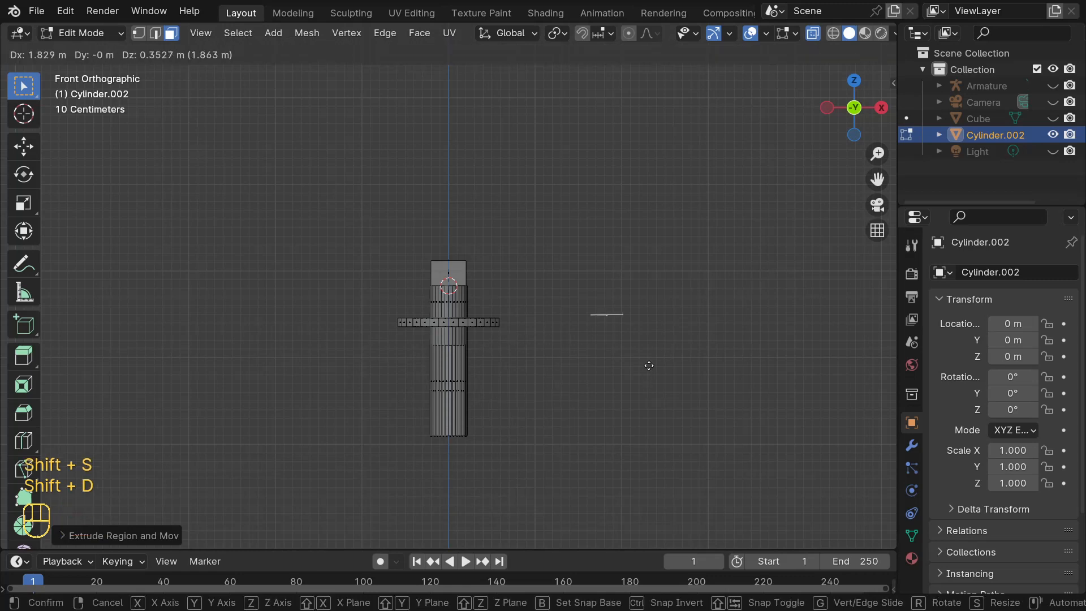
pyautogui.rightClick(665, 399)
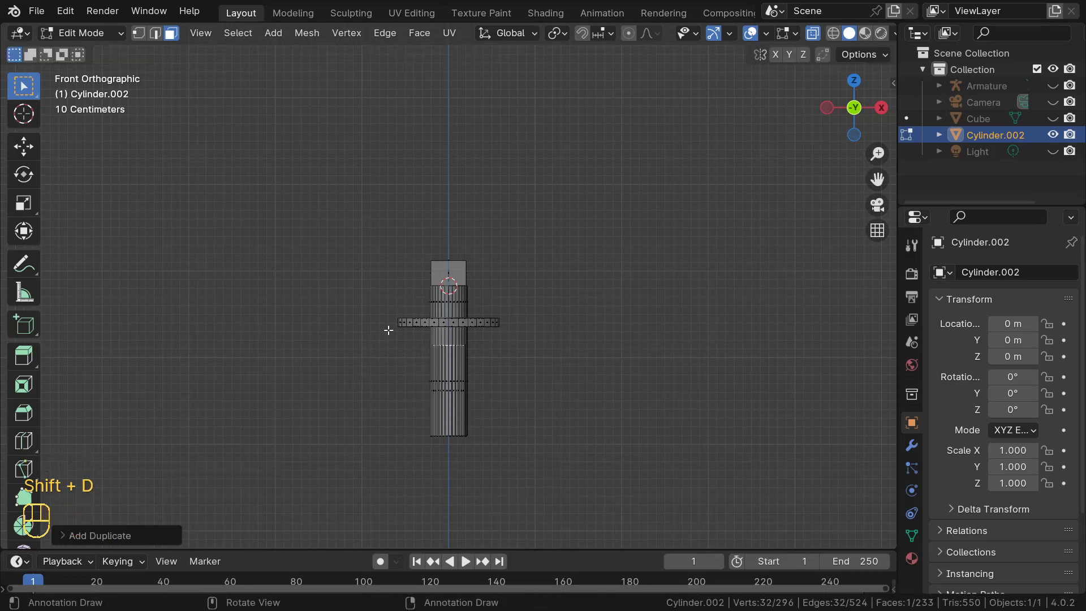
pyautogui.press('p')
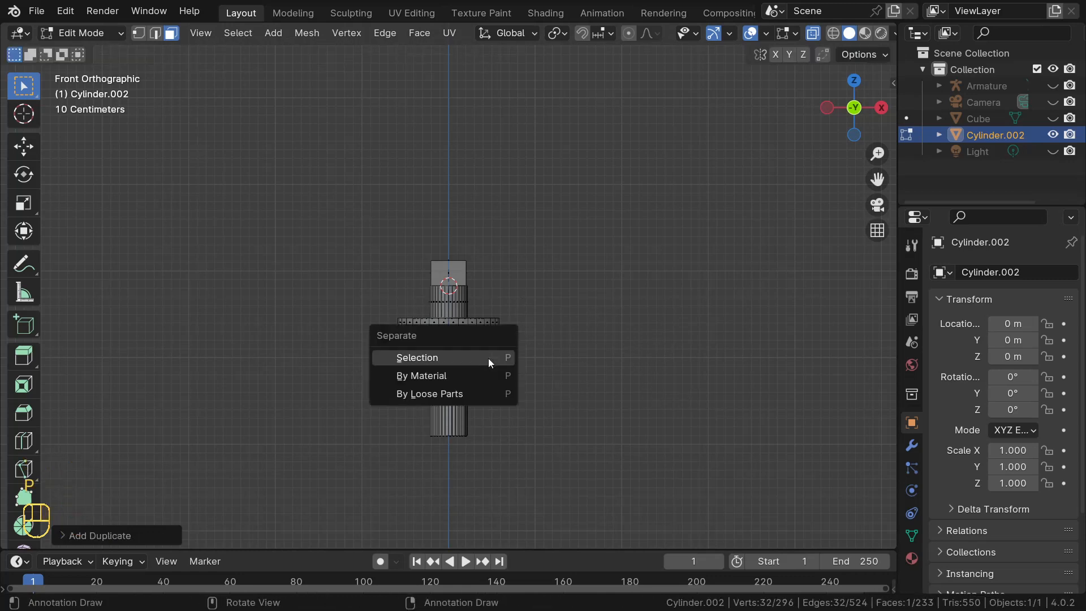
pyautogui.click(453, 357)
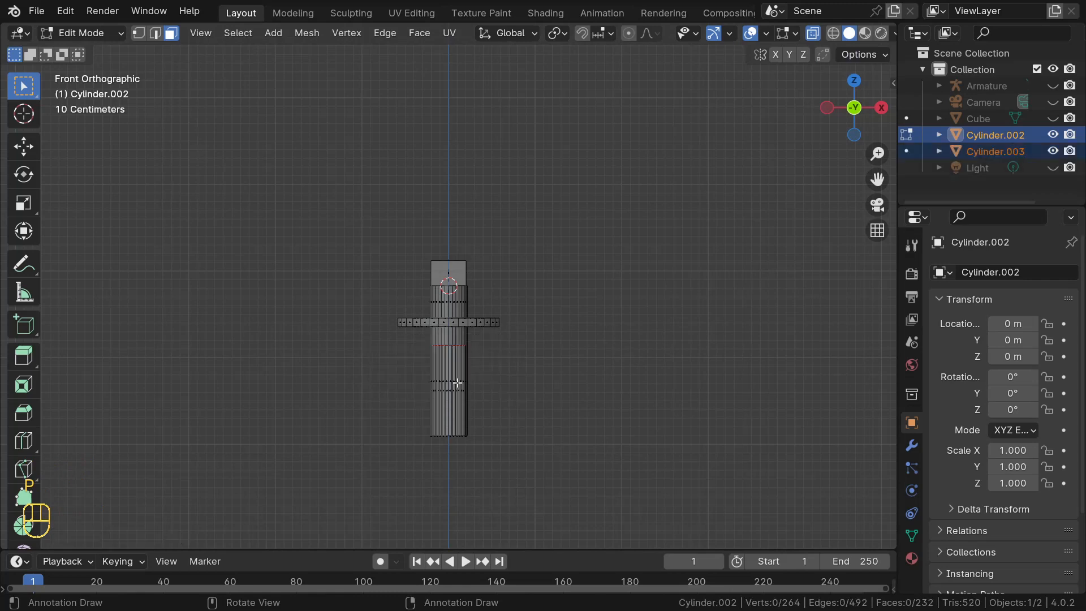
pyautogui.moveTo(452, 355); pyautogui.dragTo(451, 303, button='middle')
pyautogui.scroll(3, 450, 303)
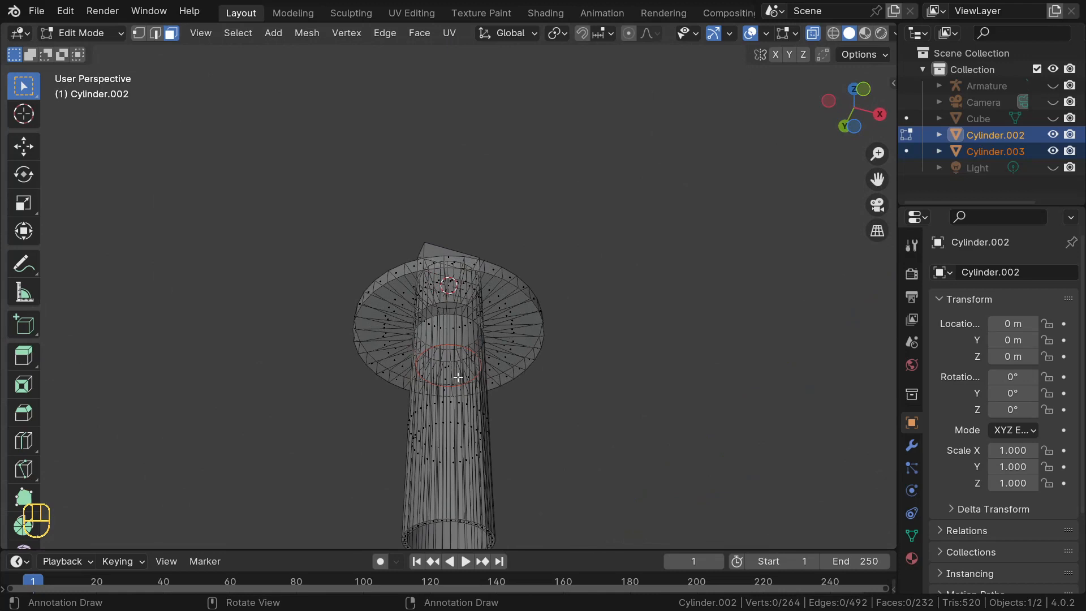
# - Scale the separated end face down slightly in Edit Mode so it clears the tube's inner wall
pyautogui.press('Tab')
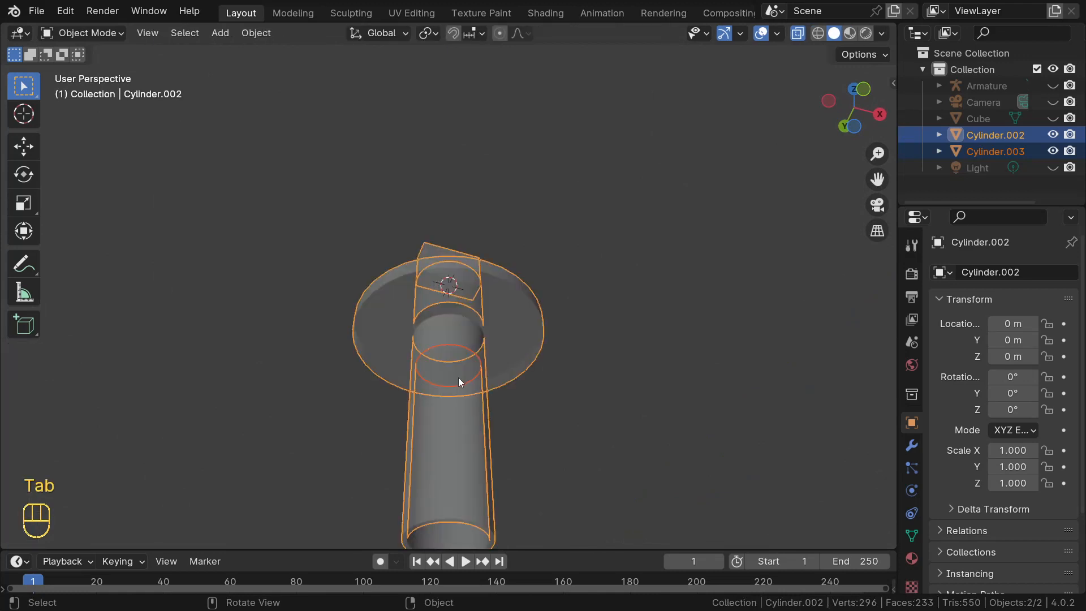
pyautogui.click(442, 345)
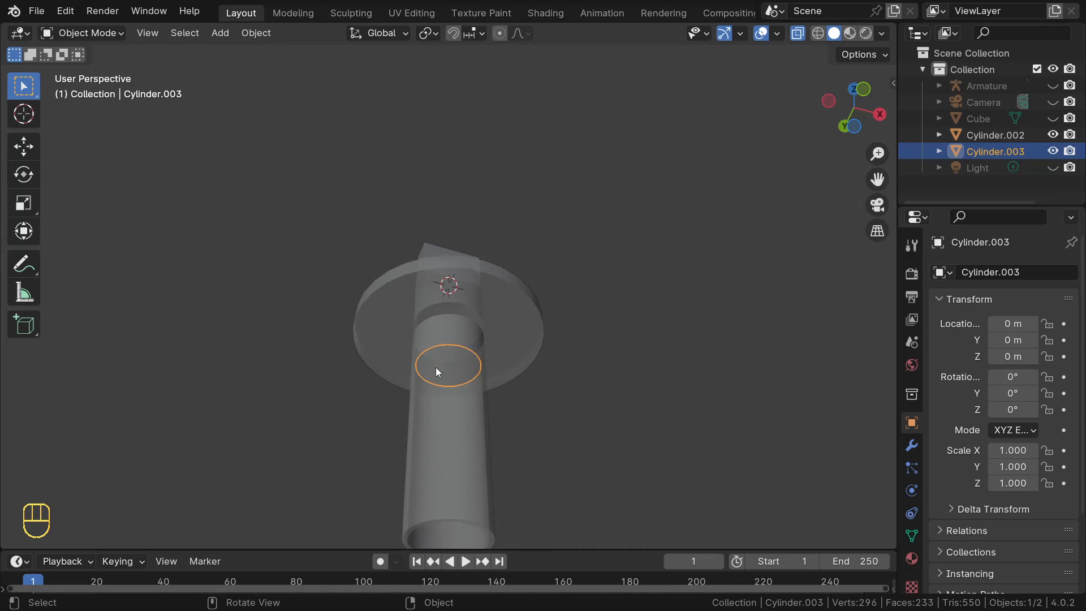
pyautogui.press('Tab')
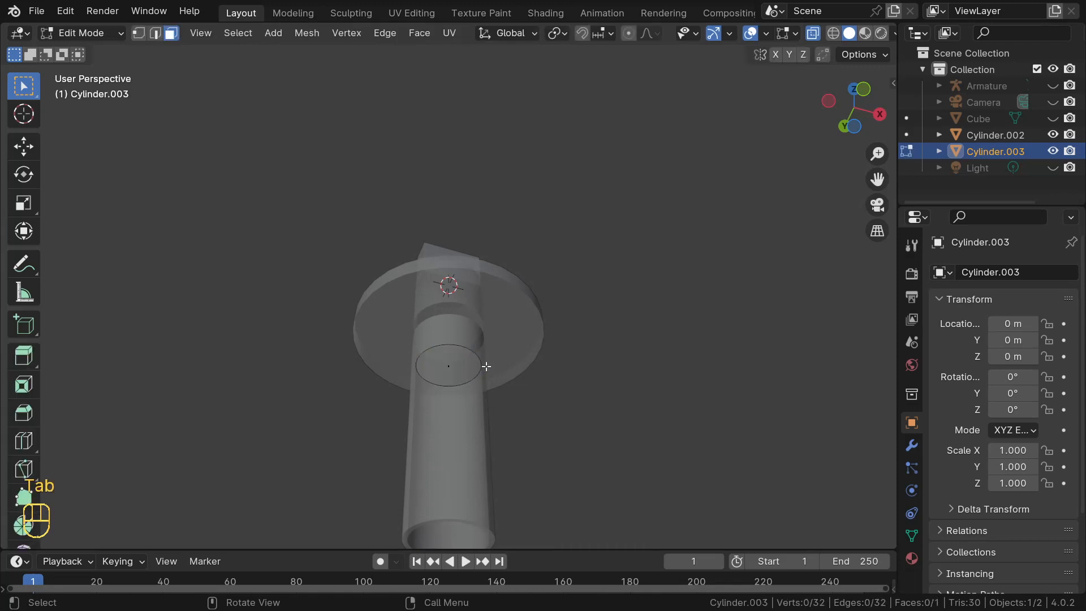
pyautogui.press('a')
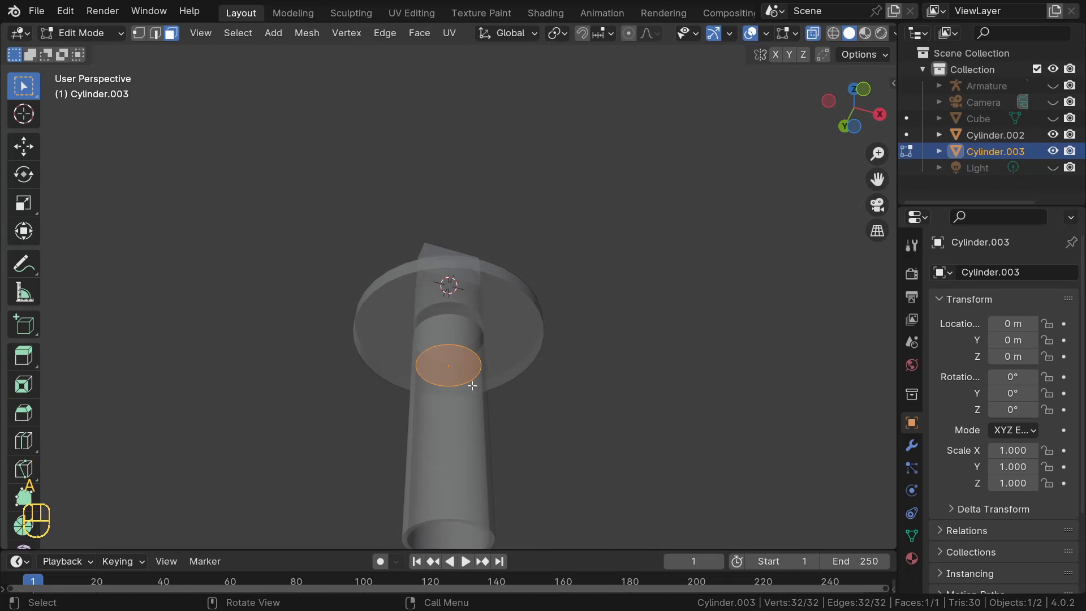
pyautogui.press('KP_1')
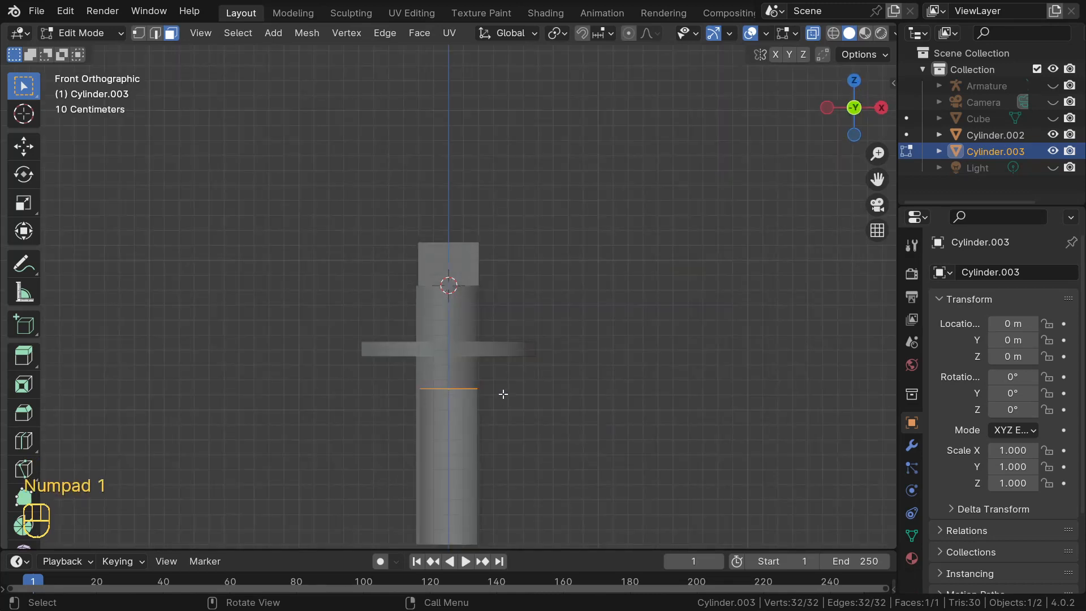
pyautogui.press('KP_Decimal')
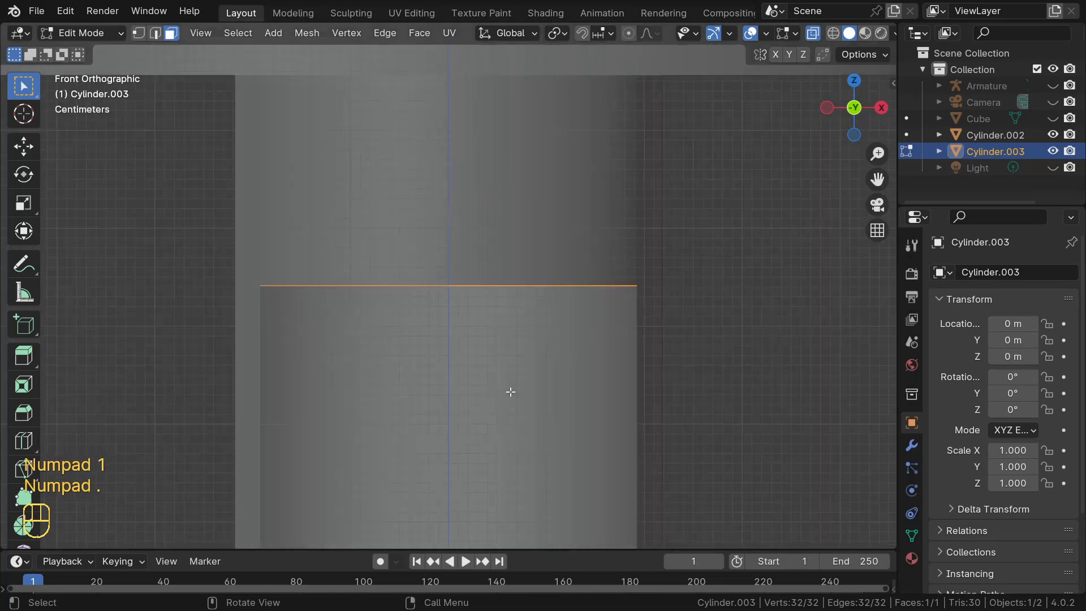
pyautogui.scroll(1, 678, 315)
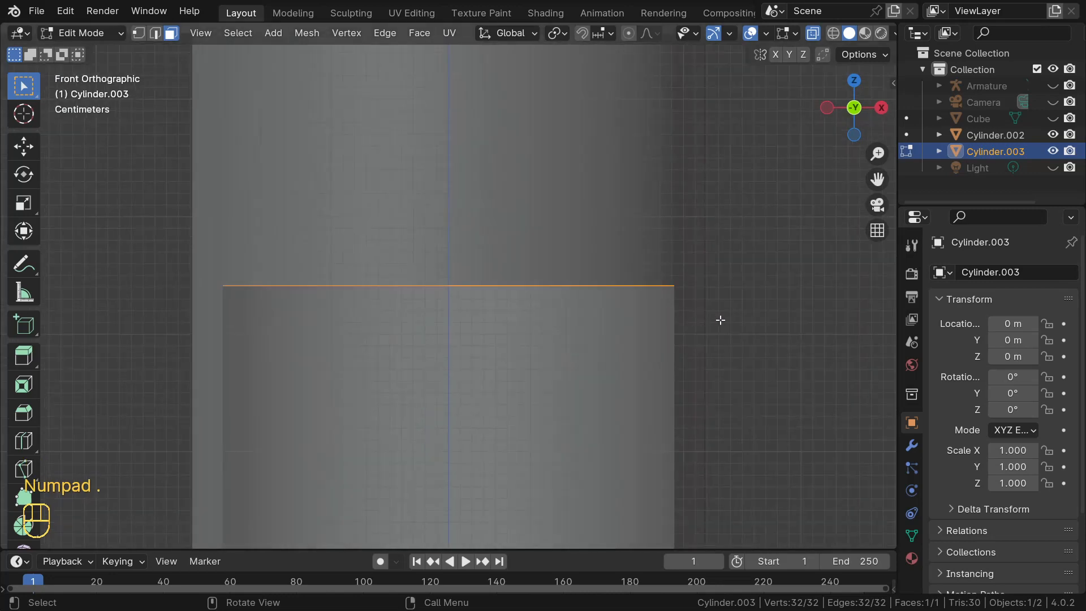
pyautogui.press('s')
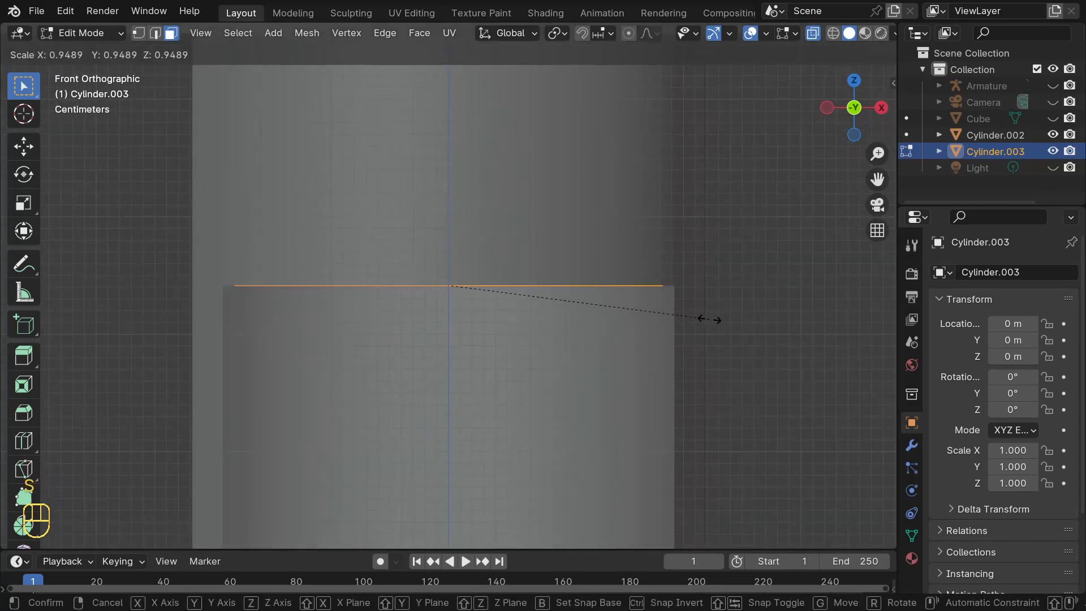
pyautogui.click(675, 327)
# - Extrude the face down about 1.5 m past the tube's lower end to form the rod, and turn off X-ray
pyautogui.scroll(-12, 579, 354)
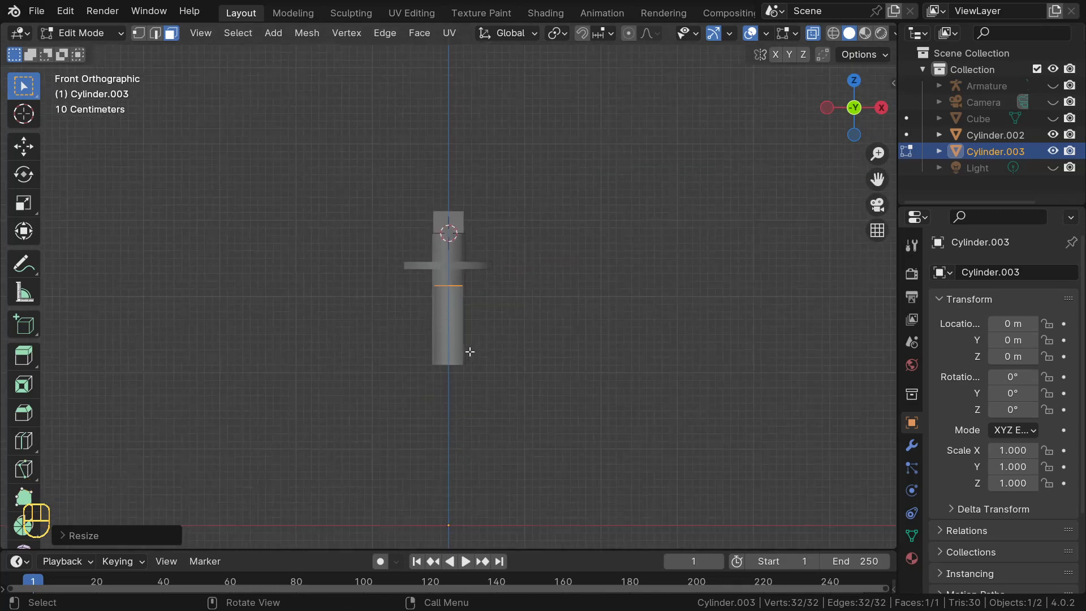
pyautogui.press('e')
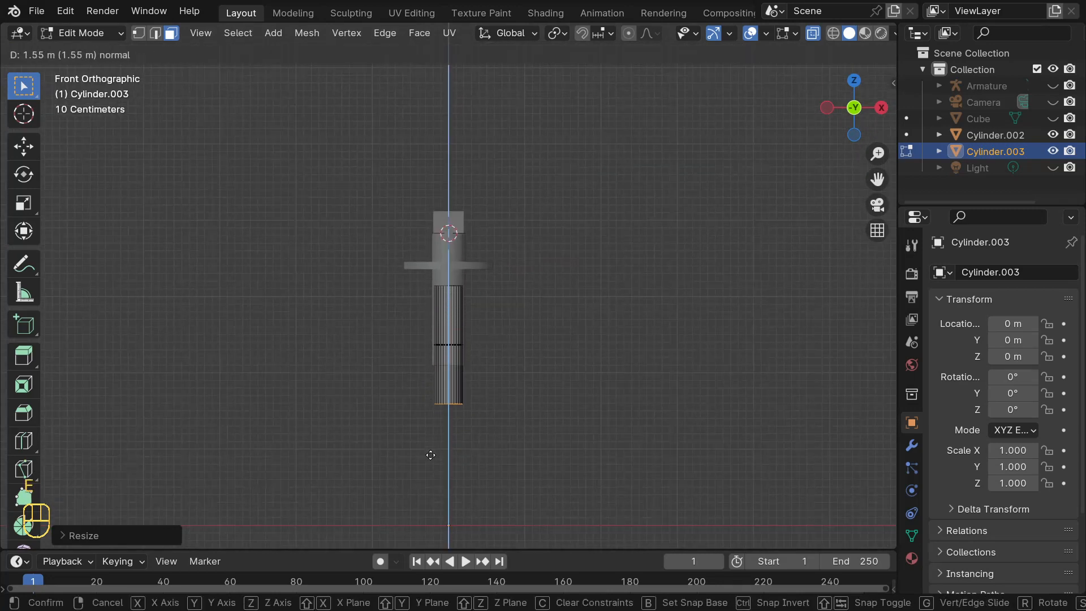
pyautogui.click(431, 445)
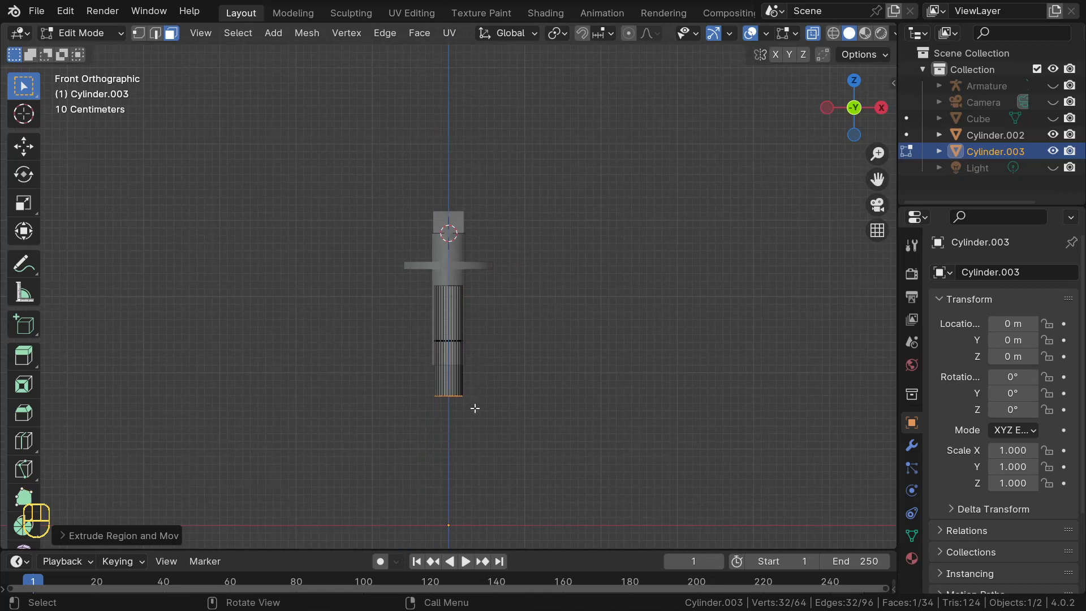
pyautogui.hotkey('alt', 'z')
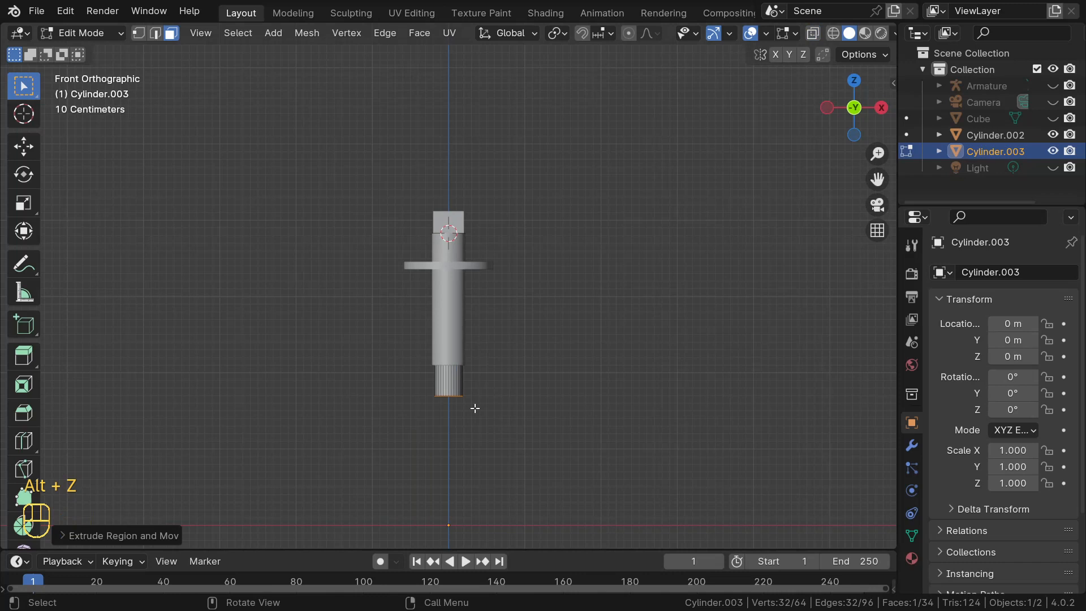
# - Extrude the rod's bottom face down twice, about 0.04 m each time, to form two thin bands
pyautogui.press('KP_Decimal')
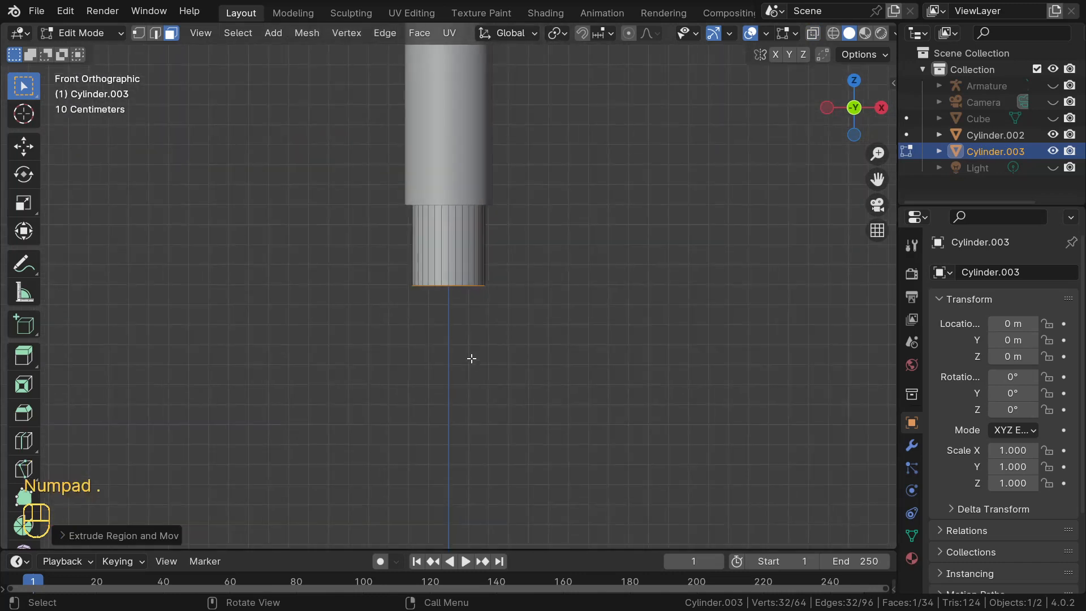
pyautogui.press('e')
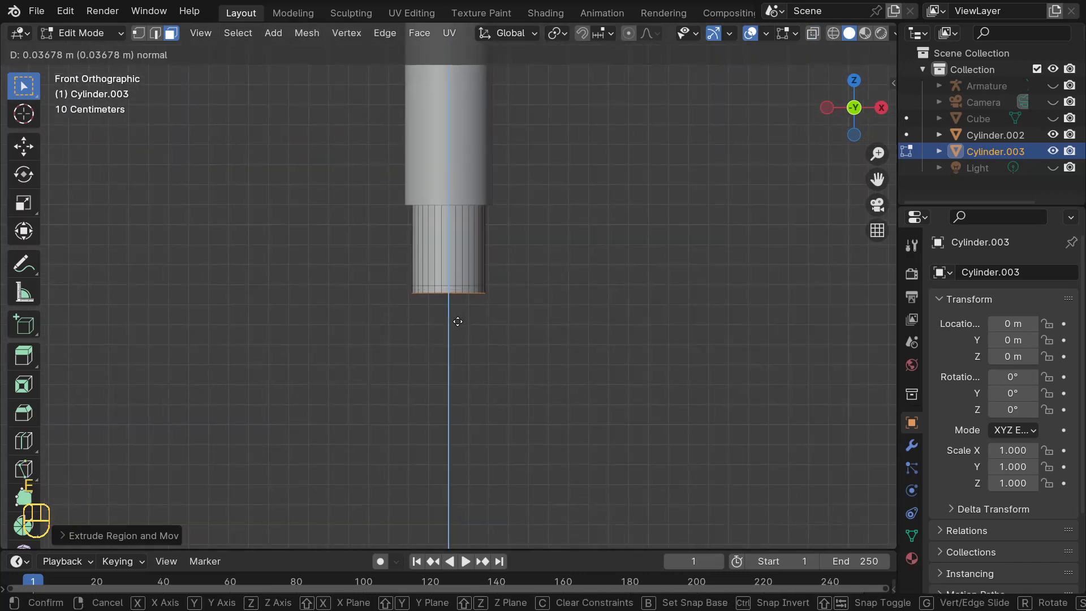
pyautogui.click(457, 320)
pyautogui.press('e')
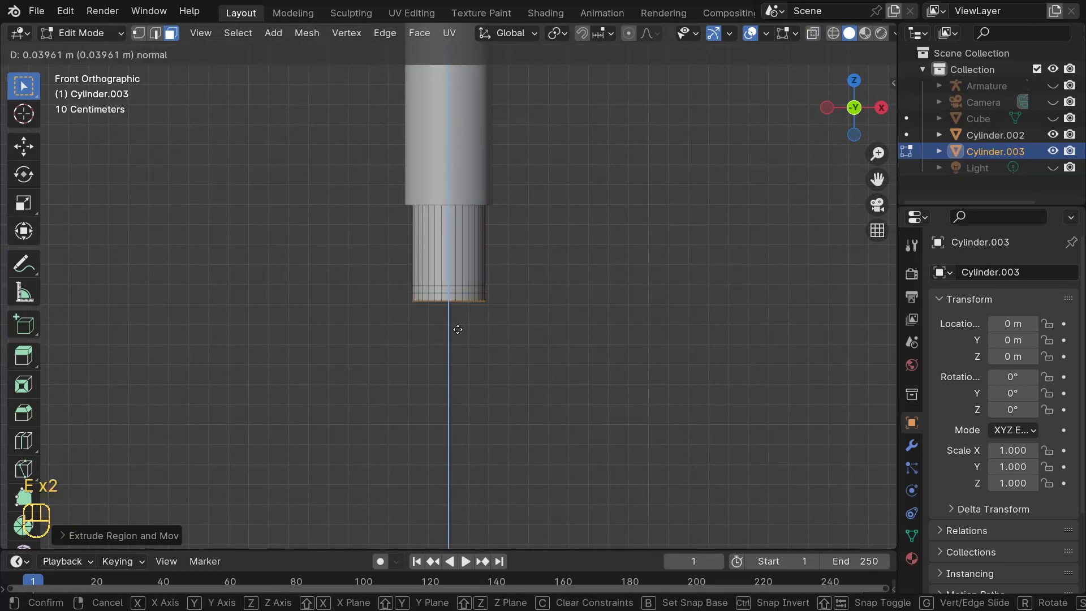
pyautogui.click(457, 330)
# - Select both thin face bands at the rod's end and extrude them outward along normals by about 0.09 m
pyautogui.scroll(6, 456, 330)
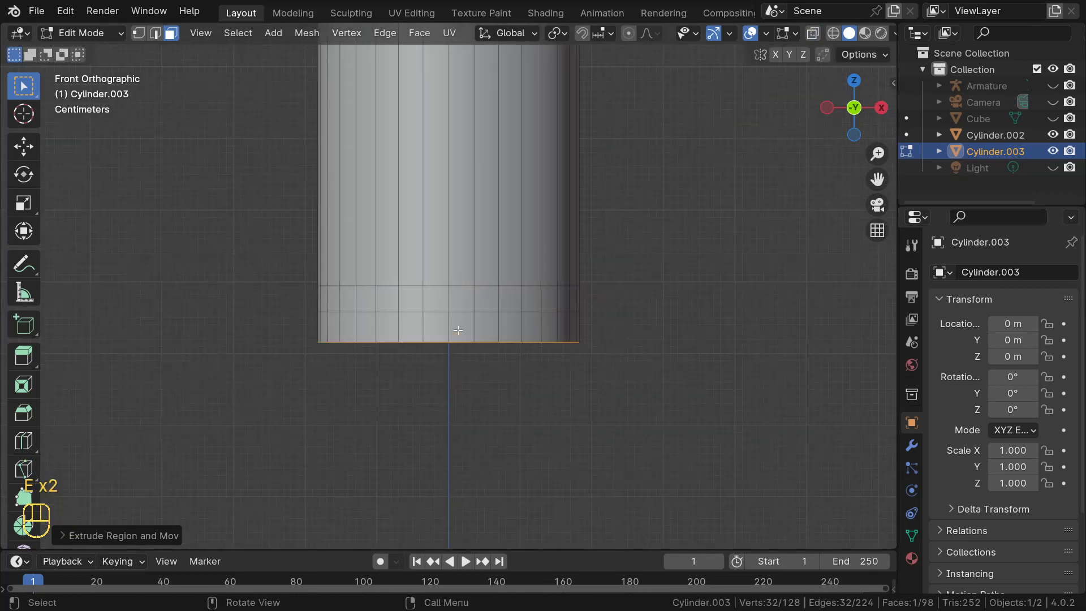
pyautogui.keyDown('alt'); pyautogui.click(451, 296); pyautogui.keyUp('alt')
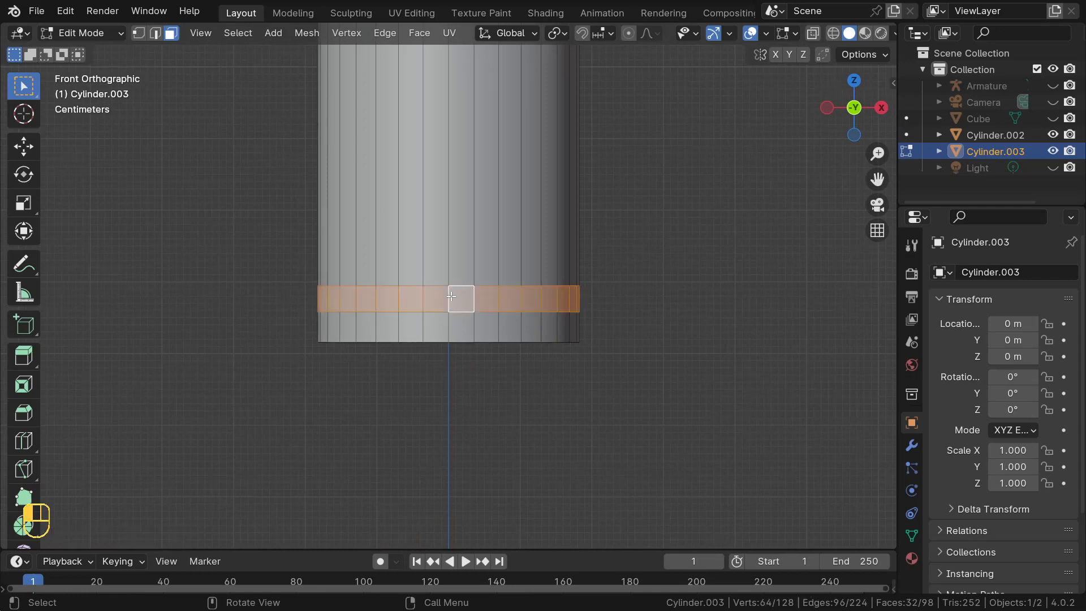
pyautogui.keyDown('alt'); pyautogui.keyDown('shift'); pyautogui.click(449, 328); pyautogui.keyUp('shift'); pyautogui.keyUp('alt')
pyautogui.moveTo(449, 328); pyautogui.dragTo(524, 342, button='middle')
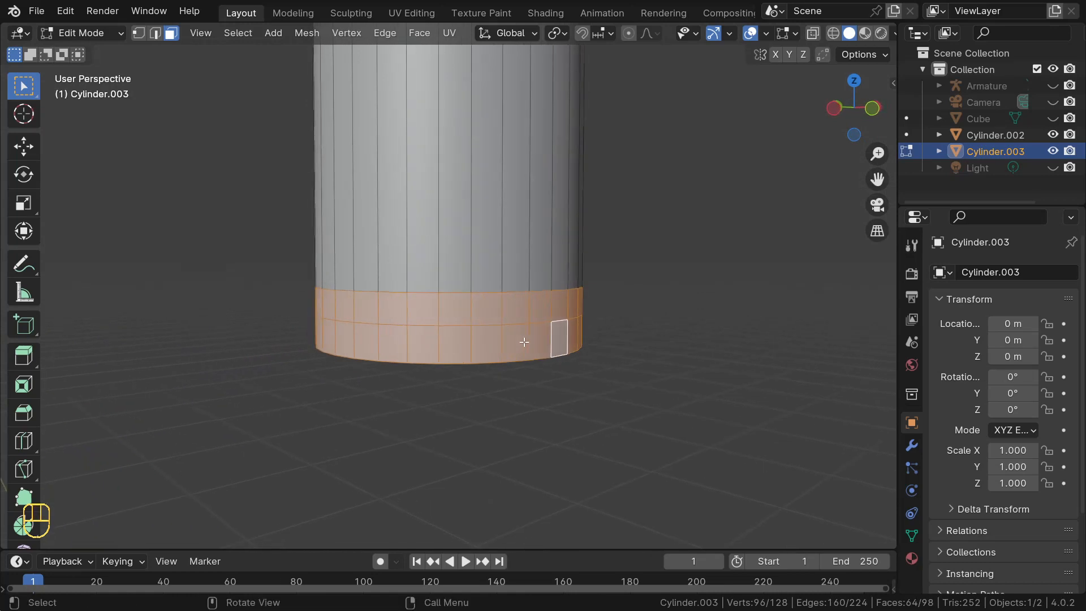
pyautogui.hotkey('alt', 'e')
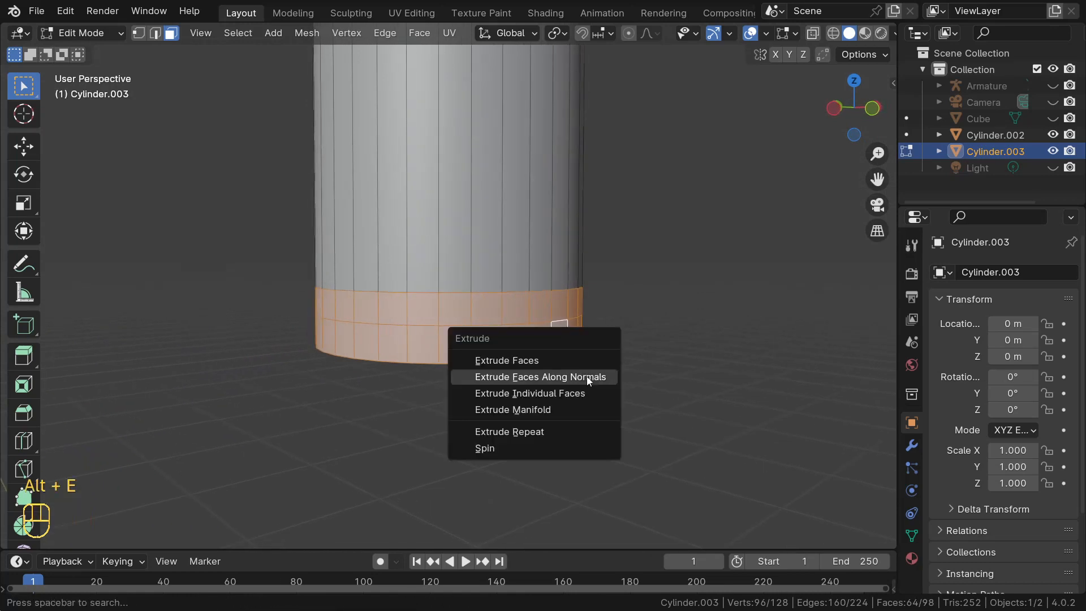
pyautogui.click(587, 376)
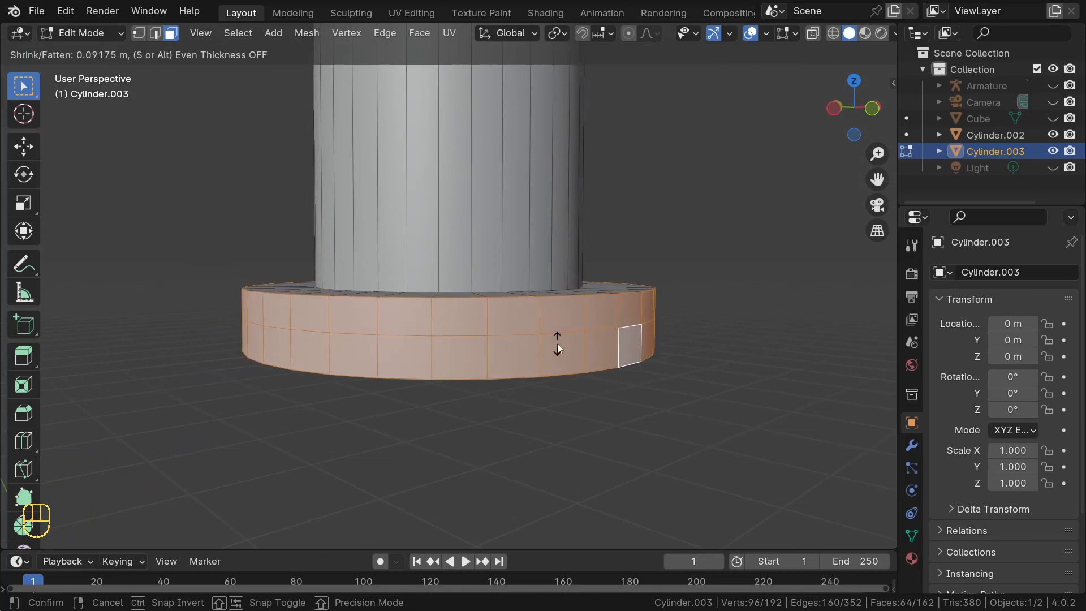
pyautogui.click(557, 344)
# - Extrude only the lower face band outward along normals by about 0.3 m to form a wide lower flange
pyautogui.press('KP_1')
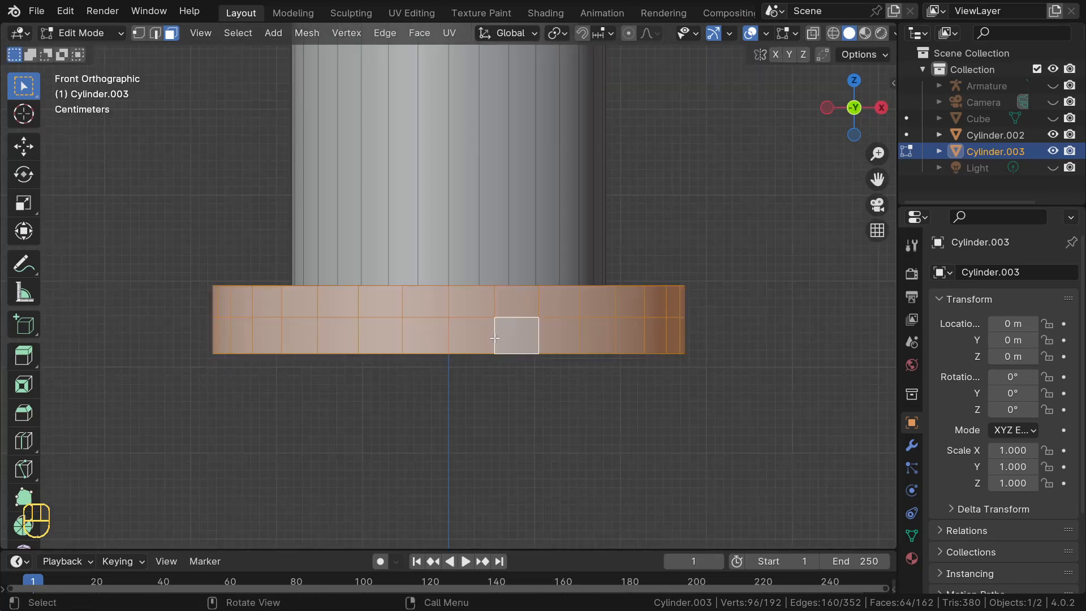
pyautogui.keyDown('alt'); pyautogui.click(495, 338); pyautogui.keyUp('alt')
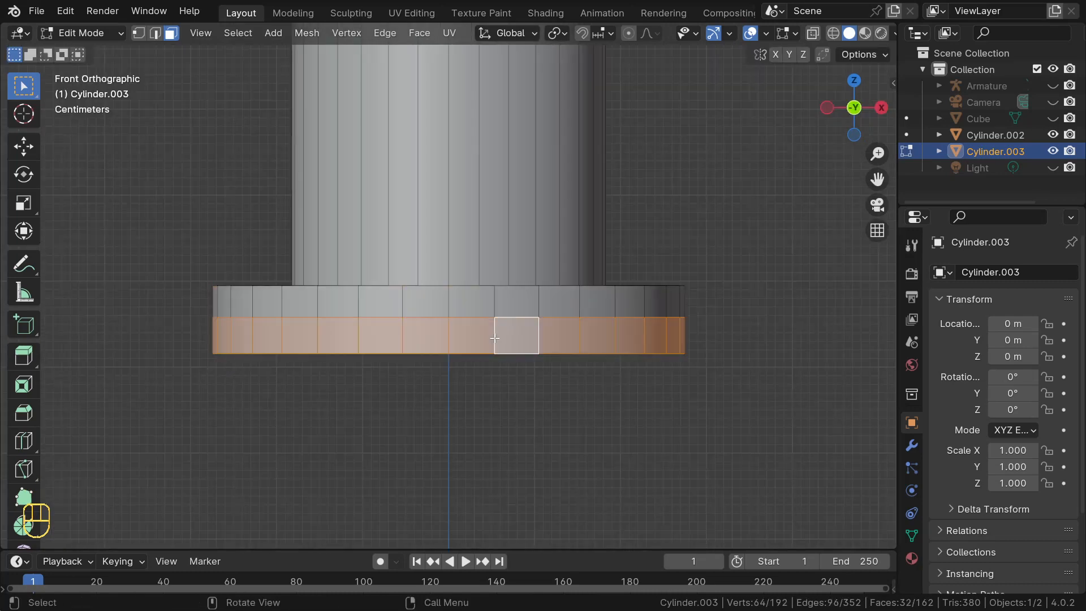
pyautogui.scroll(-12, 503, 338)
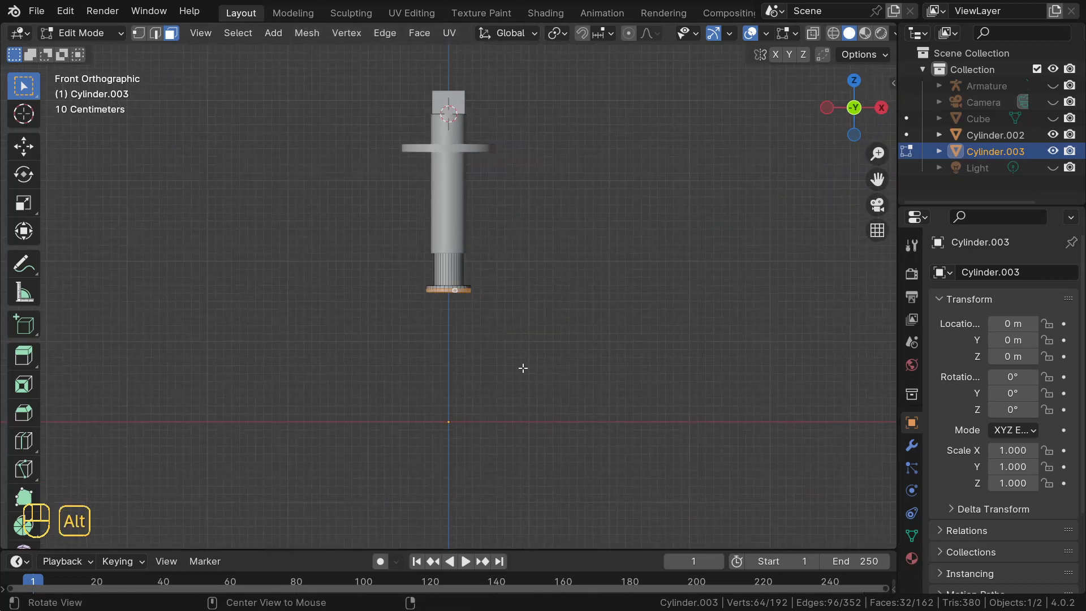
pyautogui.hotkey('alt', 'e')
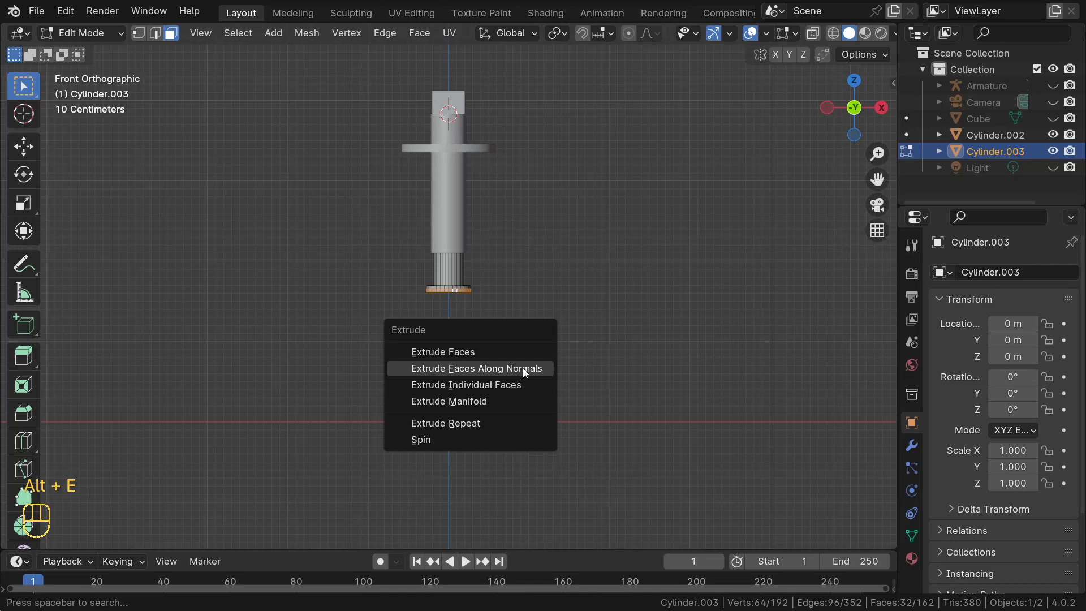
pyautogui.click(524, 368)
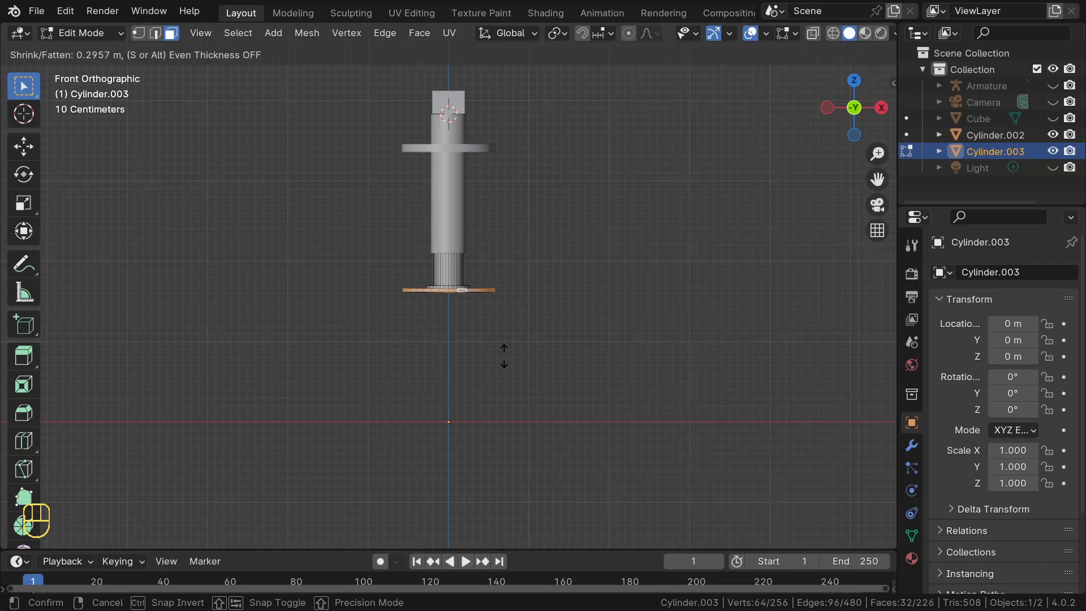
pyautogui.click(504, 355)
# - Extrude the central face on the underside of the lower flange down by about 0.3 m
pyautogui.moveTo(490, 349); pyautogui.dragTo(461, 290, button='middle')
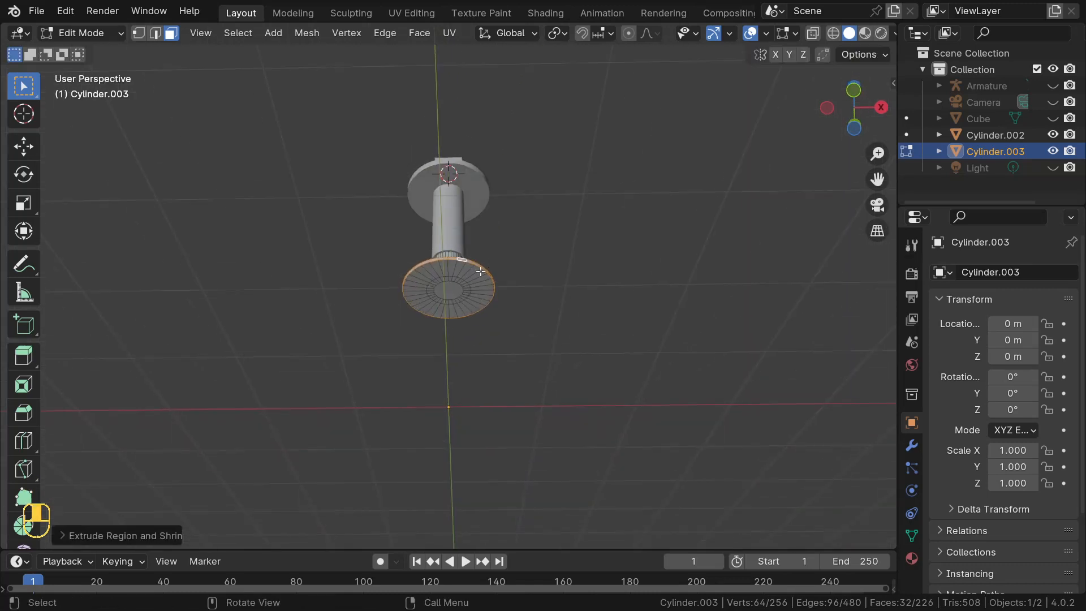
pyautogui.click(457, 290)
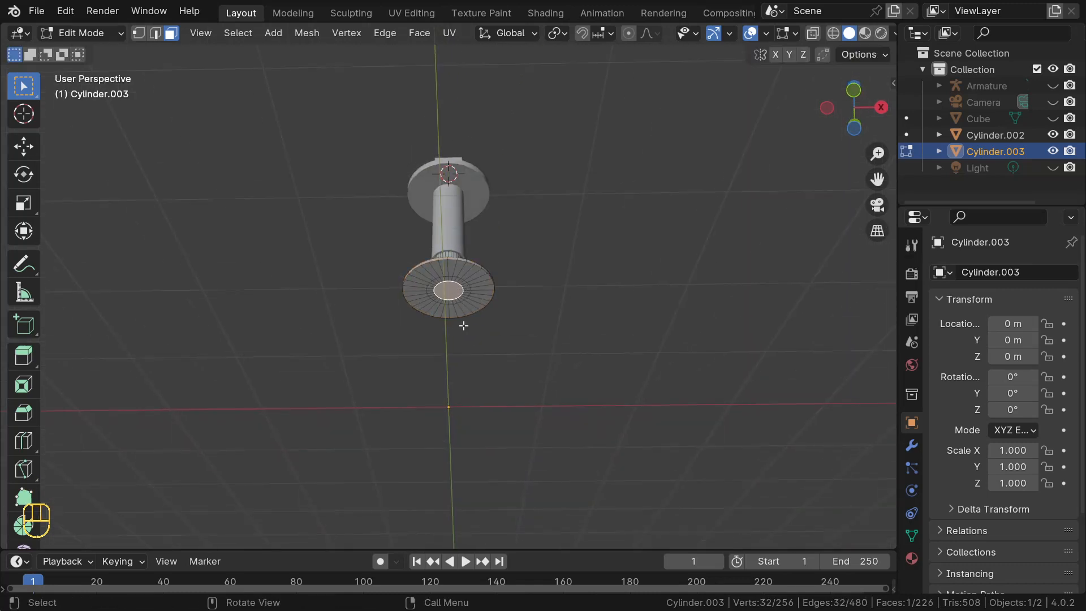
pyautogui.press('KP_1')
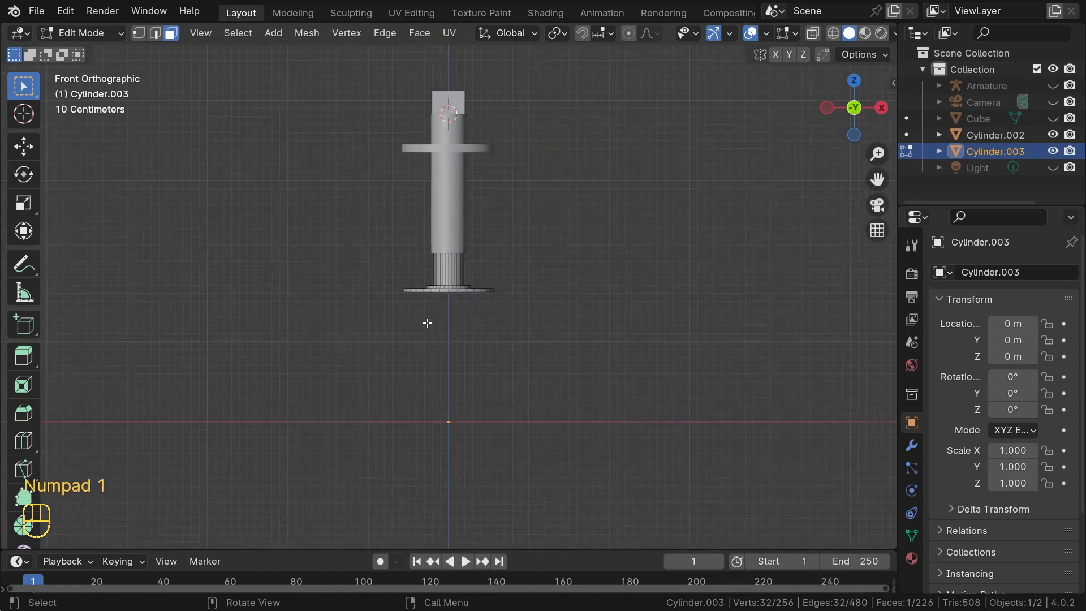
pyautogui.press('e')
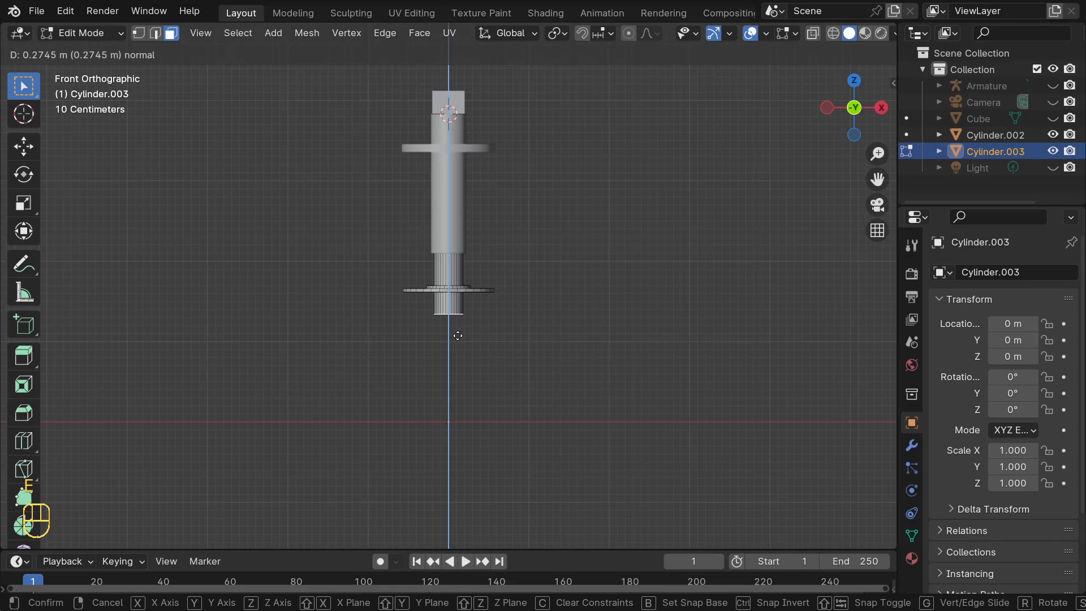
pyautogui.click(458, 338)
# - Snap the 3D cursor to the selected bottom face of the rod
pyautogui.moveTo(457, 350); pyautogui.dragTo(493, 288, button='middle')
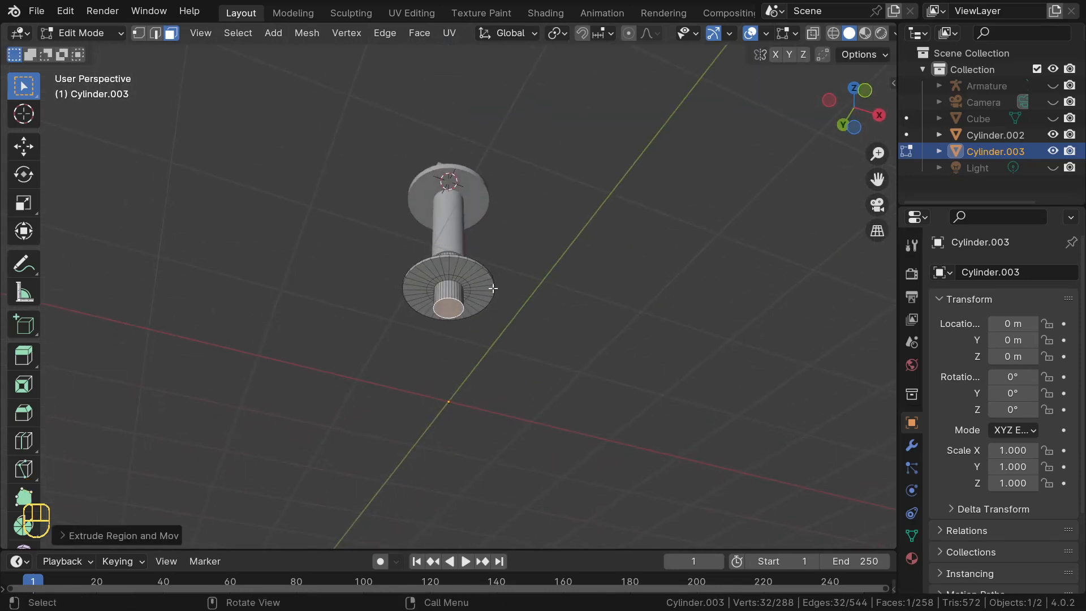
pyautogui.scroll(7, 493, 288)
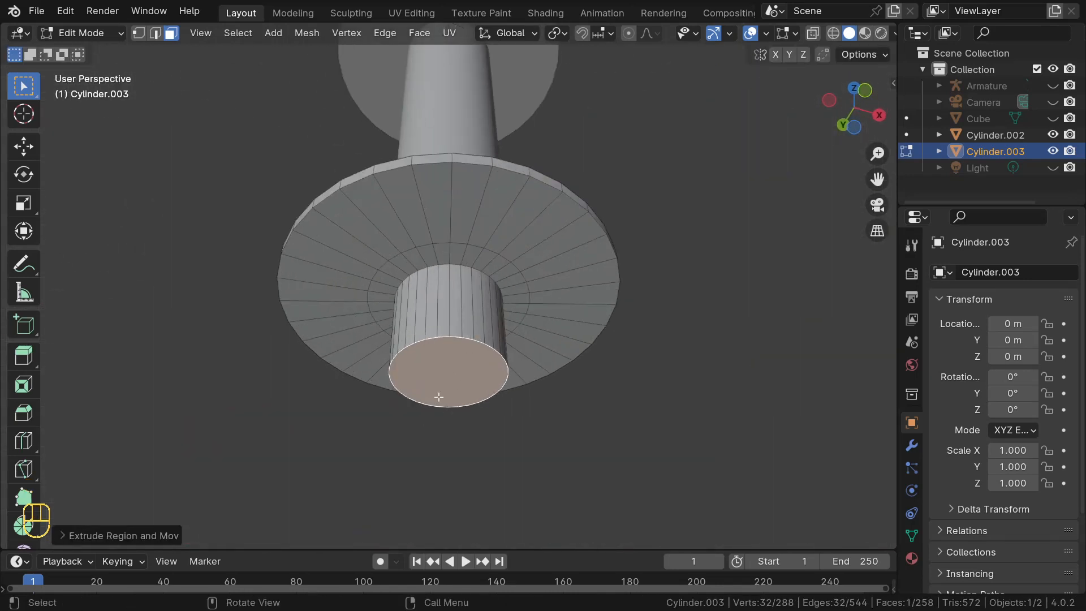
pyautogui.hotkey('shift', 's')
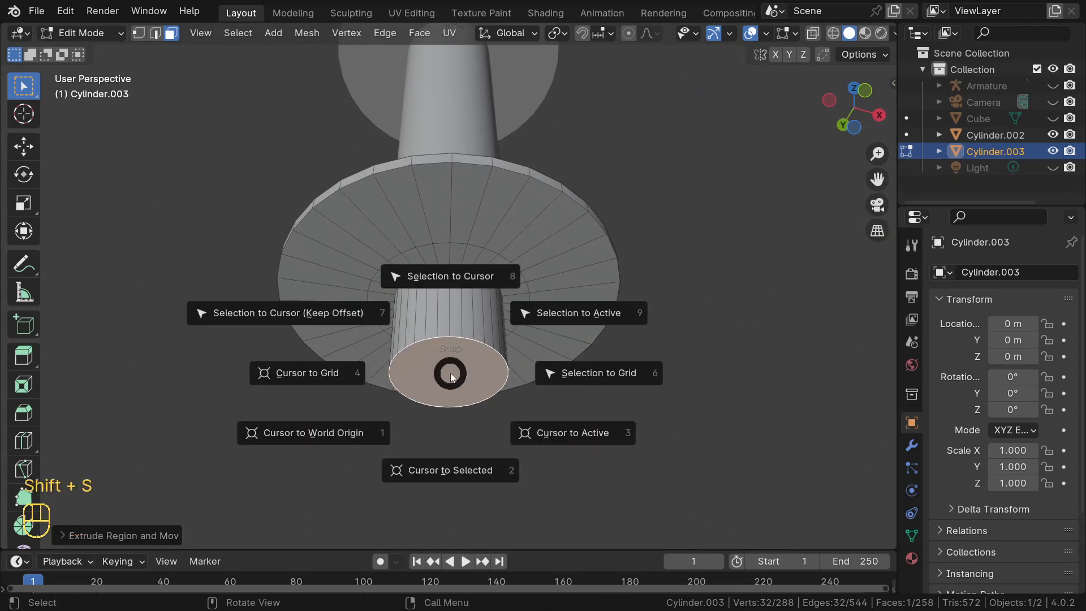
pyautogui.click(443, 472)
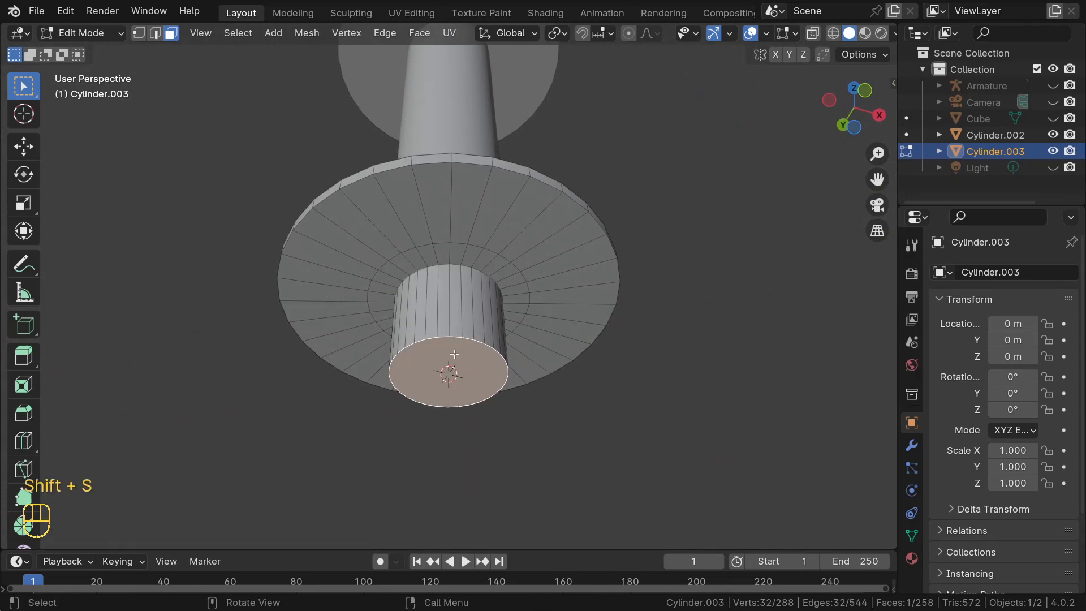
# - Add a plane at the 3D cursor on the rod's bottom face and scale it to about 0.144
pyautogui.moveTo(474, 344); pyautogui.dragTo(460, 386, button='middle')
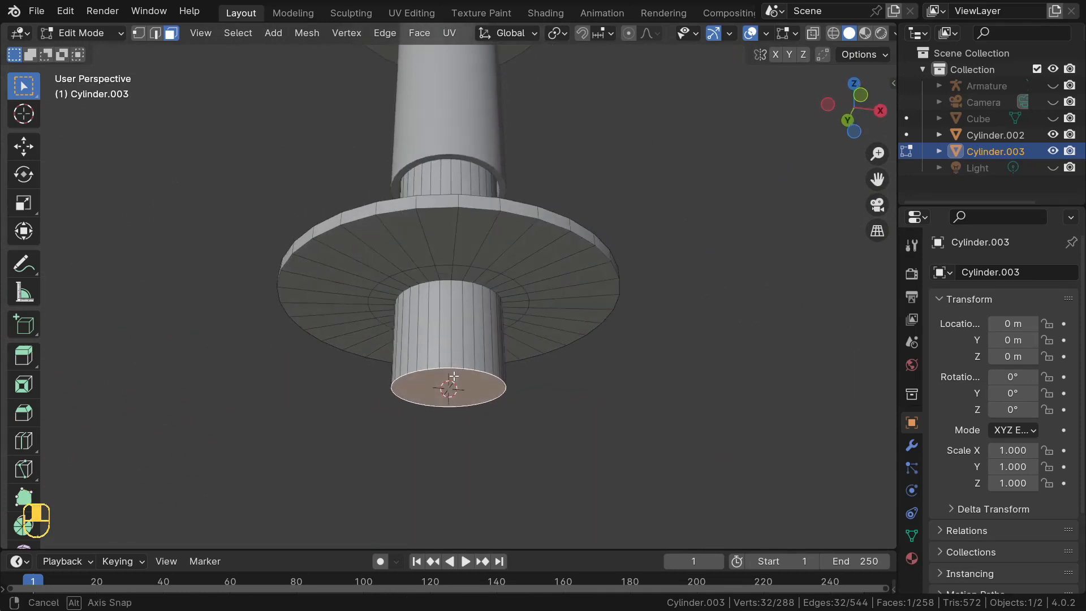
pyautogui.hotkey('shift', 'a')
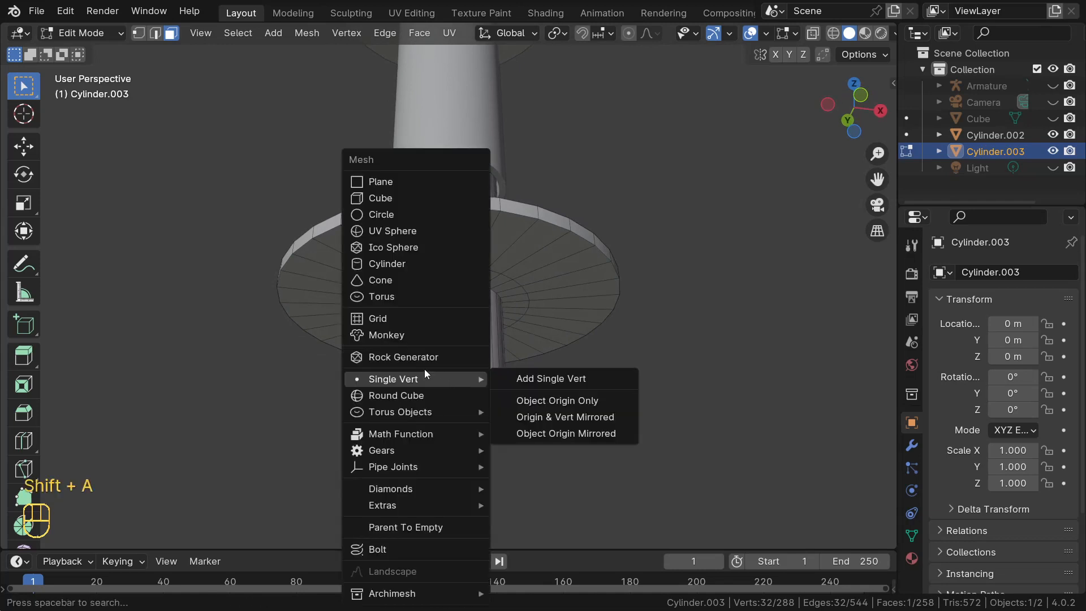
pyautogui.click(407, 180)
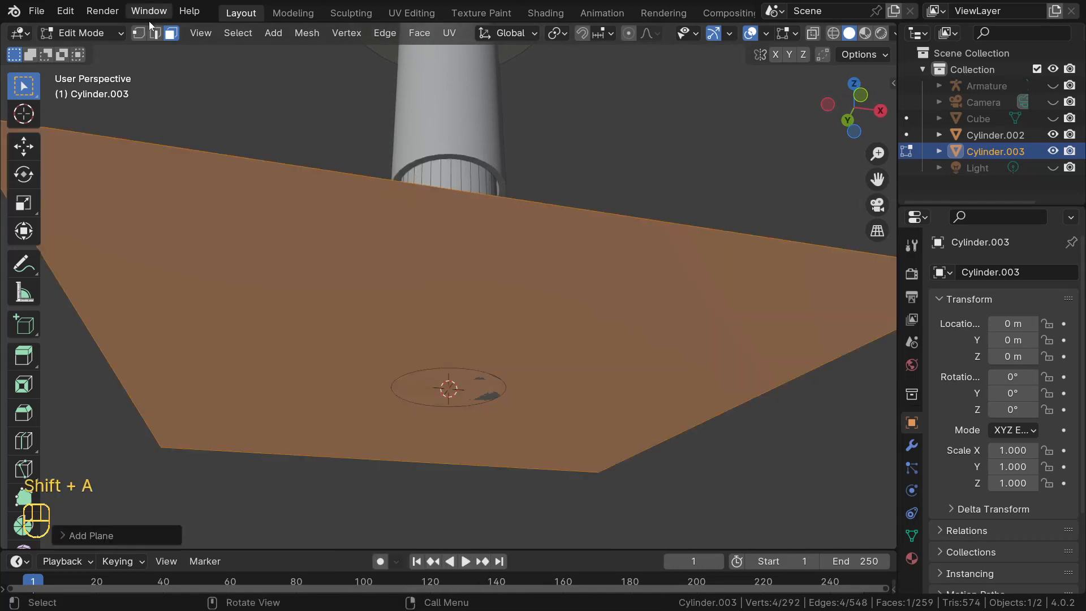
pyautogui.press('s')
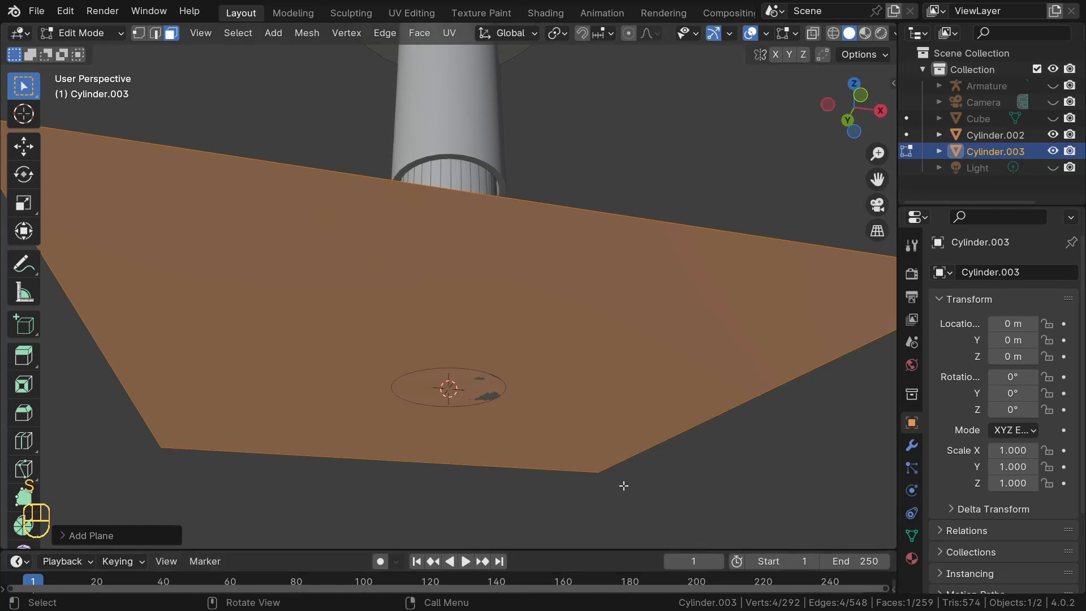
pyautogui.press('s')
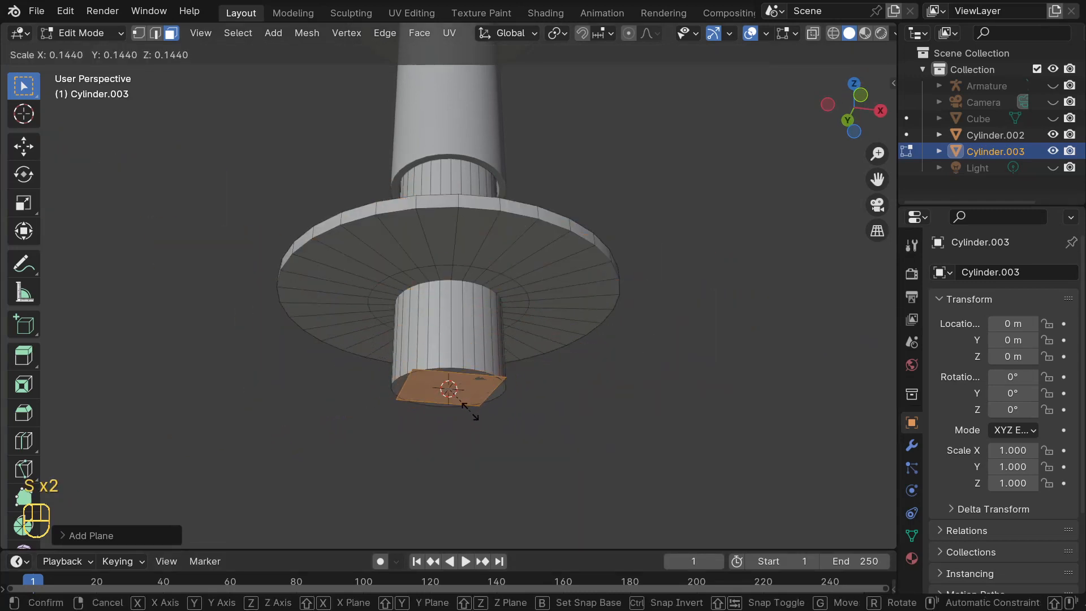
pyautogui.click(476, 416)
# - Scale the plane along the global Y axis only to about 0.27, forming a narrow strip
pyautogui.moveTo(477, 416); pyautogui.dragTo(541, 413, button='middle')
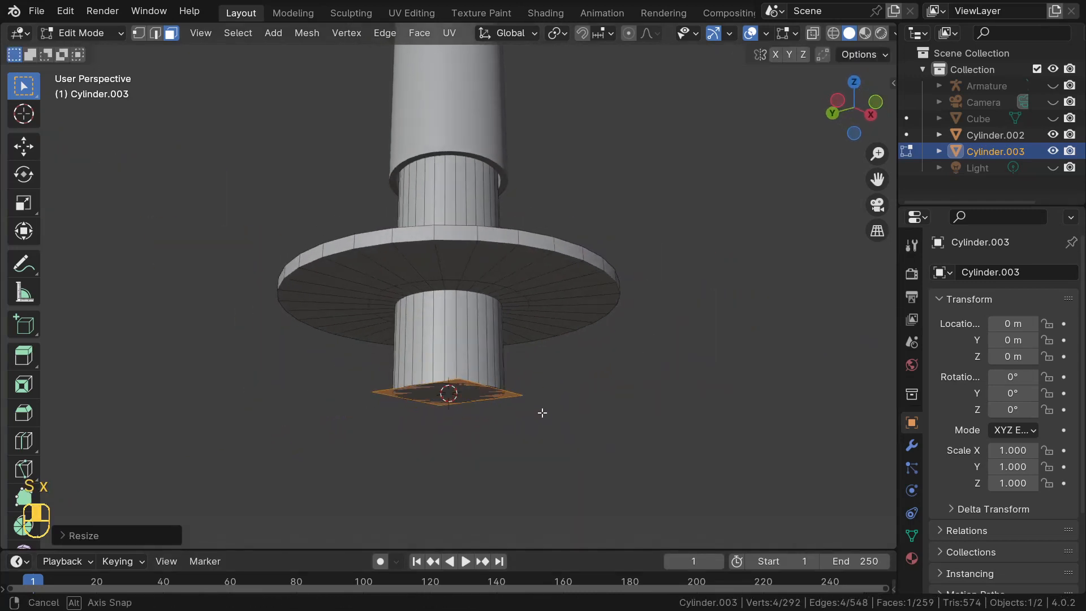
pyautogui.press('s')
pyautogui.press('y')
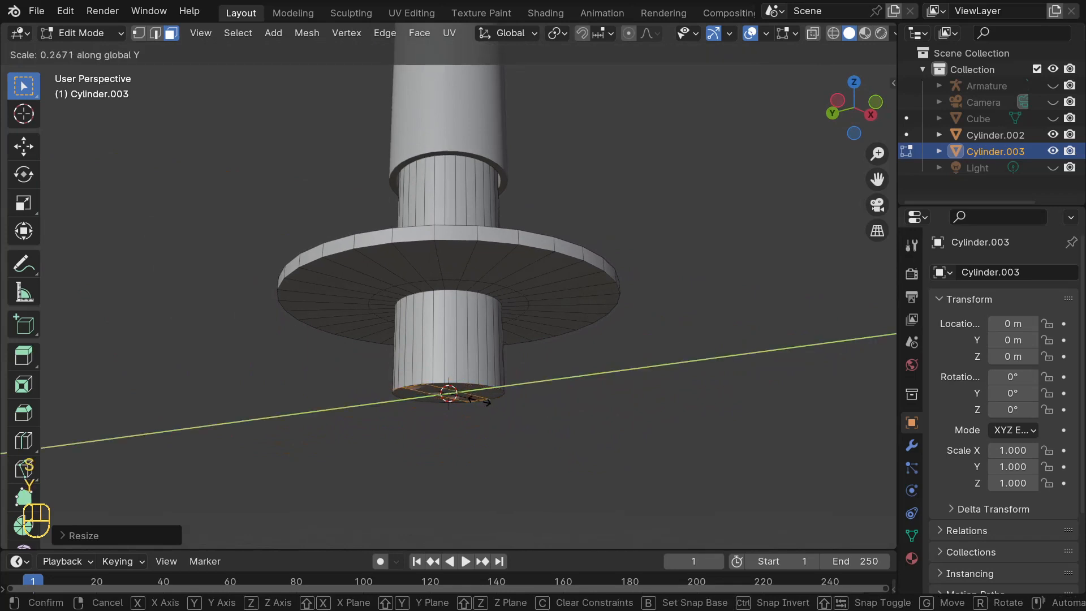
pyautogui.click(488, 402)
# - Extrude the narrow plane down by about 0.24 m to form a flat mounting block below the rod
pyautogui.press('KP_1')
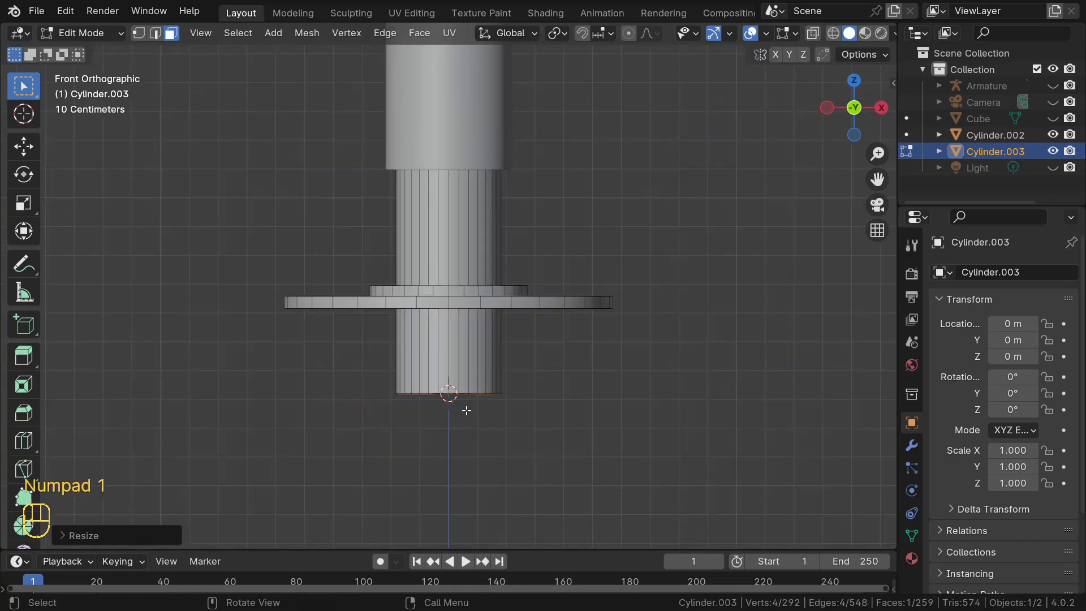
pyautogui.press('e')
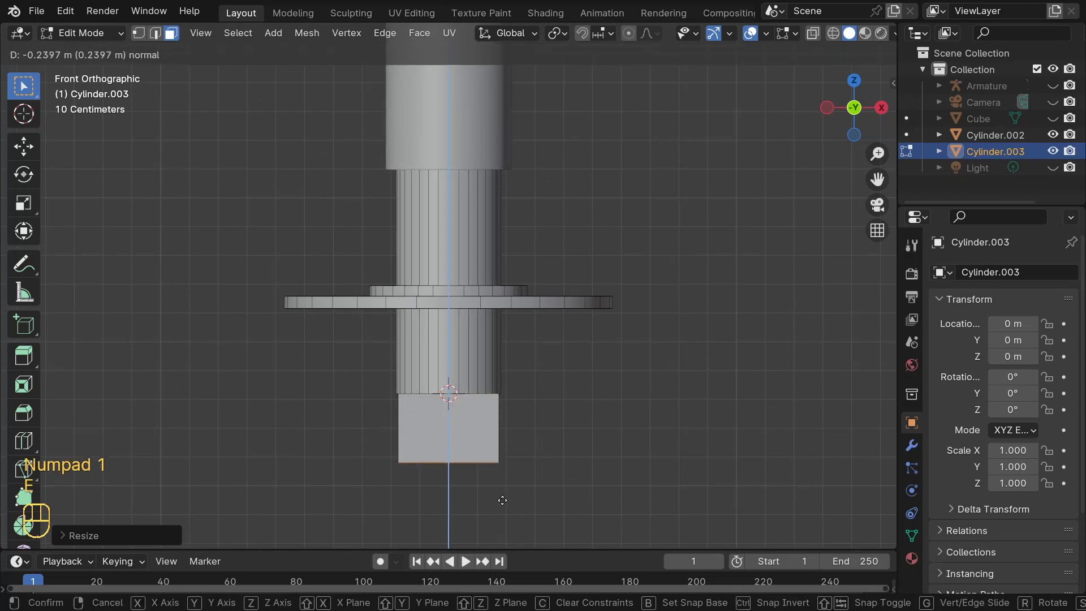
pyautogui.click(502, 501)
pyautogui.scroll(-6, 501, 478)
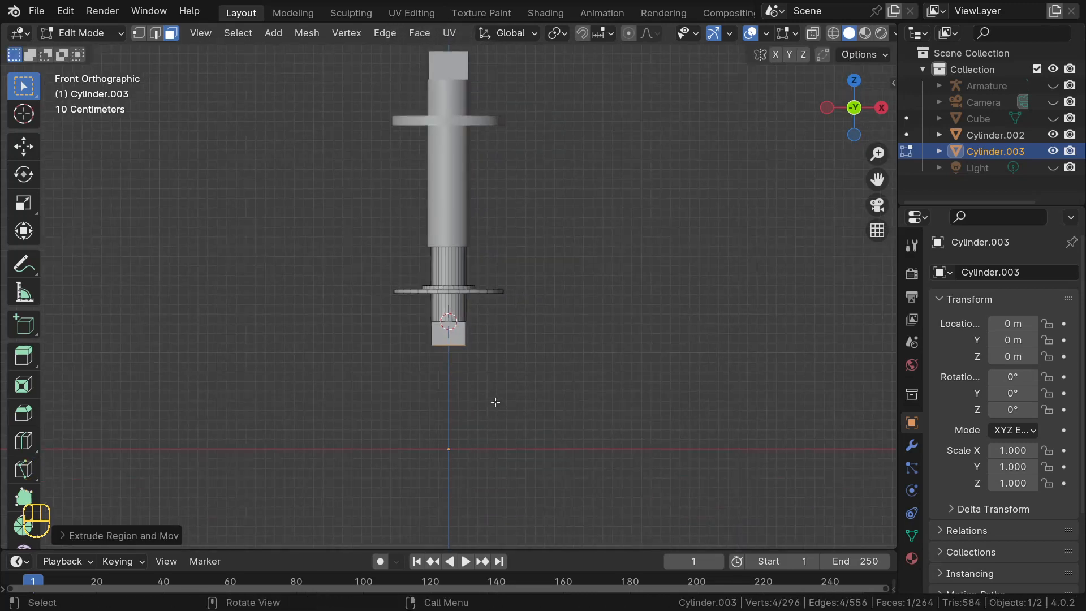
# - Return to Object Mode and apply Shade Smooth to the flanged inner rod
pyautogui.press('Tab')
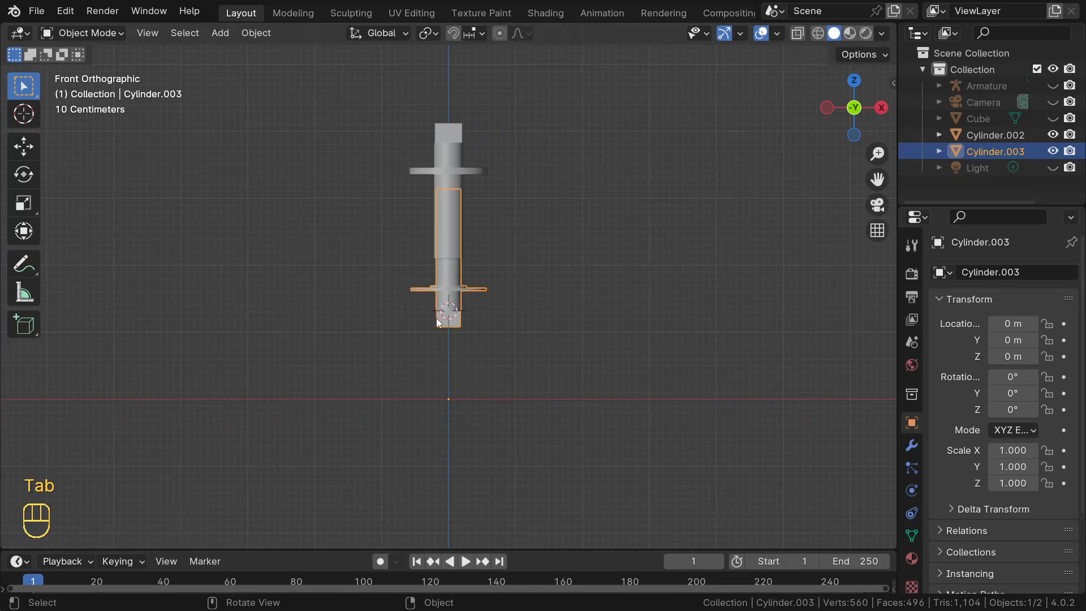
pyautogui.moveTo(436, 318); pyautogui.dragTo(605, 316, button='middle')
pyautogui.scroll(5, 615, 320)
pyautogui.scroll(4, 522, 263)
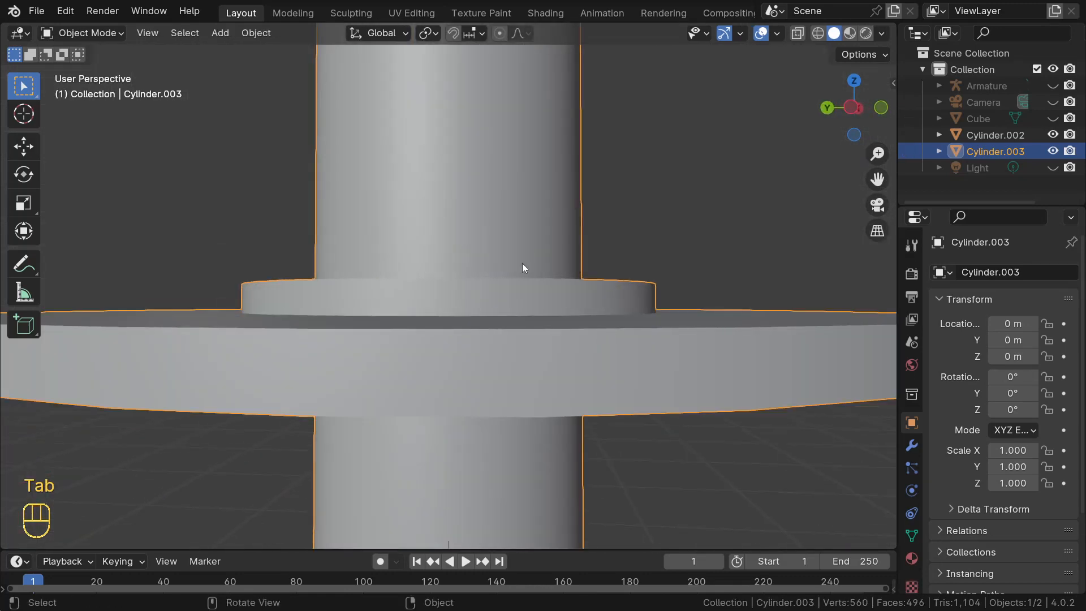
pyautogui.rightClick(483, 239)
pyautogui.click(481, 239)
pyautogui.scroll(-5, 468, 237)
pyautogui.moveTo(468, 238); pyautogui.dragTo(355, 226, button='middle')
pyautogui.scroll(-3, 378, 284)
pyautogui.scroll(2, 443, 184)
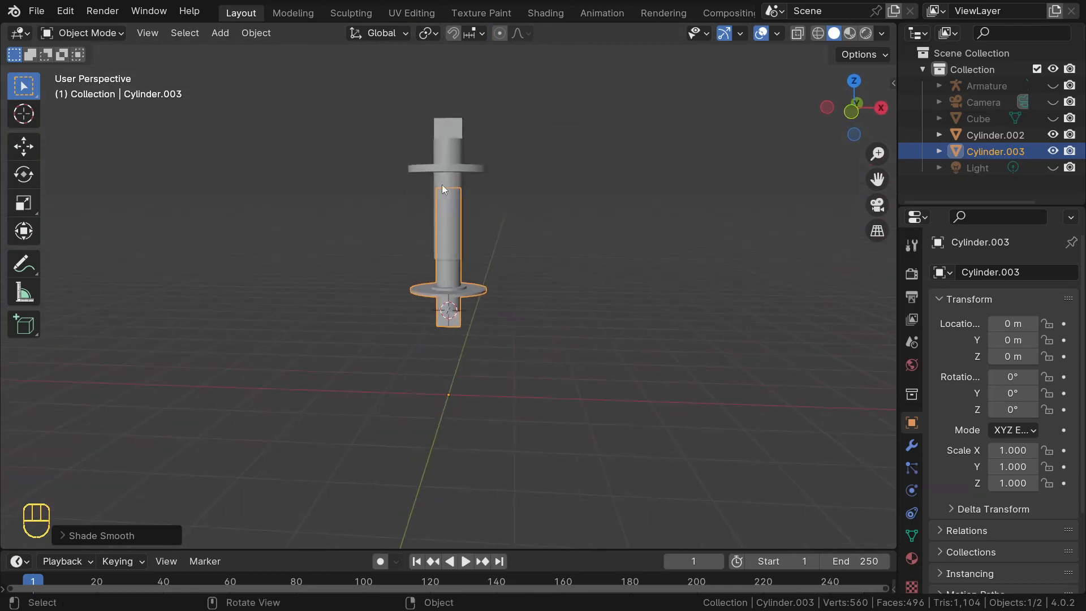
pyautogui.click(439, 152)
pyautogui.press('g')
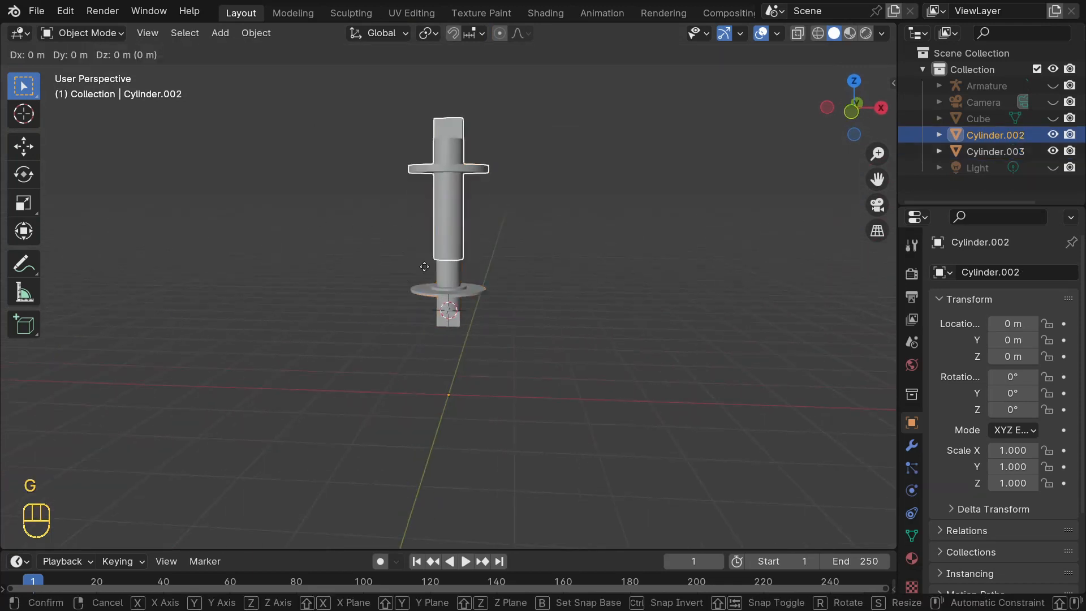
pyautogui.rightClick(449, 226)
pyautogui.click(443, 280)
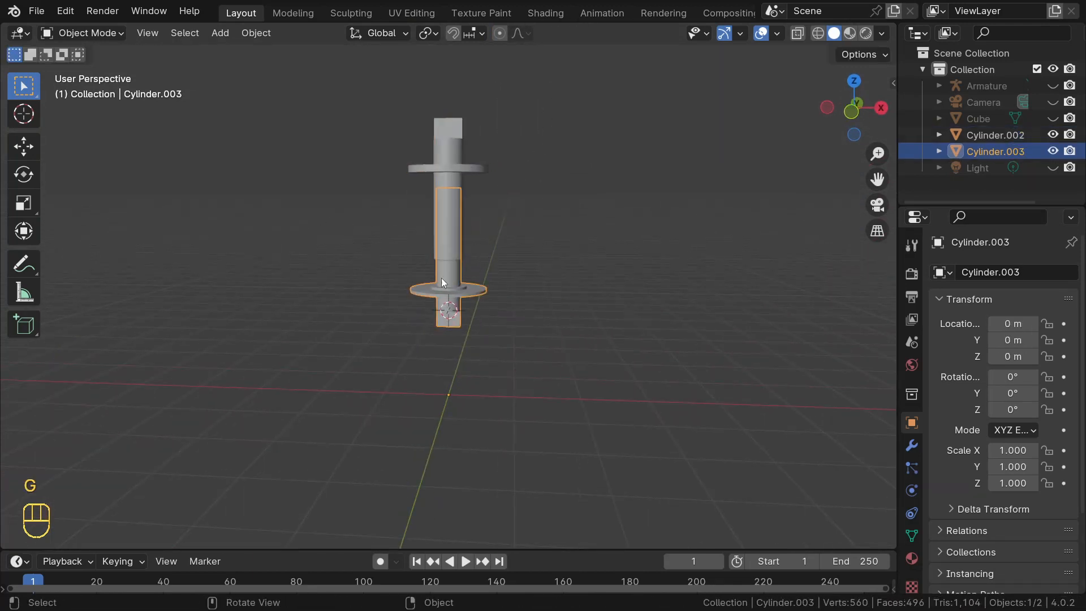
pyautogui.press('g')
pyautogui.rightClick(421, 312)
# - Add a mesh cylinder at the 3D cursor near the rod's lower end and apply Shade Smooth to it
pyautogui.moveTo(431, 157); pyautogui.dragTo(356, 296, button='middle')
pyautogui.scroll(4, 396, 308)
pyautogui.moveTo(429, 371); pyautogui.dragTo(410, 404, button='middle')
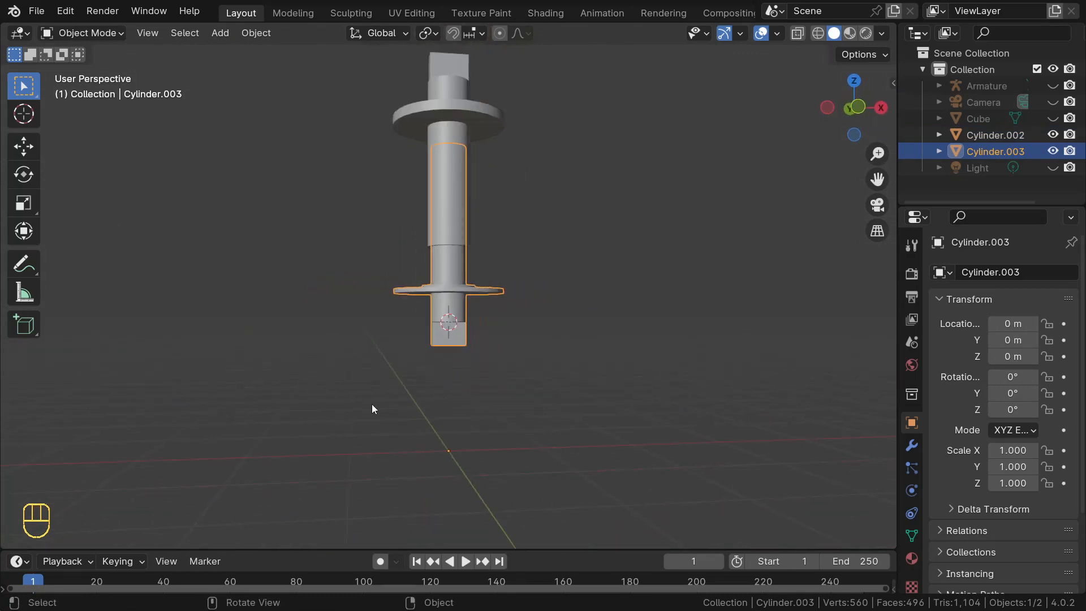
pyautogui.hotkey('shift', 'a')
pyautogui.moveTo(315, 292)
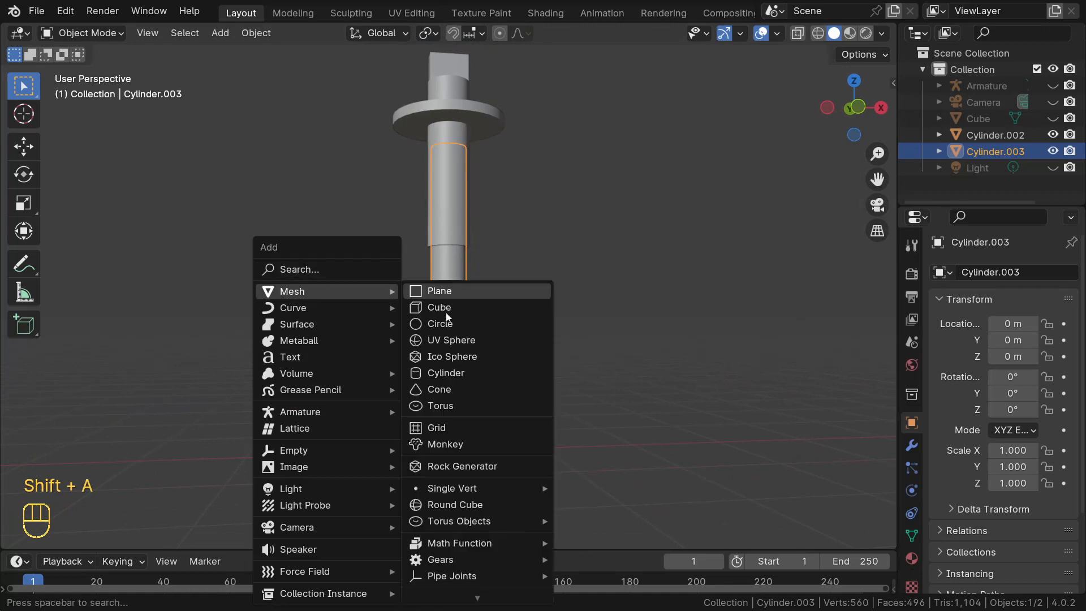
pyautogui.click(446, 372)
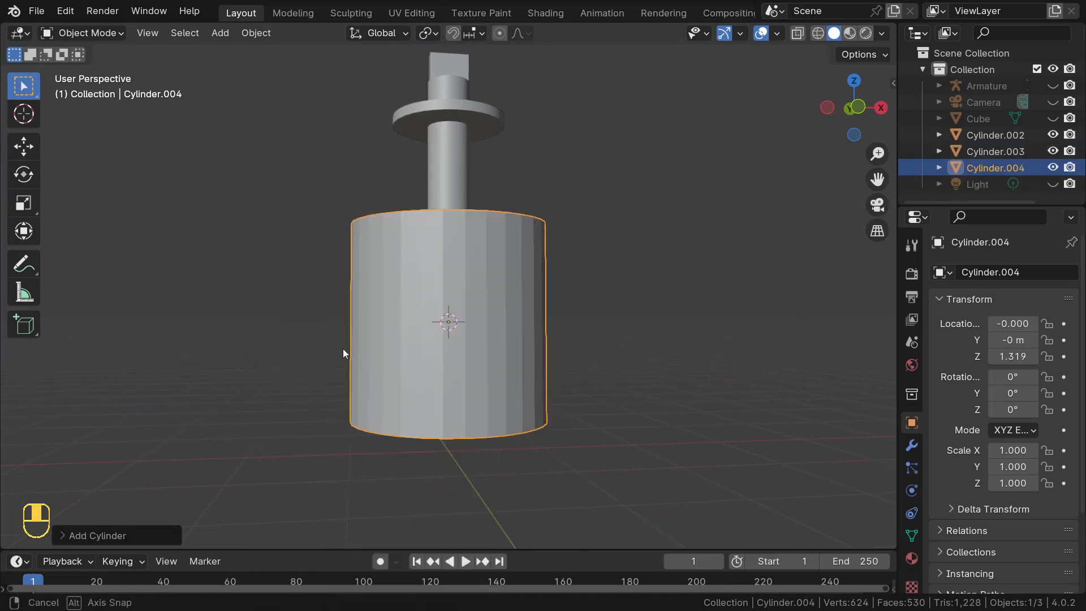
pyautogui.moveTo(342, 348)
pyautogui.mouseDown(button='middle')
pyautogui.moveTo(439, 263)
pyautogui.moveTo(499, 296)
pyautogui.mouseUp(button='middle')
pyautogui.rightClick(439, 262)
pyautogui.click(396, 223)
# - In Edit Mode, rotate the whole new cylinder 90° around the X axis so it lies horizontally
pyautogui.press('Tab')
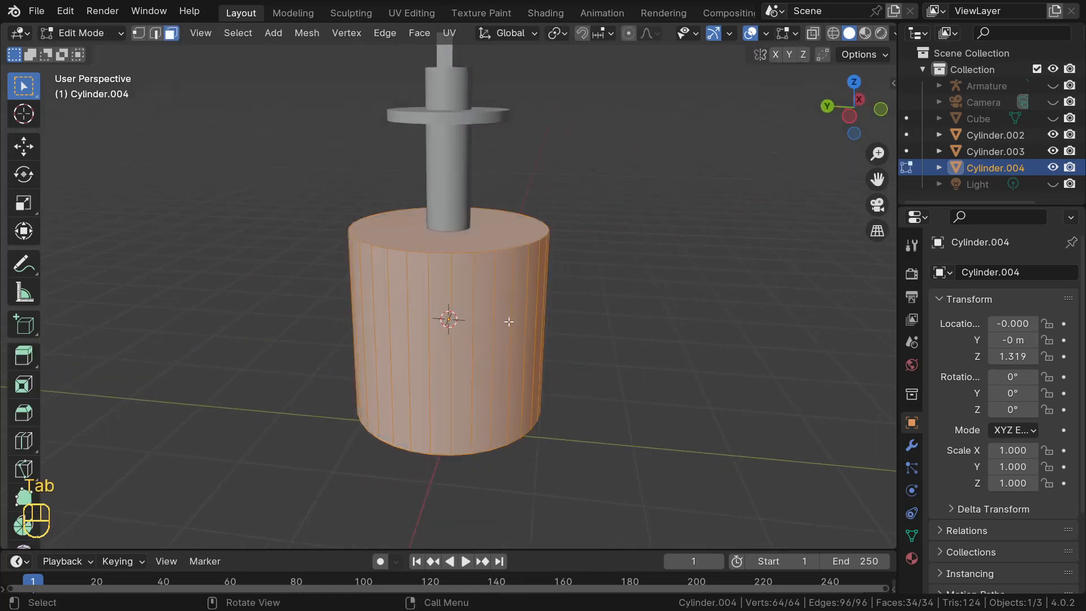
pyautogui.scroll(-3, 508, 321)
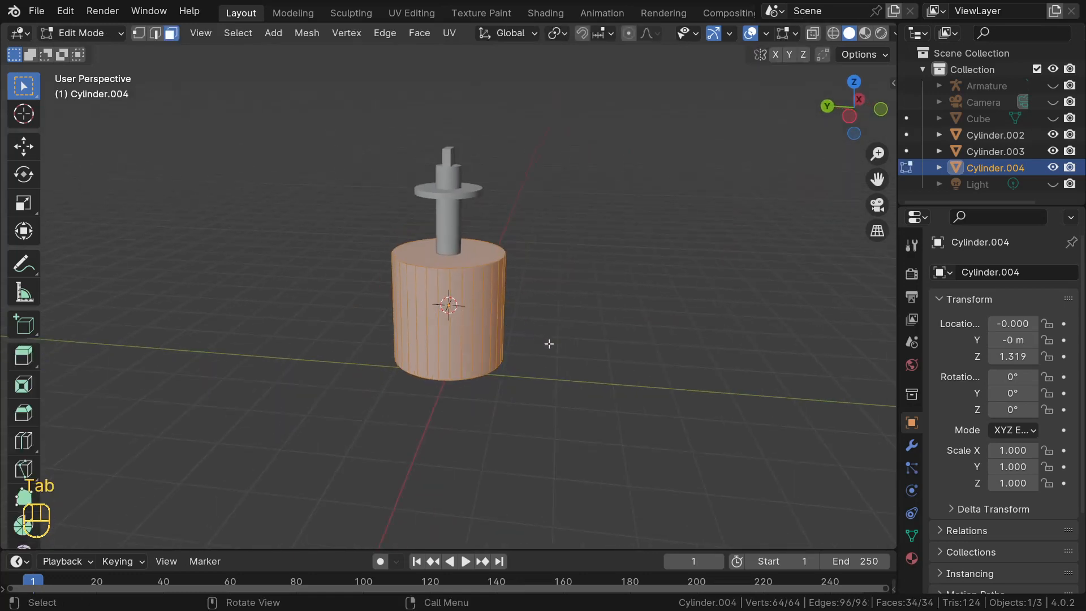
pyautogui.press('r')
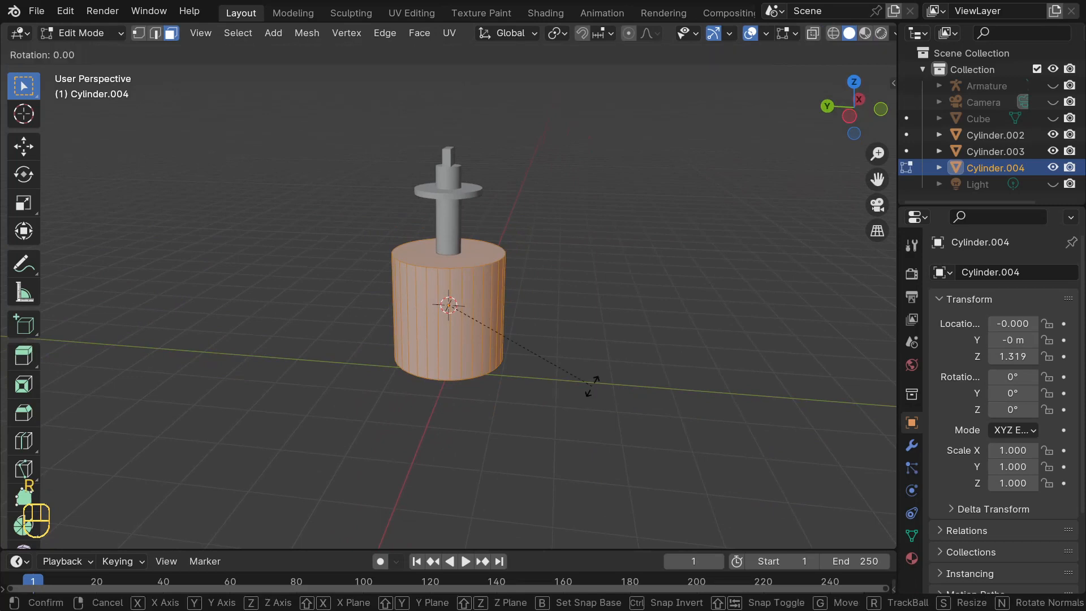
pyautogui.press('x')
pyautogui.press('9')
pyautogui.press('0')
pyautogui.press('Return')
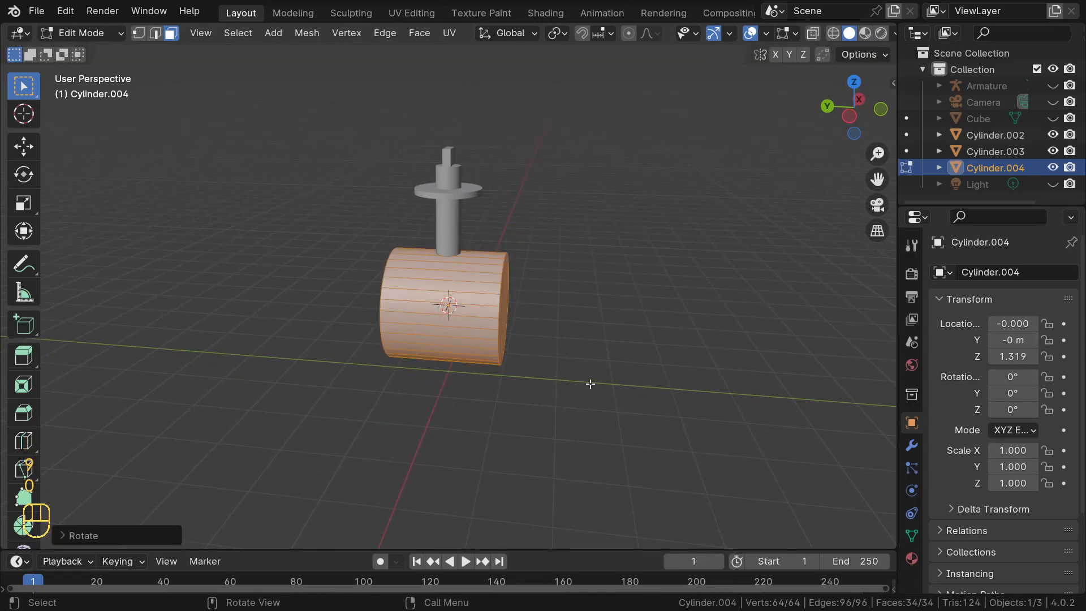
# - Turn on X-ray in the front view and scale the cylinder down in X and Z only, narrower than the mounting block
pyautogui.press('KP_1')
pyautogui.scroll(6, 554, 340)
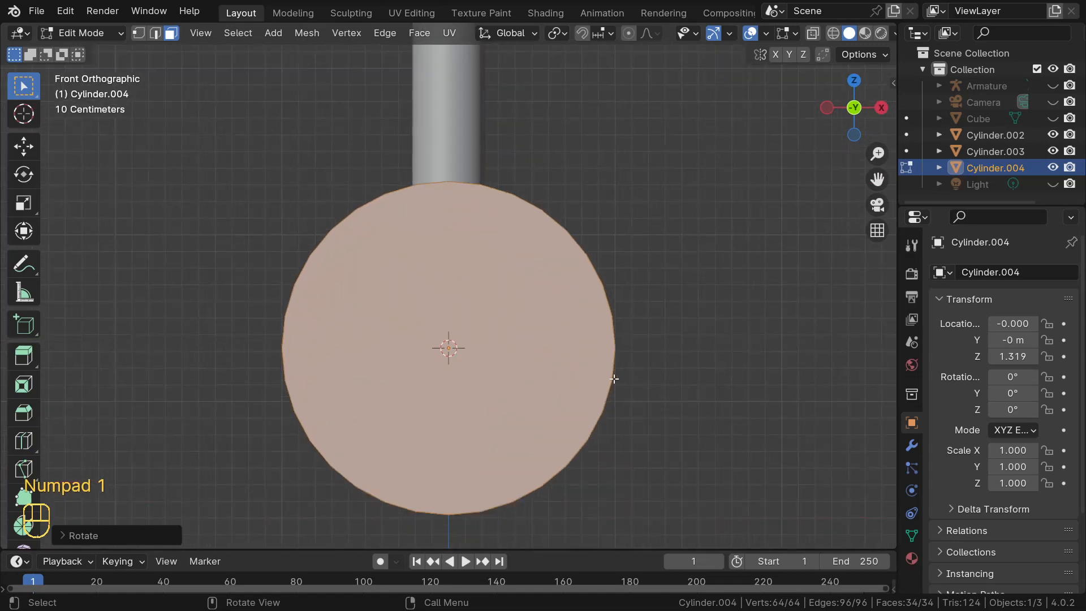
pyautogui.hotkey('alt', 'z')
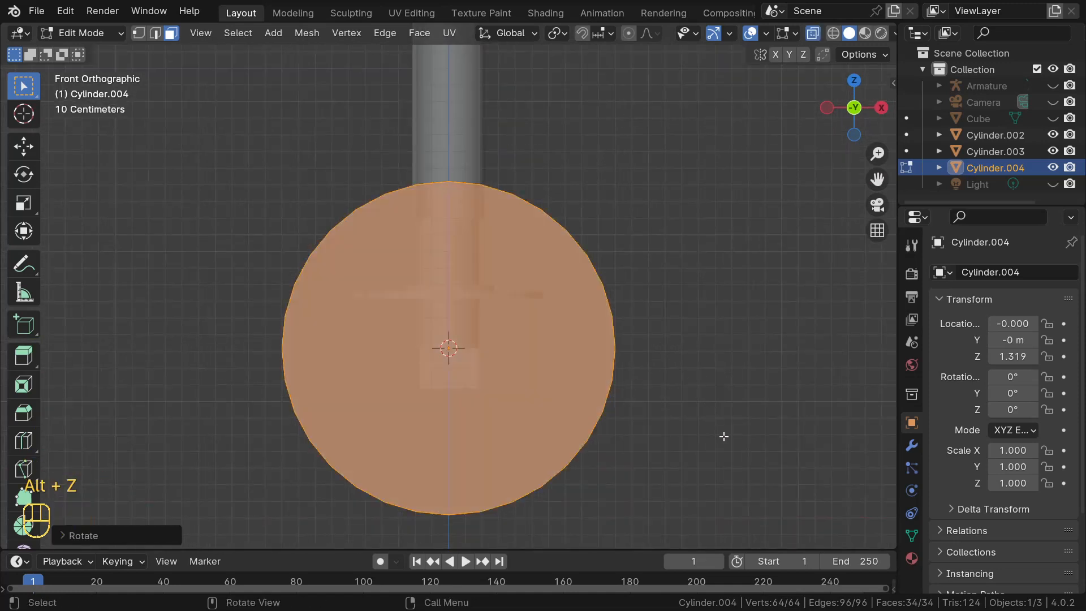
pyautogui.press('s')
pyautogui.hotkey('shift', 'y')
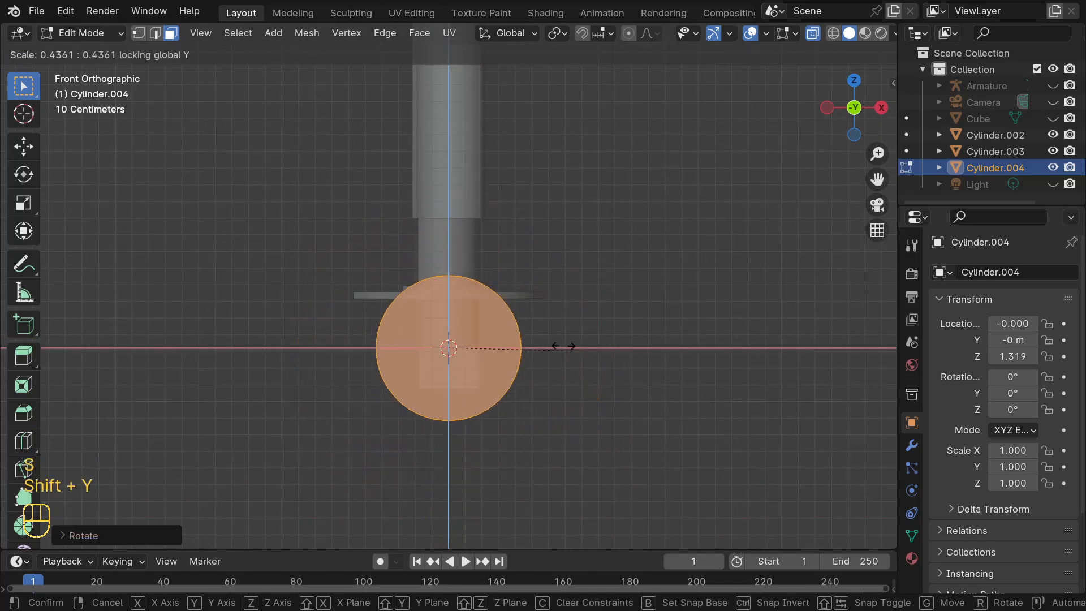
pyautogui.click(477, 338)
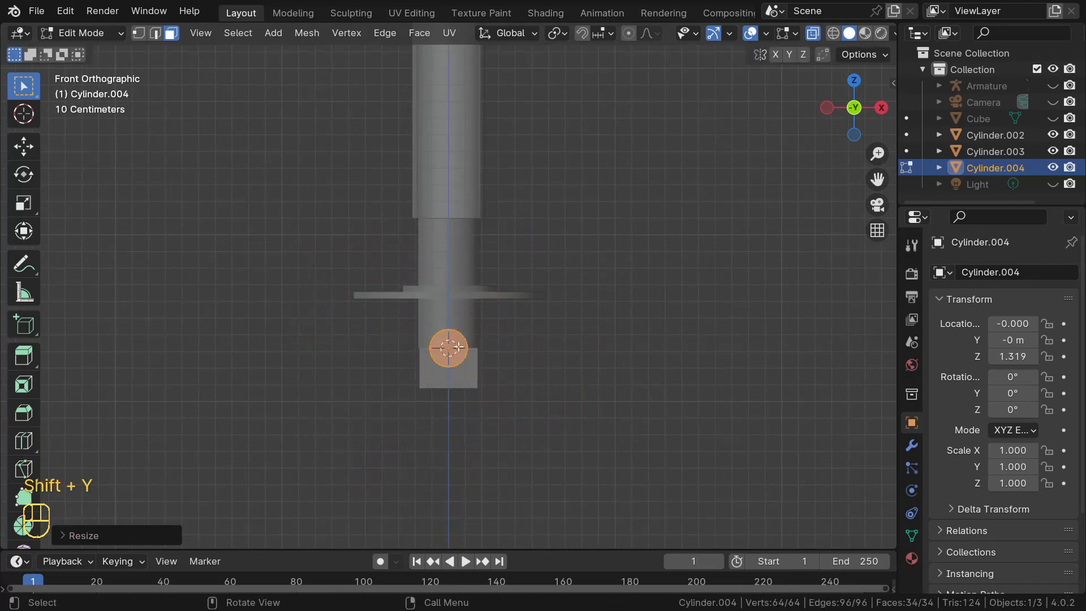
# - Move the cylinder down about 0.14 m along Z into the mounting block and scale it to about 0.7, excluding Y
pyautogui.press('g')
pyautogui.press('z')
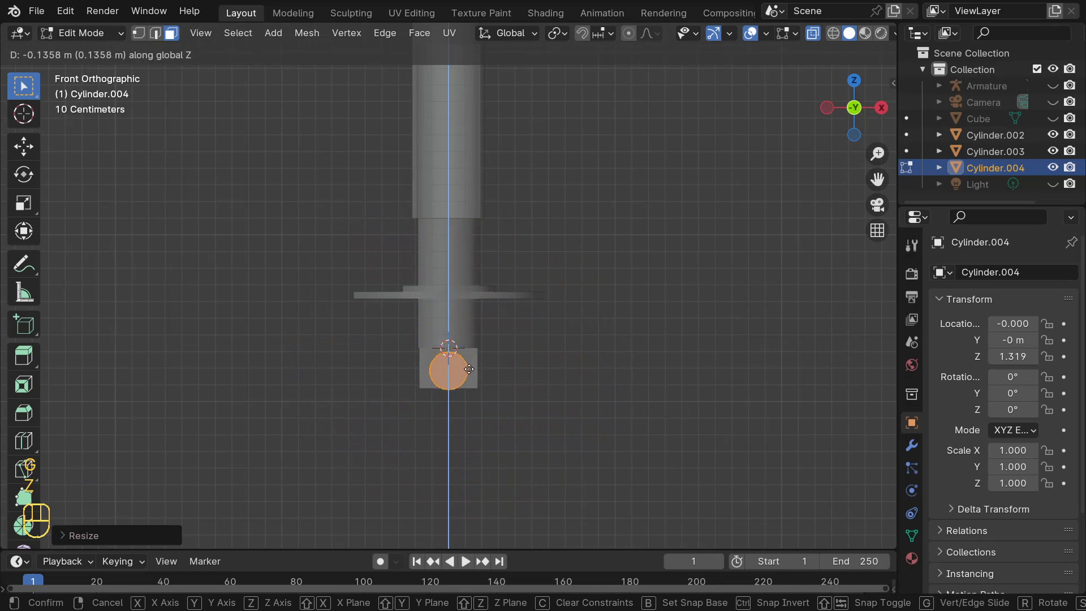
pyautogui.click(471, 370)
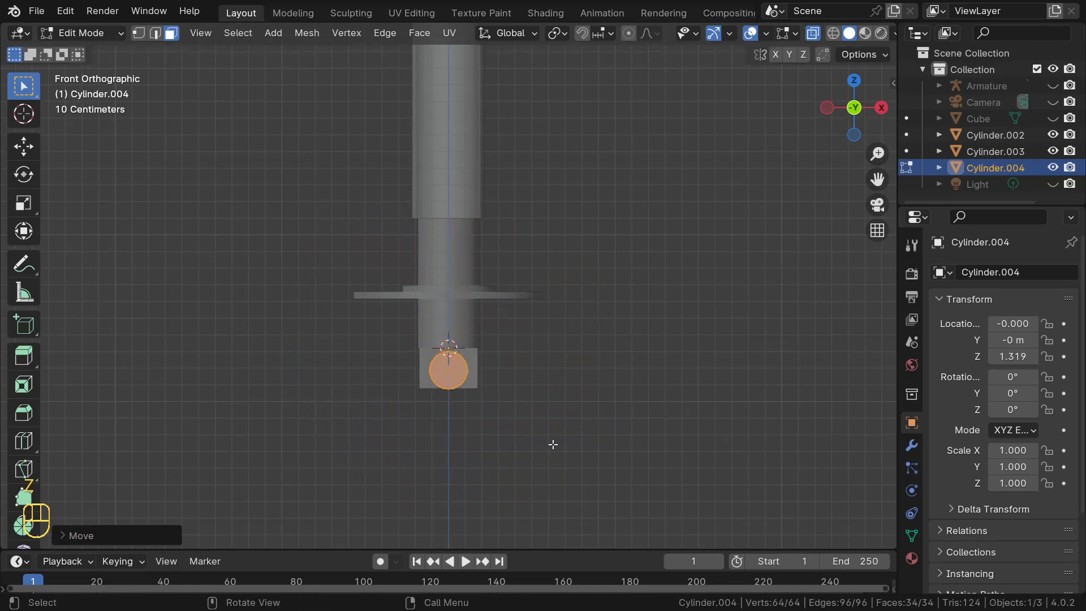
pyautogui.press('s')
pyautogui.hotkey('shift', 'y')
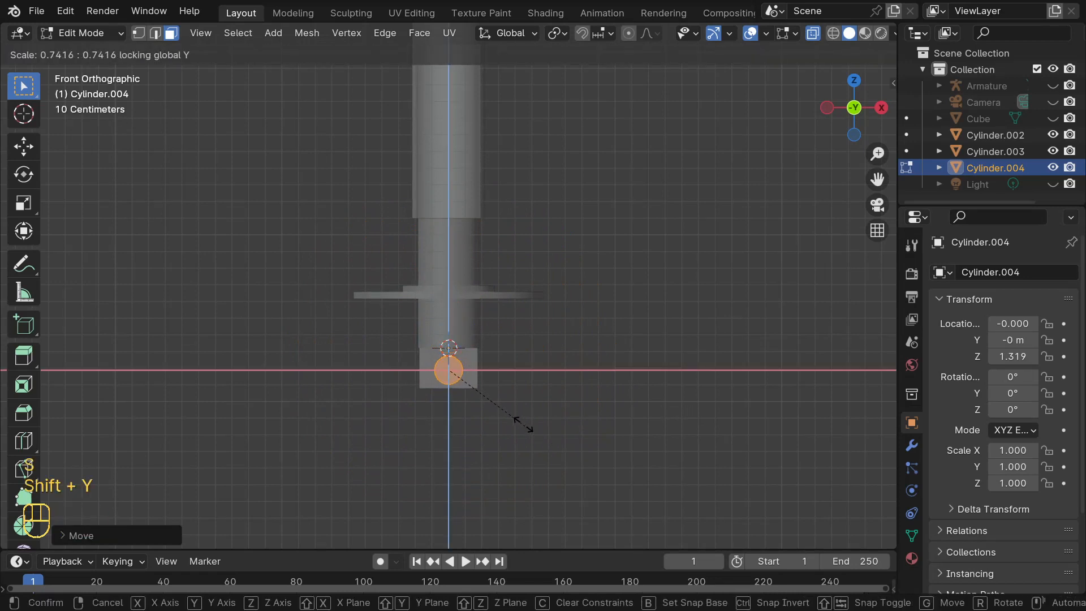
pyautogui.click(519, 423)
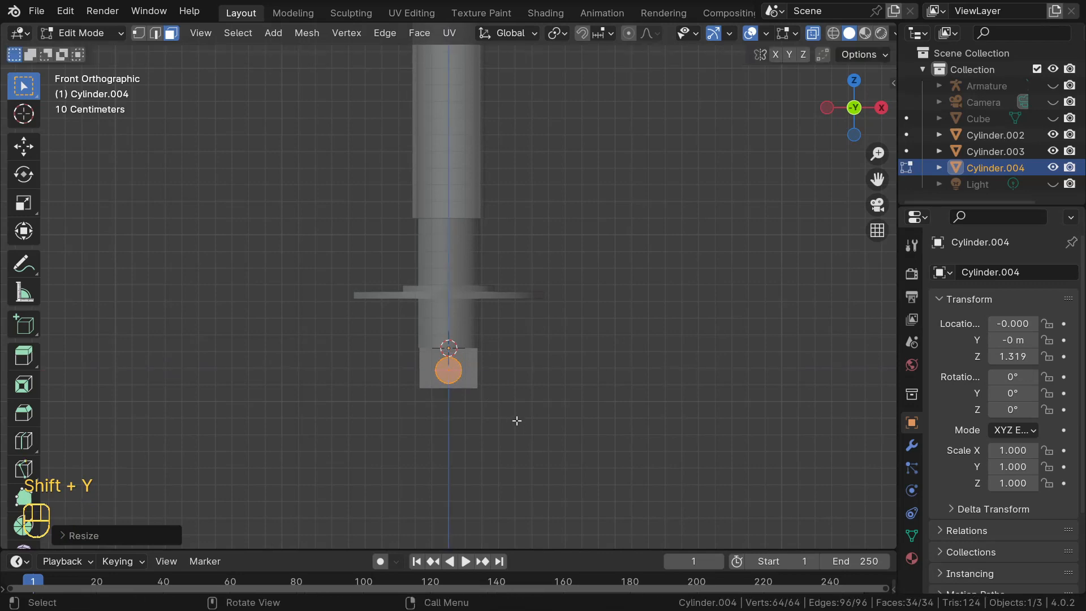
# - Turn off X-ray, check how the cylinder passes through the mounting block, and return to Object Mode
pyautogui.press('KP_Decimal')
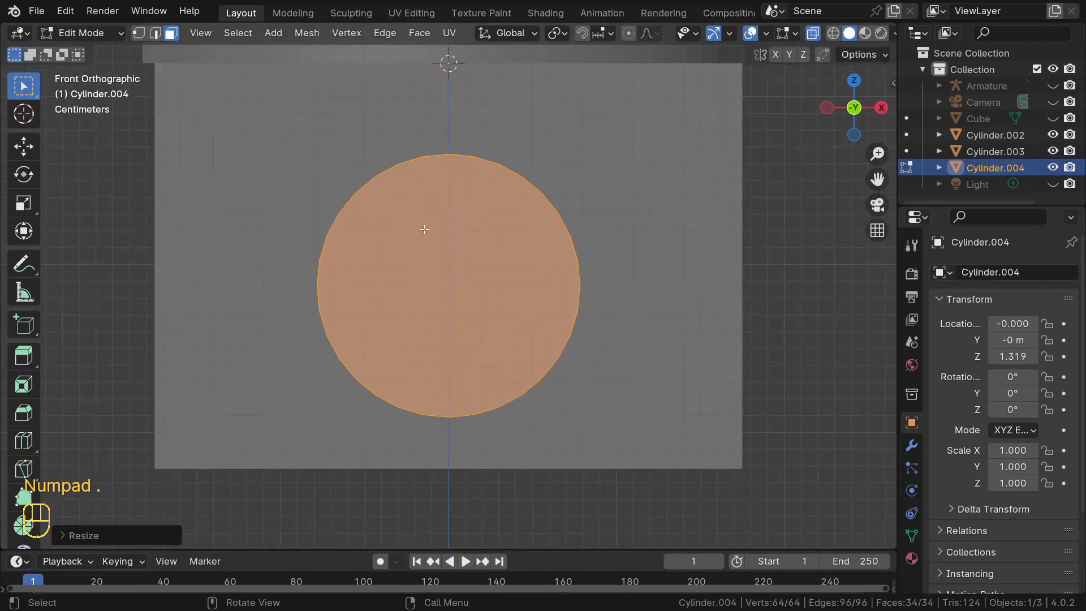
pyautogui.scroll(-5, 424, 229)
pyautogui.moveTo(418, 235); pyautogui.dragTo(469, 277, button='middle')
pyautogui.scroll(-3, 520, 262)
pyautogui.hotkey('alt', 'z')
pyautogui.scroll(-1, 440, 287)
pyautogui.scroll(-3, 441, 286)
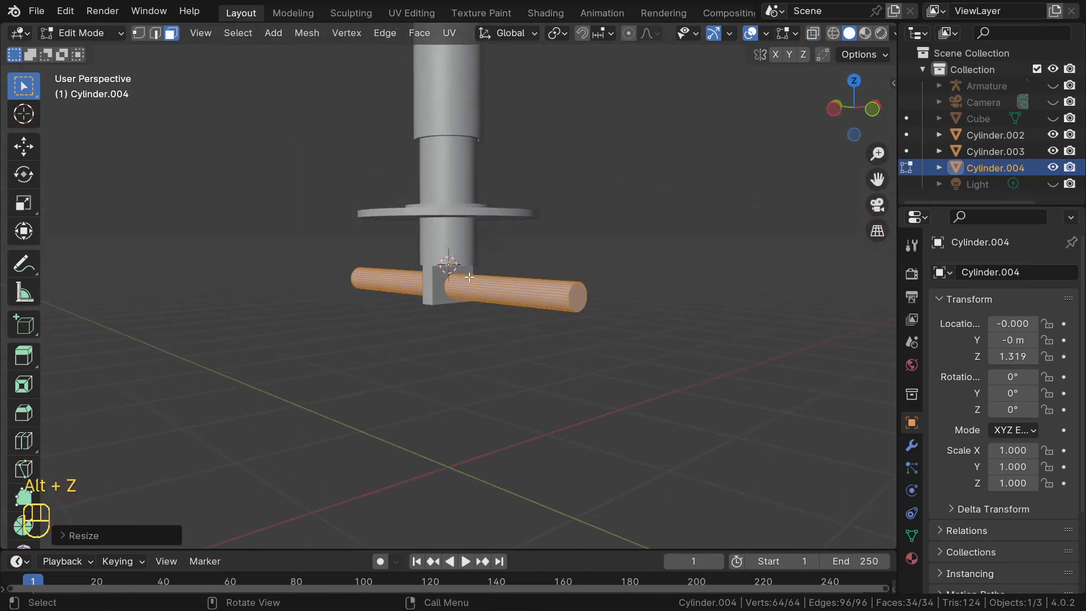
pyautogui.press('Tab')
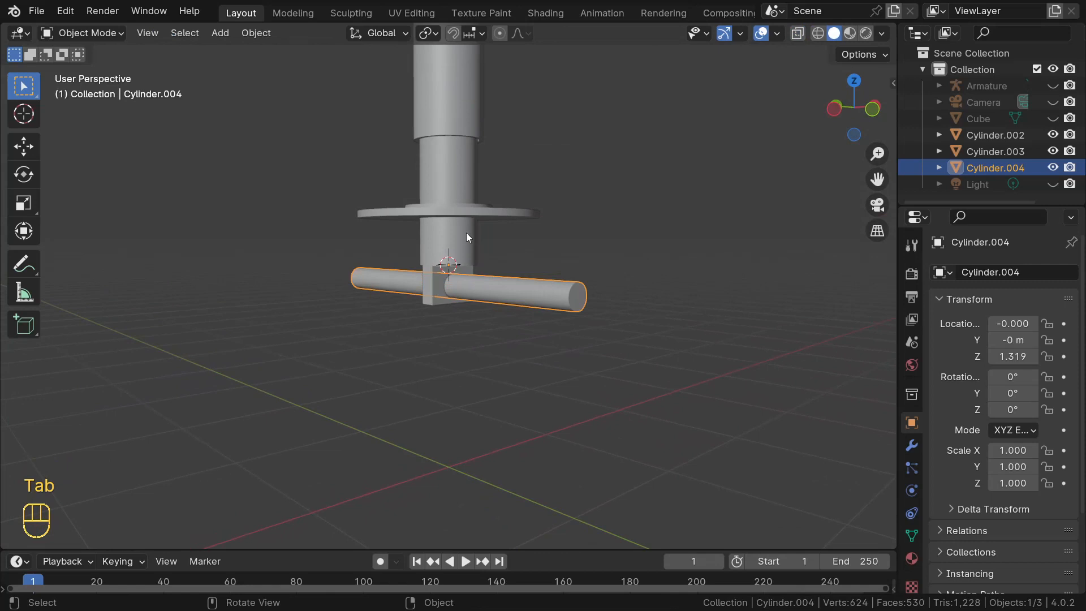
# - Select the inner rod with the lower flange and add a Boolean modifier to it
pyautogui.moveTo(463, 233); pyautogui.dragTo(441, 162, button='middle')
pyautogui.click(446, 204)
pyautogui.moveTo(445, 204); pyautogui.dragTo(473, 228, button='middle')
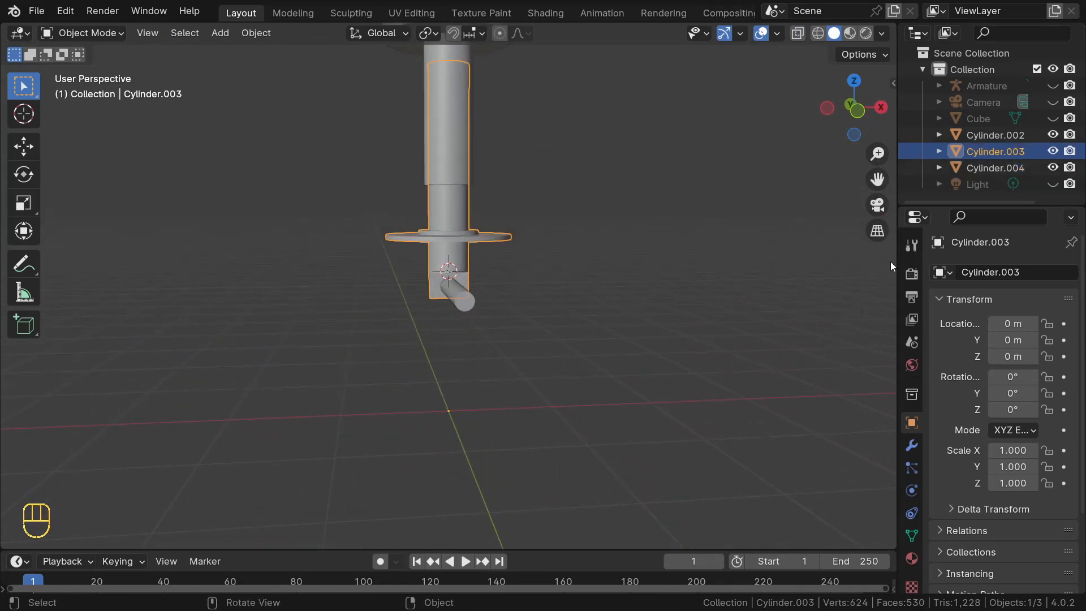
pyautogui.click(911, 445)
pyautogui.click(996, 271)
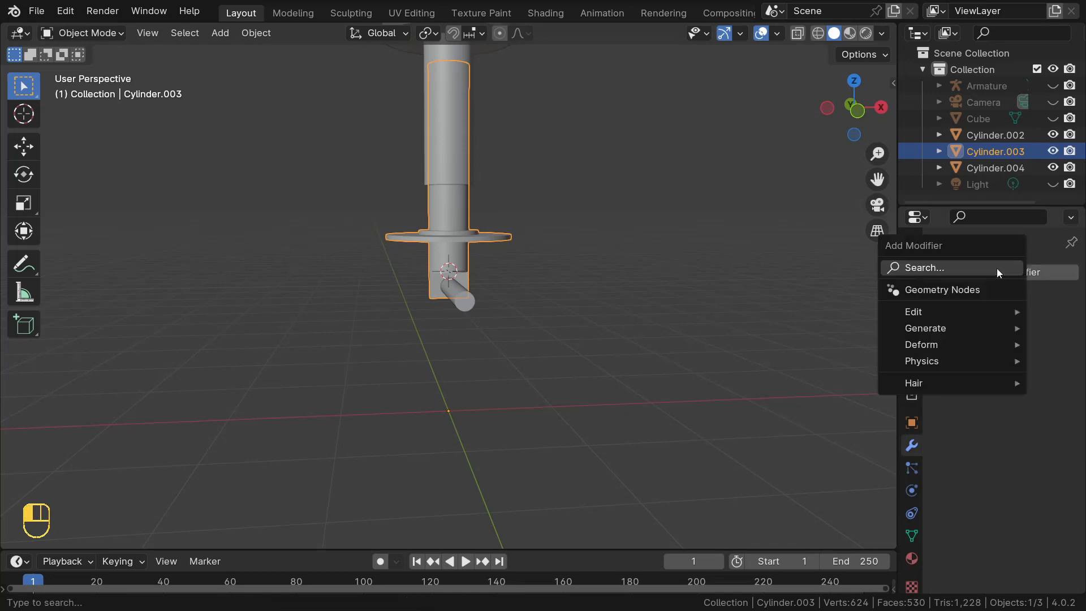
pyautogui.moveTo(927, 331)
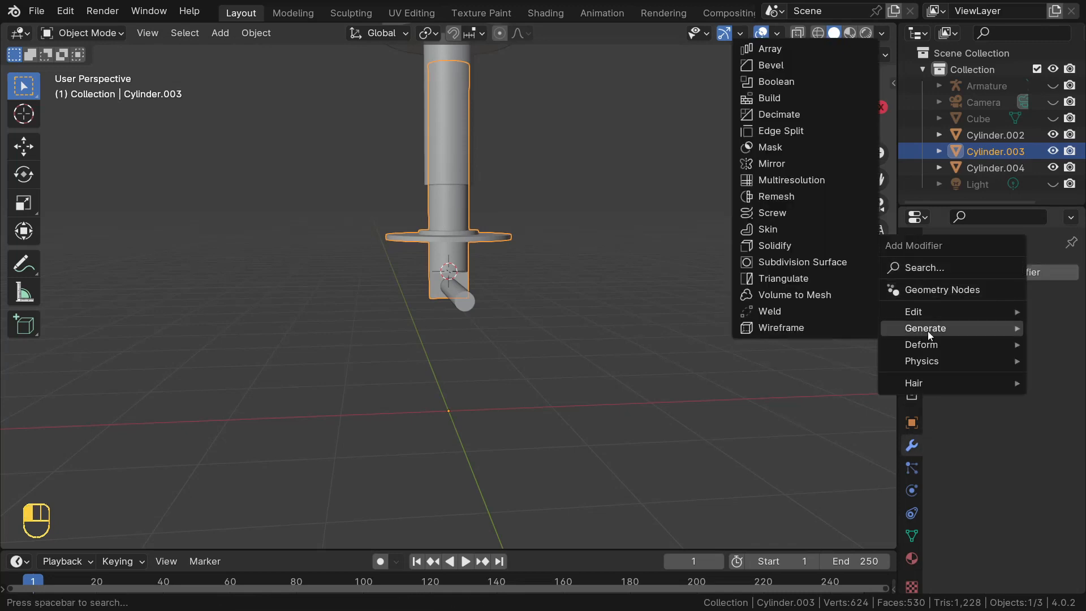
pyautogui.click(780, 82)
# - Pick the cross cylinder as the Boolean's Difference object and check where it cuts the lower mounting block
pyautogui.moveTo(570, 229); pyautogui.dragTo(685, 249, button='middle')
pyautogui.click(1028, 364)
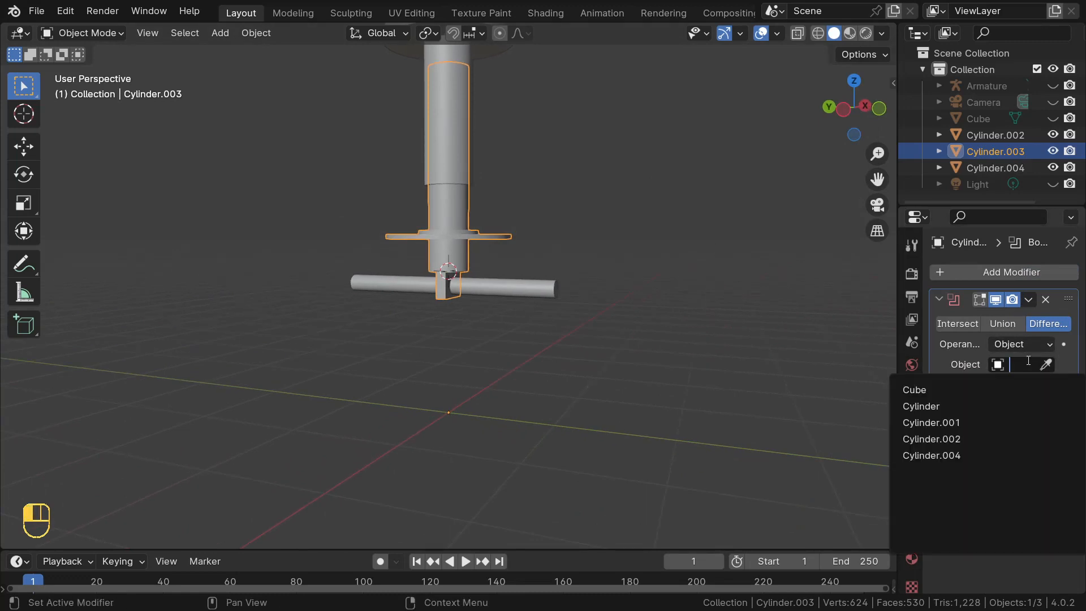
pyautogui.click(1047, 364)
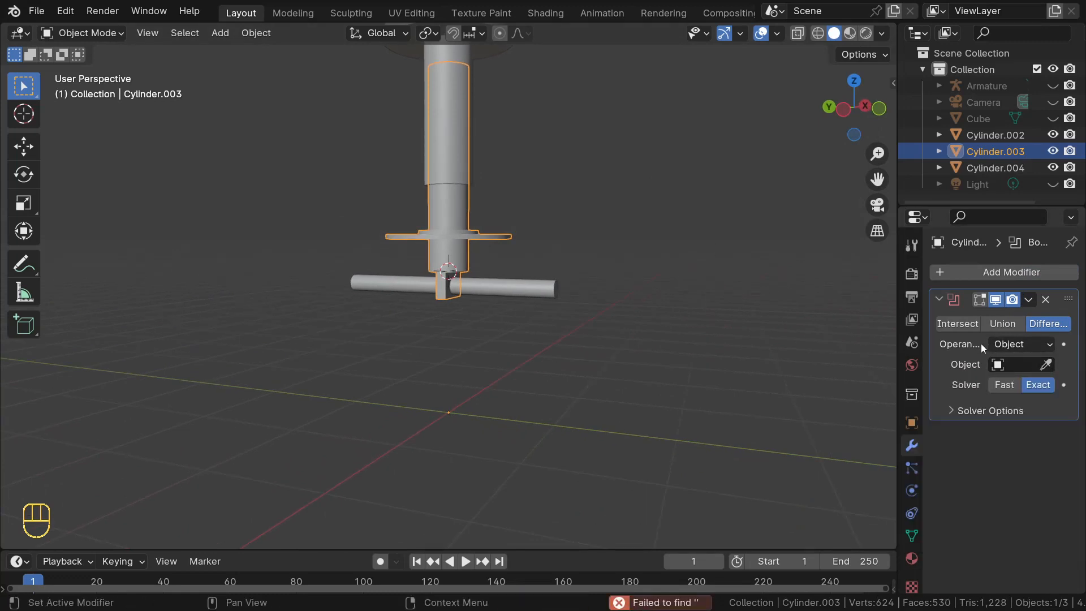
pyautogui.click(1046, 364)
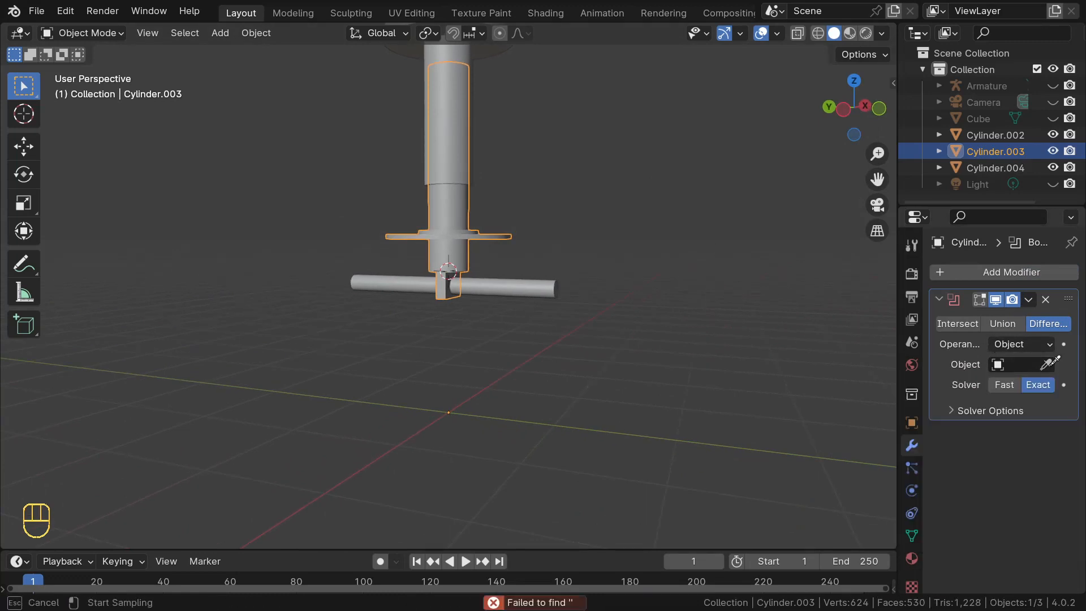
pyautogui.click(517, 284)
pyautogui.scroll(6, 457, 299)
pyautogui.moveTo(461, 300); pyautogui.dragTo(542, 333, button='middle')
pyautogui.moveTo(548, 371); pyautogui.dragTo(440, 296, button='middle')
pyautogui.scroll(-3, 420, 306)
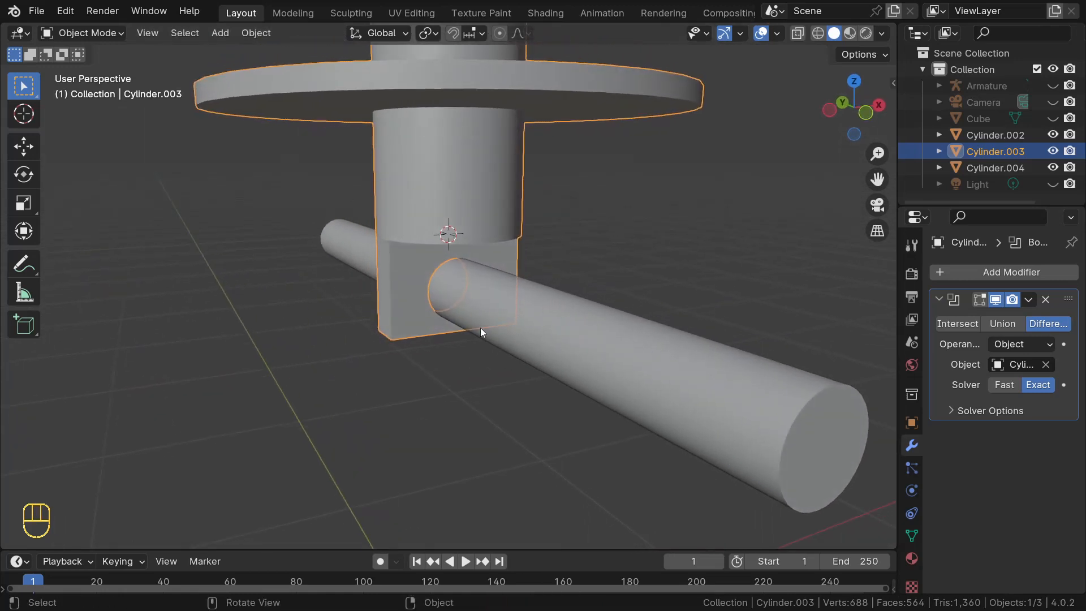
# - Set the cross cylinder's viewport display to Wire and inspect the hole through the lower mounting block
pyautogui.click(662, 367)
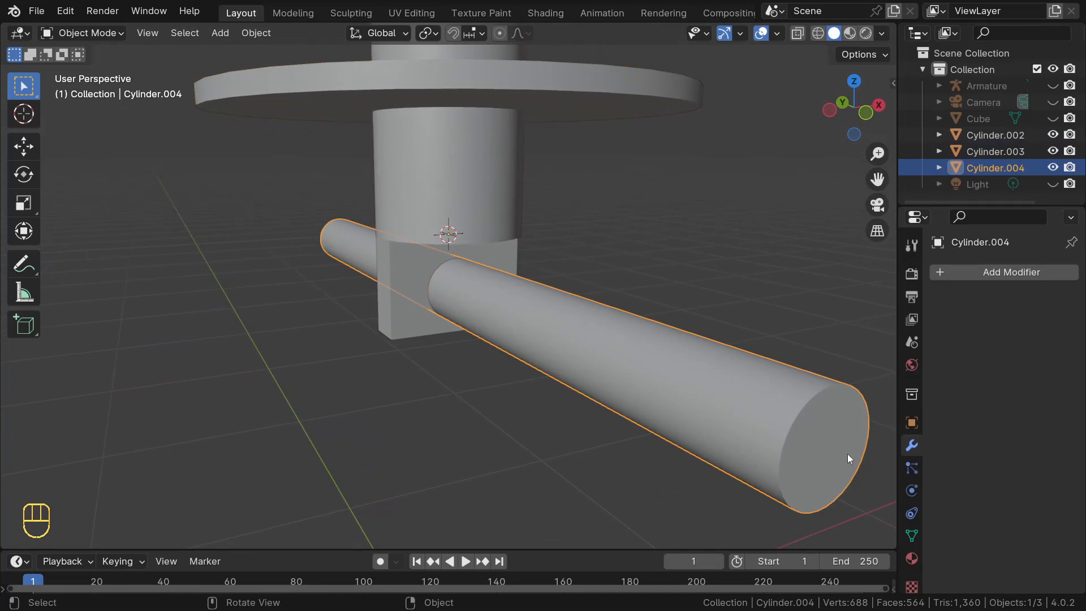
pyautogui.click(911, 422)
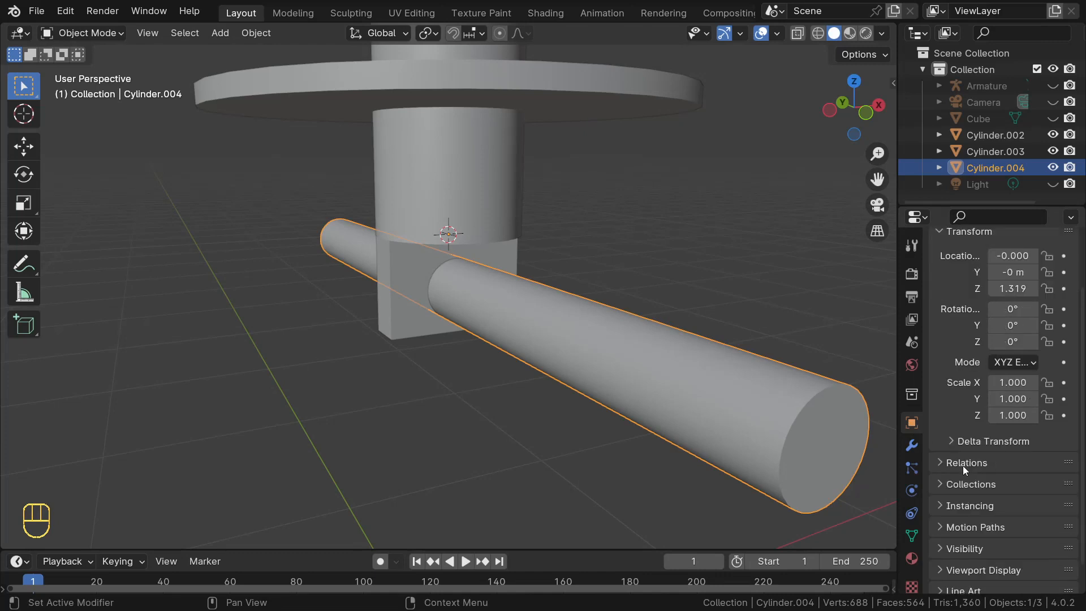
pyautogui.scroll(-2, 964, 464)
pyautogui.click(972, 542)
pyautogui.scroll(-10, 971, 538)
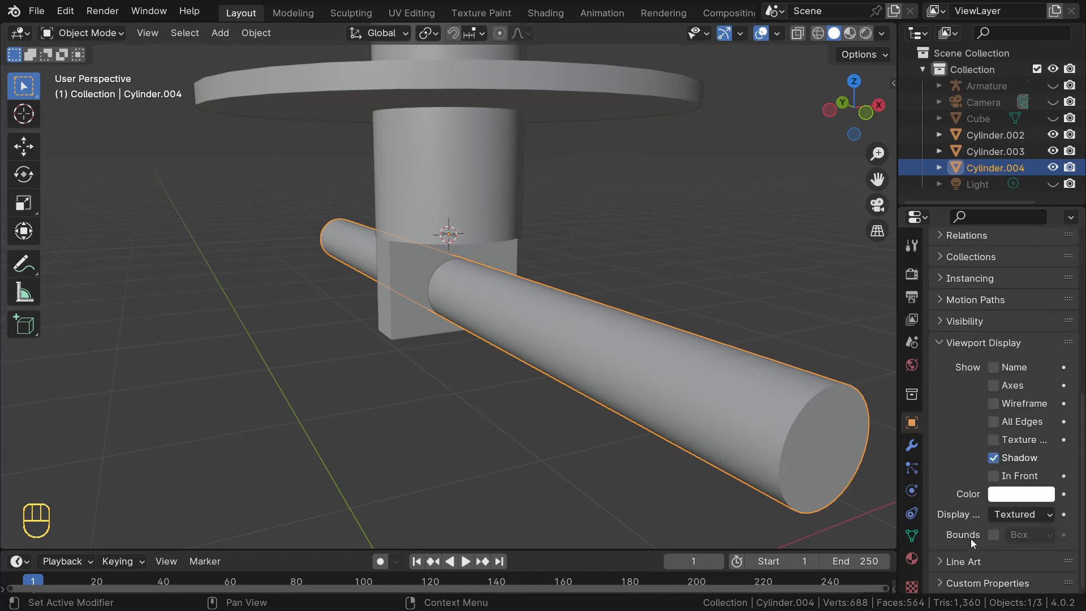
pyautogui.click(1015, 517)
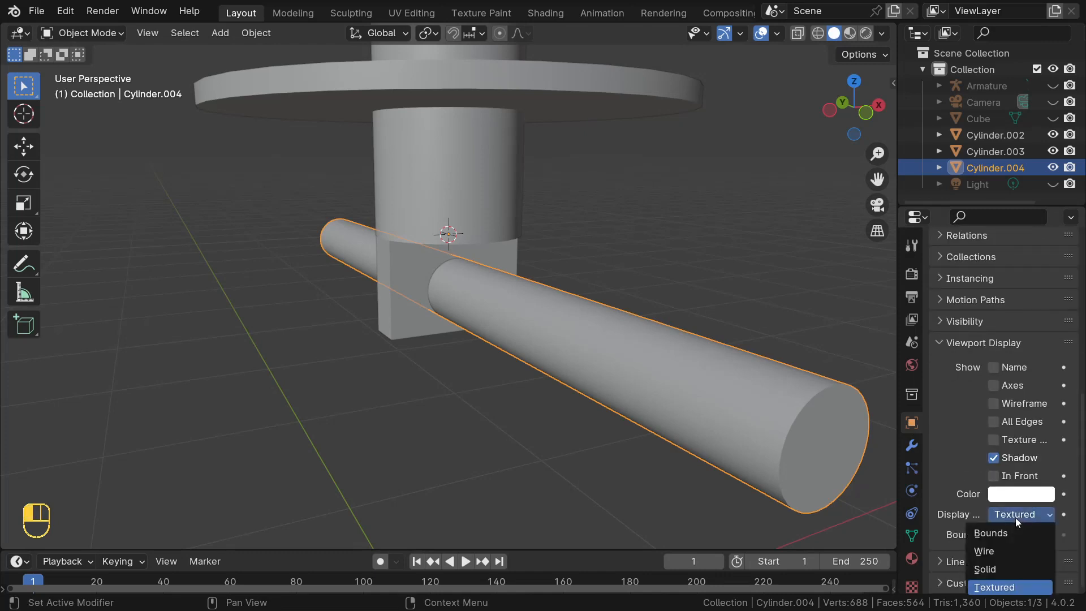
pyautogui.click(991, 552)
pyautogui.moveTo(674, 395); pyautogui.dragTo(524, 318, button='middle')
pyautogui.moveTo(406, 304); pyautogui.dragTo(411, 257, button='middle')
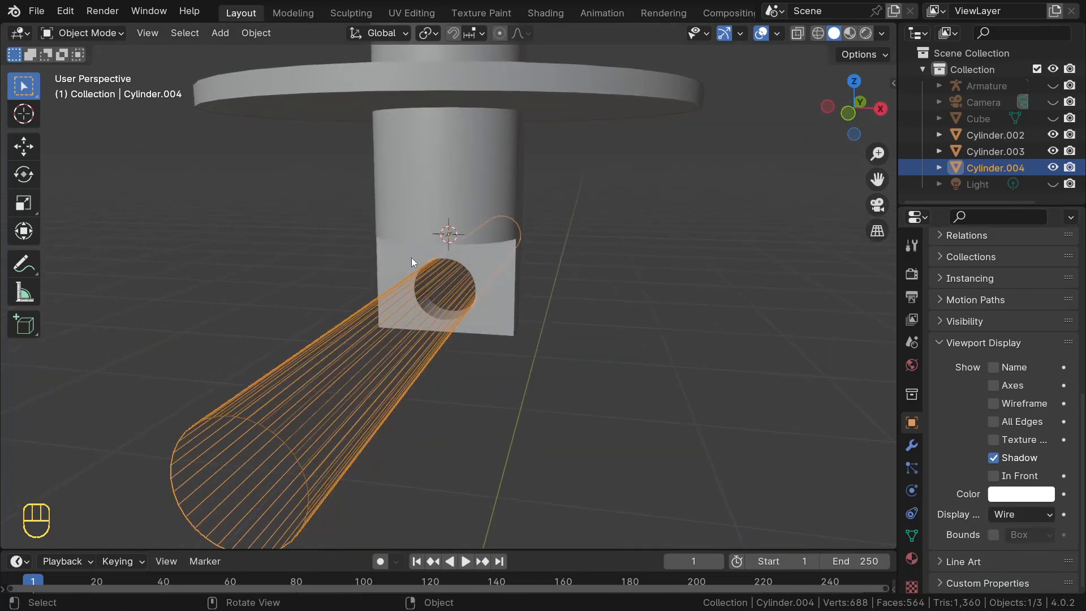
# - Apply the Boolean modifier on the inner rod to make the lower mounting hole permanent
pyautogui.click(442, 192)
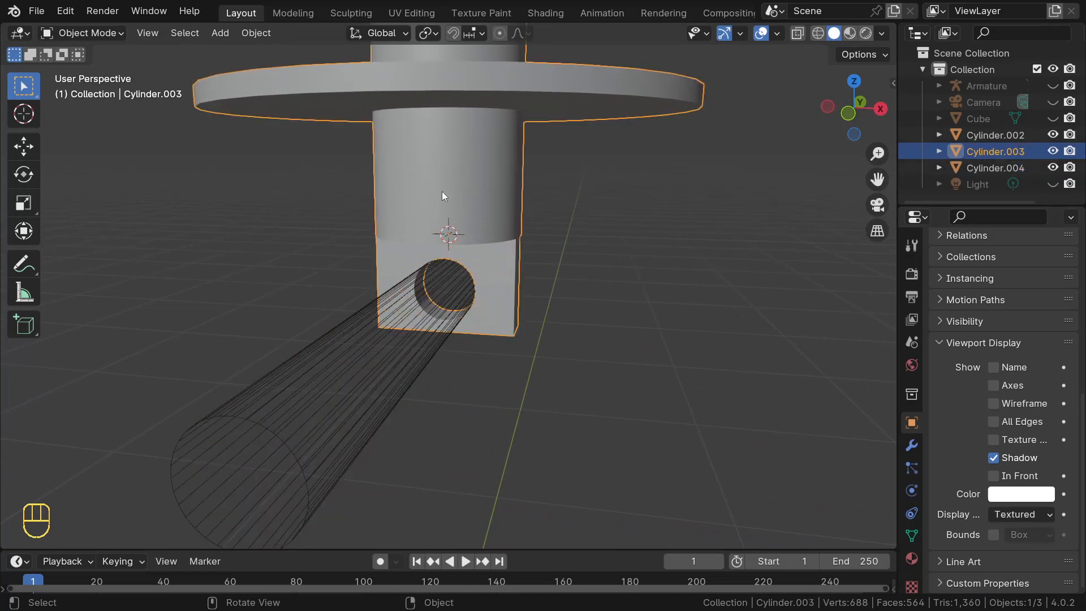
pyautogui.scroll(-5, 442, 191)
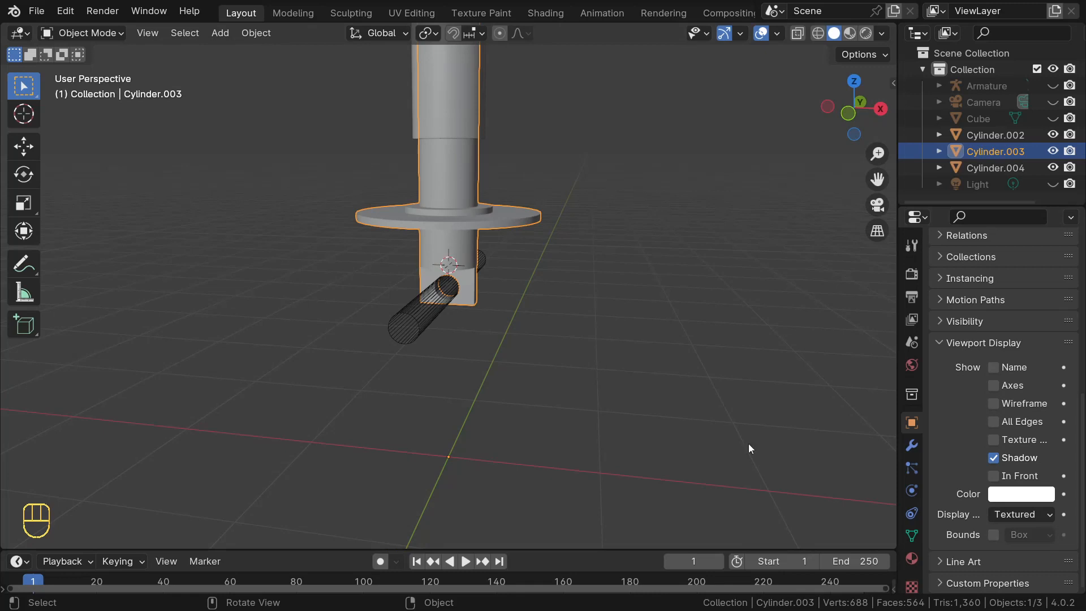
pyautogui.click(911, 445)
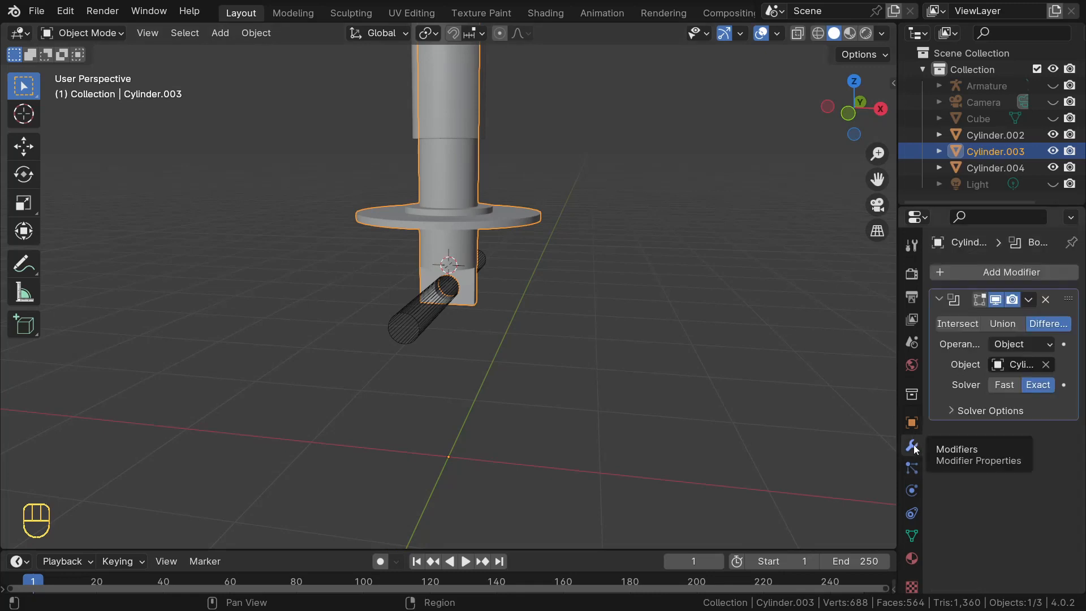
pyautogui.click(1028, 301)
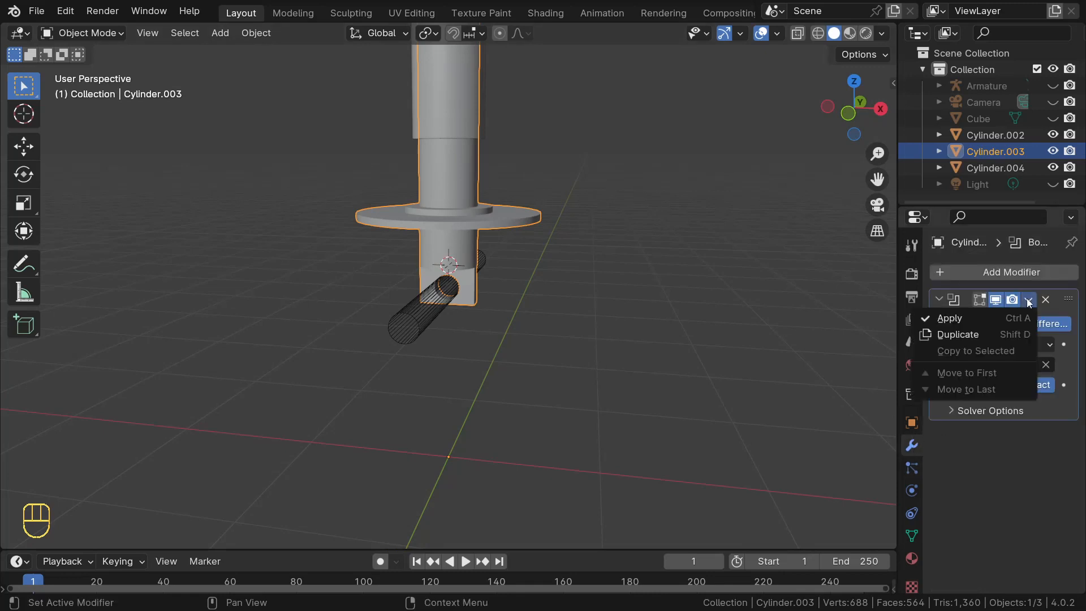
pyautogui.click(953, 322)
# - In Edit Mode, move the whole cross cylinder up about 2.8 m along Z into the upper mounting block
pyautogui.moveTo(500, 291); pyautogui.dragTo(533, 294, button='middle')
pyautogui.click(515, 329)
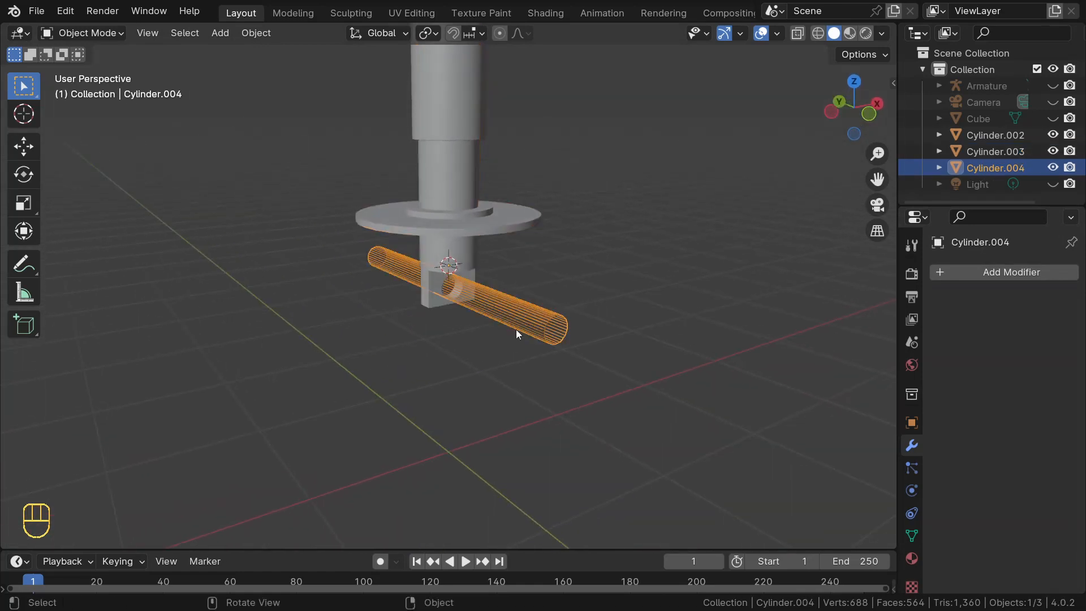
pyautogui.scroll(-5, 516, 328)
pyautogui.press('KP_1')
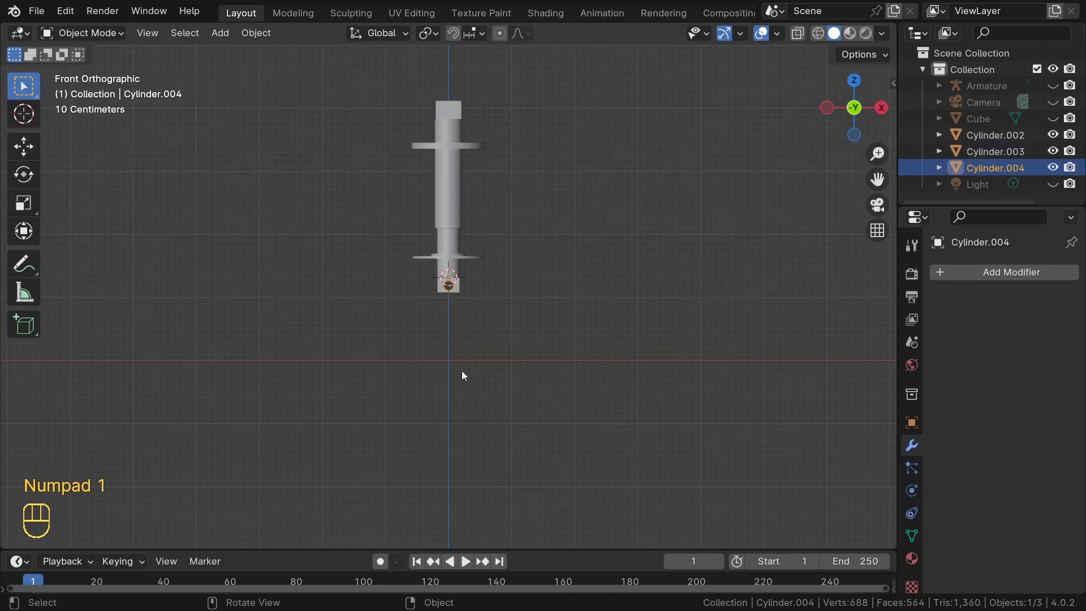
pyautogui.press('Tab')
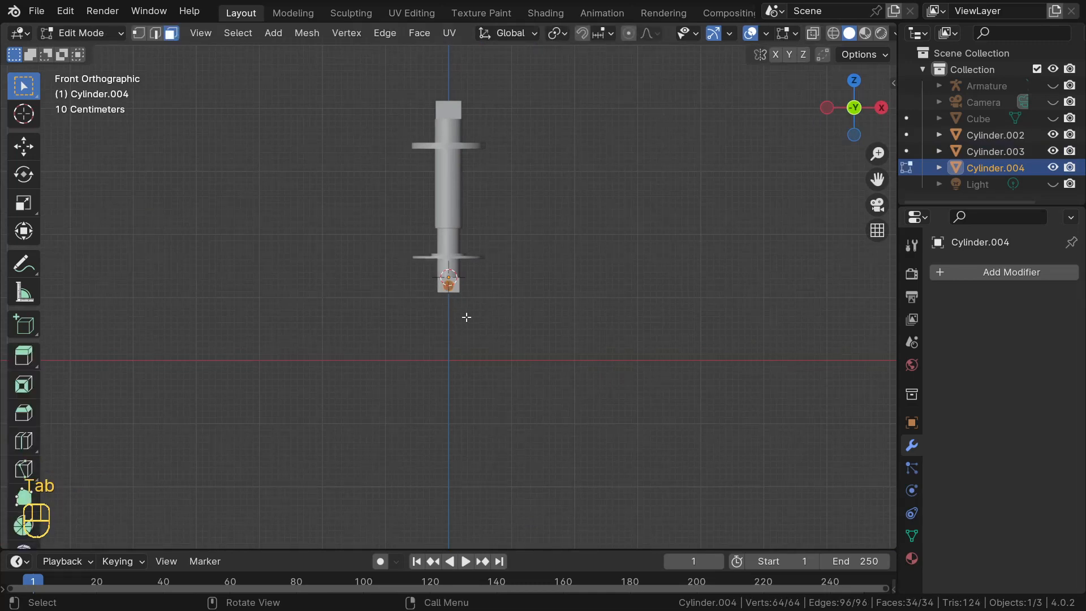
pyautogui.press('g')
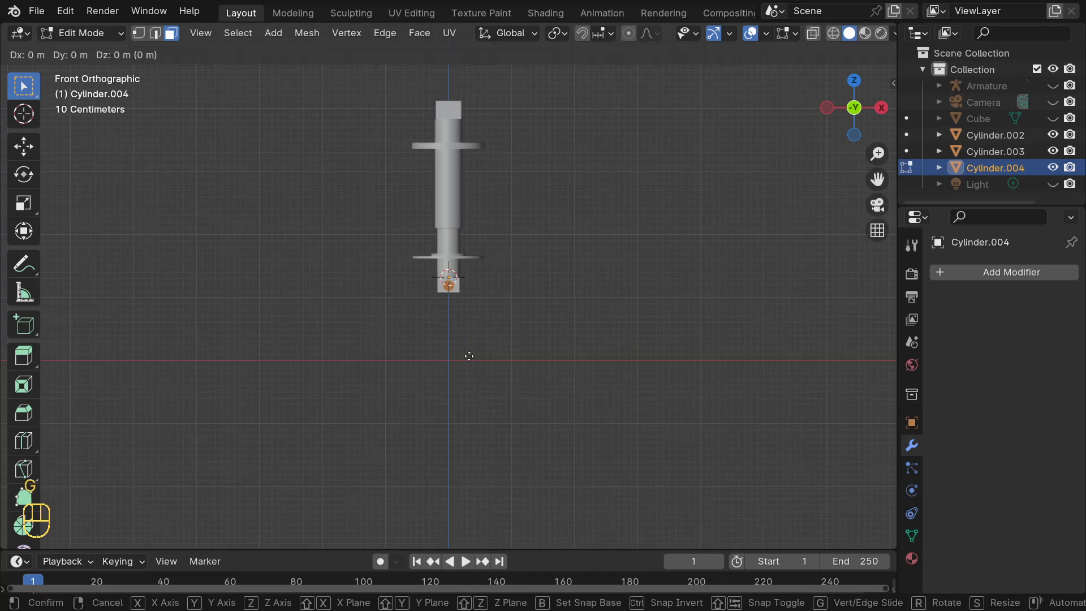
pyautogui.press('z')
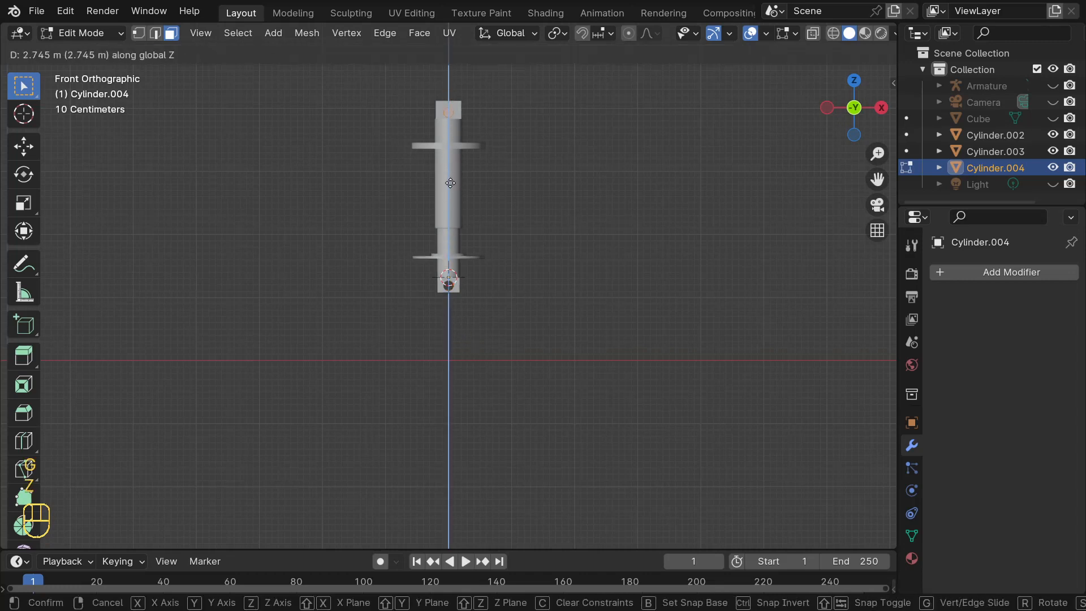
pyautogui.click(449, 178)
# - Scale the cross cylinder to about 1.32, excluding the Y axis, so it is wider in the upper mounting block
pyautogui.press('KP_Decimal')
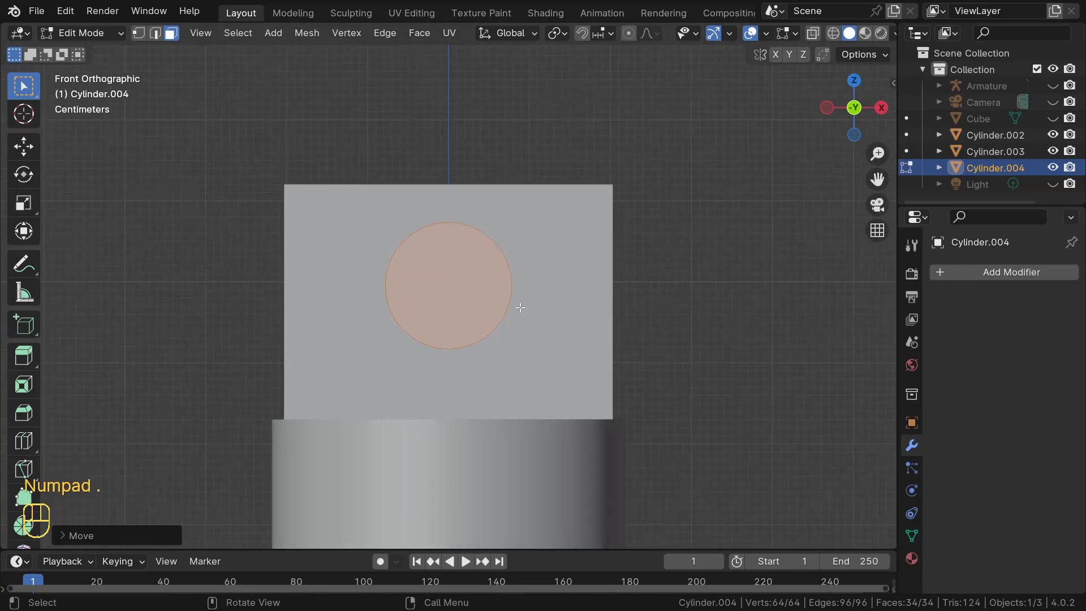
pyautogui.press('s')
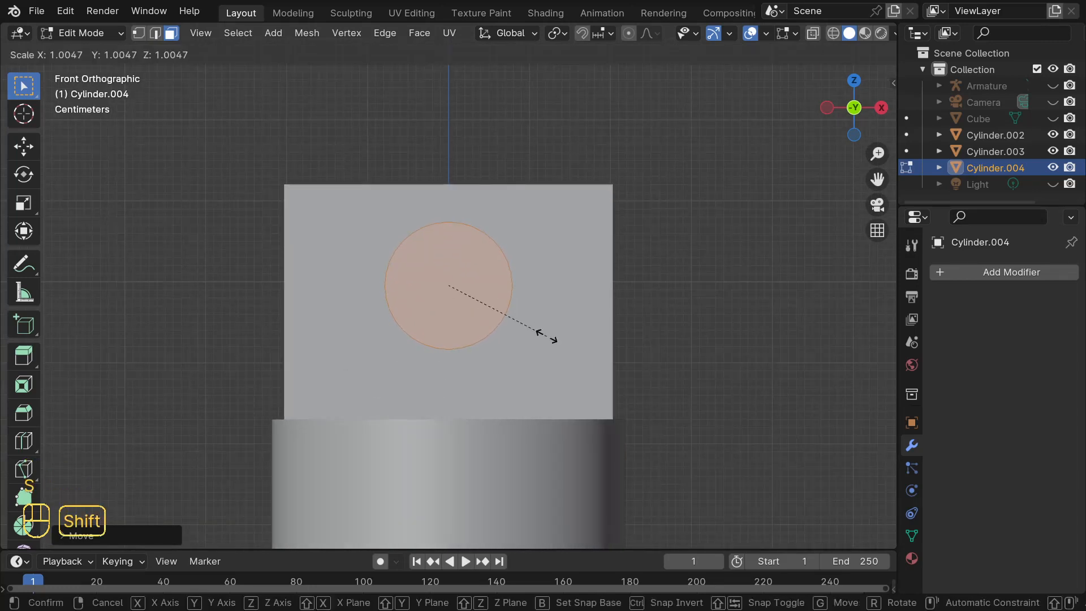
pyautogui.hotkey('shift', 'y')
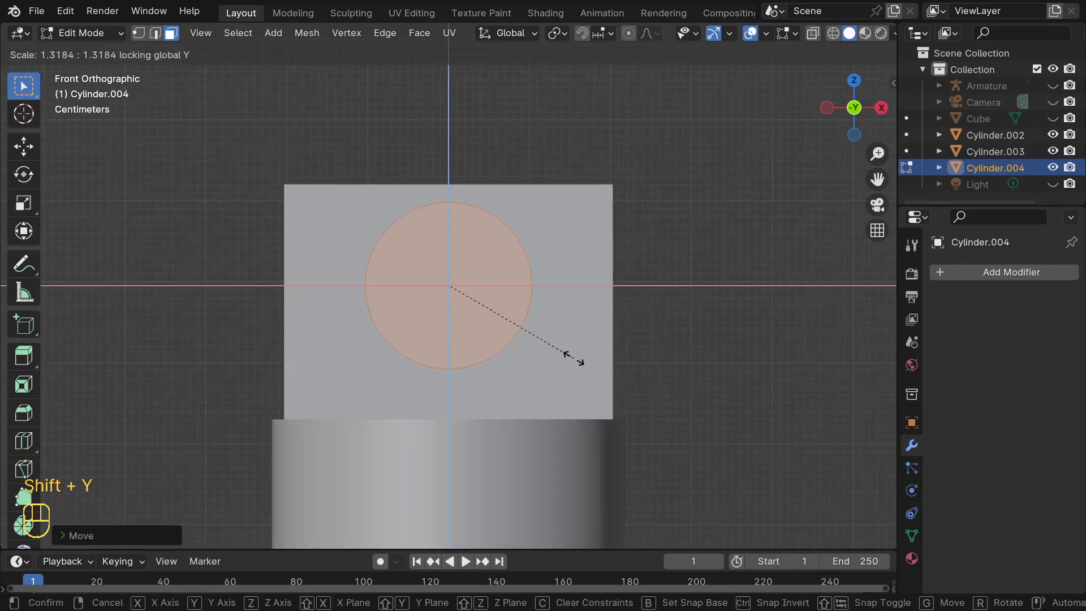
pyautogui.click(577, 361)
# - Lower the cross cylinder about 0.02 m along Z to centre it in the upper block, and return to Object Mode
pyautogui.press('g')
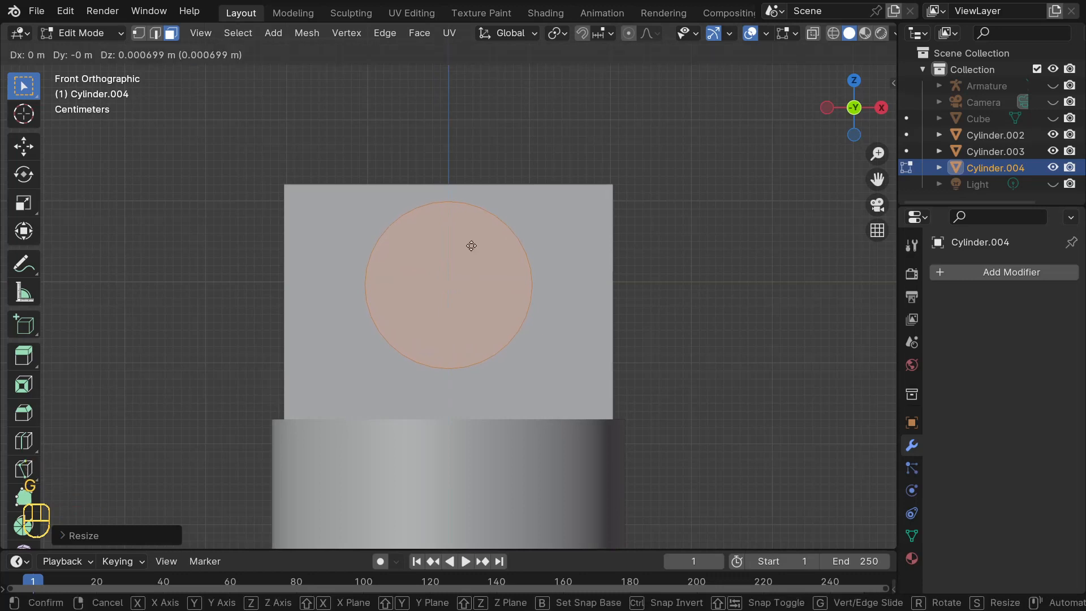
pyautogui.press('z')
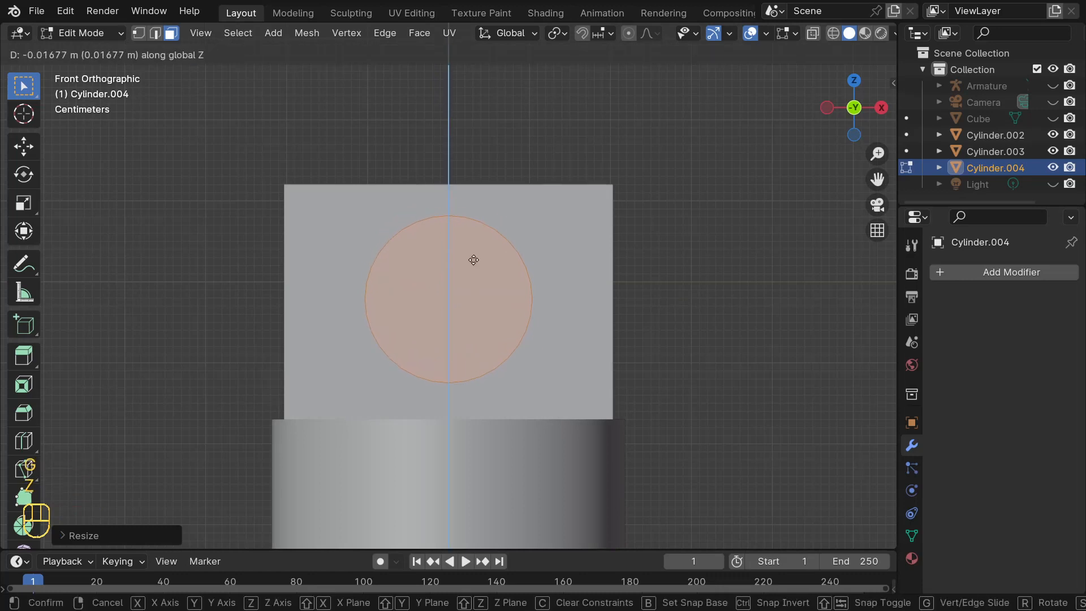
pyautogui.click(388, 294)
pyautogui.moveTo(388, 293); pyautogui.dragTo(521, 323, button='middle')
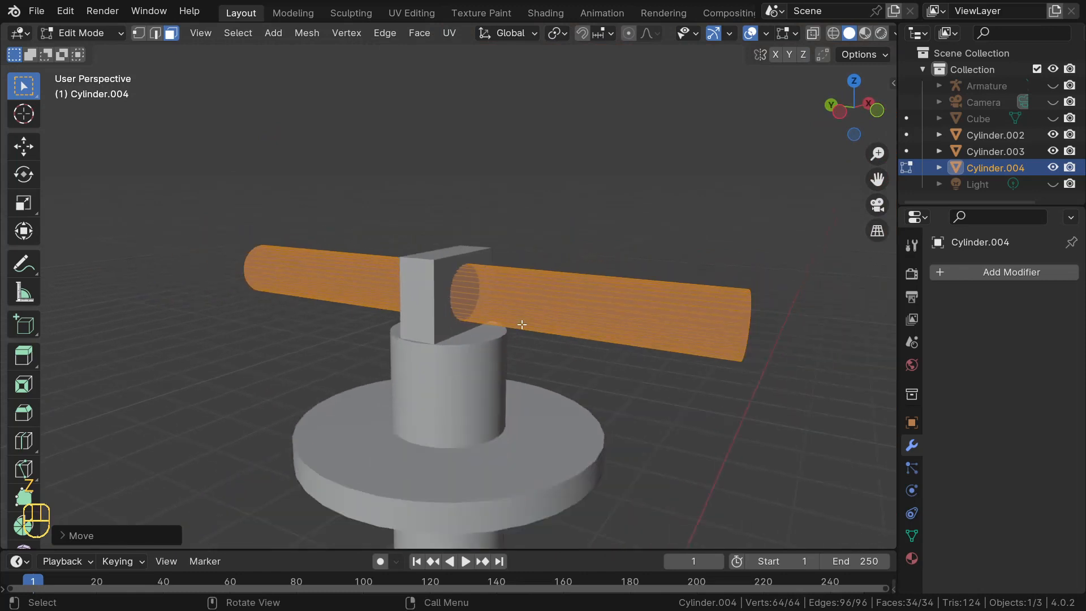
pyautogui.press('Tab')
pyautogui.scroll(-3, 520, 321)
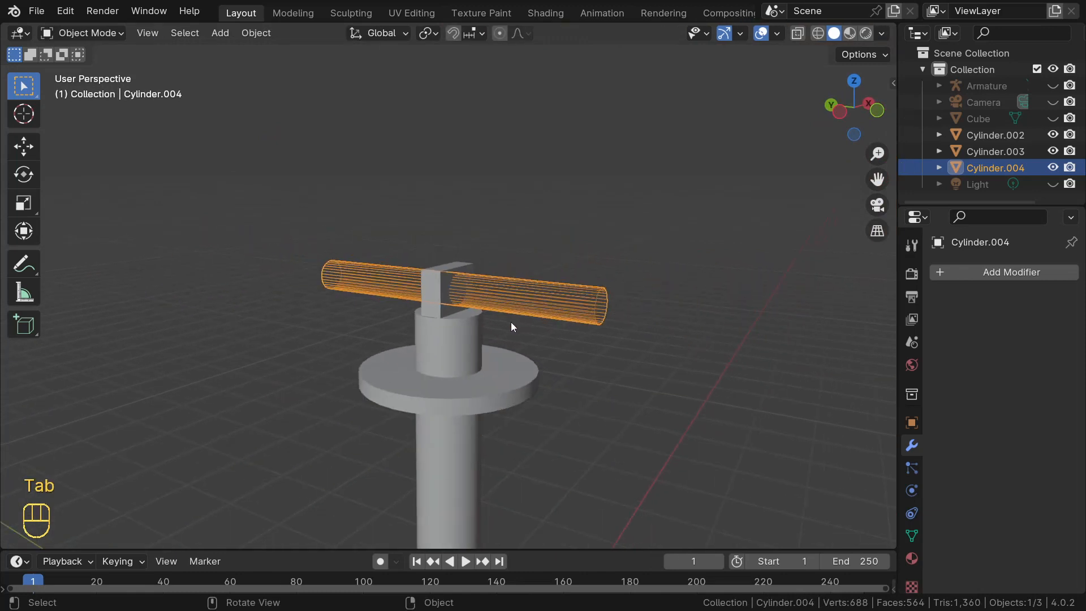
# - Select the outer cylinder with the upper flange and add a Boolean modifier to it
pyautogui.moveTo(511, 321)
pyautogui.mouseDown(button='middle')
pyautogui.moveTo(430, 321)
pyautogui.moveTo(501, 316)
pyautogui.mouseUp(button='middle')
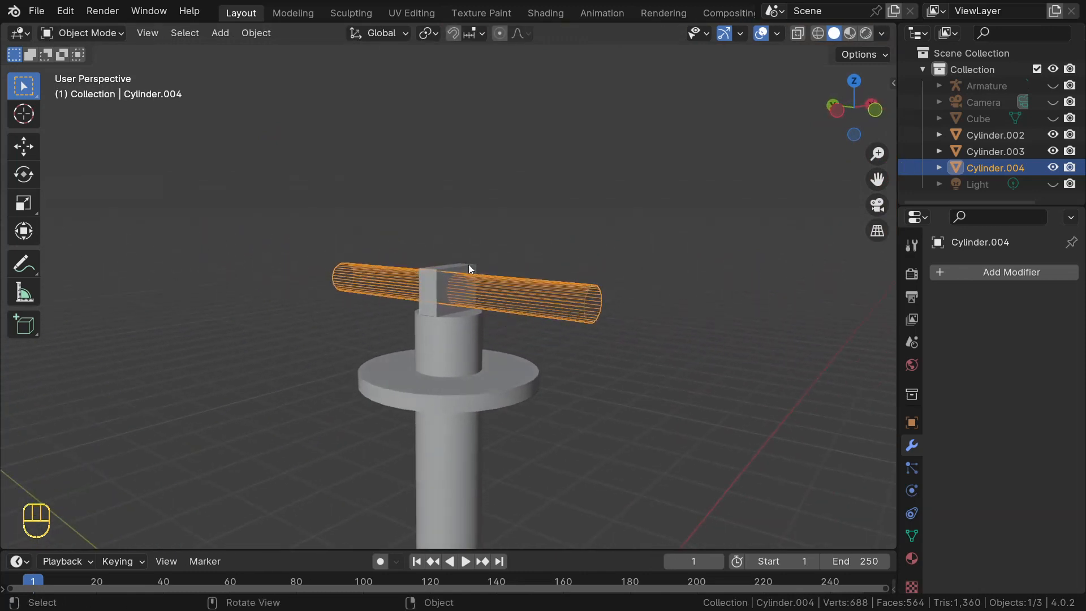
pyautogui.scroll(2, 474, 290)
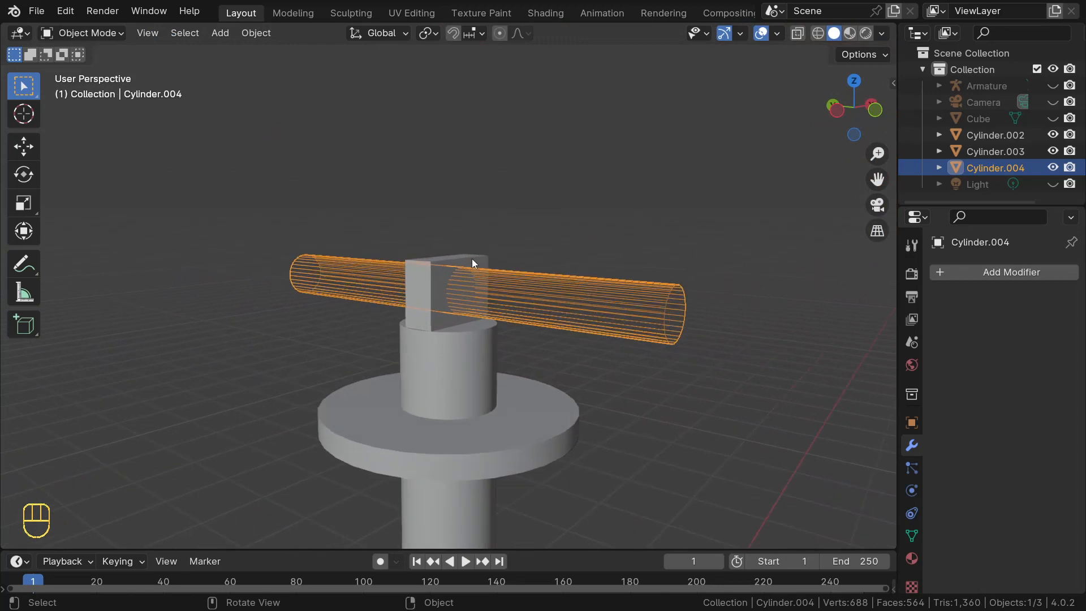
pyautogui.click(432, 354)
pyautogui.scroll(-2, 435, 353)
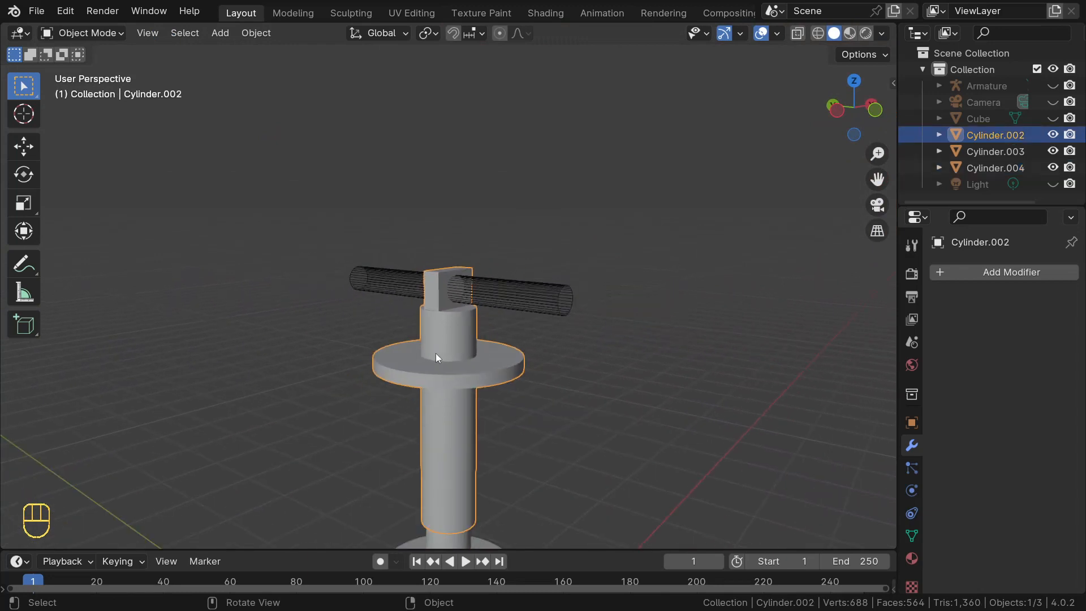
pyautogui.click(1013, 269)
pyautogui.moveTo(1013, 270)
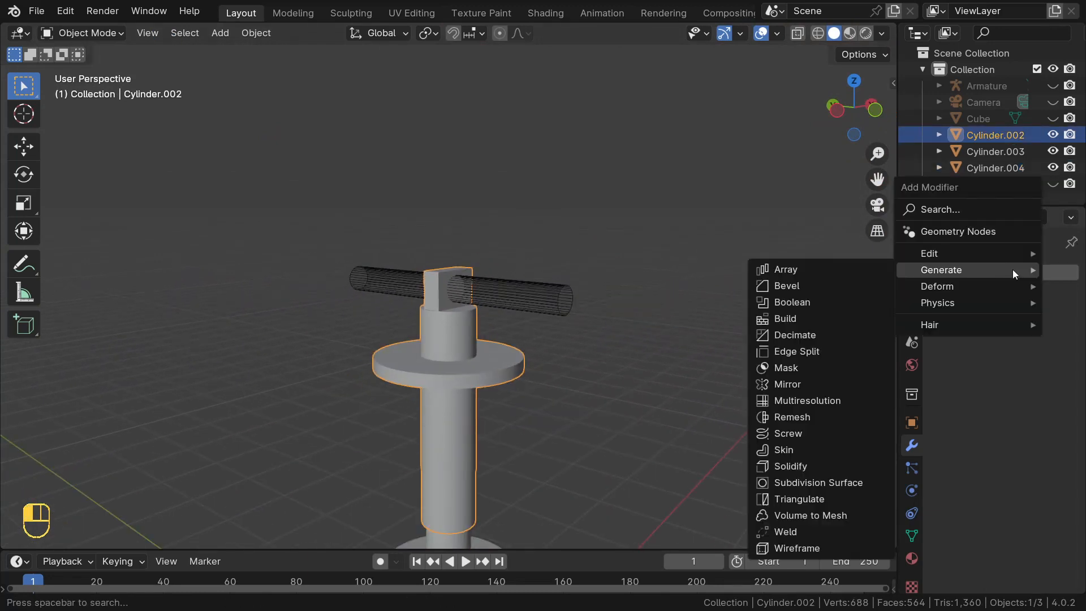
pyautogui.click(792, 302)
# - Pick the cross cylinder as the outer cylinder's Boolean Difference object and set the solver to Fast
pyautogui.click(1046, 369)
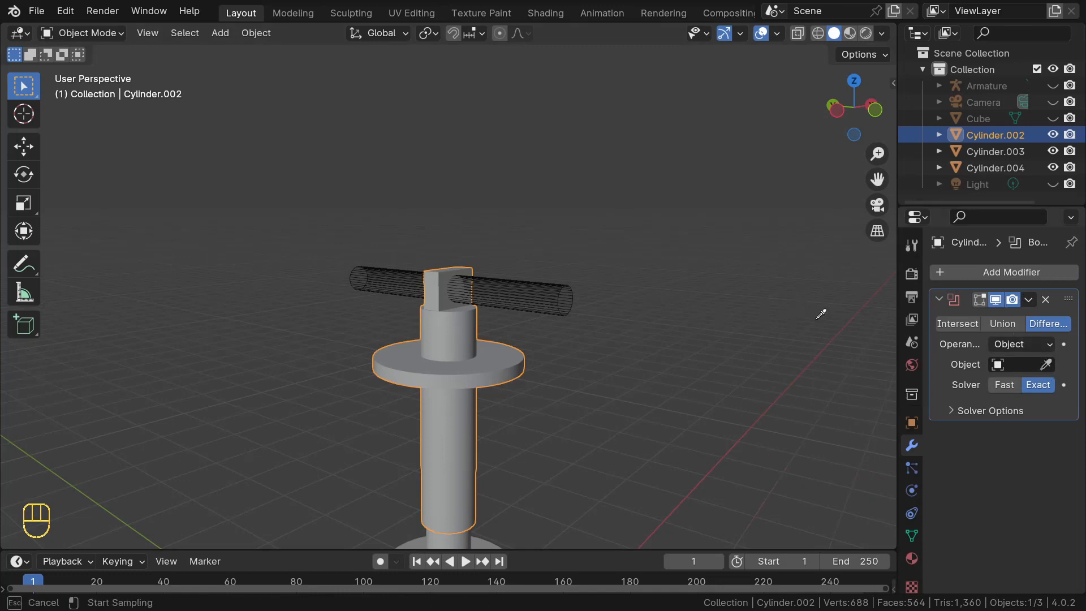
pyautogui.click(558, 301)
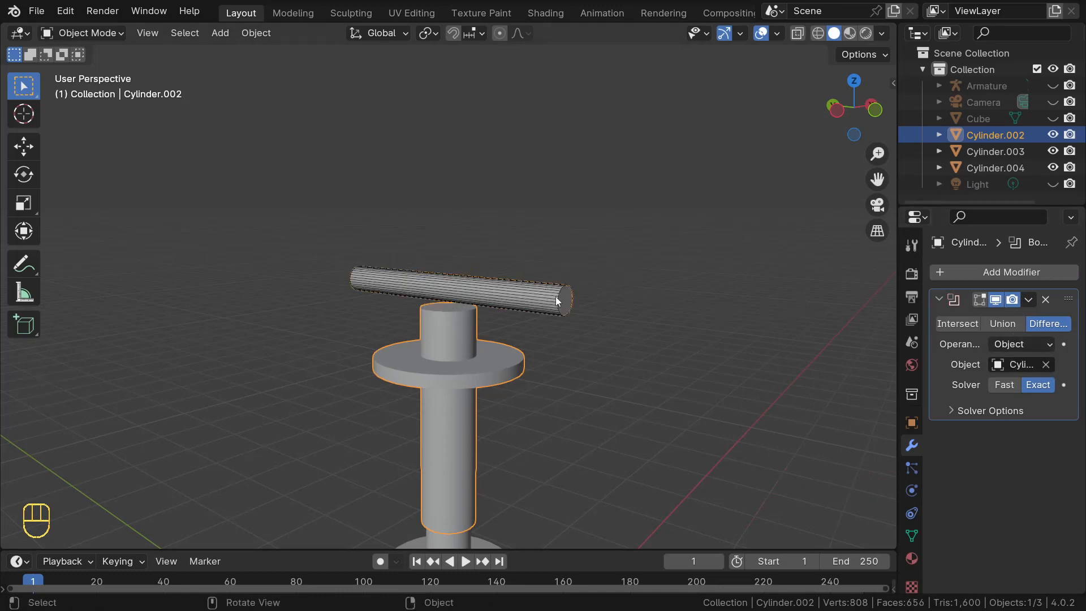
pyautogui.moveTo(558, 301); pyautogui.dragTo(531, 305, button='middle')
pyautogui.click(1003, 385)
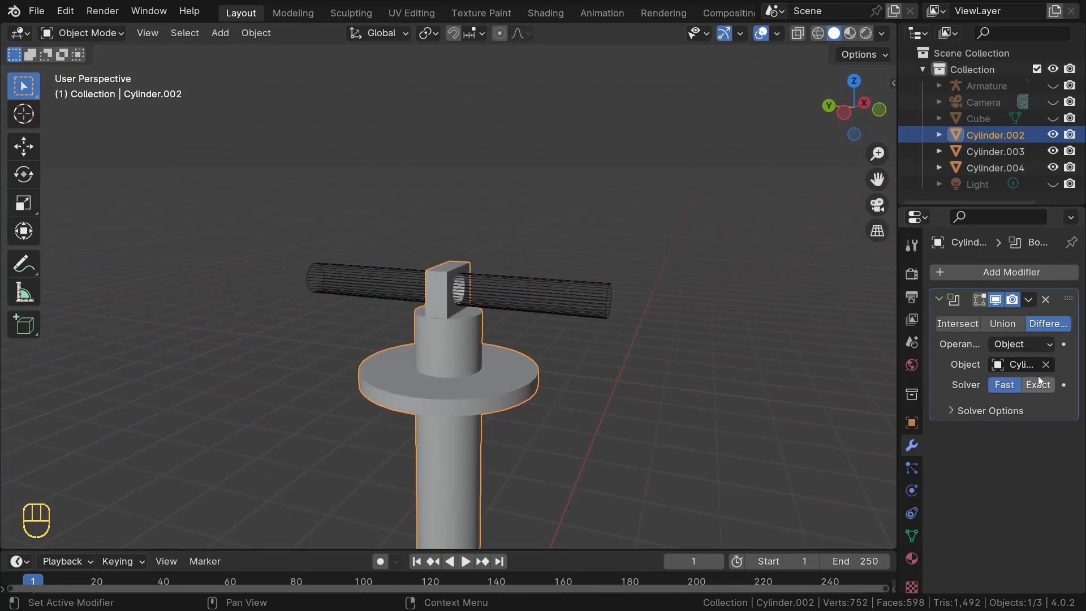
# - Apply the Boolean modifier on the outer cylinder and delete the cross cylinder used as the cutter
pyautogui.moveTo(703, 354); pyautogui.dragTo(491, 310, button='middle')
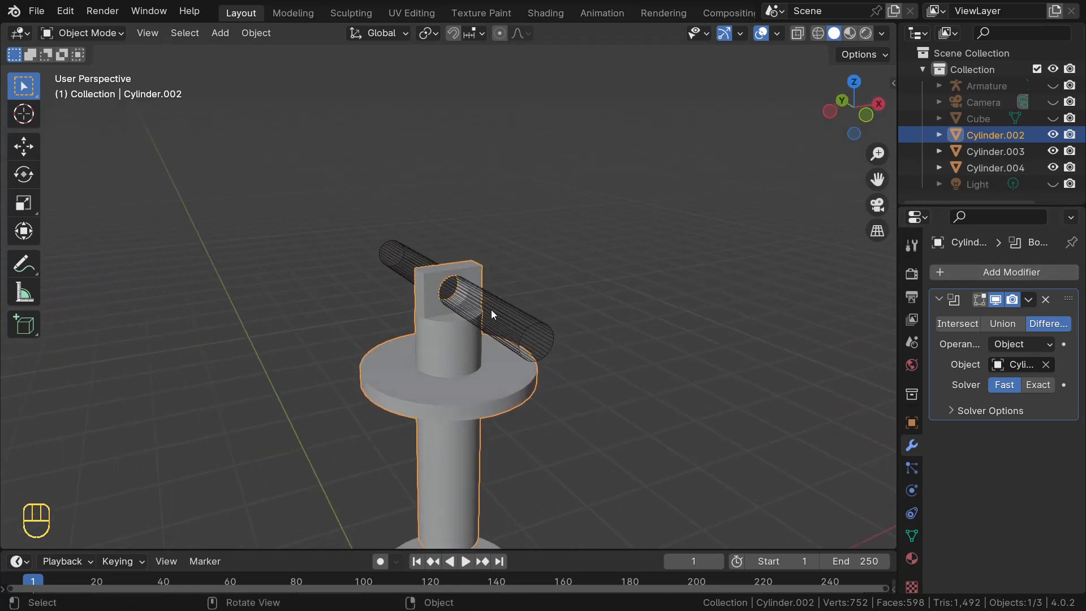
pyautogui.click(1029, 300)
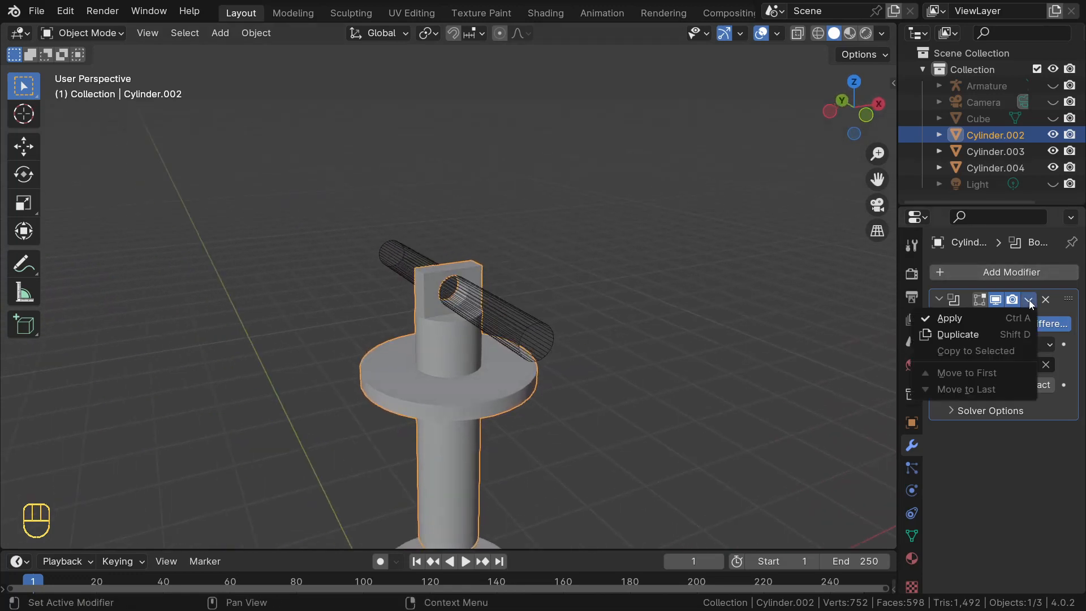
pyautogui.click(970, 317)
pyautogui.moveTo(500, 309); pyautogui.dragTo(472, 331, button='middle')
pyautogui.click(542, 296)
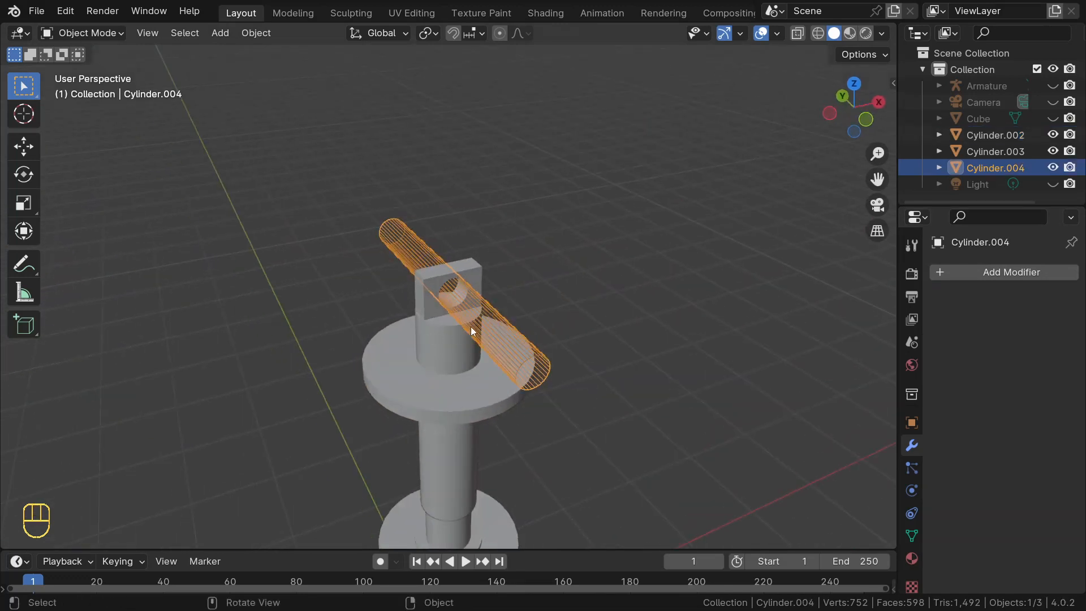
pyautogui.press('Delete')
pyautogui.scroll(-4, 471, 325)
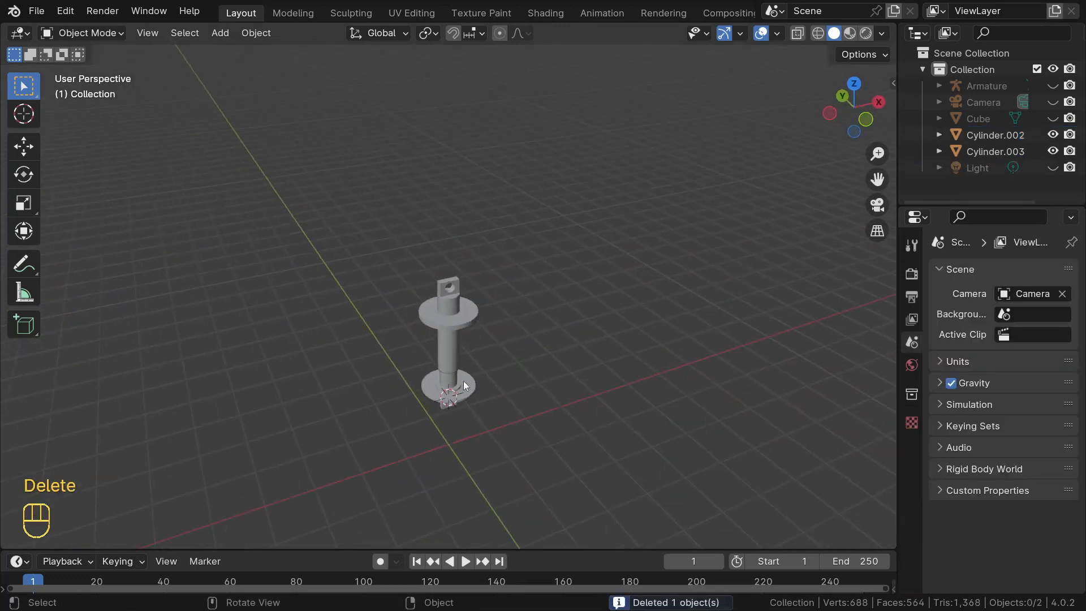
# - Frame both shock absorber cylinders and inspect the mounting holes in the upper and lower blocks
pyautogui.moveTo(463, 381); pyautogui.dragTo(346, 260, button='middle')
pyautogui.moveTo(346, 260); pyautogui.dragTo(483, 408)
pyautogui.press('KP_Decimal')
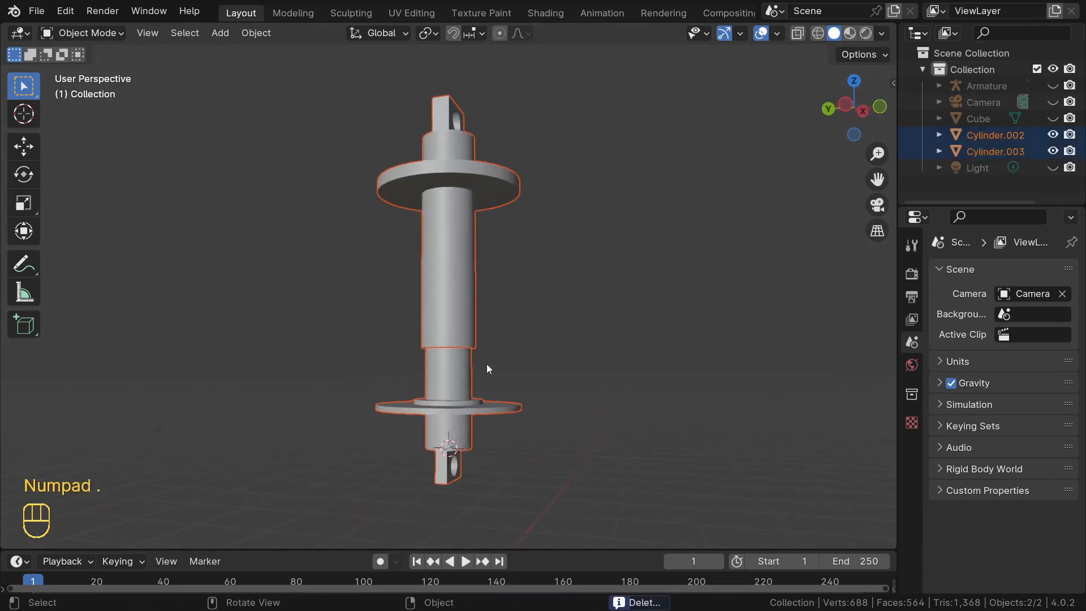
pyautogui.moveTo(487, 365); pyautogui.dragTo(260, 391, button='middle')
pyautogui.click(260, 392)
pyautogui.moveTo(541, 385); pyautogui.dragTo(344, 367, button='middle')
# - Add a single-bone armature at the 3D cursor near the base of the inner cylinder
pyautogui.press('KP_1')
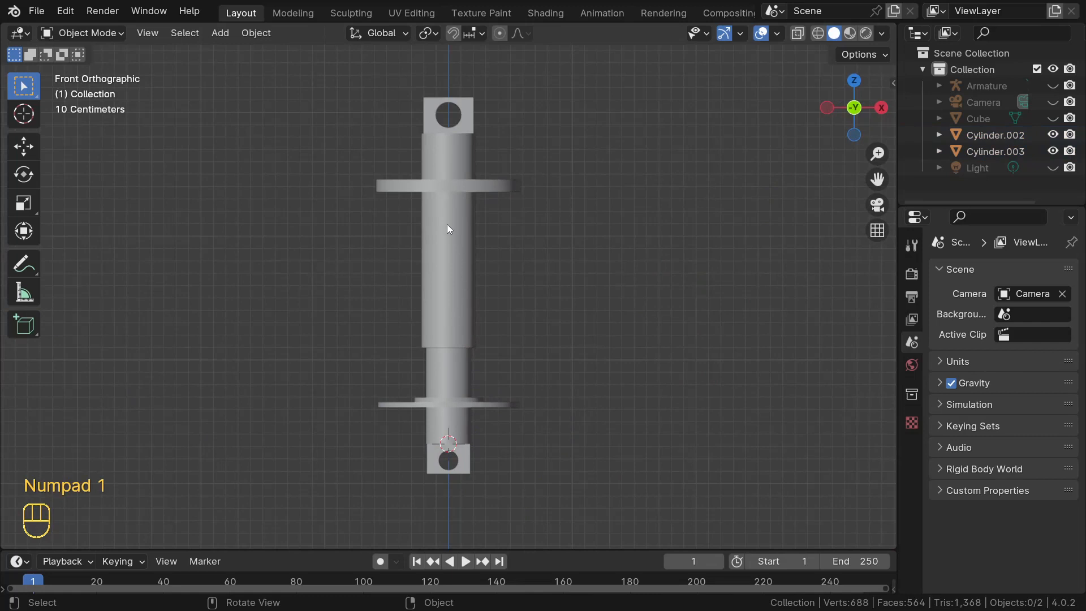
pyautogui.moveTo(480, 229); pyautogui.dragTo(458, 265, button='middle')
pyautogui.press('KP_1')
pyautogui.hotkey('shift', 'a')
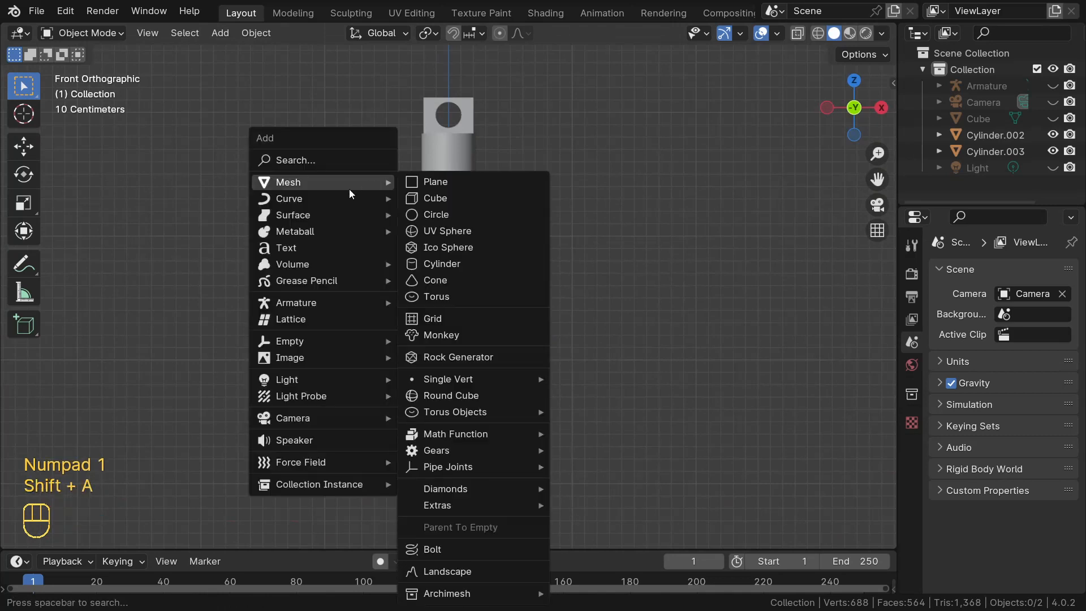
pyautogui.moveTo(307, 304)
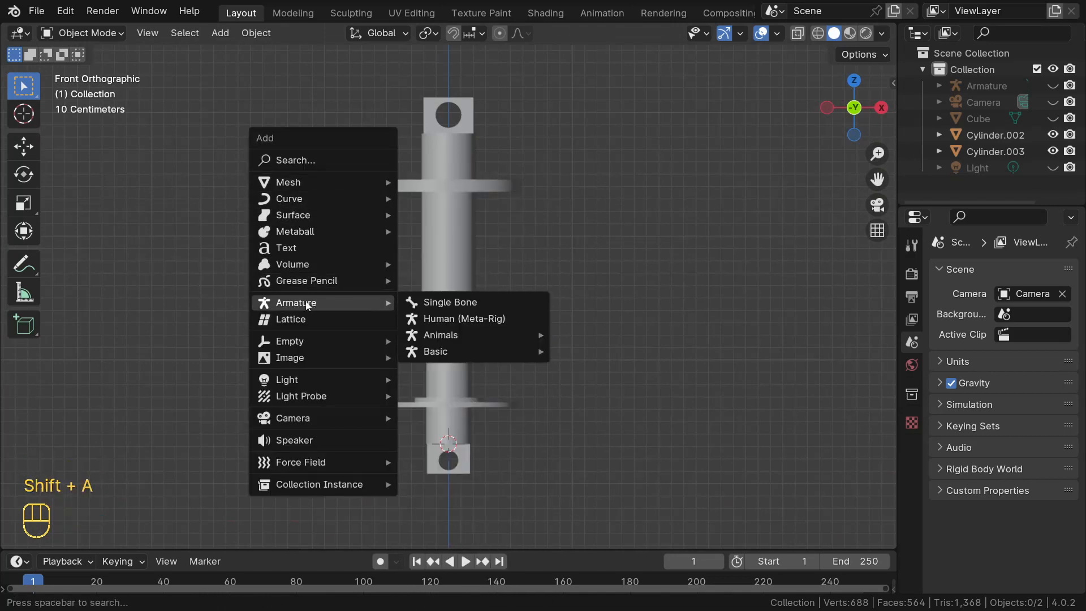
pyautogui.click(456, 304)
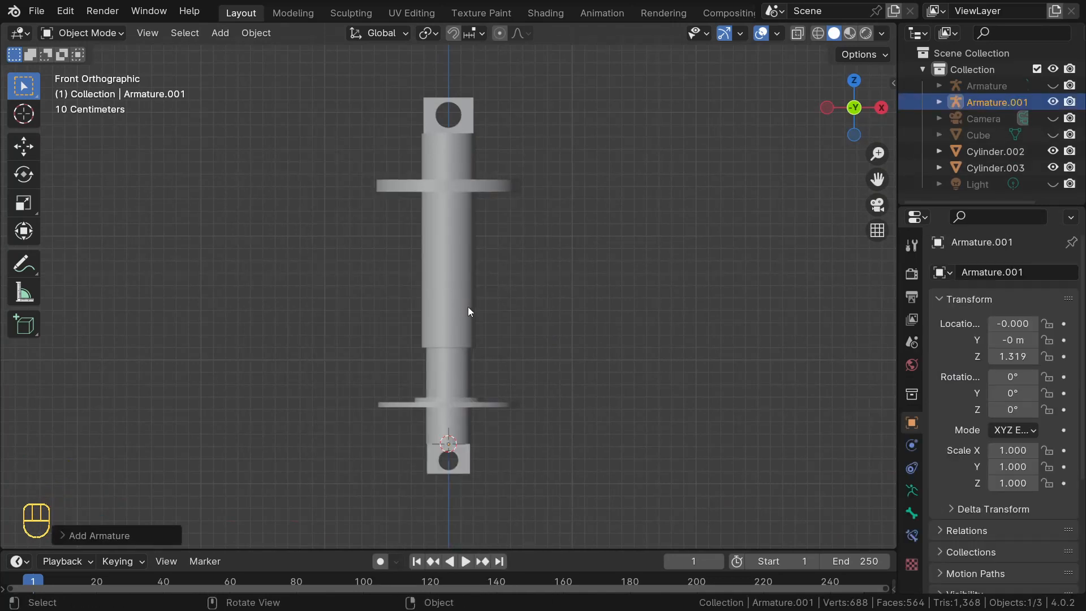
# - Enable In Front in the new armature's viewport display so the bone shows through the cylinders
pyautogui.moveTo(467, 307); pyautogui.dragTo(429, 456, button='middle')
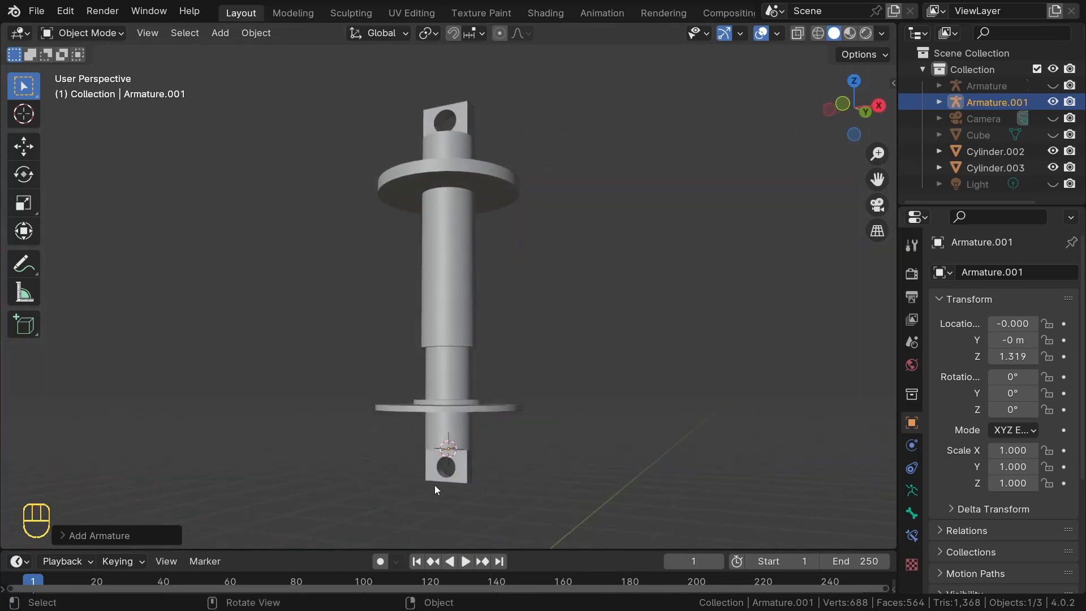
pyautogui.hotkey('alt', 'z')
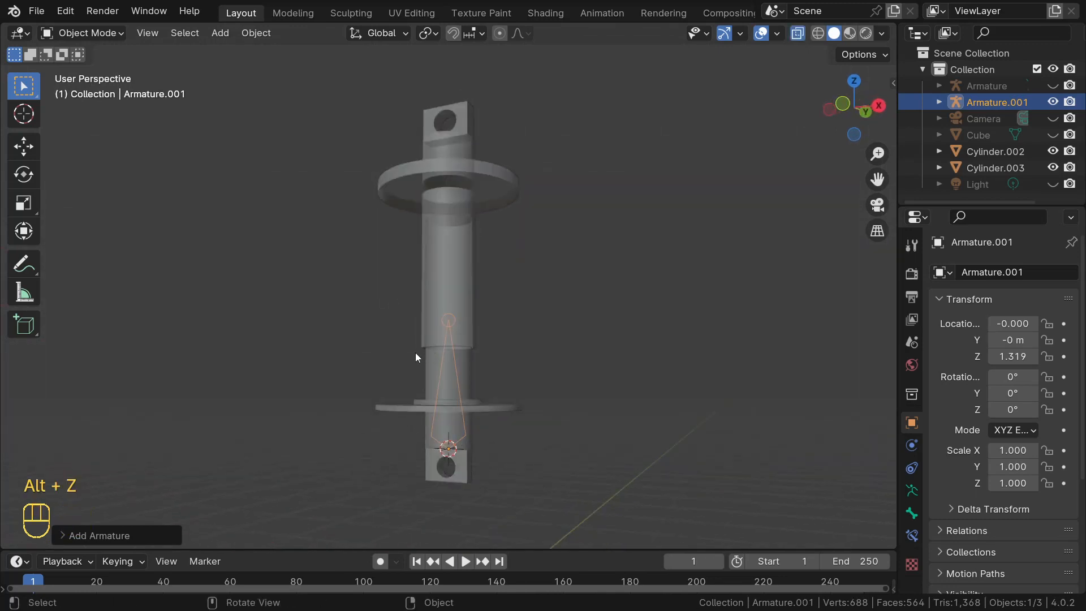
pyautogui.moveTo(415, 354); pyautogui.dragTo(445, 390, button='middle')
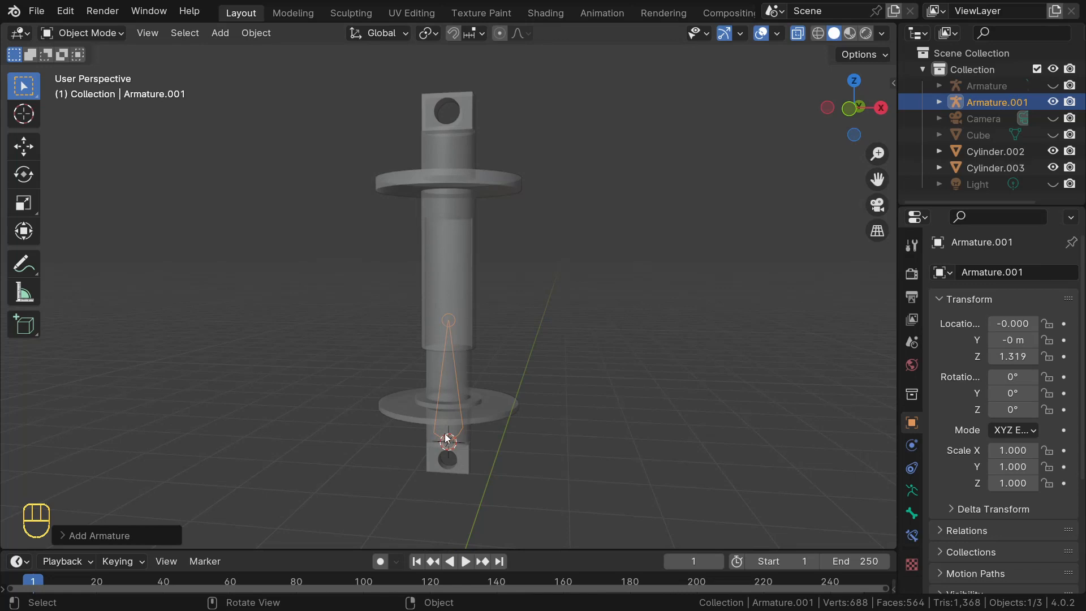
pyautogui.click(911, 491)
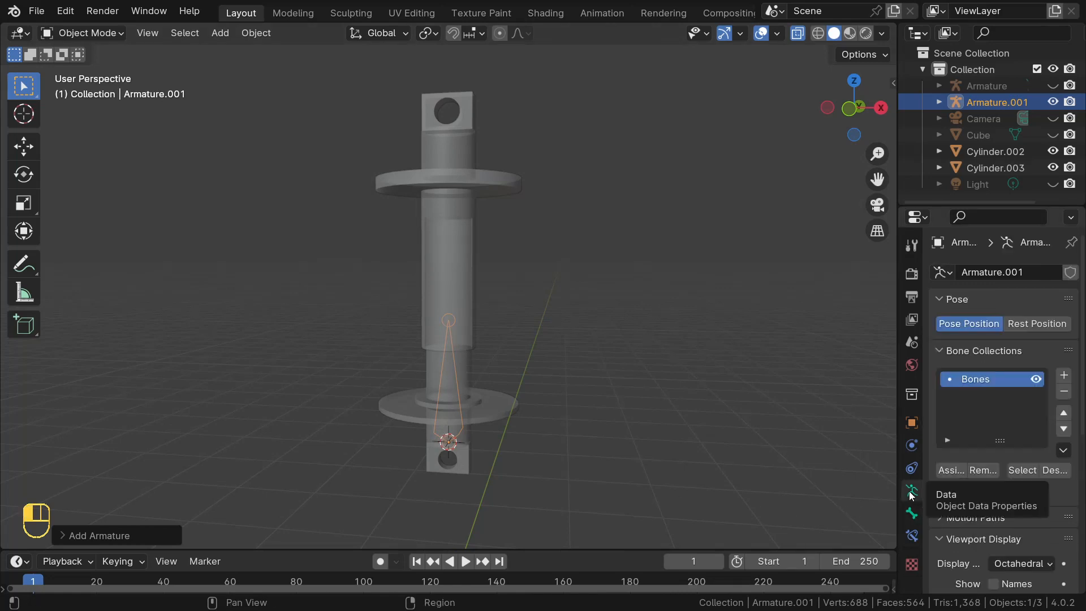
pyautogui.scroll(-4, 993, 512)
pyautogui.scroll(-5, 971, 433)
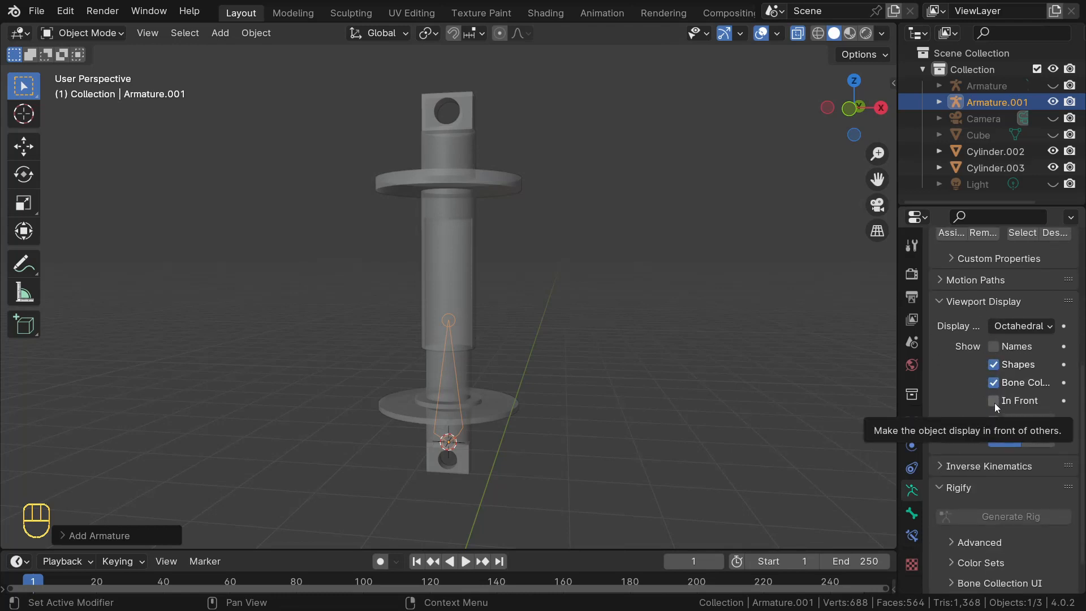
pyautogui.click(994, 402)
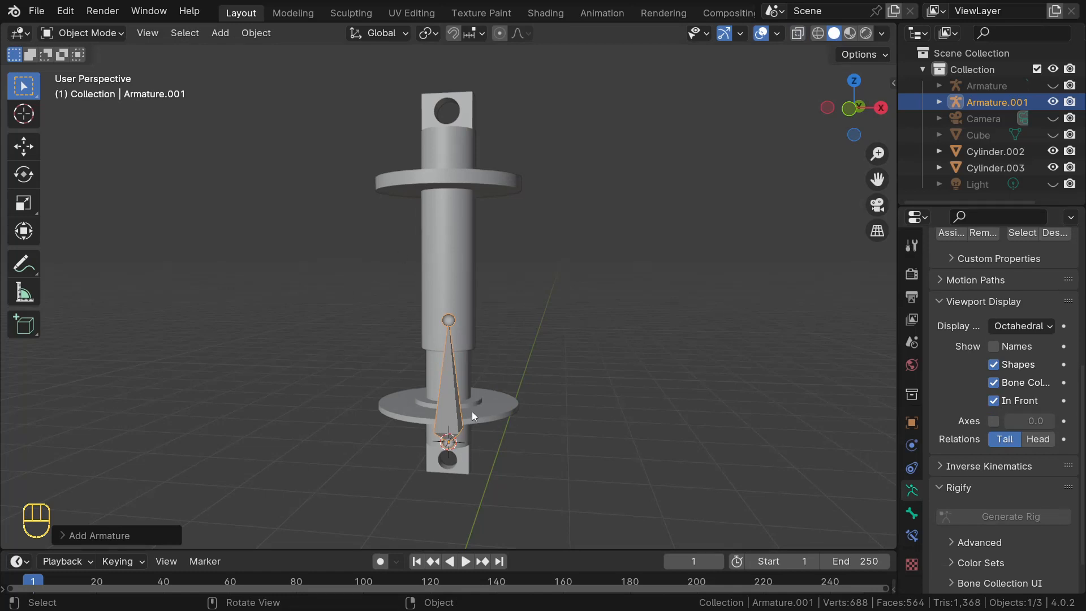
# - Select the inner cylinder with the lower mounting block and enter Edit Mode on it
pyautogui.press('KP_1')
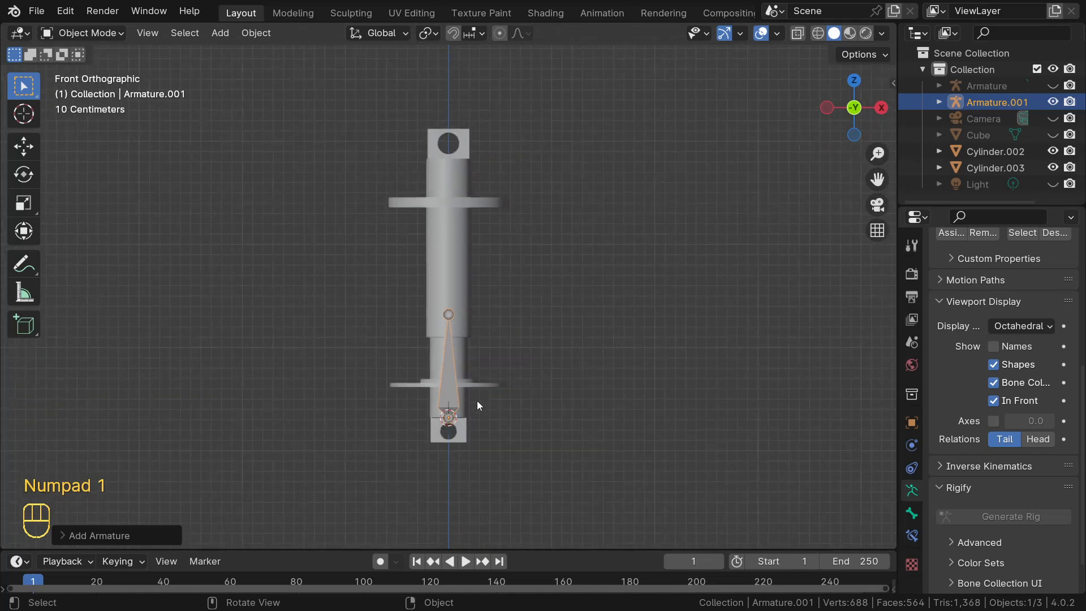
pyautogui.moveTo(476, 400)
pyautogui.mouseDown(button='middle')
pyautogui.moveTo(358, 428)
pyautogui.moveTo(409, 426)
pyautogui.moveTo(464, 390)
pyautogui.mouseUp(button='middle')
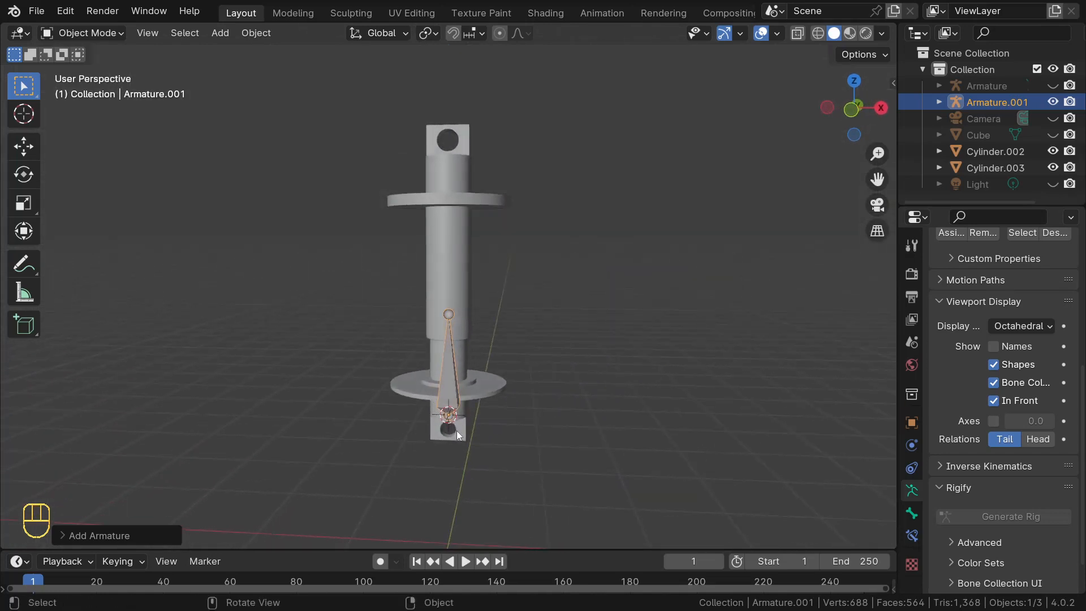
pyautogui.moveTo(456, 434); pyautogui.dragTo(479, 398, button='middle')
pyautogui.click(475, 421)
pyautogui.press('Tab')
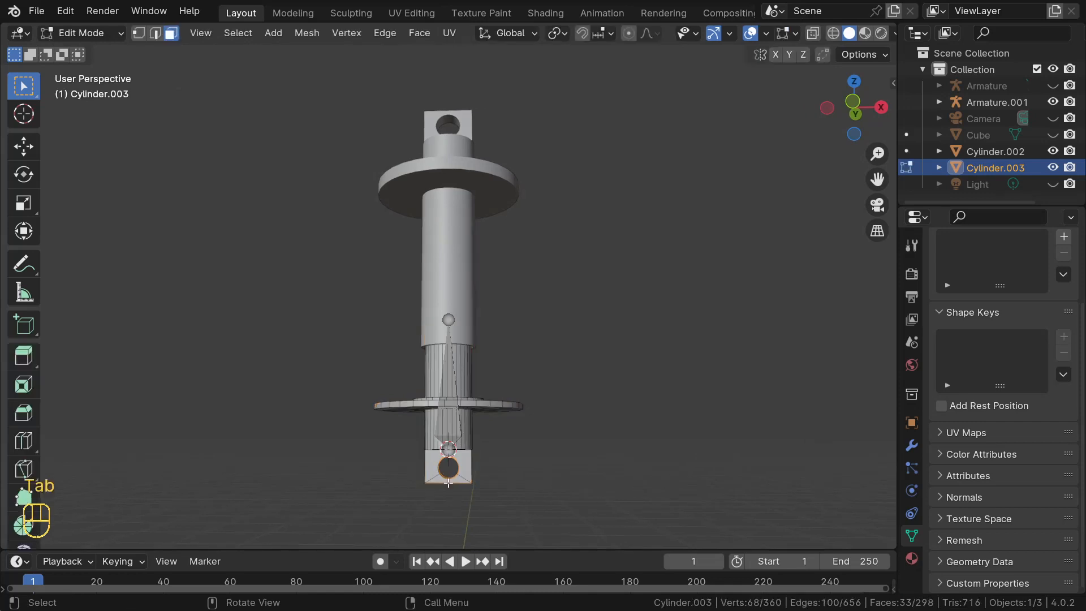
# - Select the full loop of inner wall faces around the hole in the lower mounting block
pyautogui.moveTo(434, 485); pyautogui.dragTo(400, 485, button='middle')
pyautogui.scroll(5, 400, 485)
pyautogui.scroll(-4, 425, 498)
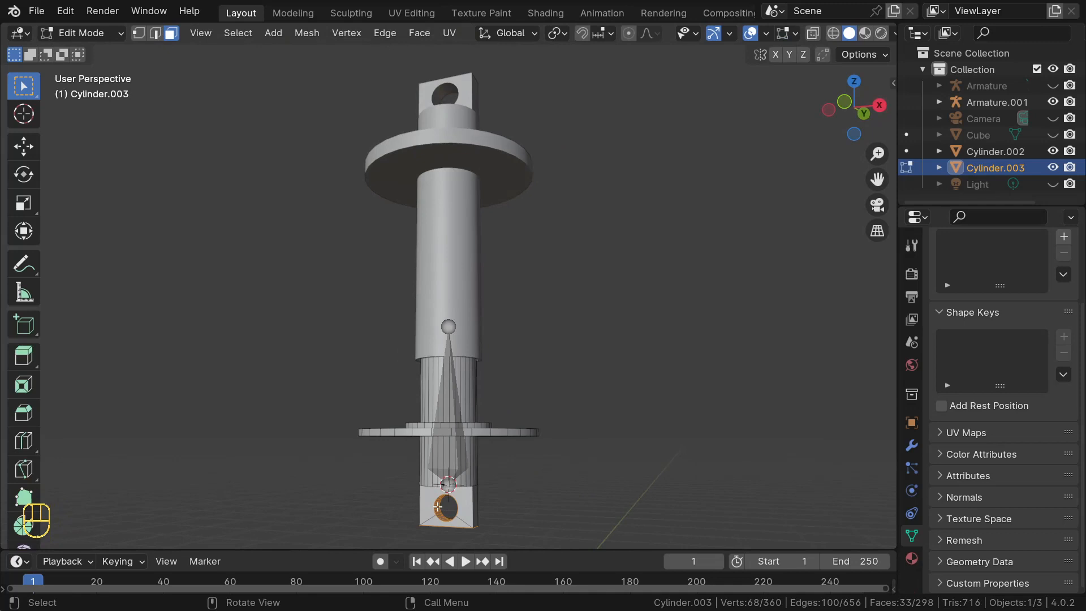
pyautogui.click(439, 506)
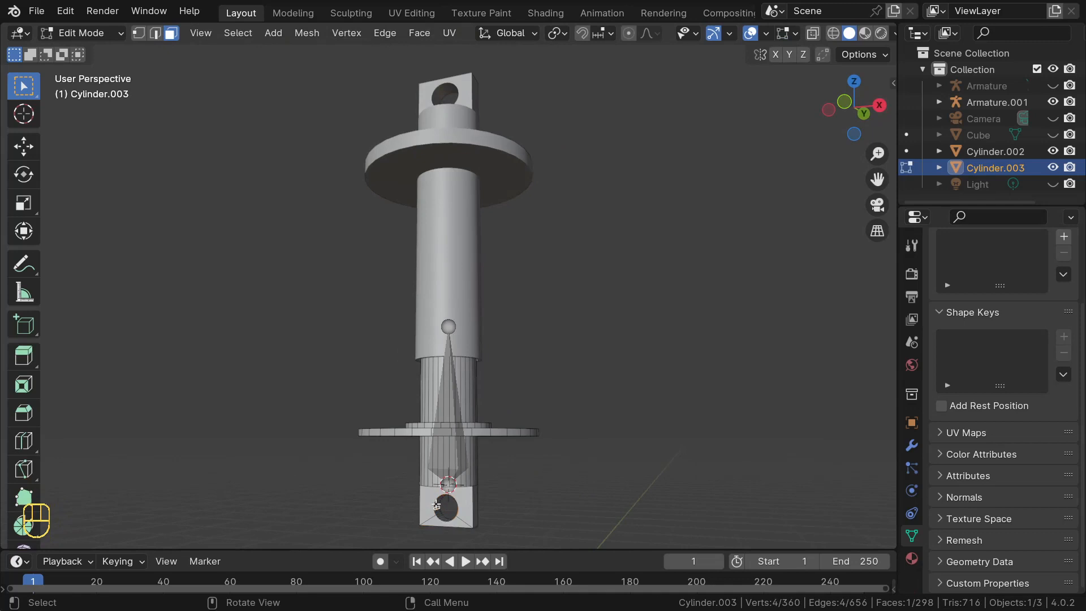
pyautogui.press('KP_Decimal')
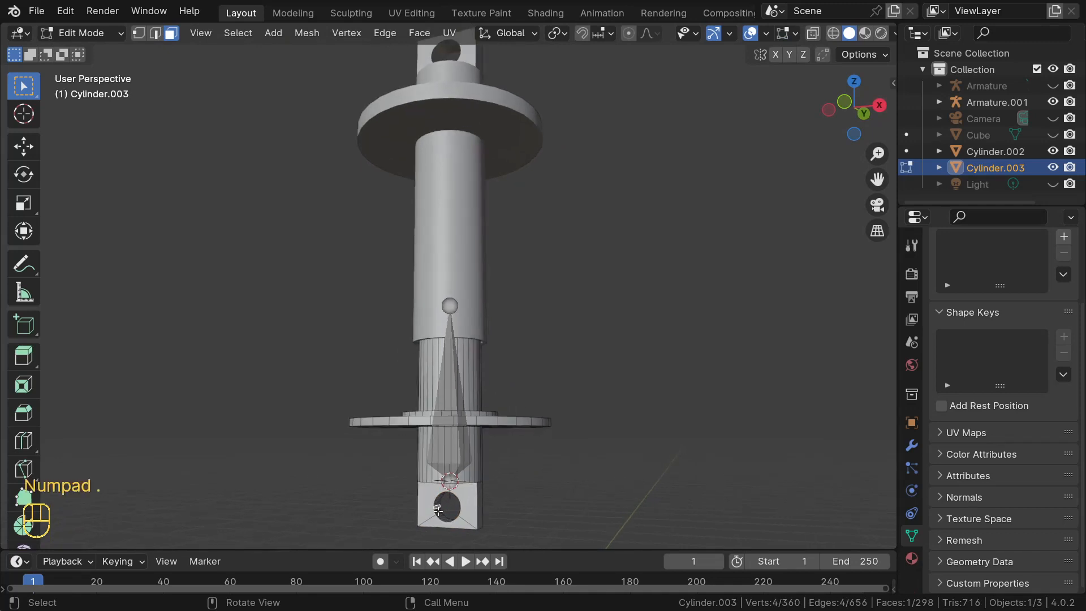
pyautogui.moveTo(487, 432); pyautogui.dragTo(403, 413, button='middle')
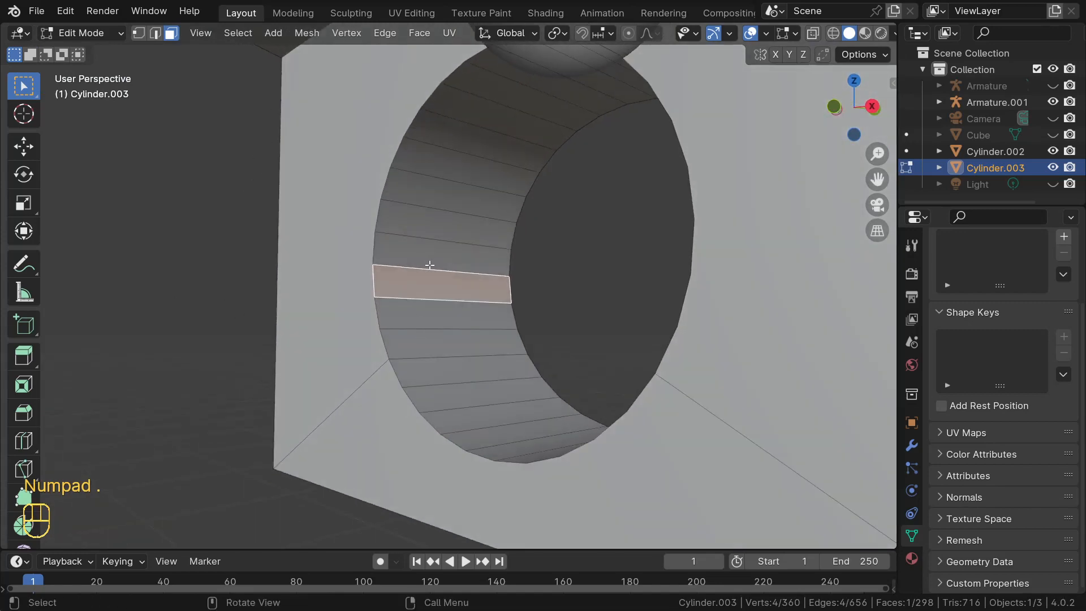
pyautogui.keyDown('alt'); pyautogui.click(431, 273); pyautogui.keyUp('alt')
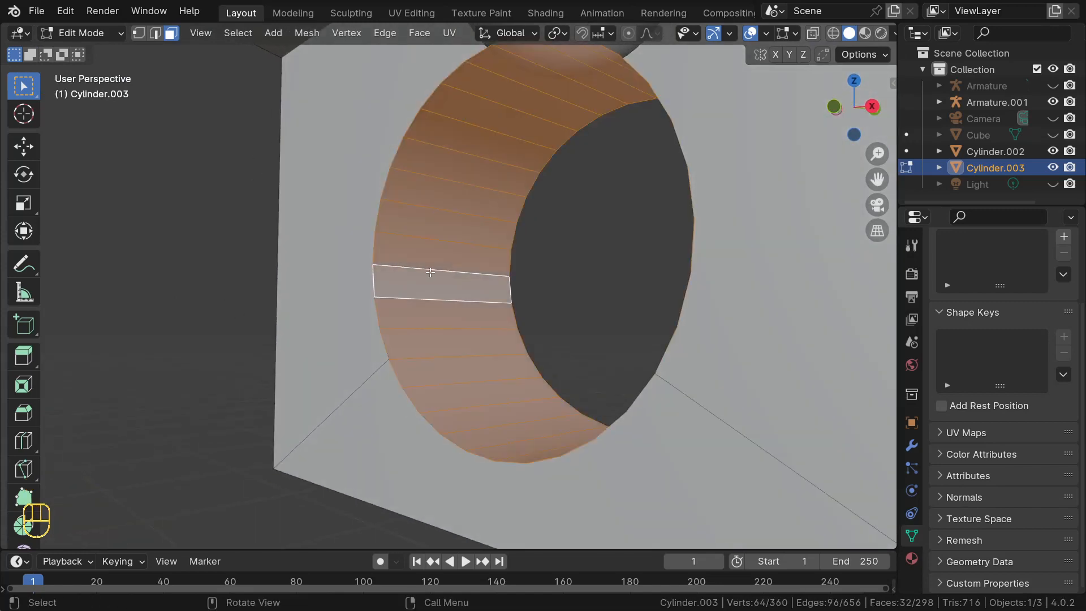
# - Snap the 3D cursor to the selected hole faces in the lower block and return to Object Mode
pyautogui.scroll(-4, 430, 273)
pyautogui.moveTo(432, 274); pyautogui.dragTo(537, 299, button='middle')
pyautogui.hotkey('shift', 's')
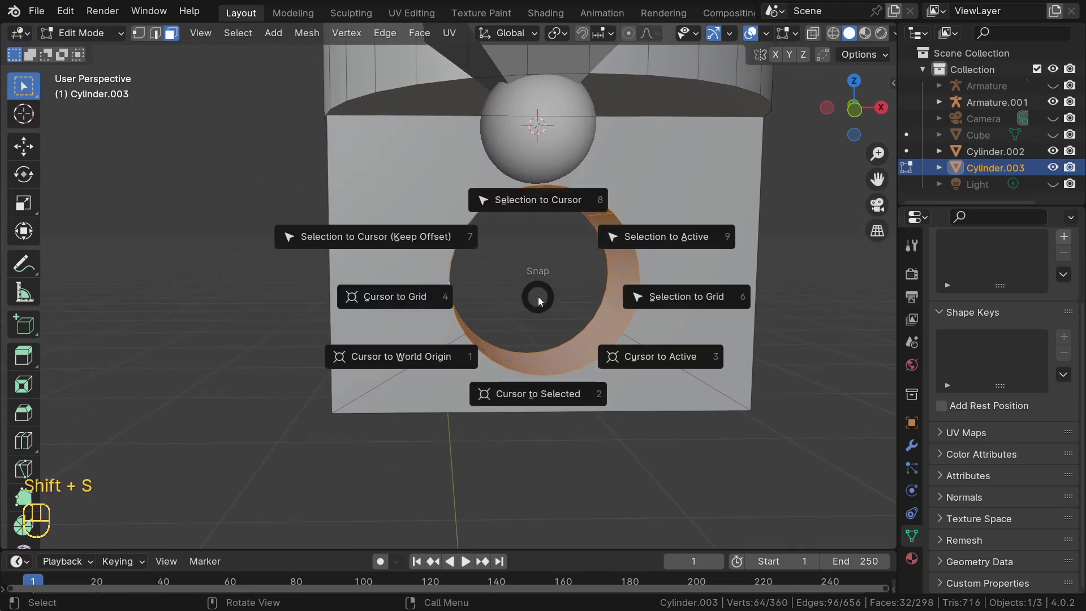
pyautogui.click(531, 392)
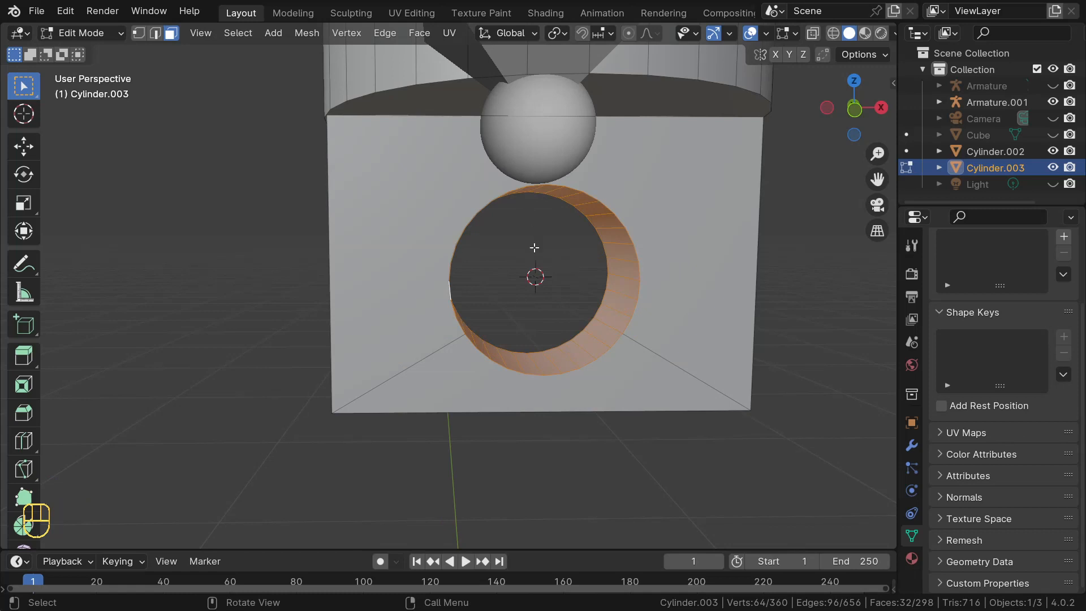
pyautogui.moveTo(535, 261)
pyautogui.mouseDown(button='middle')
pyautogui.moveTo(492, 270)
pyautogui.moveTo(526, 281)
pyautogui.mouseUp(button='middle')
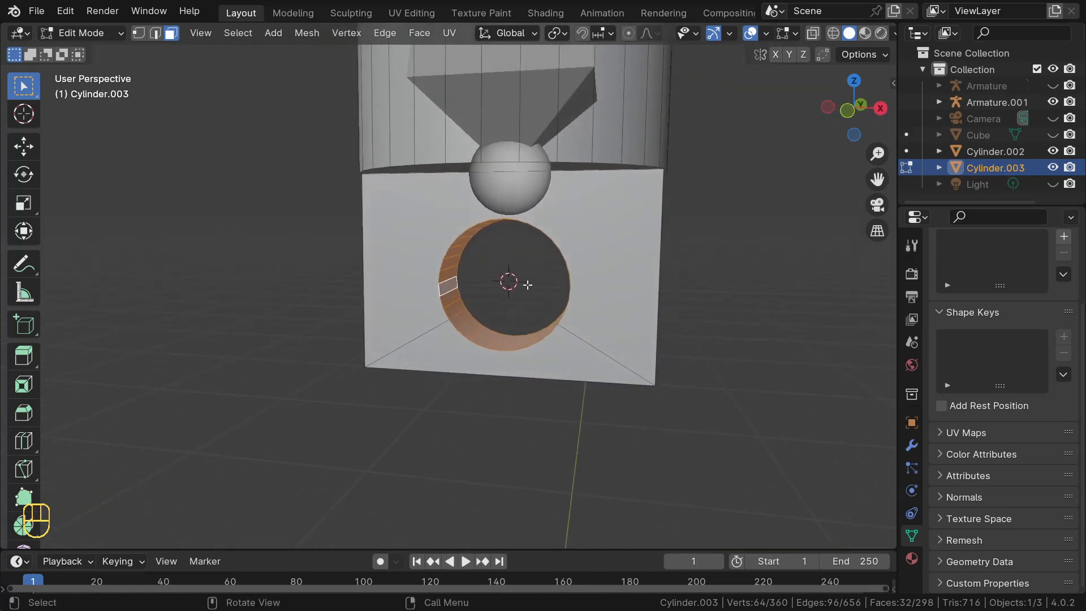
pyautogui.press('Tab')
# - In the new armature's Edit Mode, snap the bone's lower joint to the 3D cursor in the lower mounting hole
pyautogui.scroll(-3, 527, 284)
pyautogui.scroll(-3, 527, 284)
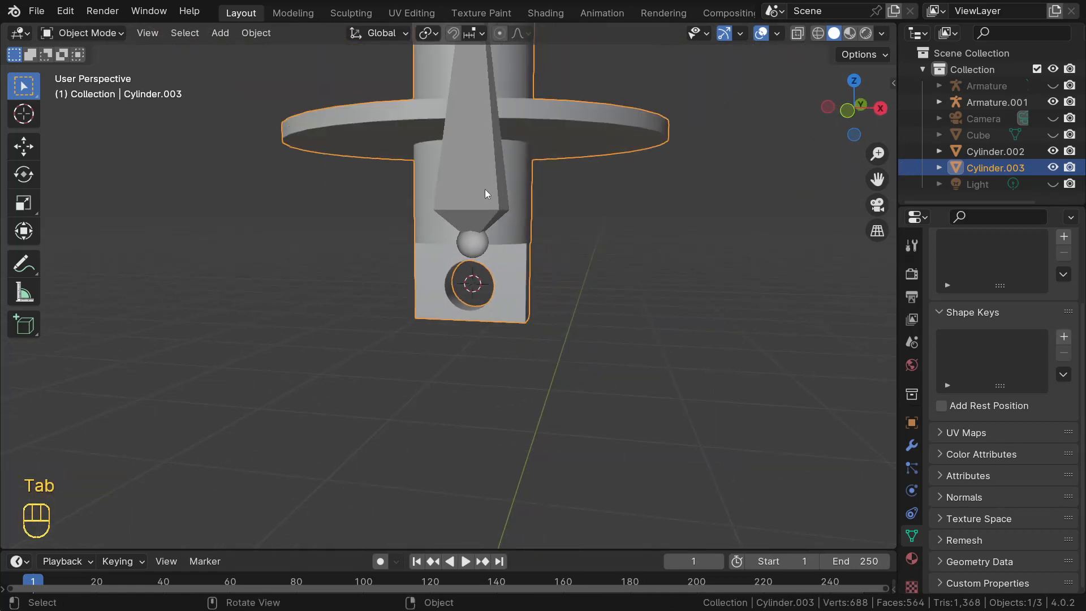
pyautogui.click(463, 169)
pyautogui.scroll(-4, 466, 171)
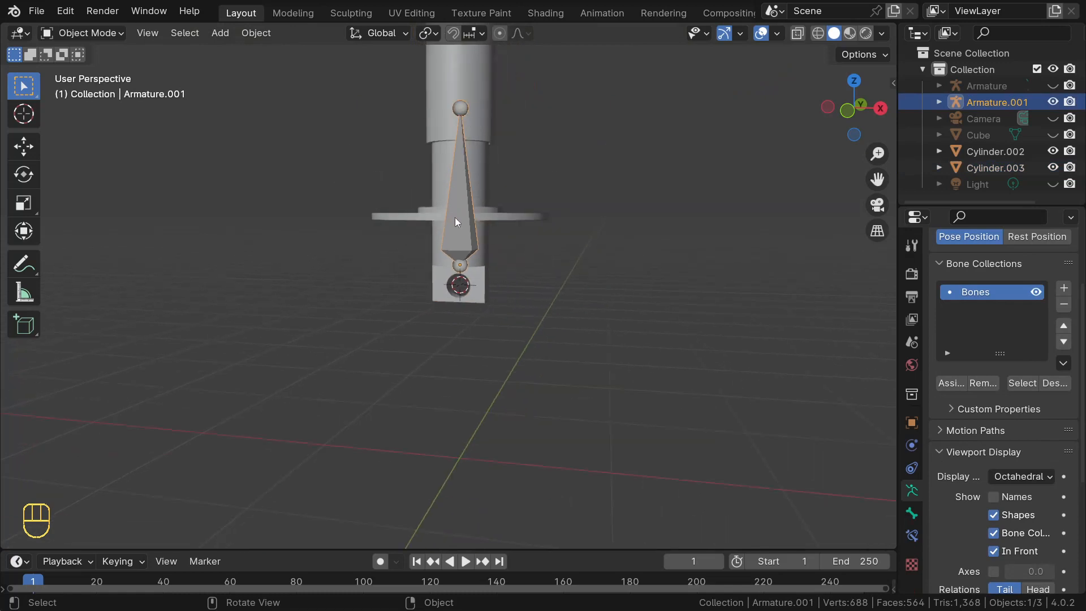
pyautogui.press('Tab')
pyautogui.scroll(5, 460, 243)
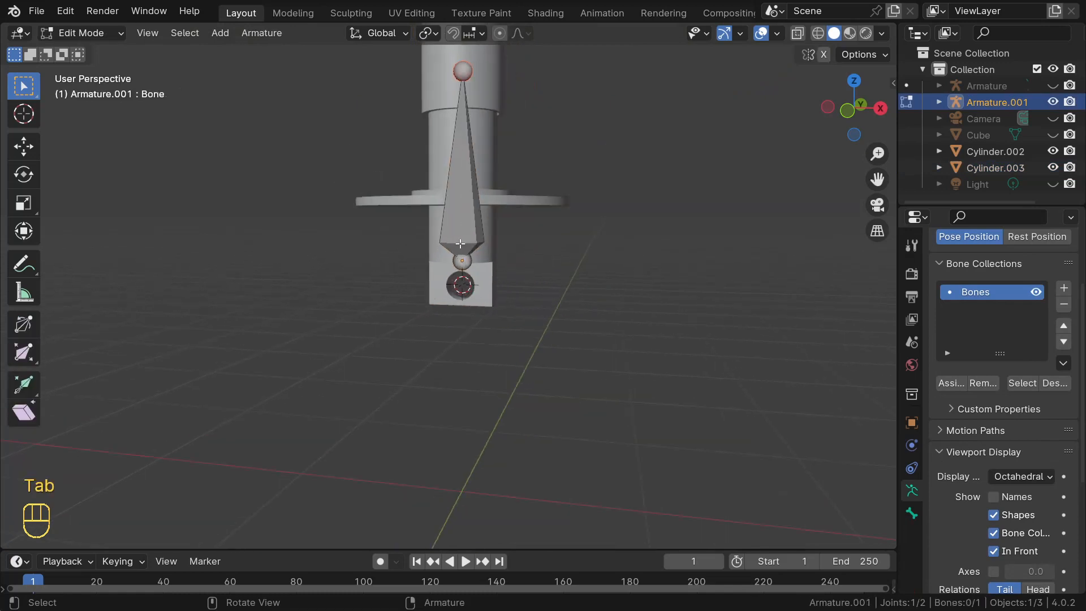
pyautogui.click(475, 242)
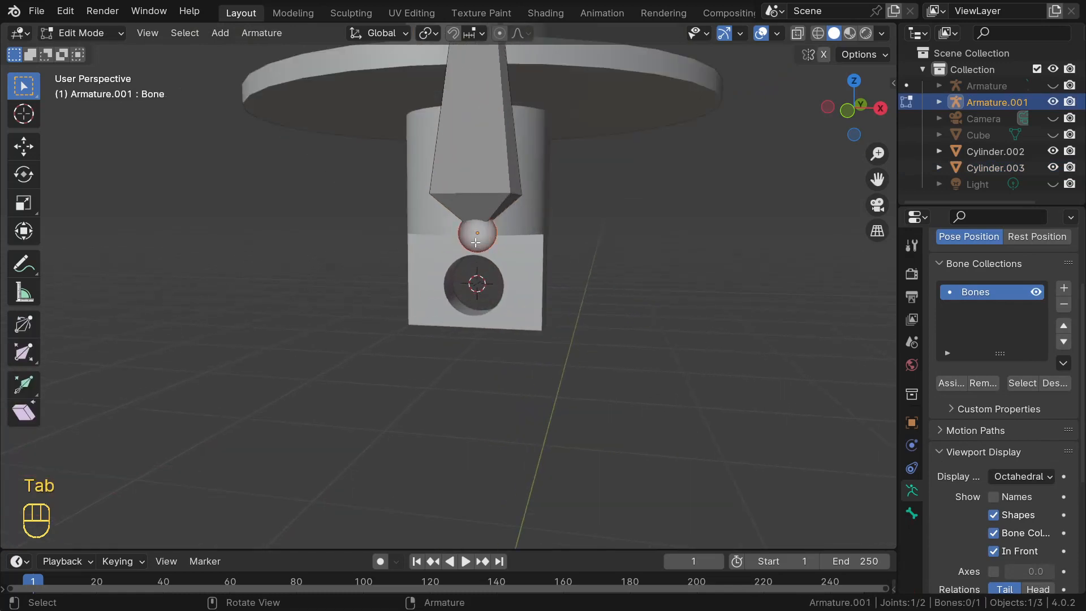
pyautogui.scroll(-4, 476, 242)
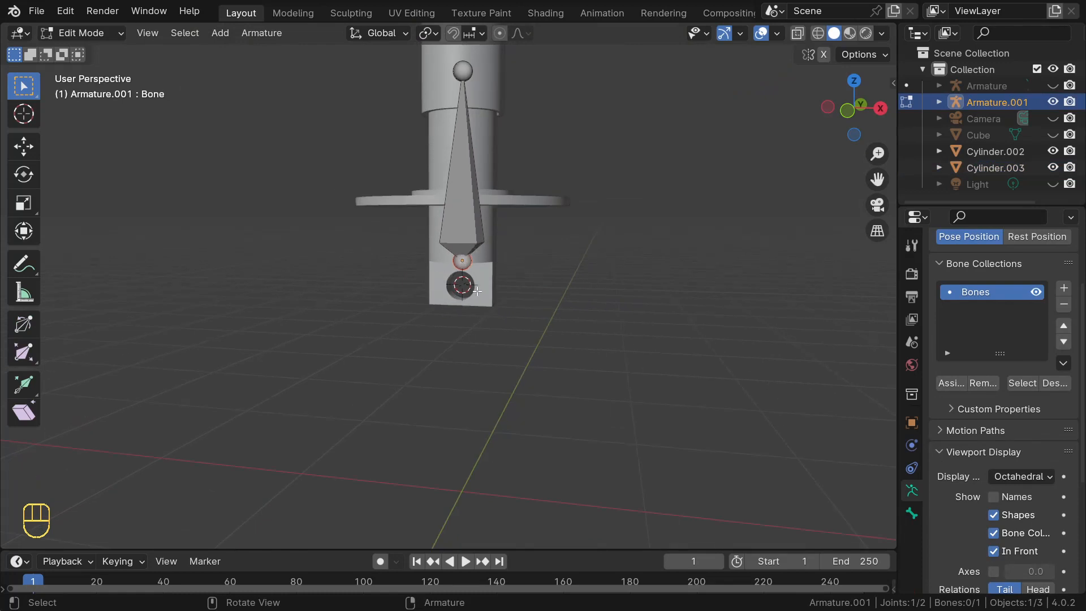
pyautogui.hotkey('shift', 's')
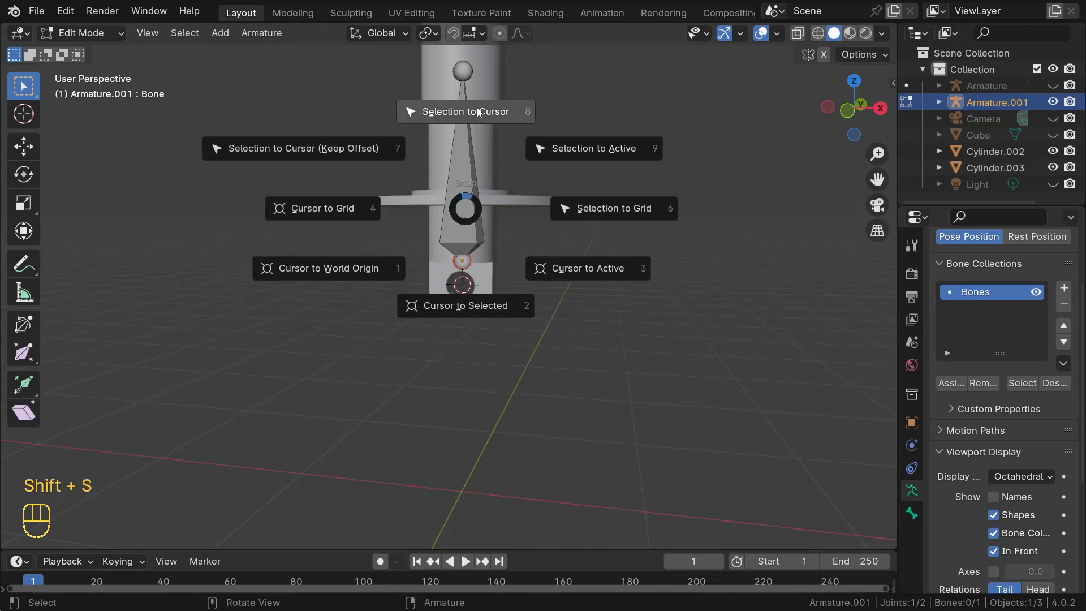
pyautogui.click(478, 111)
pyautogui.moveTo(478, 112); pyautogui.dragTo(436, 197, button='middle')
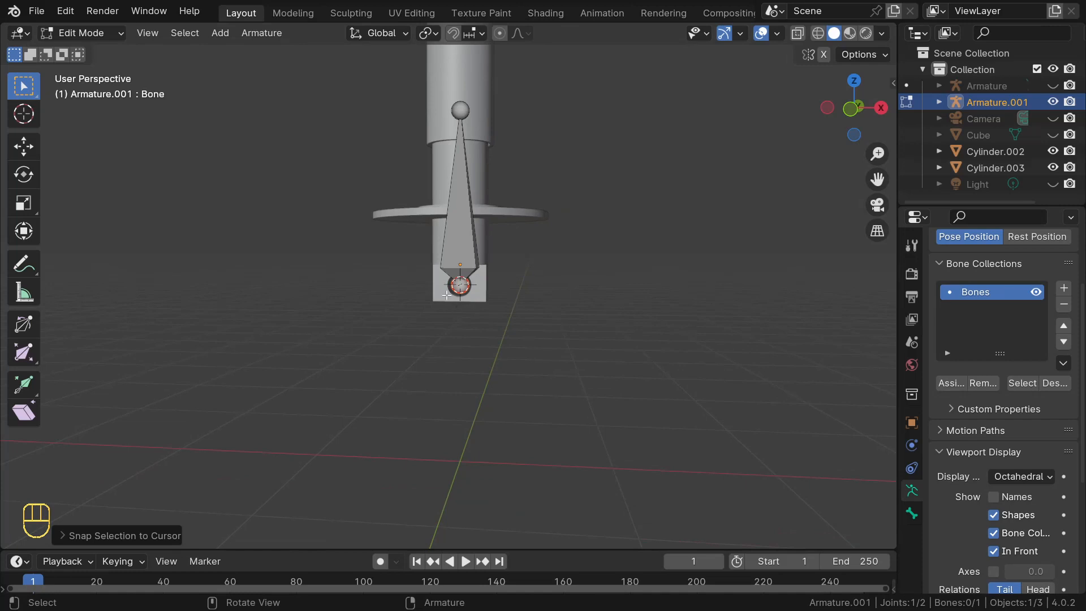
# - In front view, place the 3D cursor on the upper mounting hole and add a second bone there
pyautogui.press('KP_1')
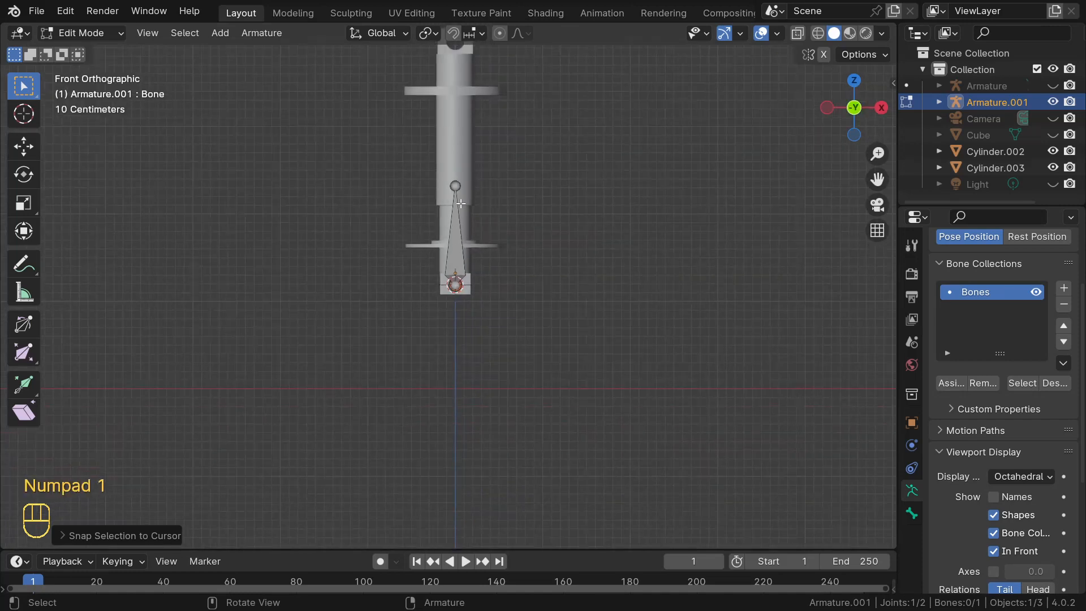
pyautogui.click(456, 186)
pyautogui.scroll(-1, 458, 186)
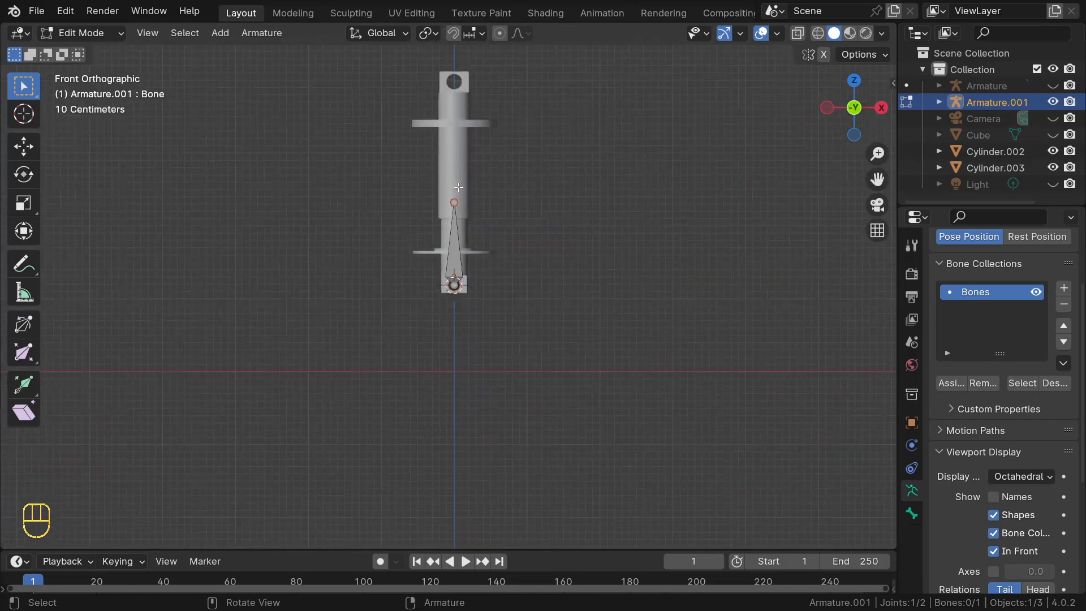
pyautogui.click(408, 234)
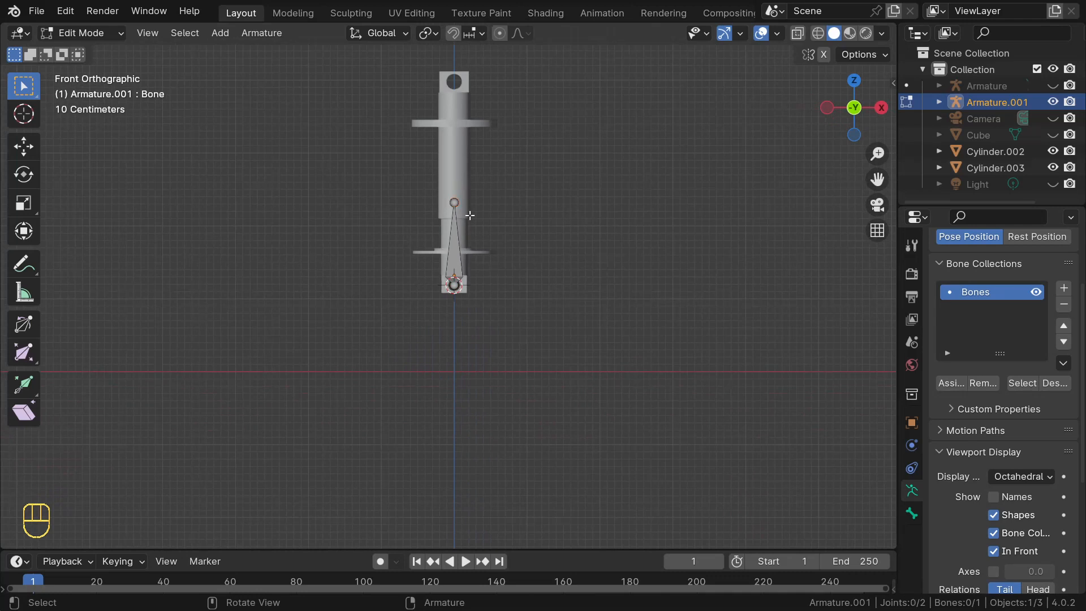
pyautogui.keyDown('shift'); pyautogui.rightClick(453, 82); pyautogui.keyUp('shift')
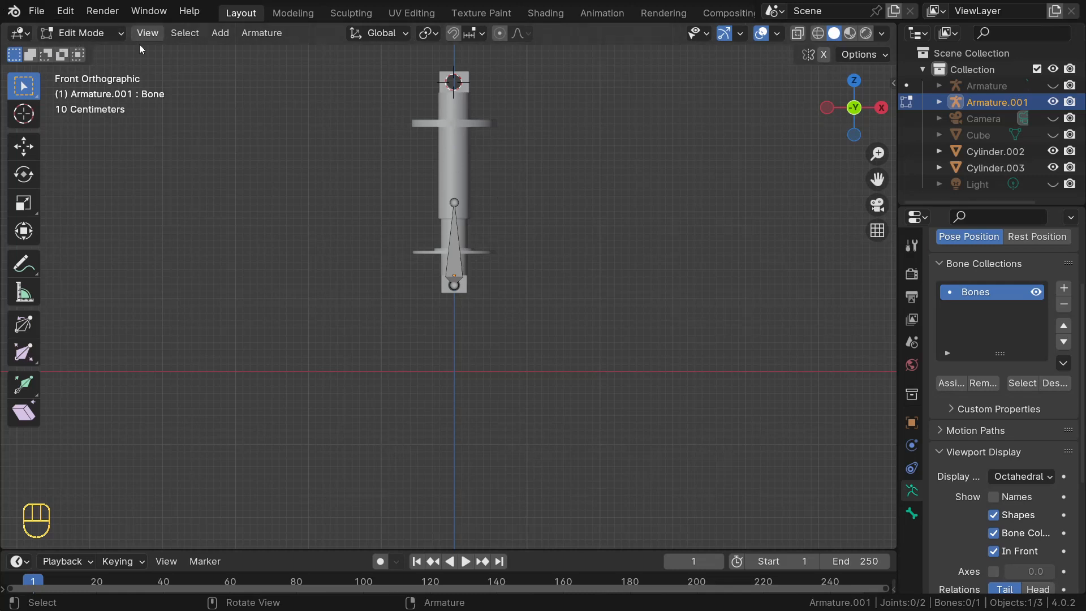
pyautogui.hotkey('shift', 'a')
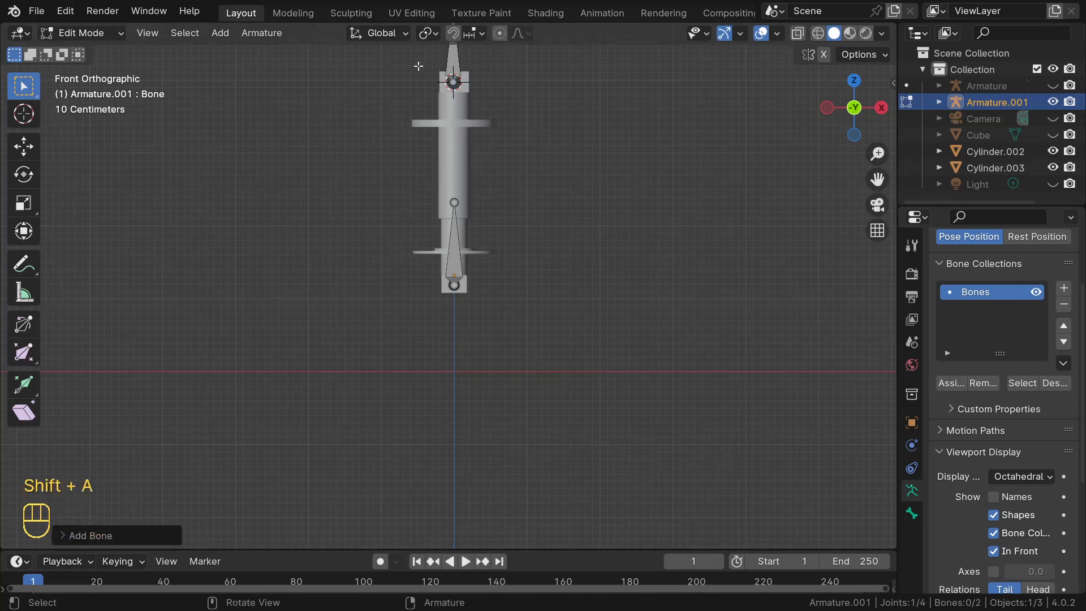
# - Move the new bone's tip about 2.4 m down along the Z axis so the bone points down inside the outer cylinder
pyautogui.scroll(-2, 454, 54)
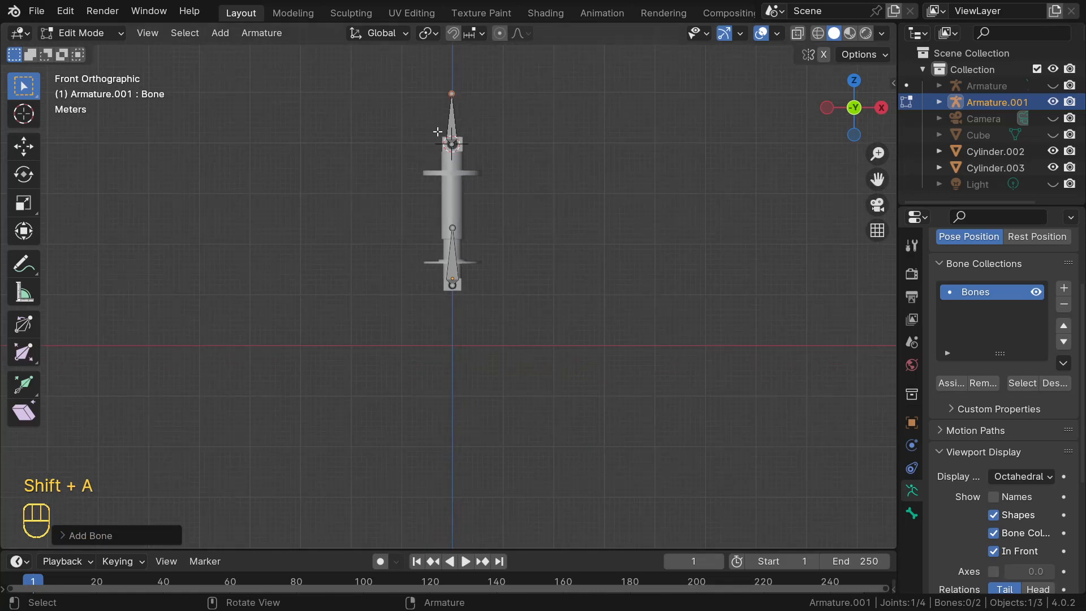
pyautogui.press('KP_Decimal')
pyautogui.scroll(3, 498, 297)
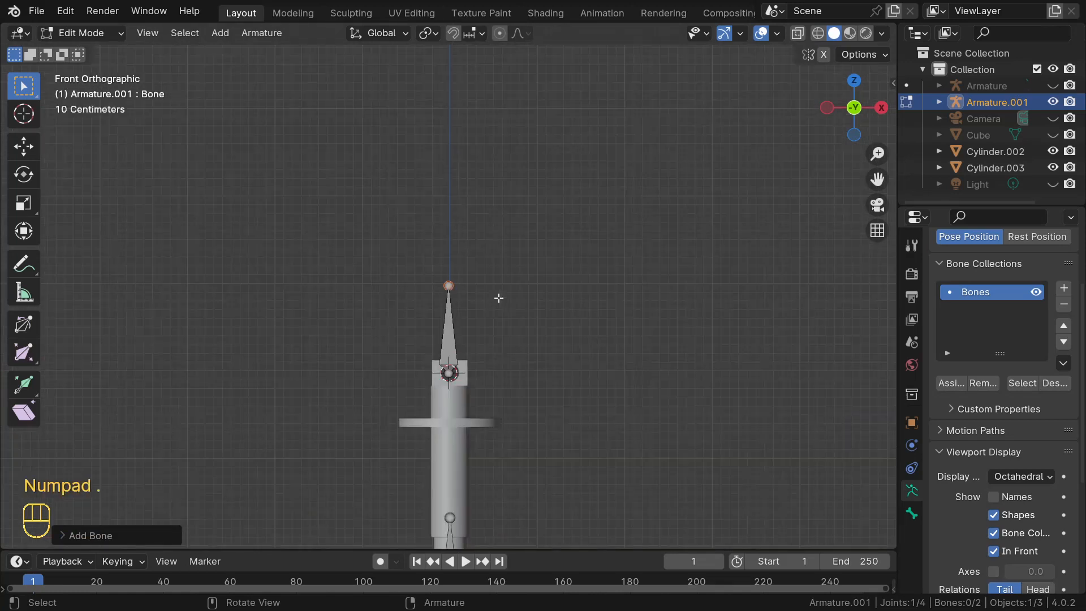
pyautogui.scroll(-1, 450, 301)
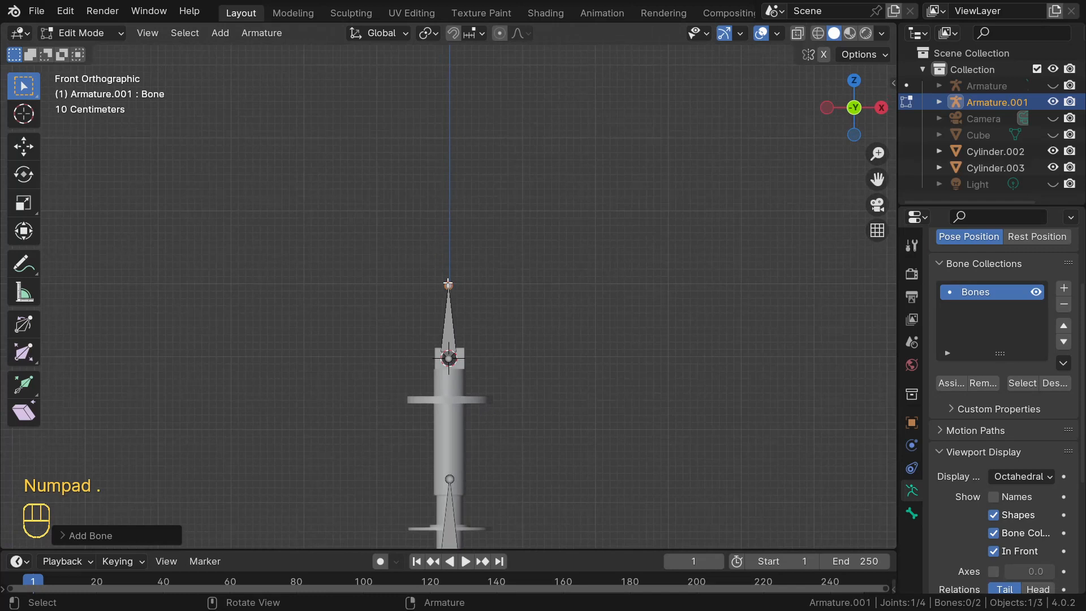
pyautogui.moveTo(437, 274); pyautogui.dragTo(457, 305)
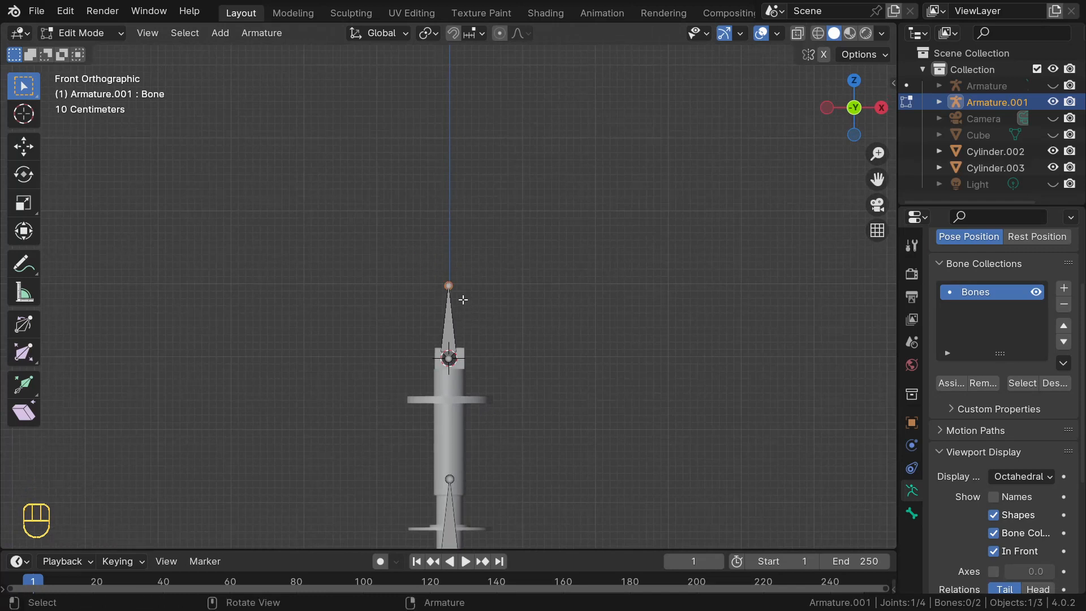
pyautogui.press('g')
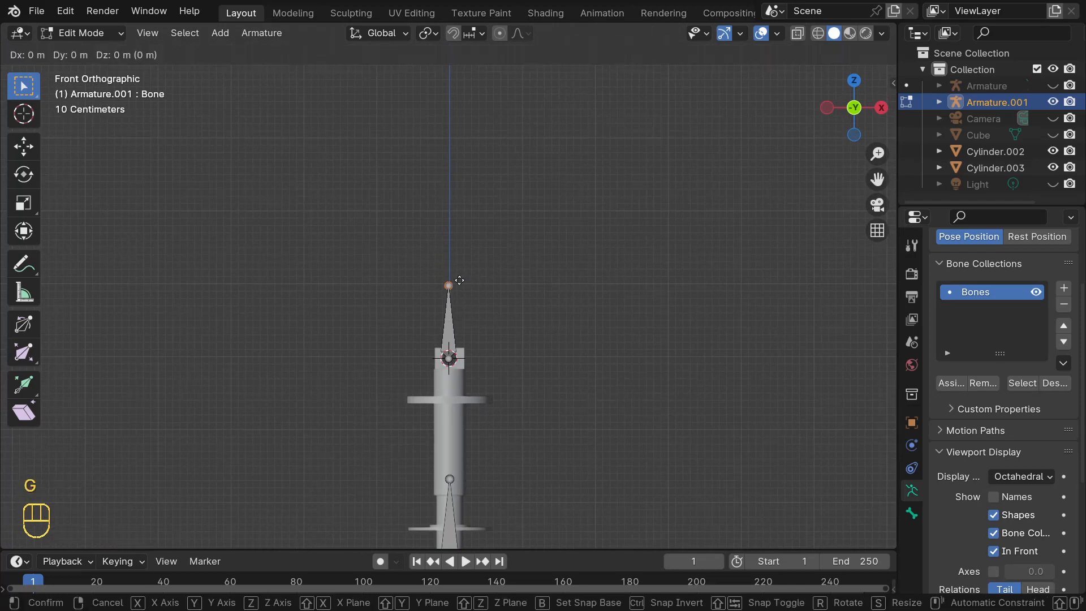
pyautogui.press('z')
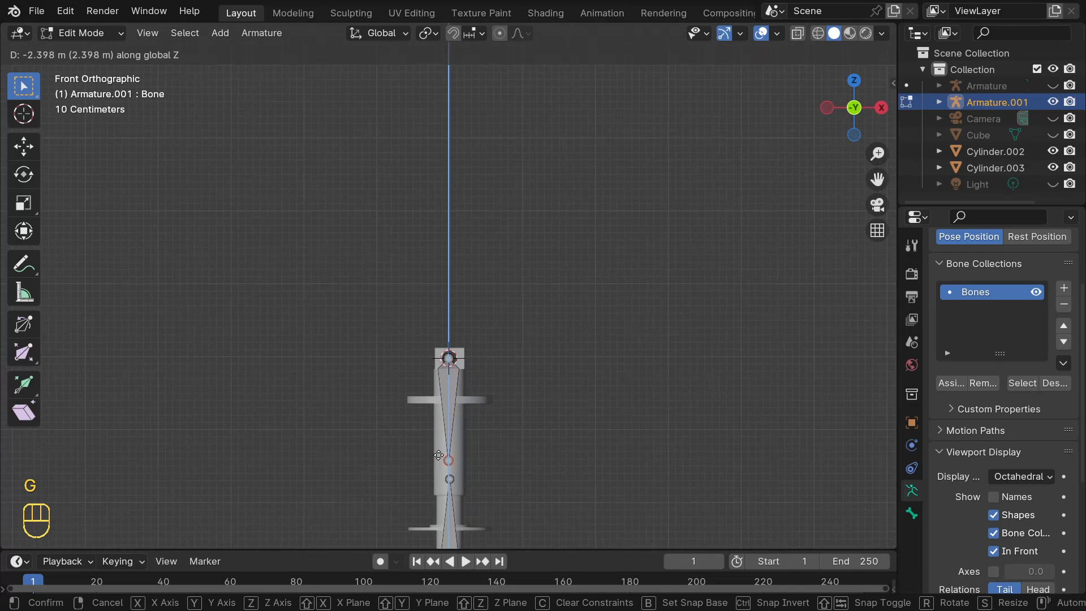
pyautogui.click(439, 455)
pyautogui.scroll(4, 472, 369)
pyautogui.scroll(-2, 471, 368)
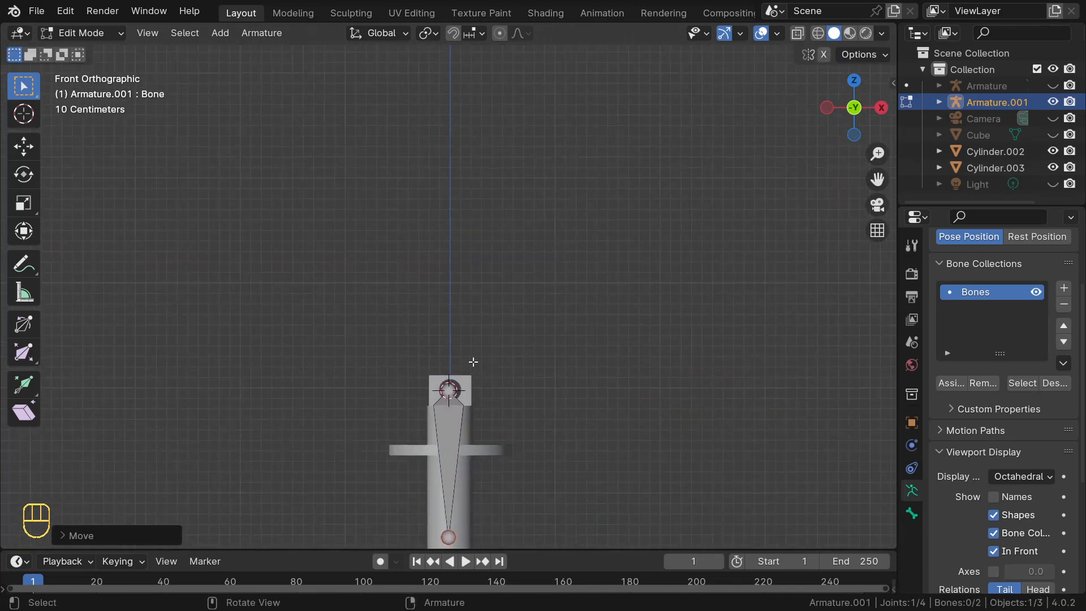
# - Shift the upper bone about 0.013 m along X in front view to centre it on the shaft
pyautogui.press('KP_Decimal')
pyautogui.scroll(1, 437, 108)
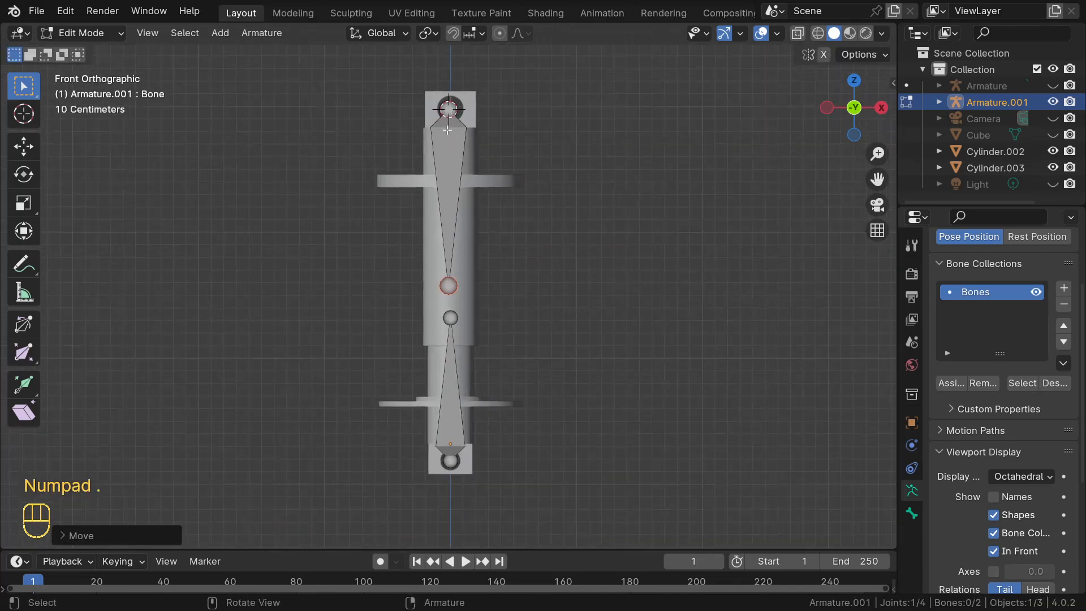
pyautogui.click(434, 174)
pyautogui.press('g')
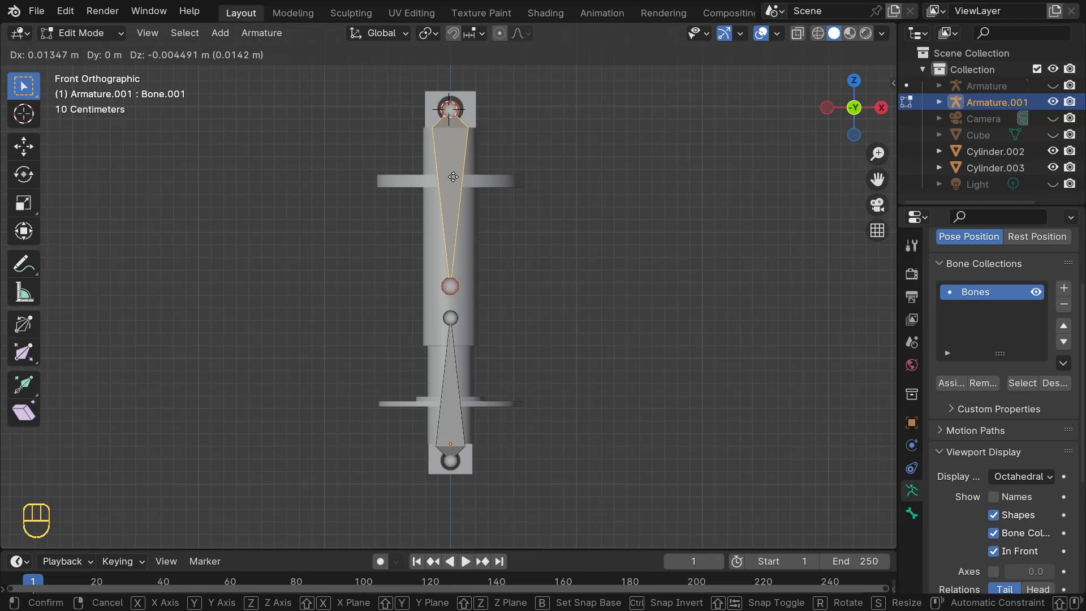
pyautogui.click(453, 176)
pyautogui.scroll(7, 457, 155)
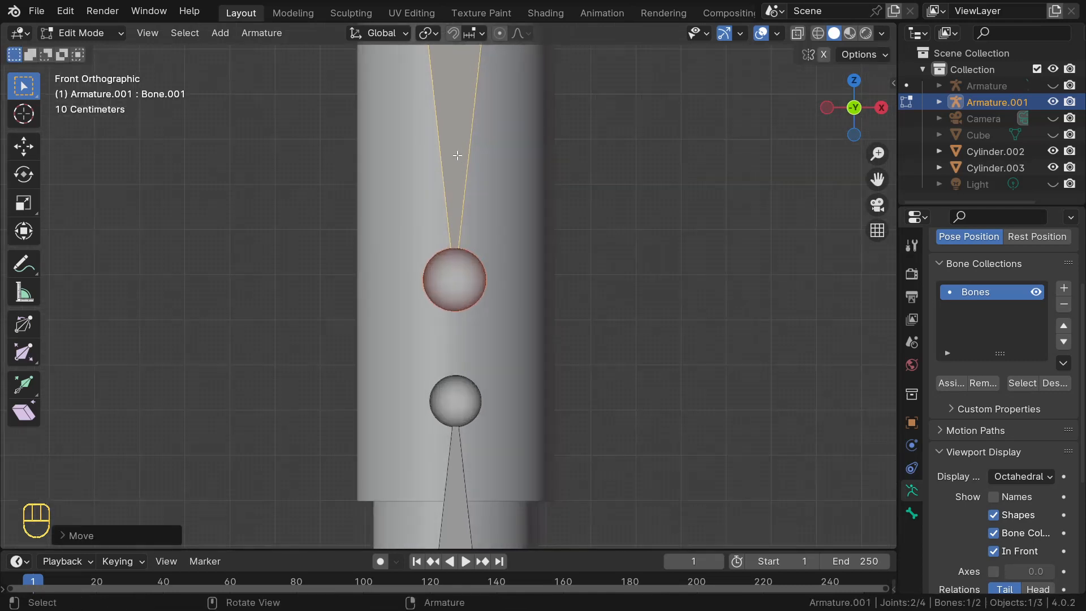
pyautogui.scroll(-7, 457, 154)
pyautogui.moveTo(457, 155); pyautogui.dragTo(321, 278, button='middle')
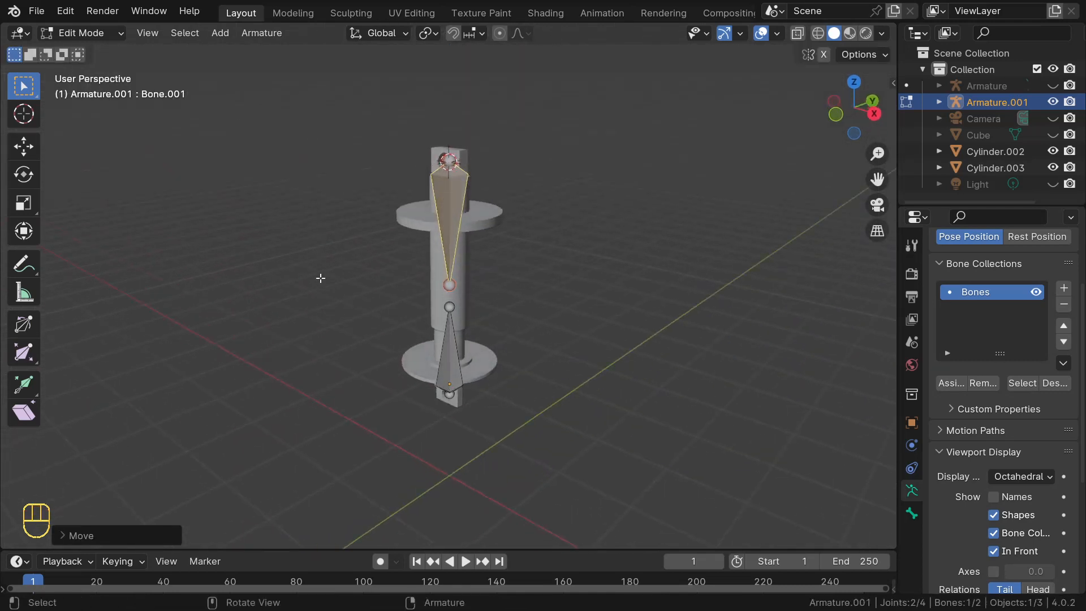
# - Shorten the upper bone by moving its lower tip up along Z to the upper disc's level, and leave Edit Mode
pyautogui.press('KP_1')
pyautogui.click(445, 285)
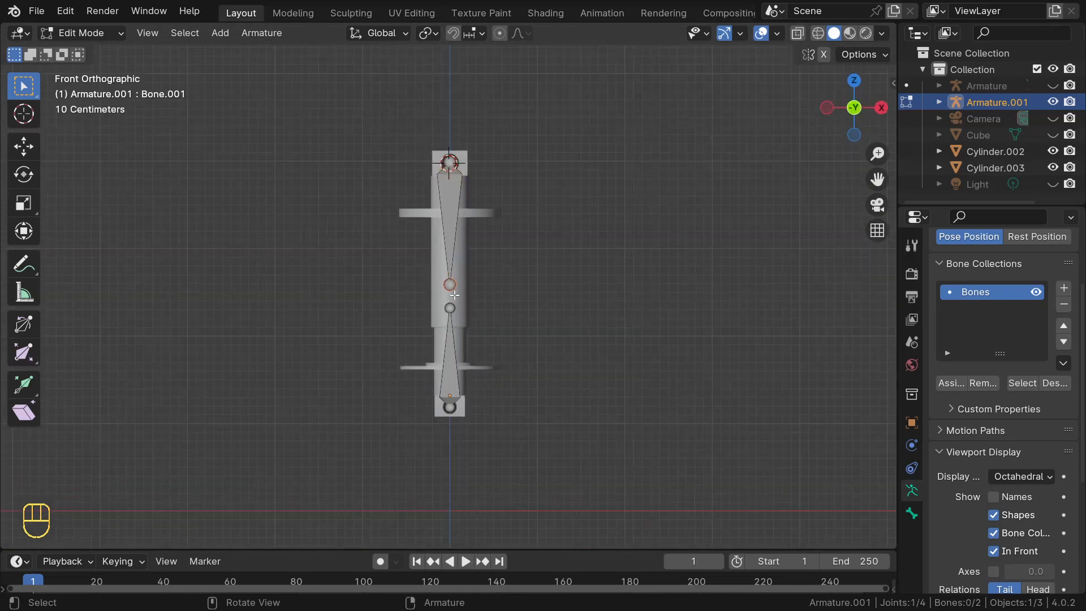
pyautogui.press('g')
pyautogui.press('z')
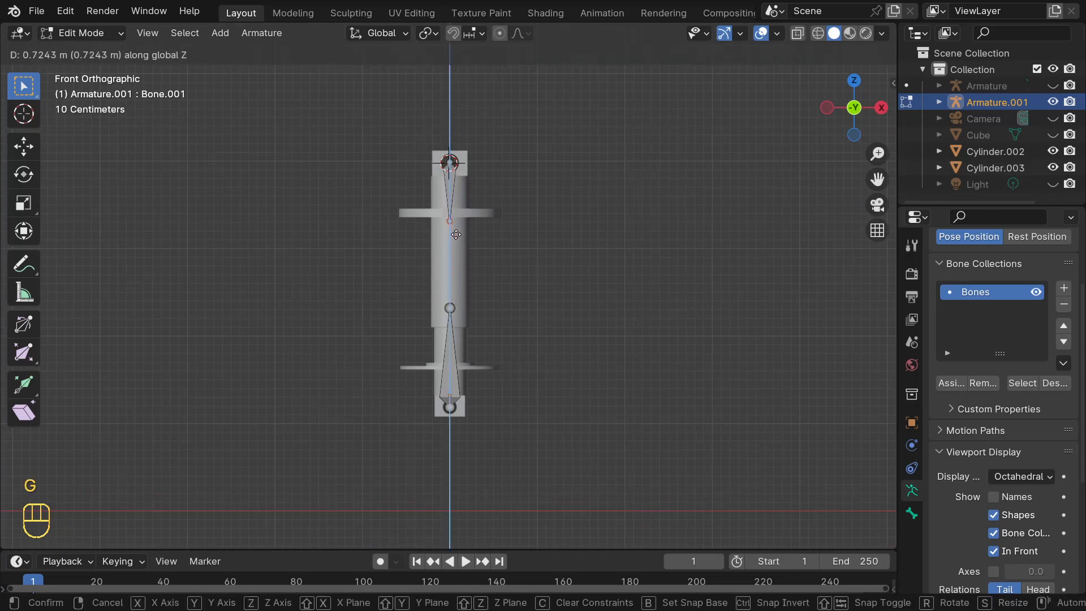
pyautogui.click(458, 230)
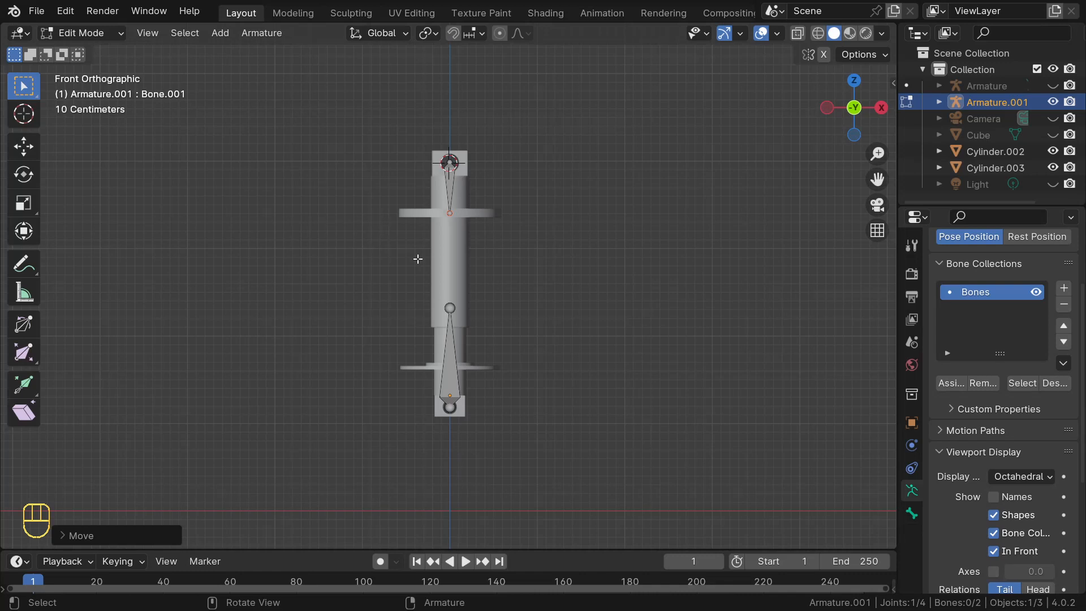
pyautogui.press('Tab')
# - Parent the outer cylinder (Cylinder.002) to the upper bone of Armature.001 in Pose Mode with the Bone option
pyautogui.moveTo(441, 253); pyautogui.dragTo(466, 222, button='middle')
pyautogui.scroll(4, 432, 277)
pyautogui.scroll(-3, 432, 276)
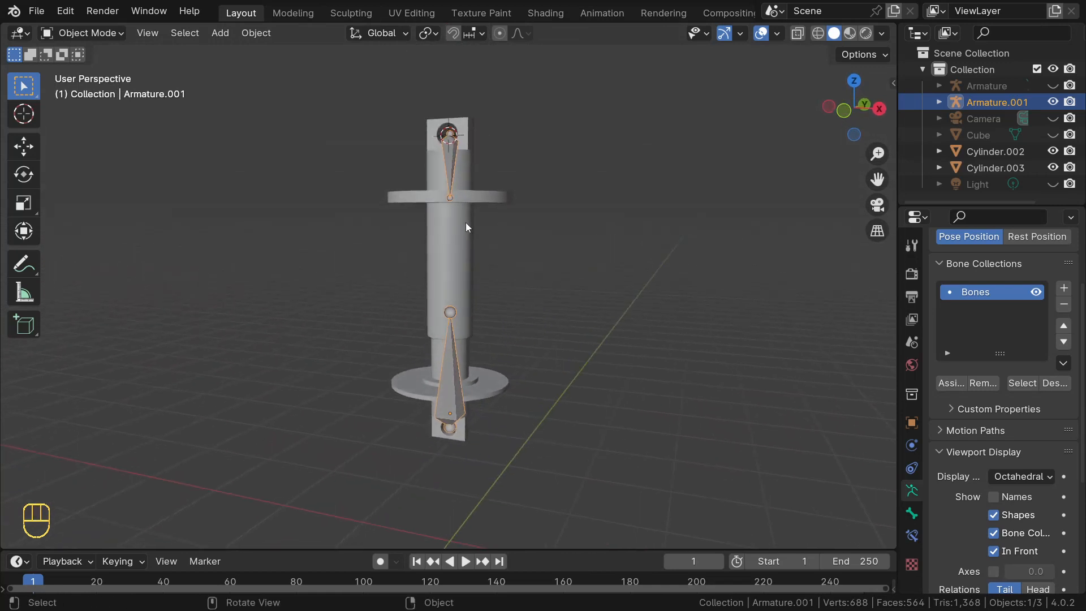
pyautogui.click(442, 238)
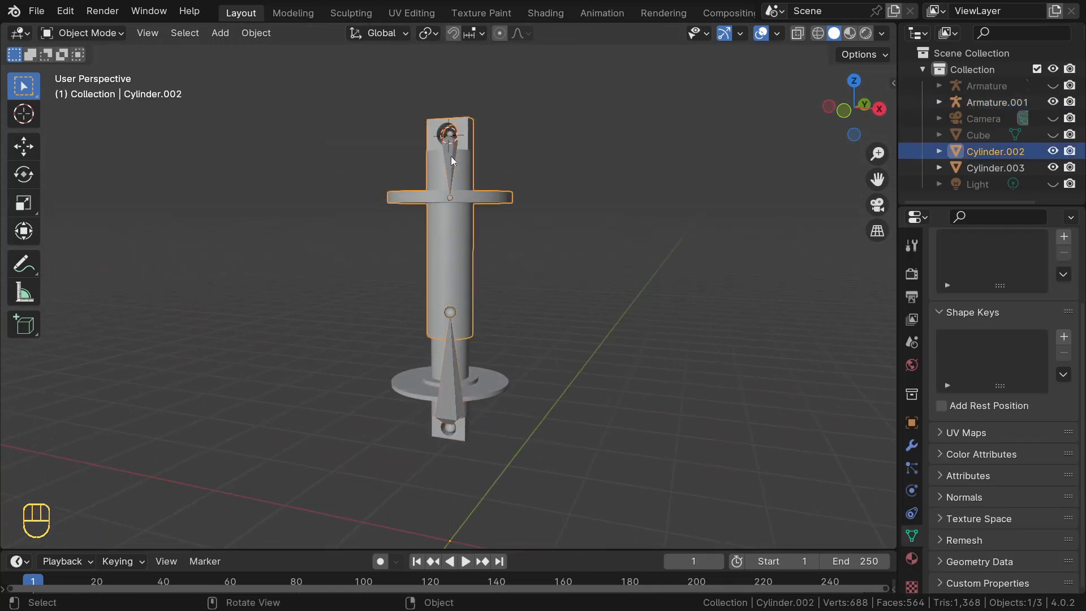
pyautogui.moveTo(417, 178); pyautogui.dragTo(454, 227, button='middle')
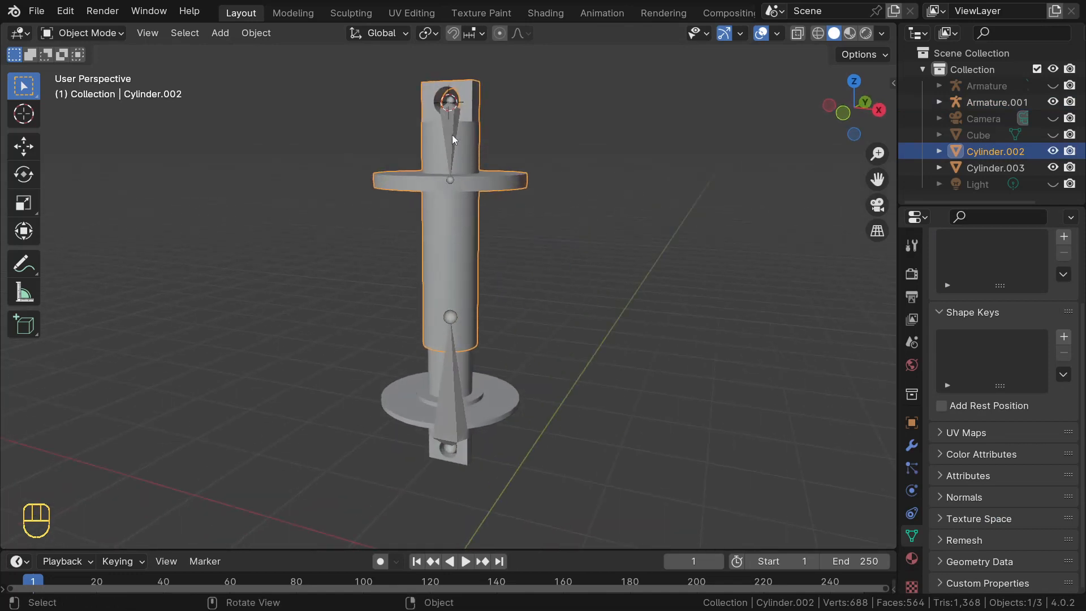
pyautogui.press('shift')
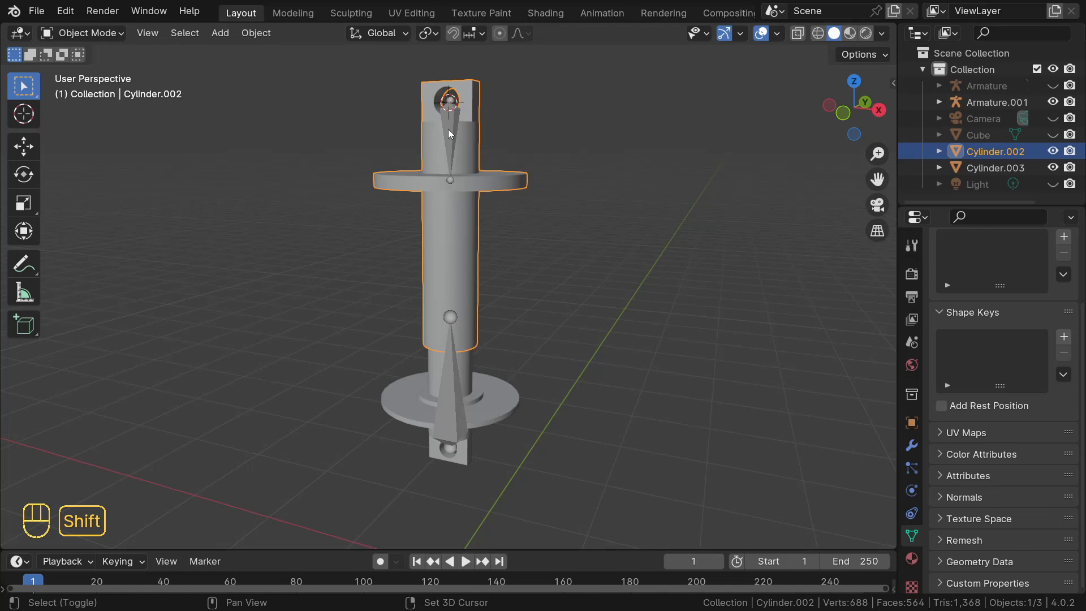
pyautogui.keyDown('shift'); pyautogui.click(449, 131); pyautogui.keyUp('shift')
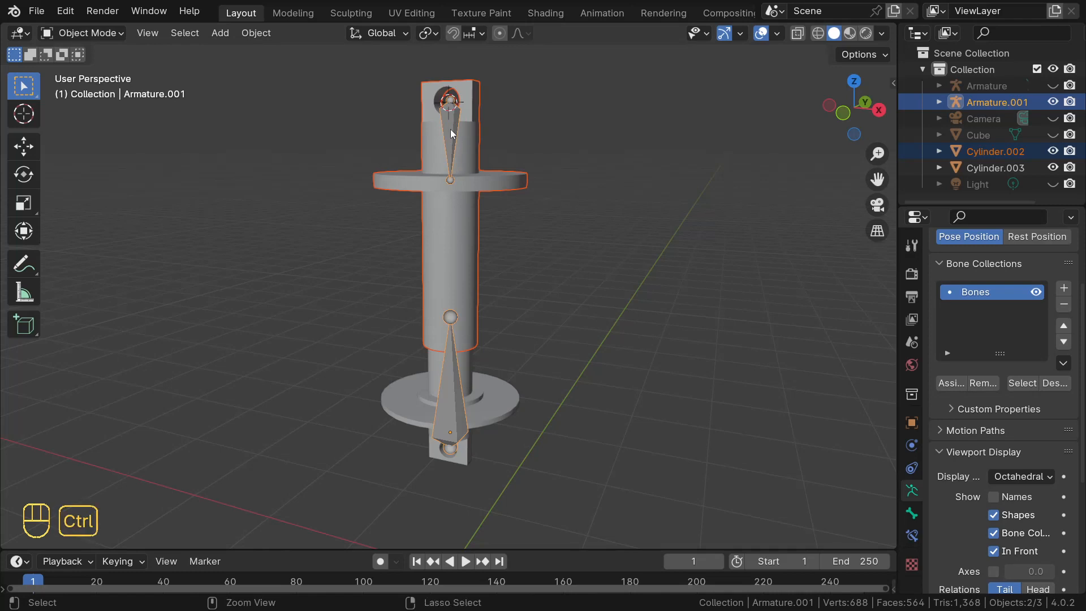
pyautogui.hotkey('ctrl', 'Tab')
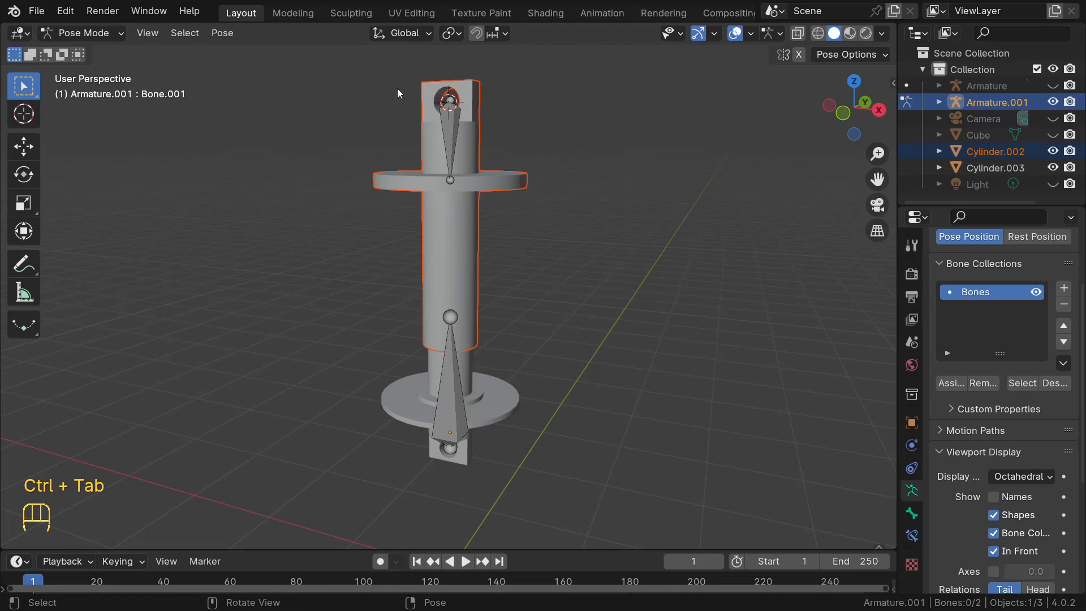
pyautogui.click(450, 134)
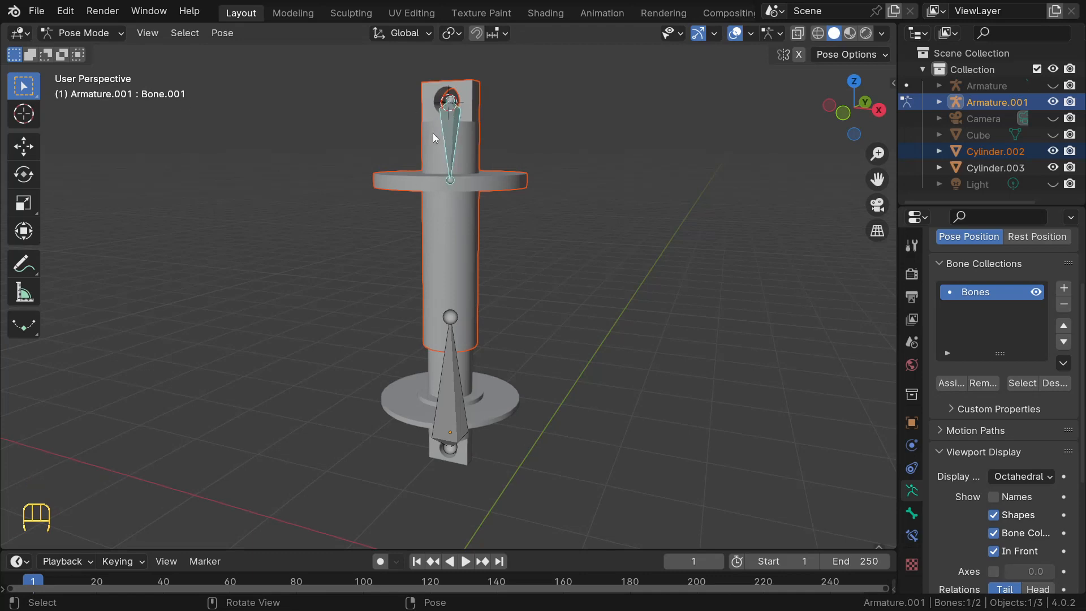
pyautogui.hotkey('ctrl', 'p')
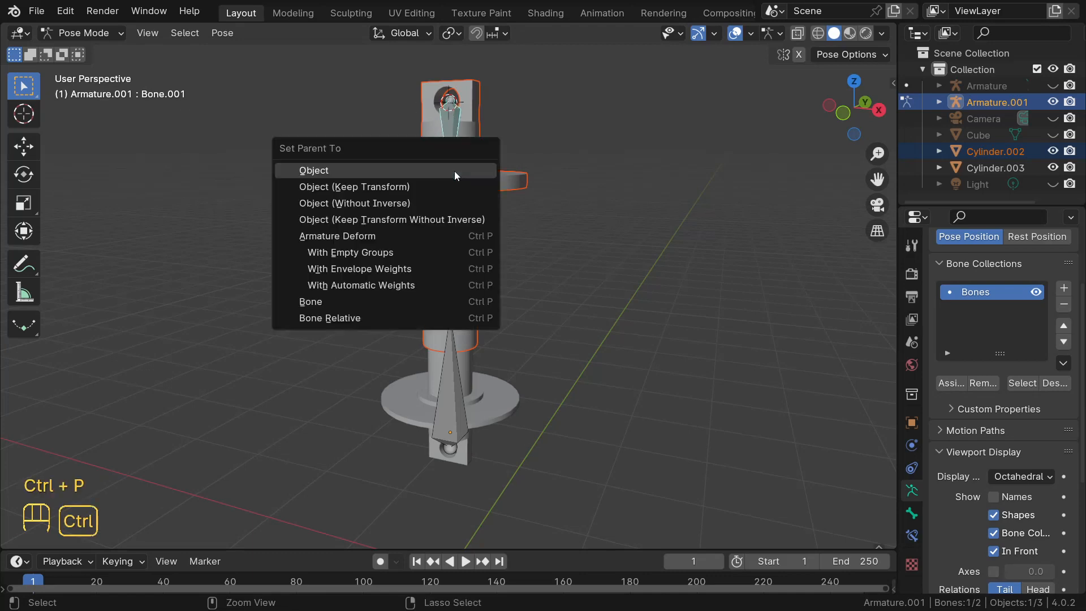
pyautogui.click(327, 303)
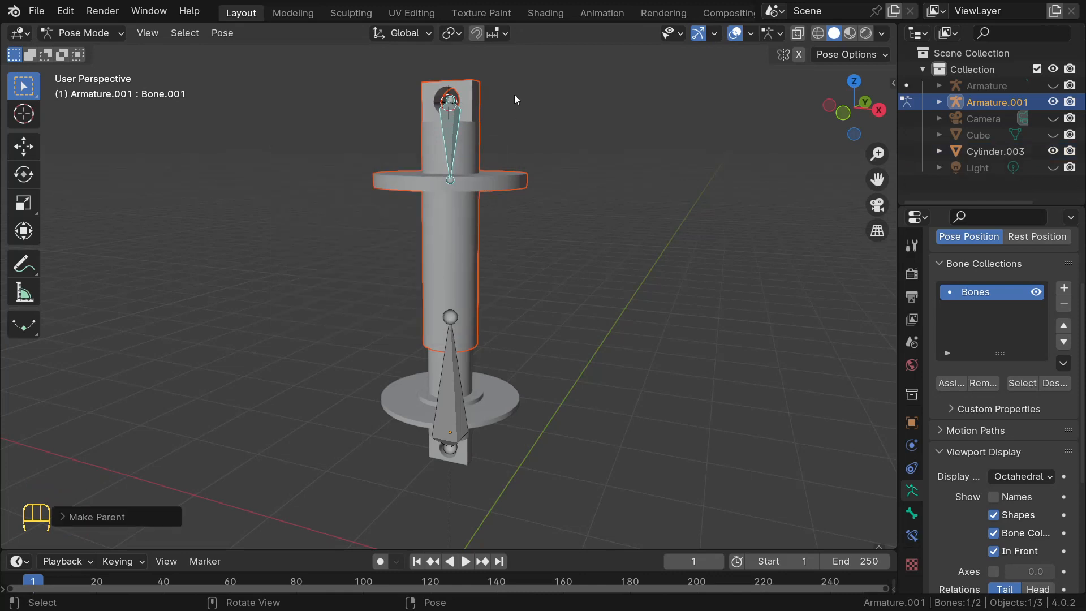
# - Test-move the upper bone to check that the outer cylinder follows it, and cancel the movement
pyautogui.moveTo(441, 126); pyautogui.dragTo(474, 127, button='middle')
pyautogui.click(452, 124)
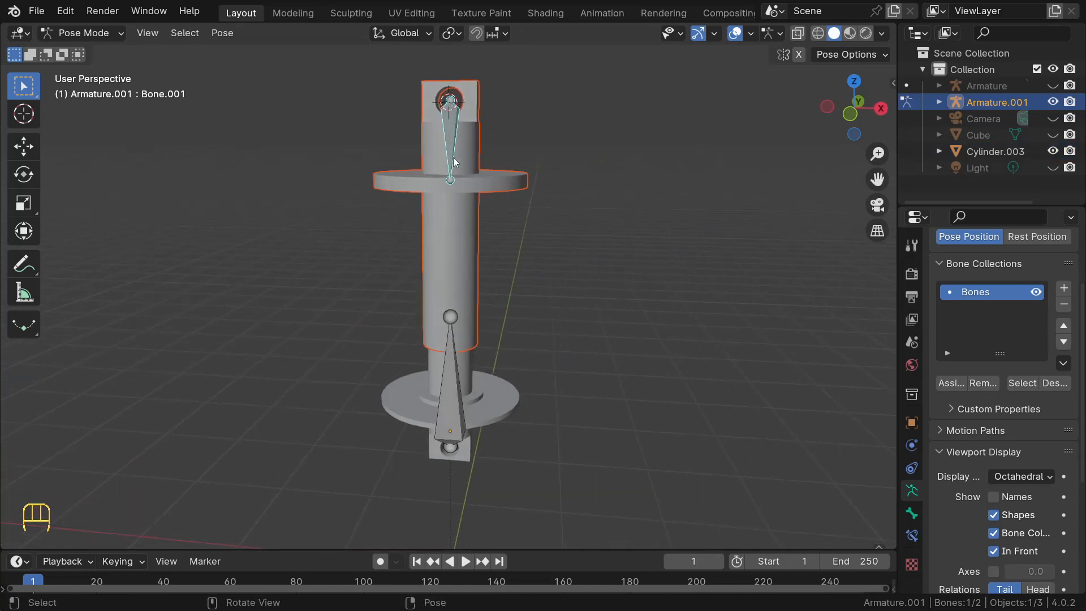
pyautogui.press('g')
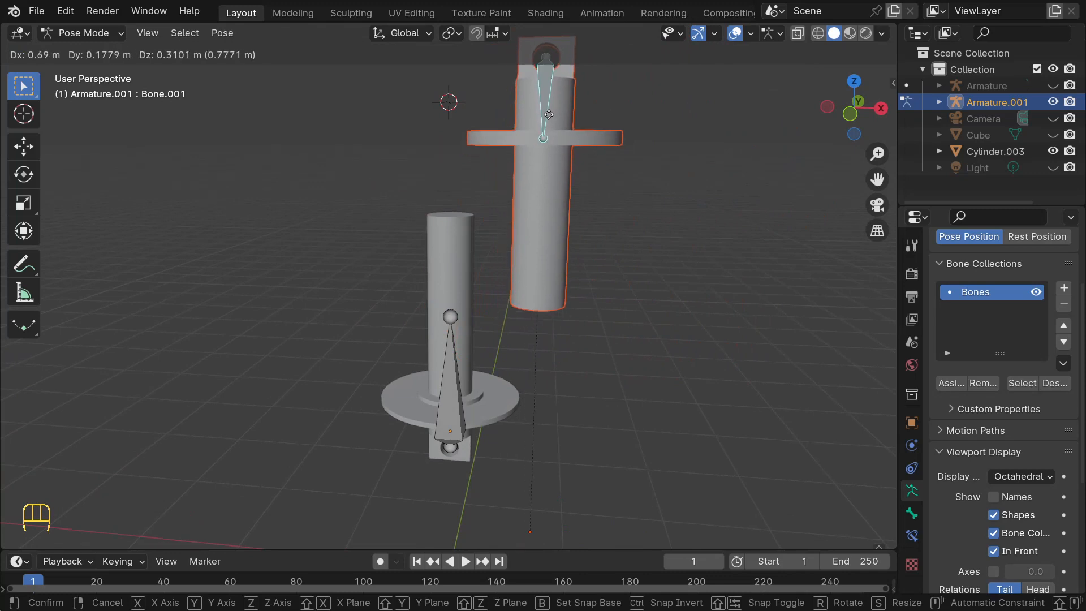
pyautogui.rightClick(548, 115)
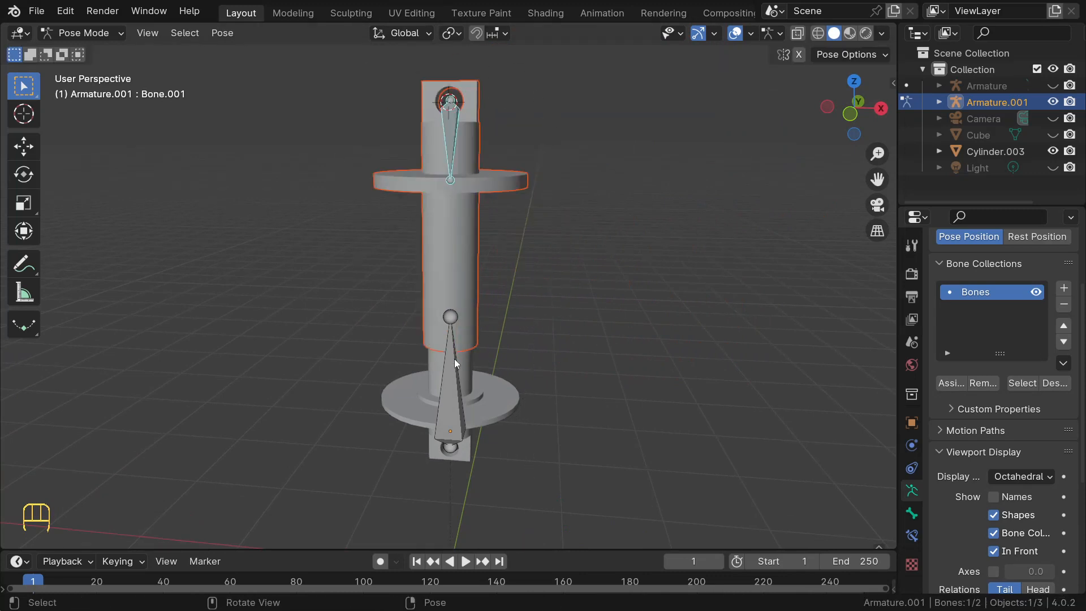
# - Parent the inner cylinder (Cylinder.003) to the lower bone of Armature.001 in Pose Mode with the Bone option
pyautogui.hotkey('ctrl', 'Tab')
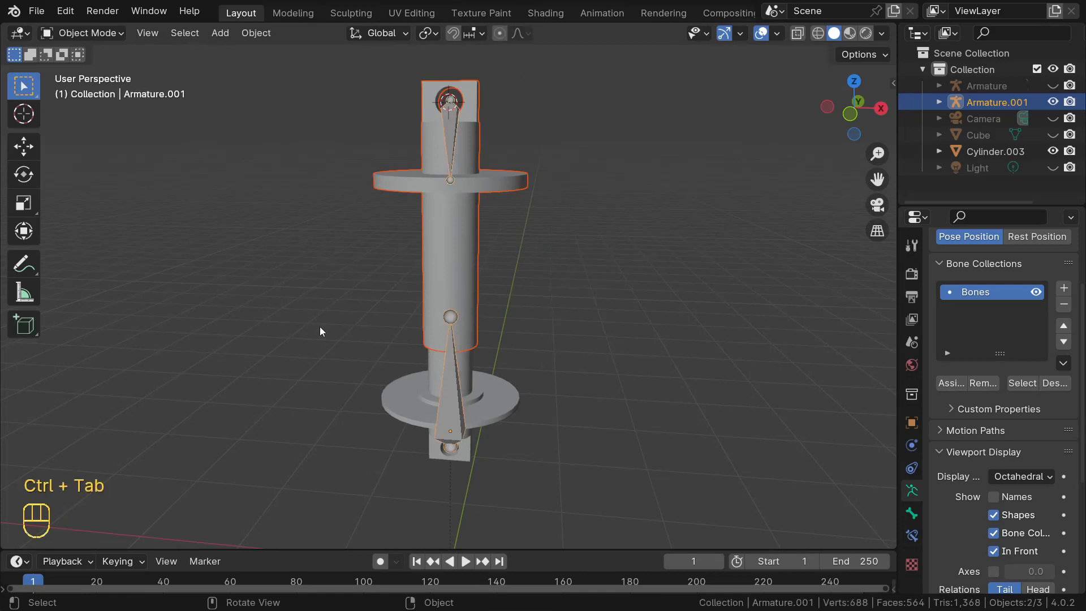
pyautogui.click(431, 368)
pyautogui.moveTo(450, 361); pyautogui.dragTo(401, 364, button='middle')
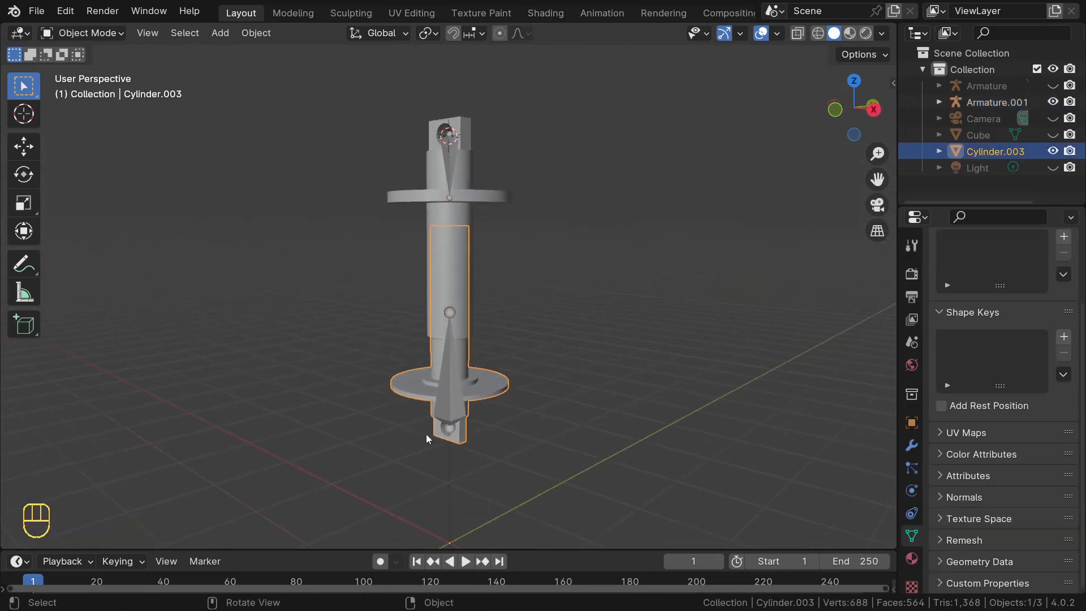
pyautogui.moveTo(456, 402)
pyautogui.mouseDown(button='middle')
pyautogui.moveTo(525, 397)
pyautogui.moveTo(456, 387)
pyautogui.mouseUp(button='middle')
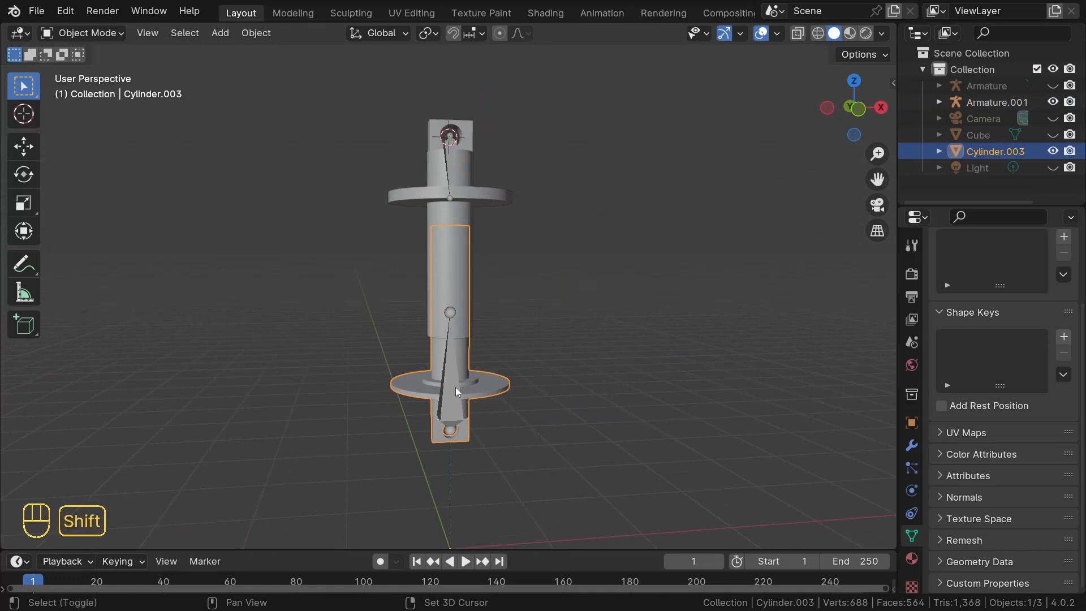
pyautogui.keyDown('shift'); pyautogui.click(450, 384); pyautogui.keyUp('shift')
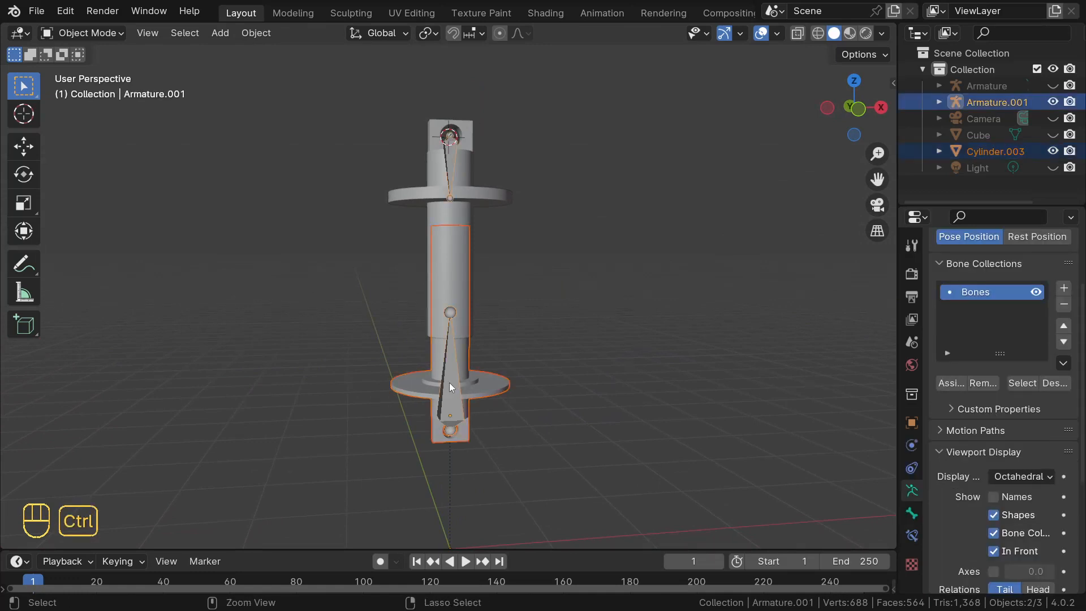
pyautogui.hotkey('ctrl', 'Tab')
pyautogui.moveTo(219, 171); pyautogui.dragTo(163, 172, button='middle')
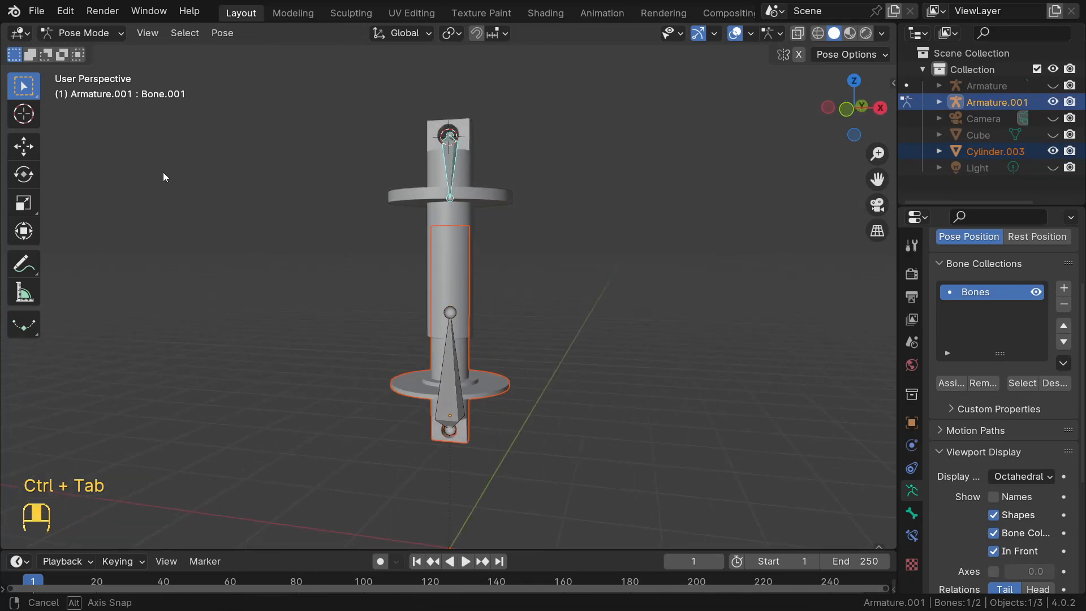
pyautogui.click(453, 398)
pyautogui.moveTo(463, 377); pyautogui.dragTo(385, 389, button='middle')
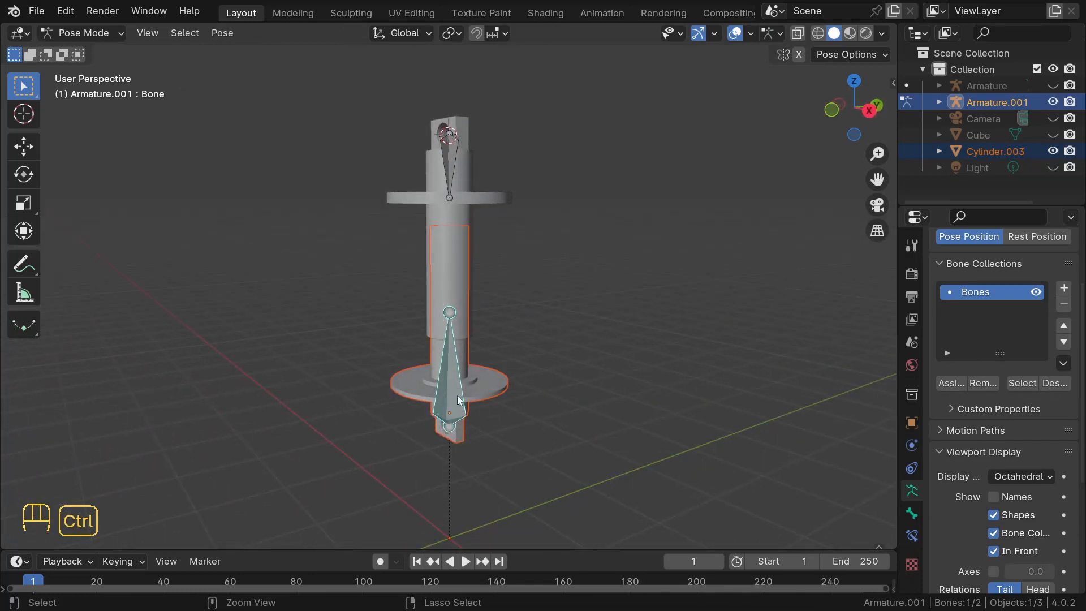
pyautogui.hotkey('ctrl', 'p')
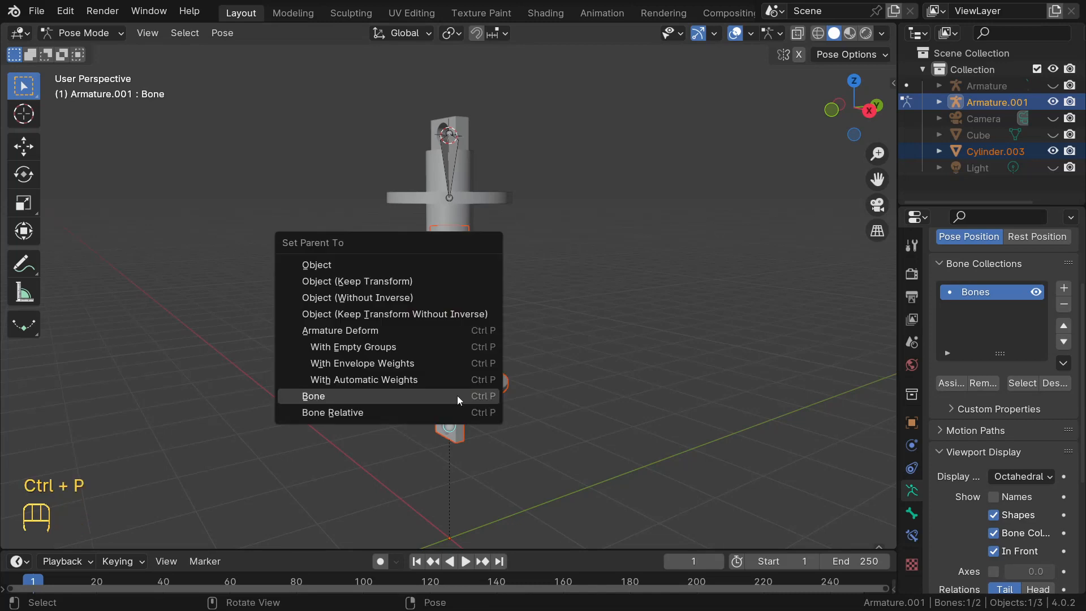
pyautogui.click(457, 395)
# - Test-move the lower bone and the upper bone to check that each carries its own cylinder, cancelling both movements
pyautogui.moveTo(439, 384); pyautogui.dragTo(492, 379, button='middle')
pyautogui.press('g')
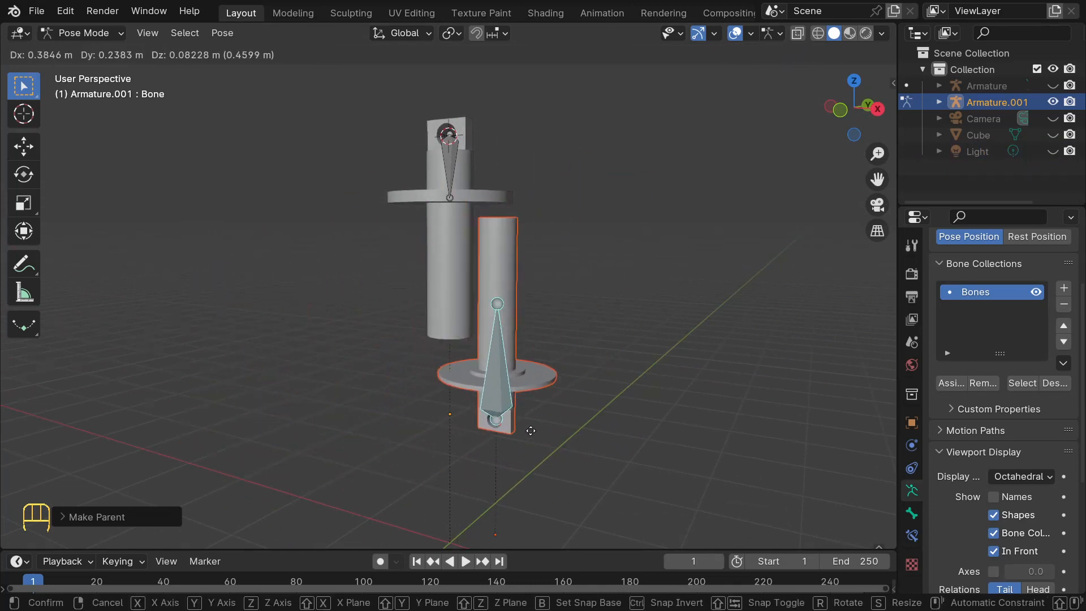
pyautogui.rightClick(481, 447)
pyautogui.click(446, 162)
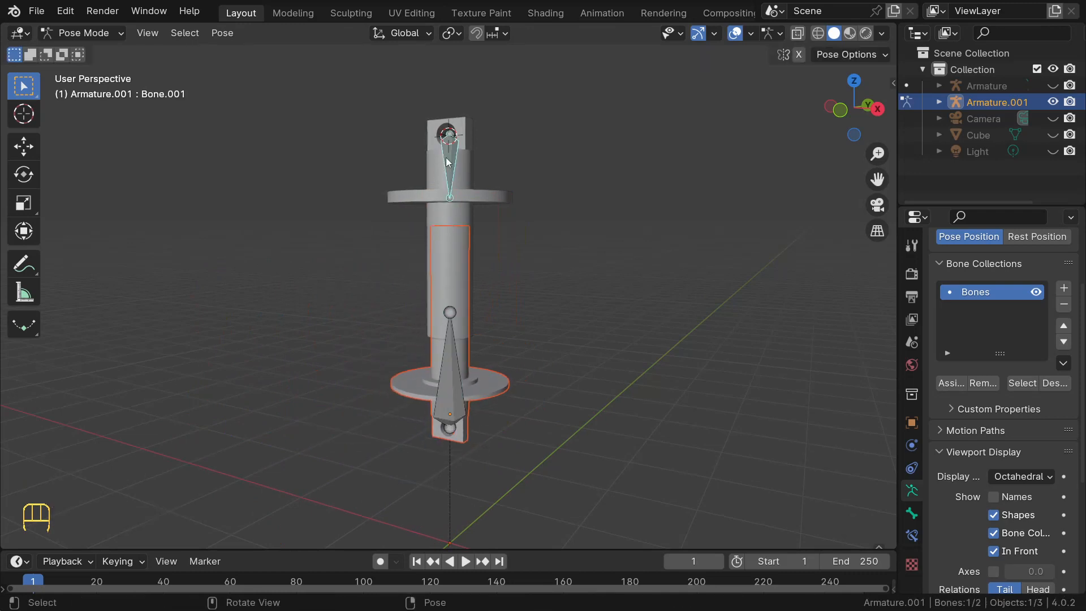
pyautogui.press('g')
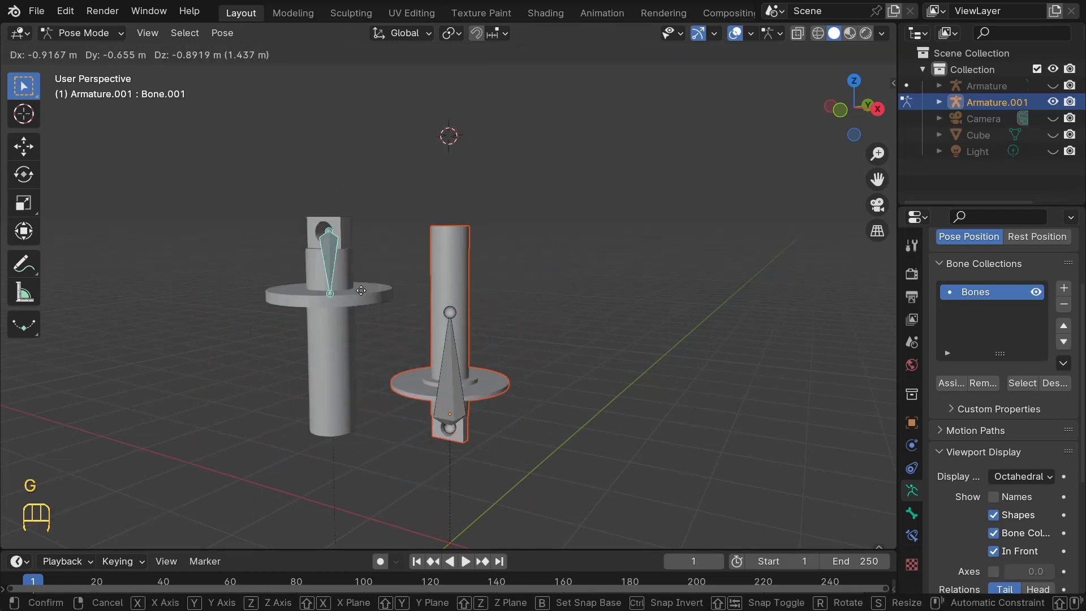
pyautogui.rightClick(480, 172)
# - Test-move the lower bone in front view to check the inner cylinder's attachment, and cancel the movement
pyautogui.press('KP_1')
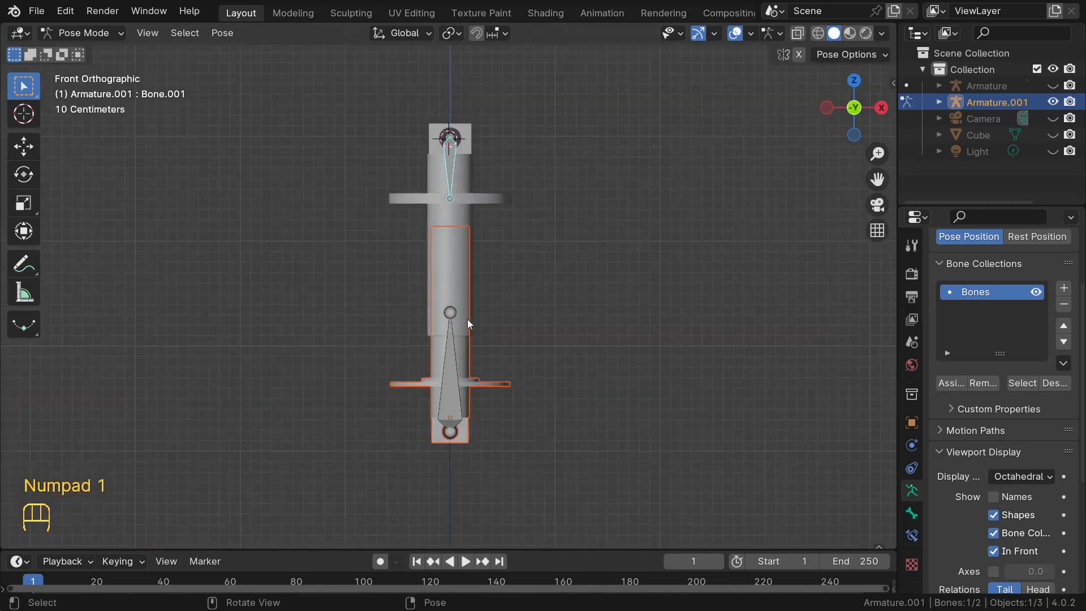
pyautogui.scroll(-1, 435, 356)
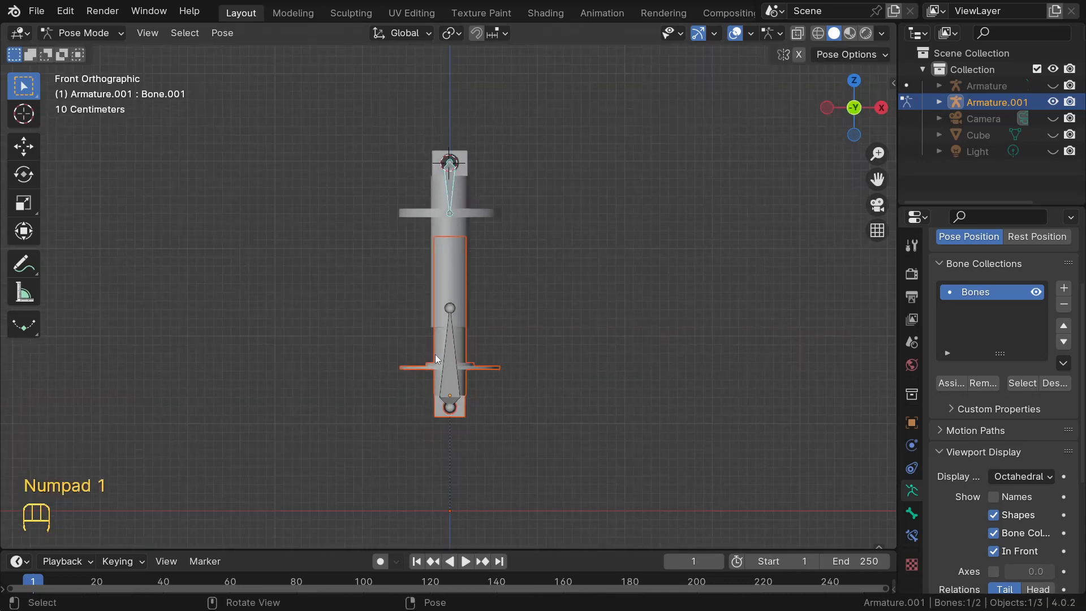
pyautogui.click(452, 380)
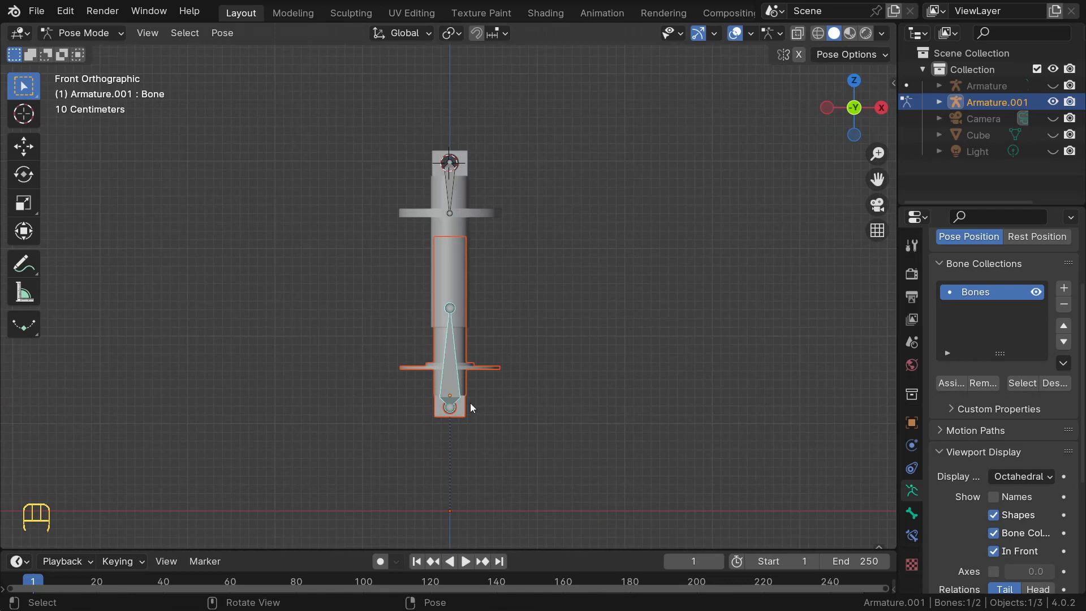
pyautogui.press('g')
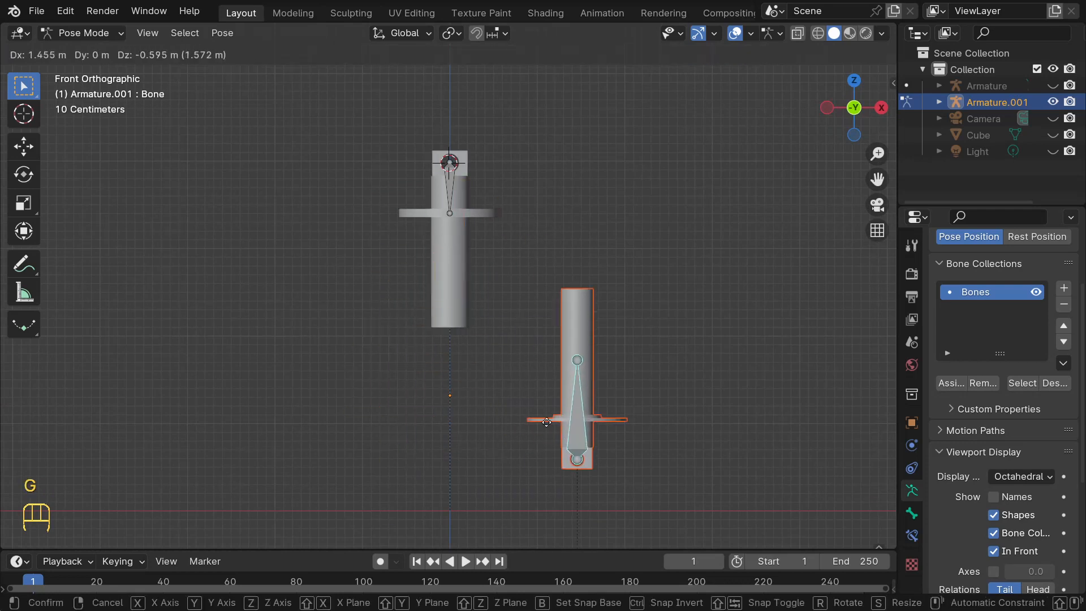
pyautogui.rightClick(565, 458)
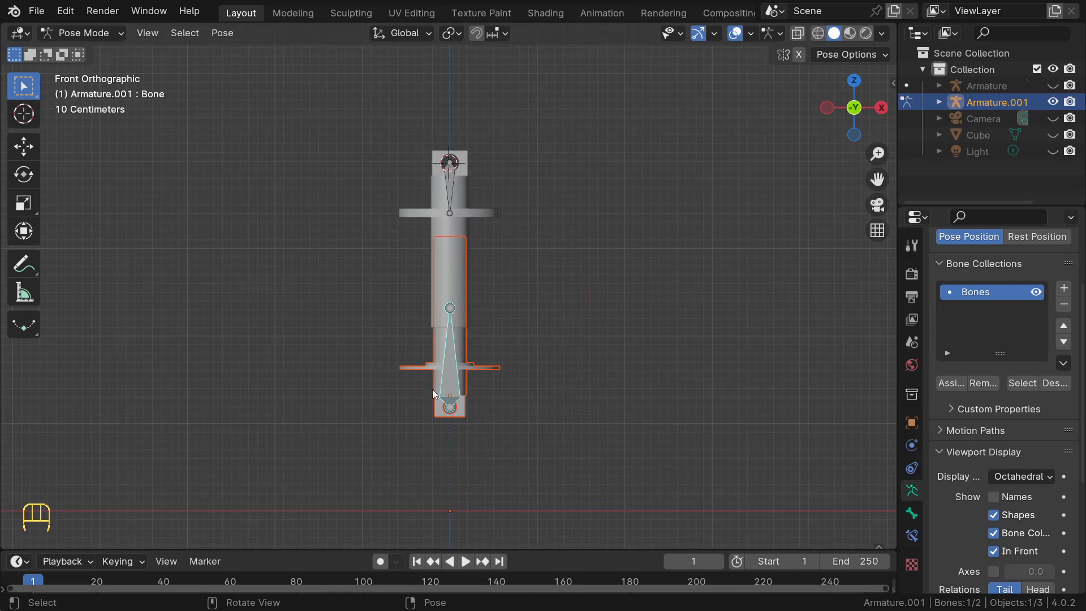
pyautogui.scroll(3, 452, 369)
pyautogui.scroll(-2, 451, 368)
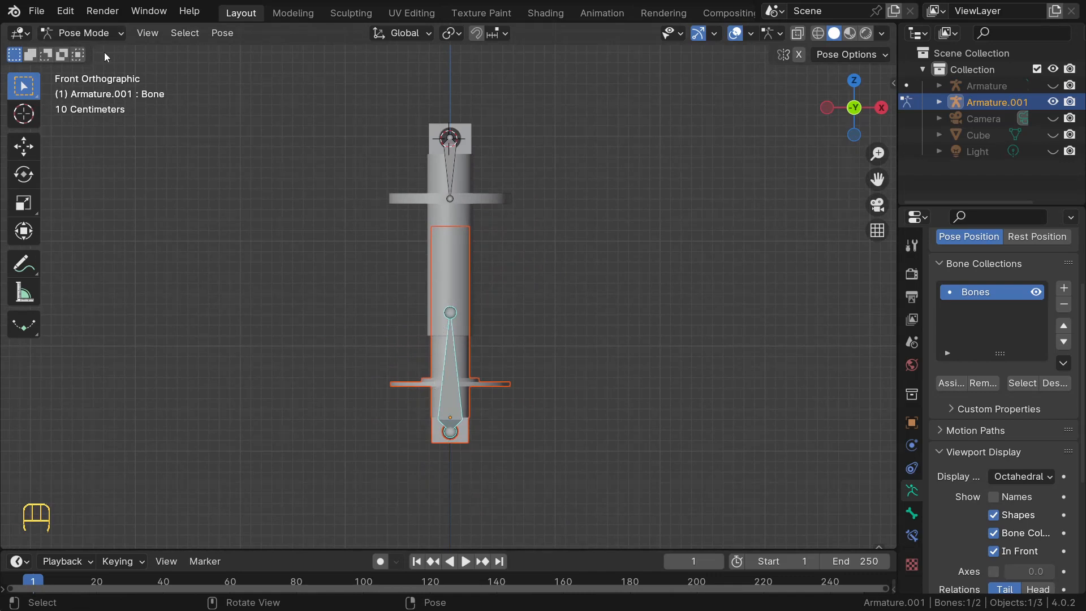
# - Add a Damped Track bone constraint to the lower bone with Armature.001 as the target and Bone.001 as the target bone
pyautogui.click(911, 535)
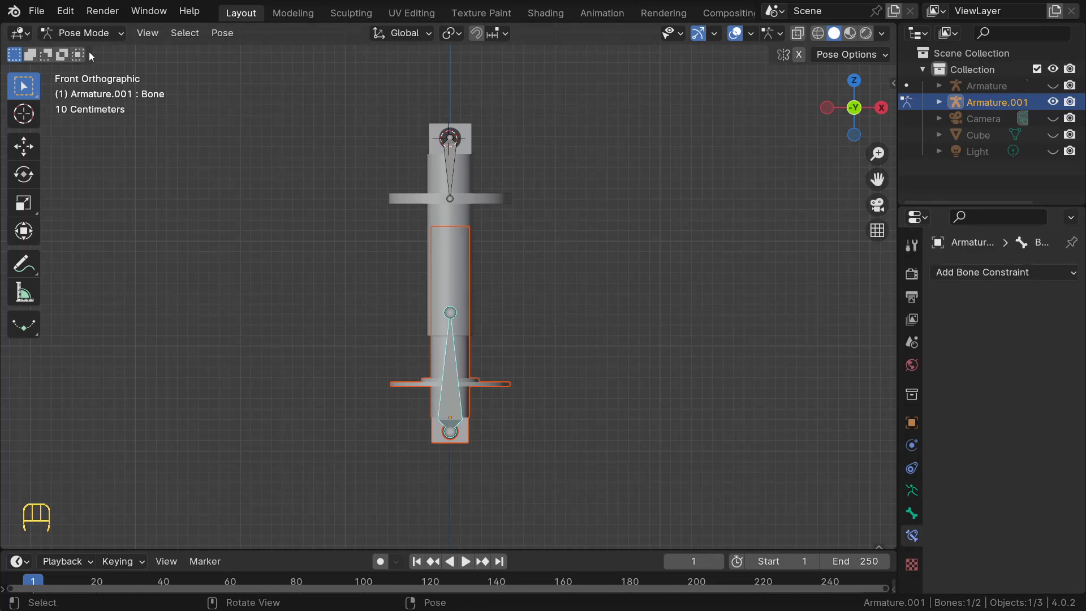
pyautogui.click(1043, 270)
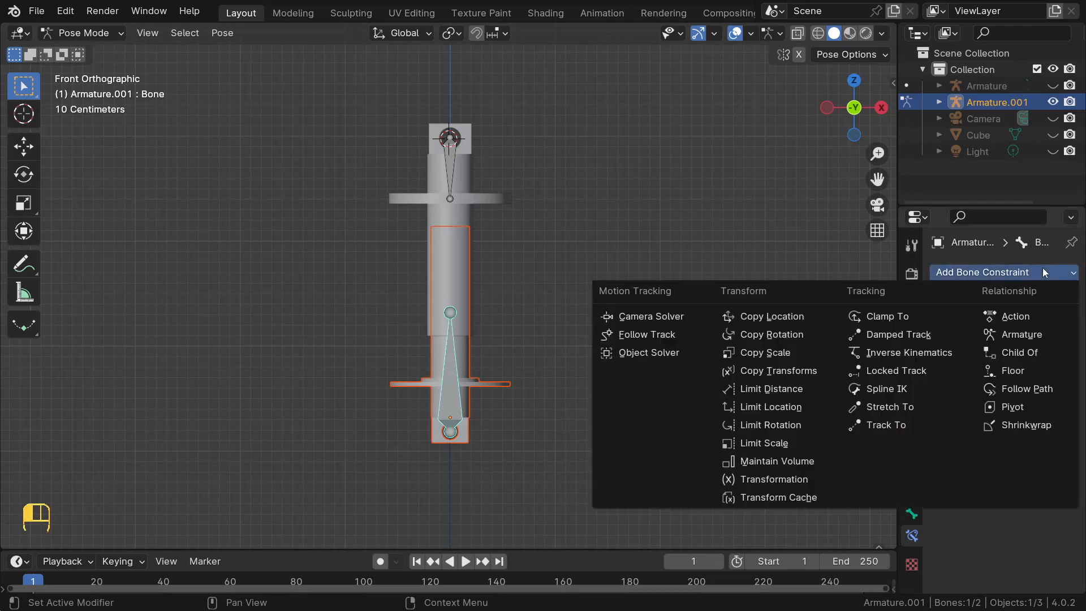
pyautogui.click(902, 335)
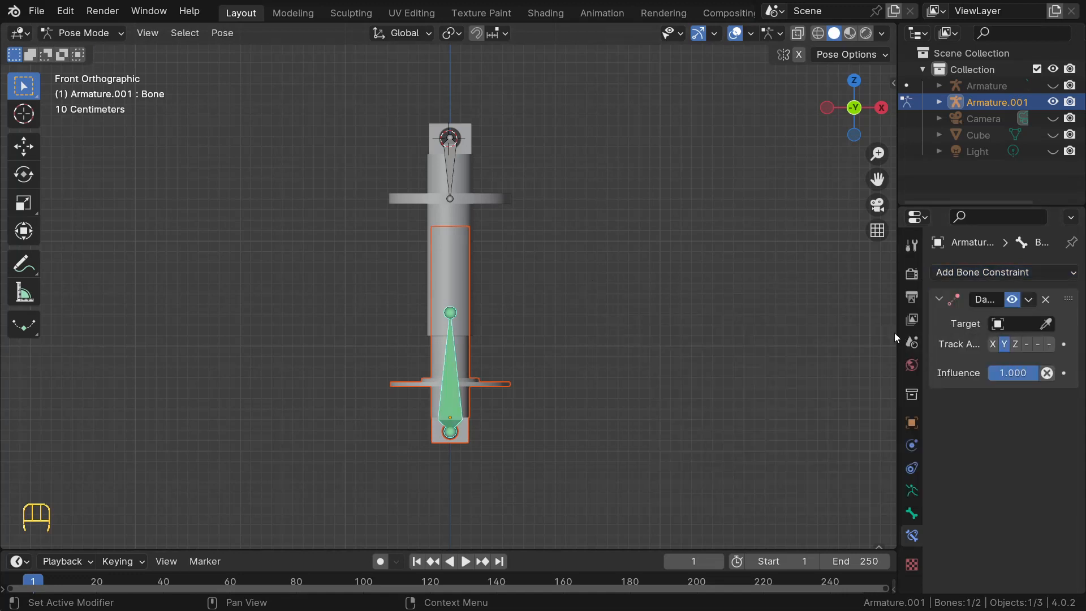
pyautogui.click(446, 155)
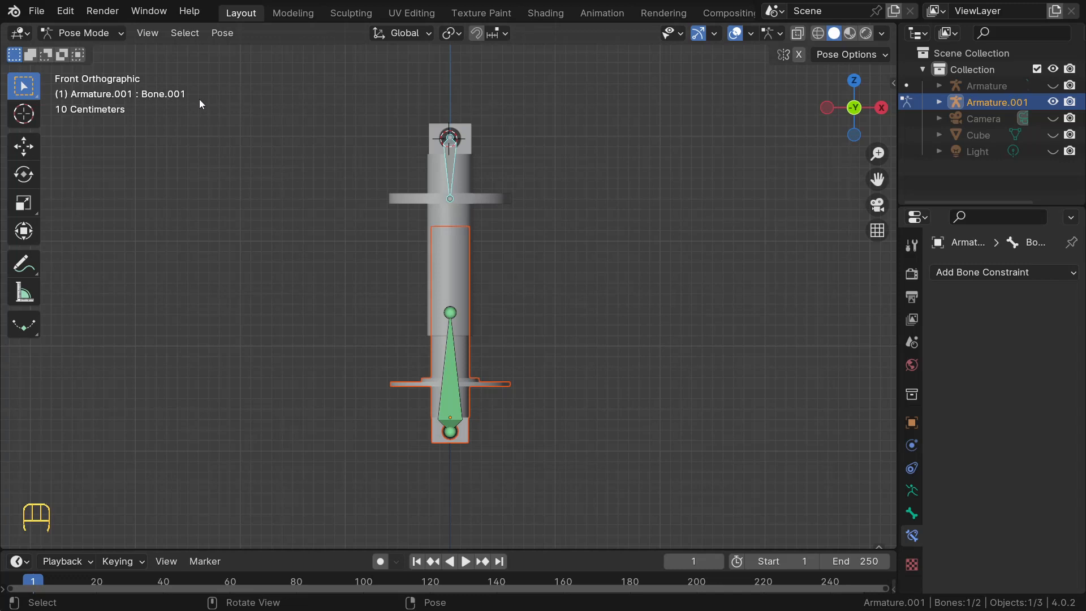
pyautogui.click(452, 373)
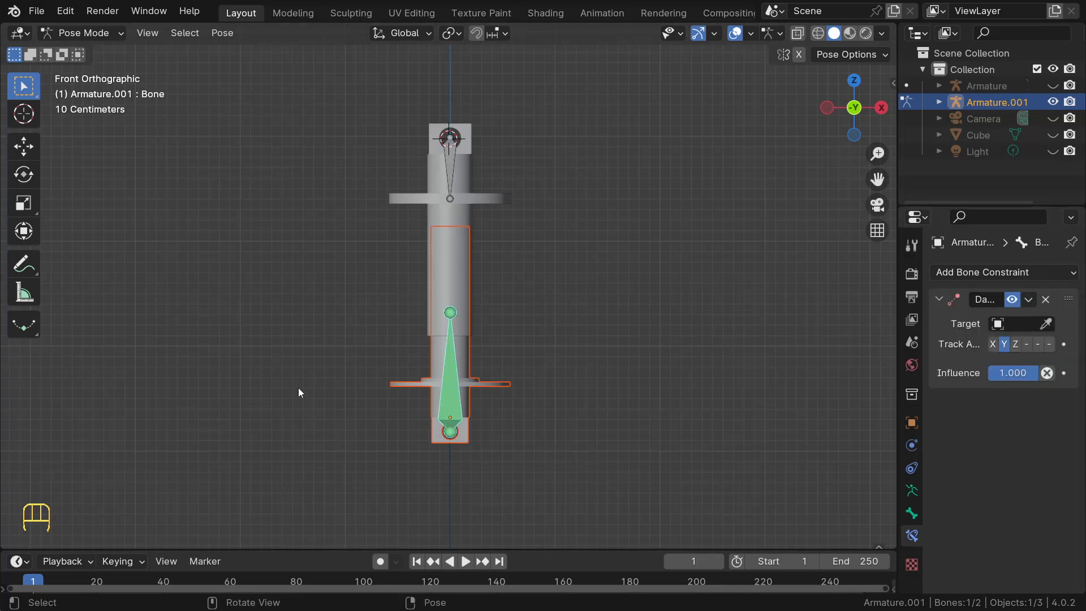
pyautogui.click(1046, 323)
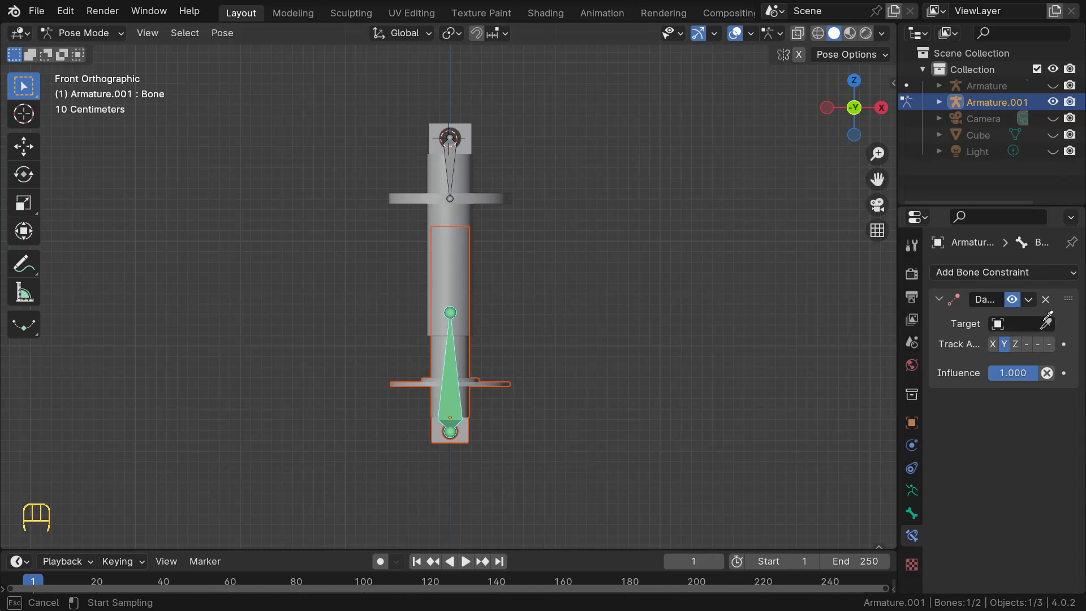
pyautogui.click(452, 151)
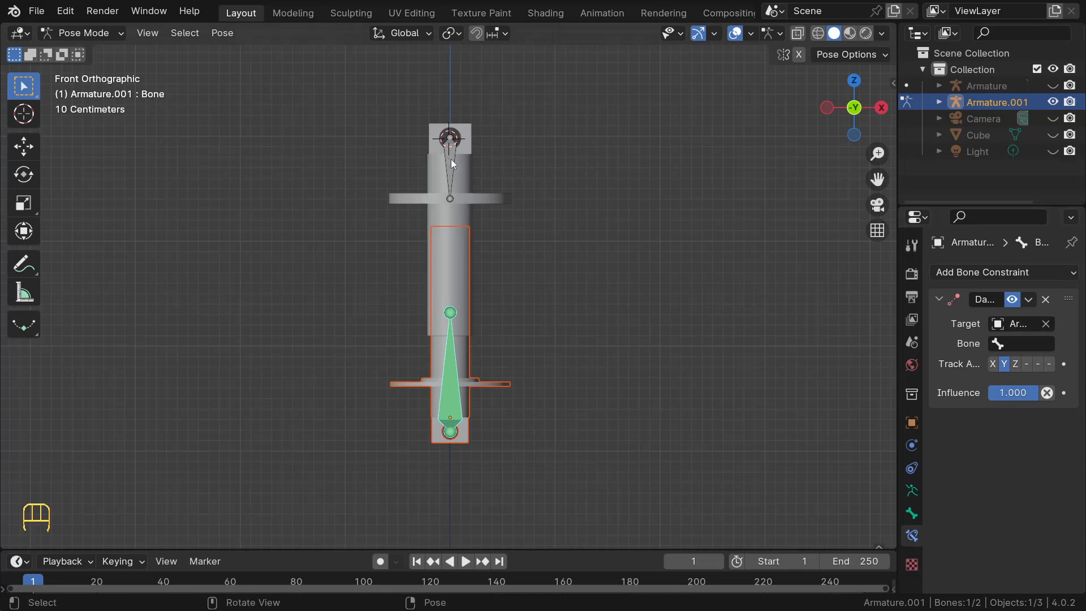
pyautogui.click(1011, 344)
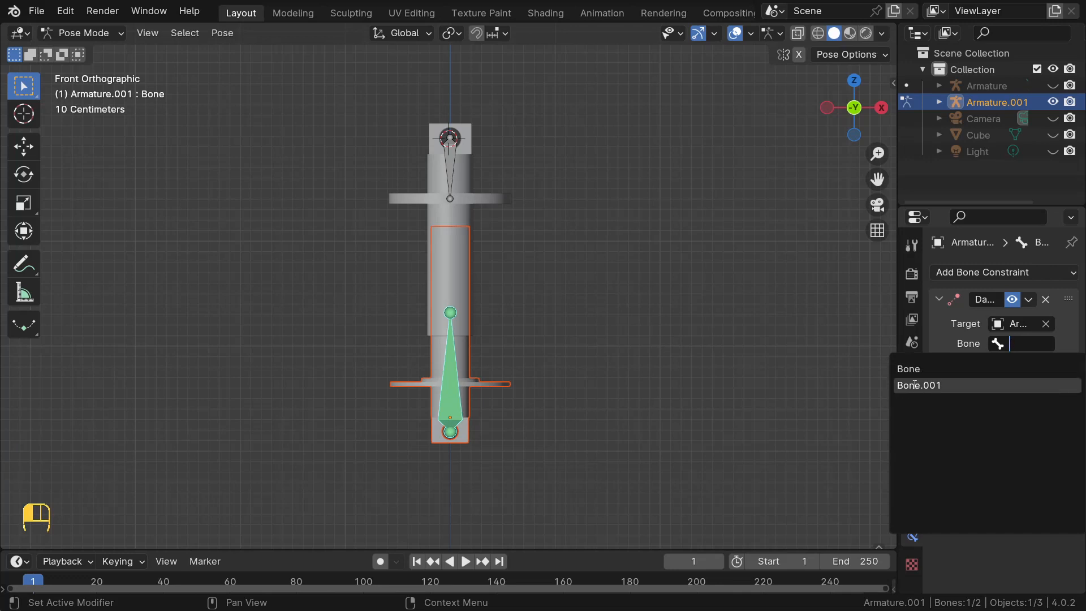
pyautogui.click(950, 386)
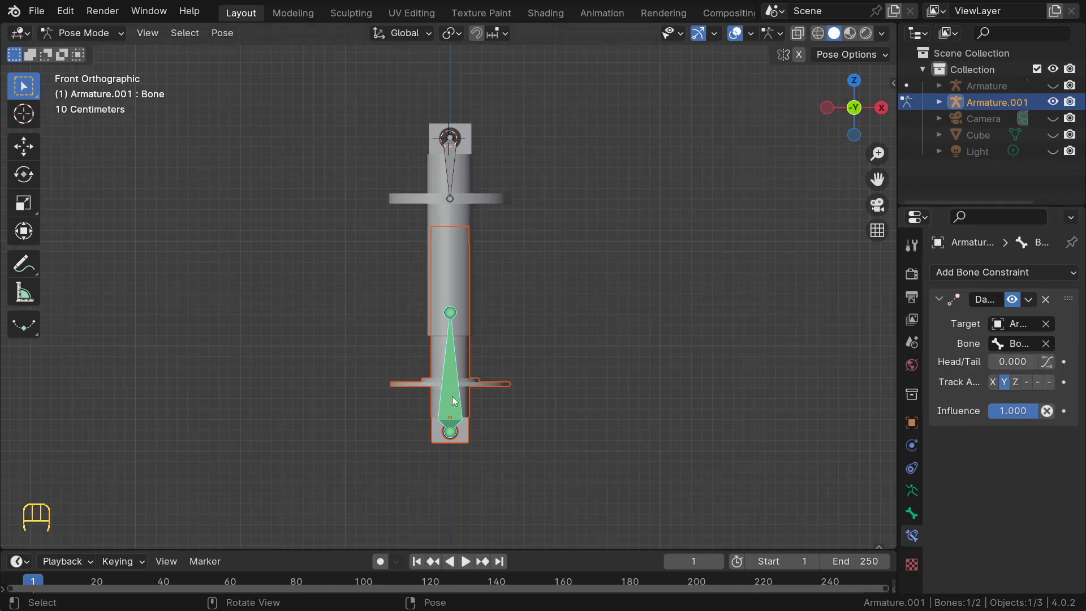
# - Test-move the lower bone and the upper bone to check the lower bone's tracking, cancelling both movements
pyautogui.press('g')
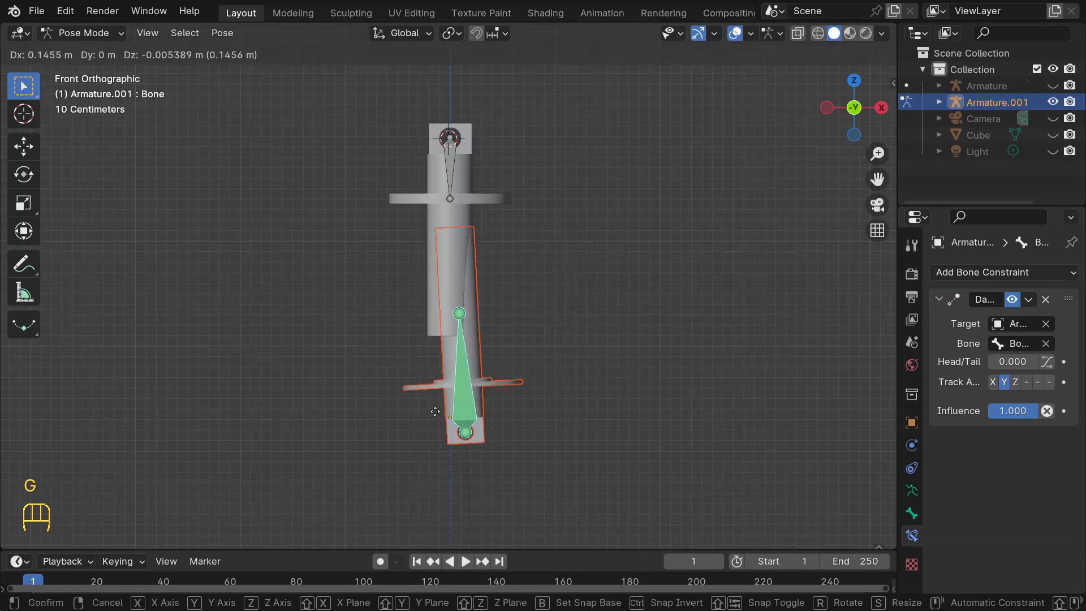
pyautogui.rightClick(661, 365)
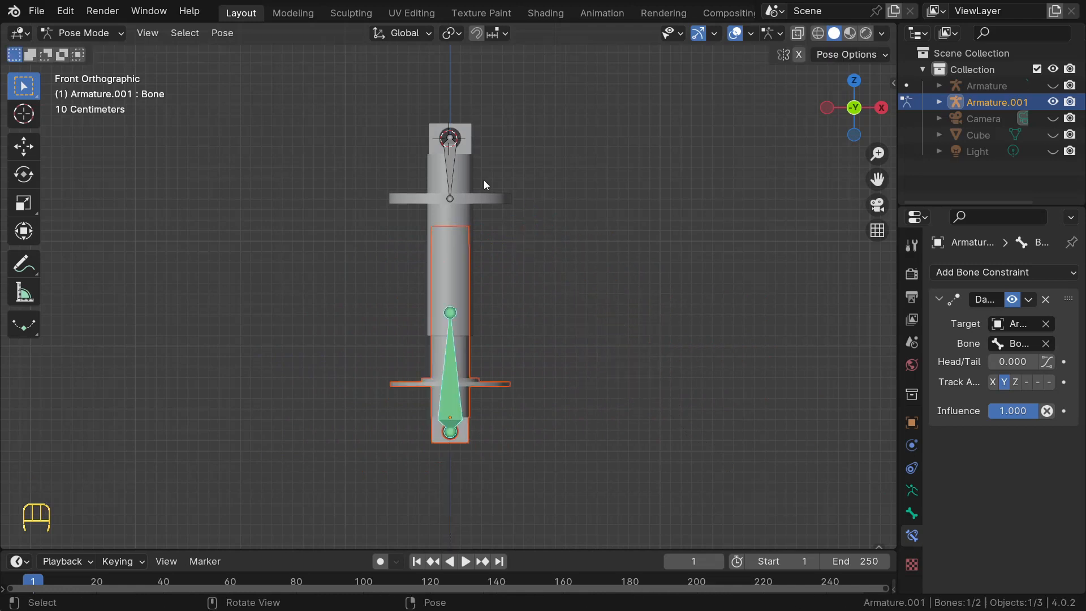
pyautogui.click(450, 160)
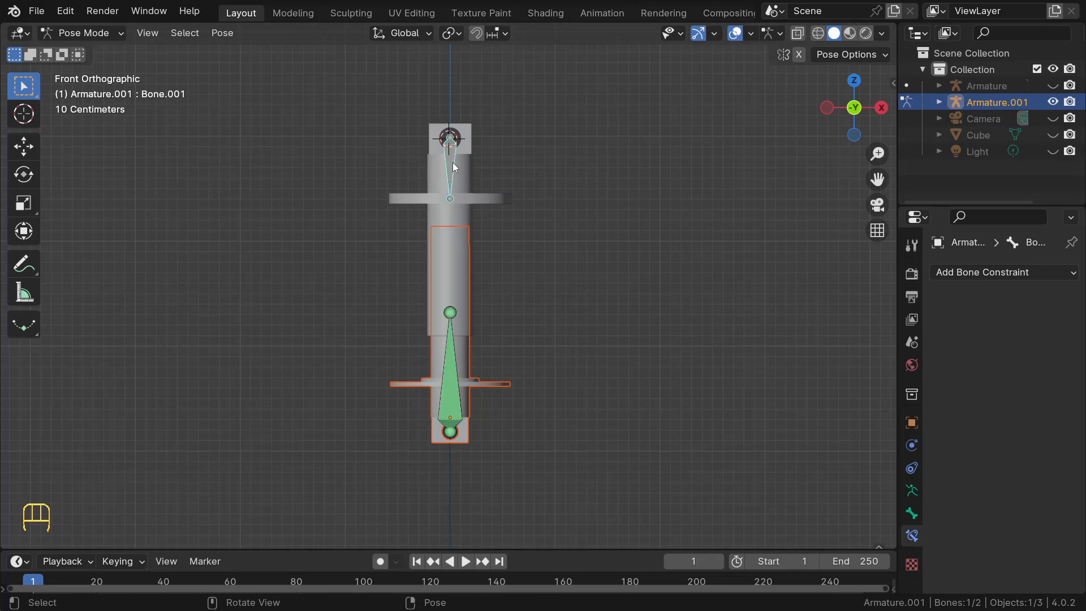
pyautogui.press('g')
pyautogui.rightClick(555, 144)
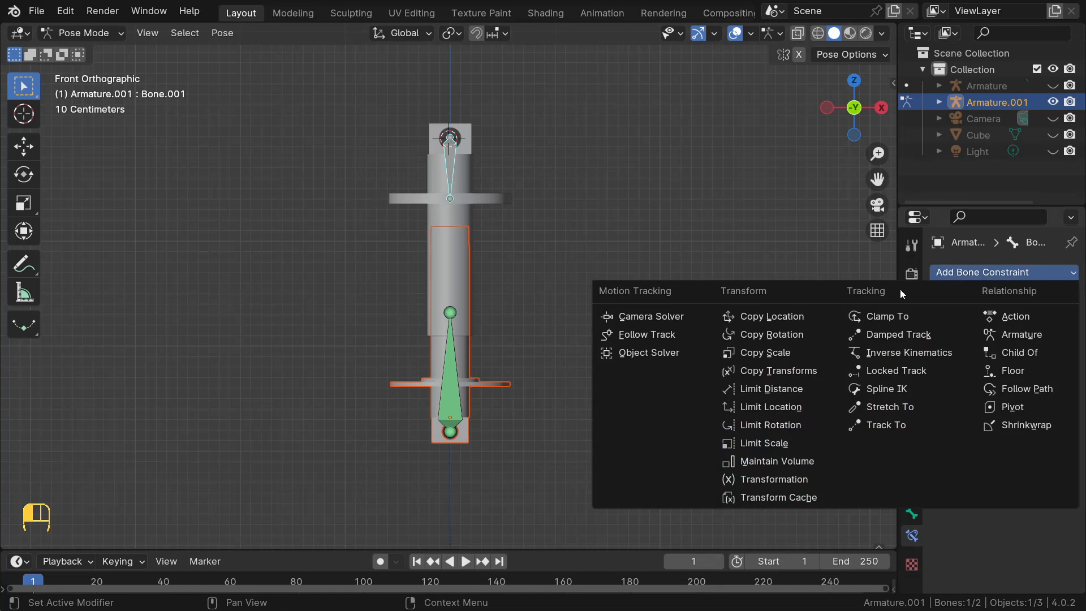
# - Add a Damped Track constraint to the upper bone with Armature.001 as the target and Bone as the target bone
pyautogui.click(909, 335)
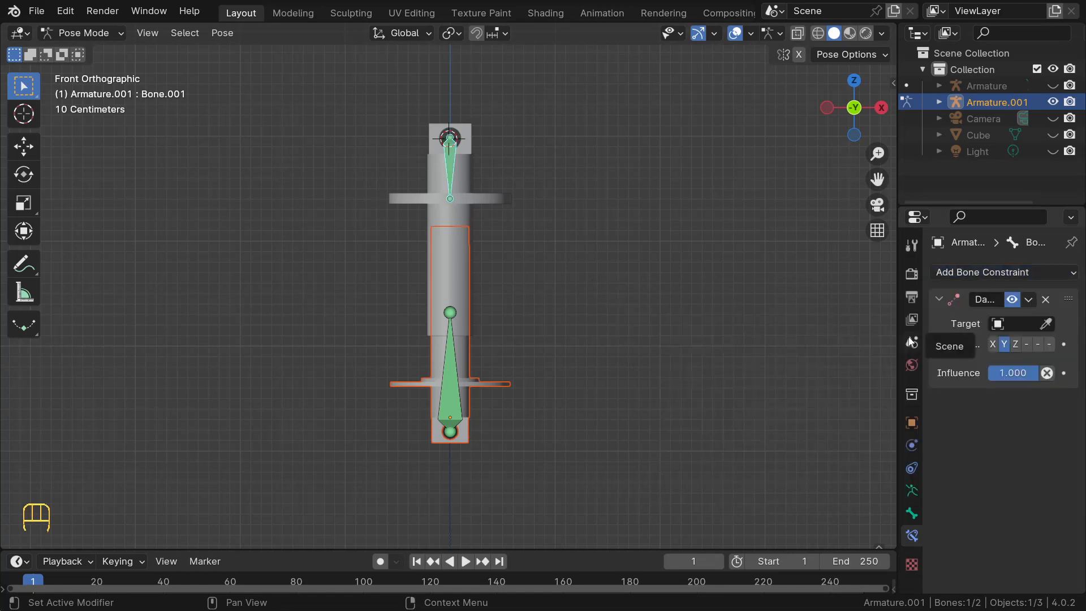
pyautogui.click(1046, 324)
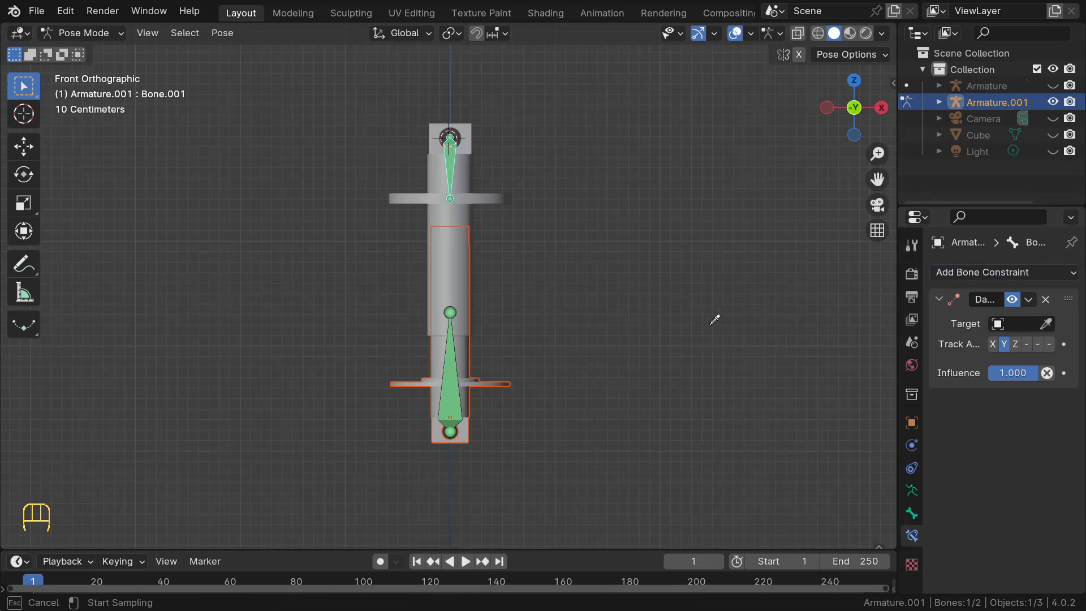
pyautogui.click(453, 370)
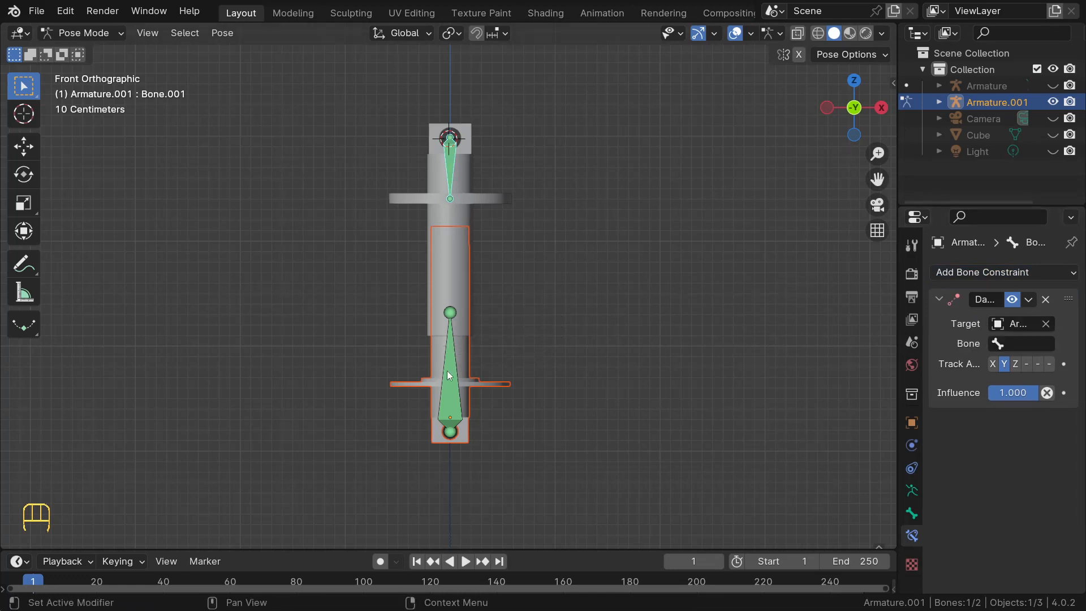
pyautogui.click(451, 376)
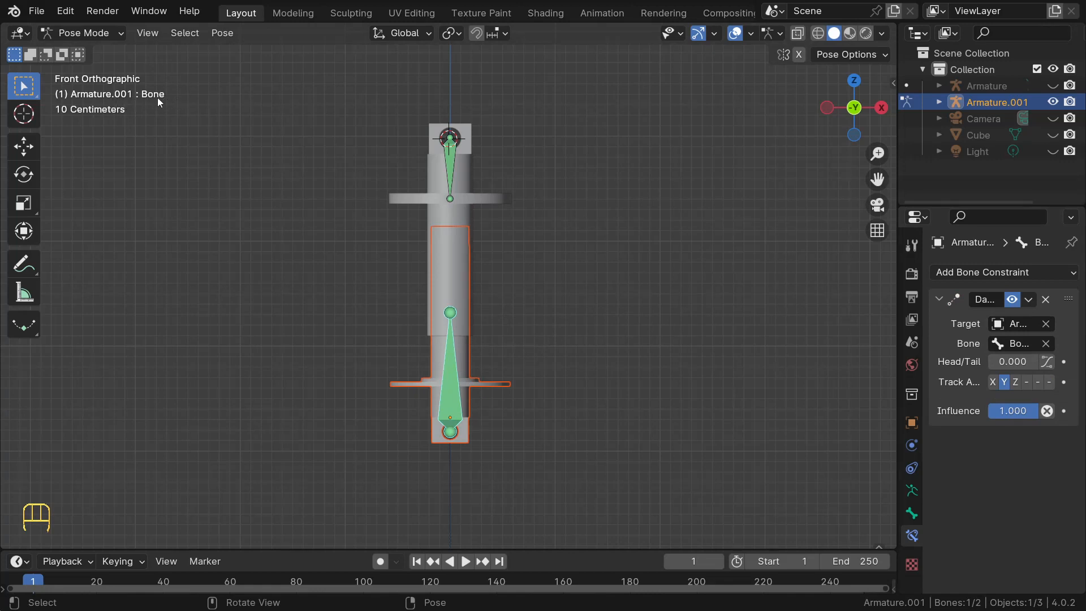
pyautogui.click(455, 162)
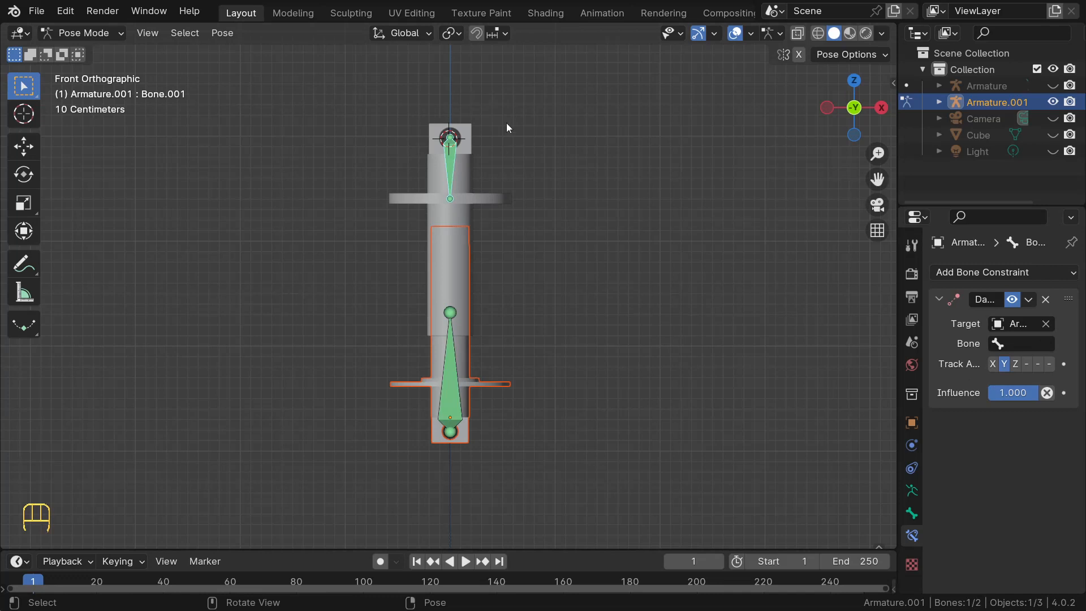
pyautogui.click(1002, 345)
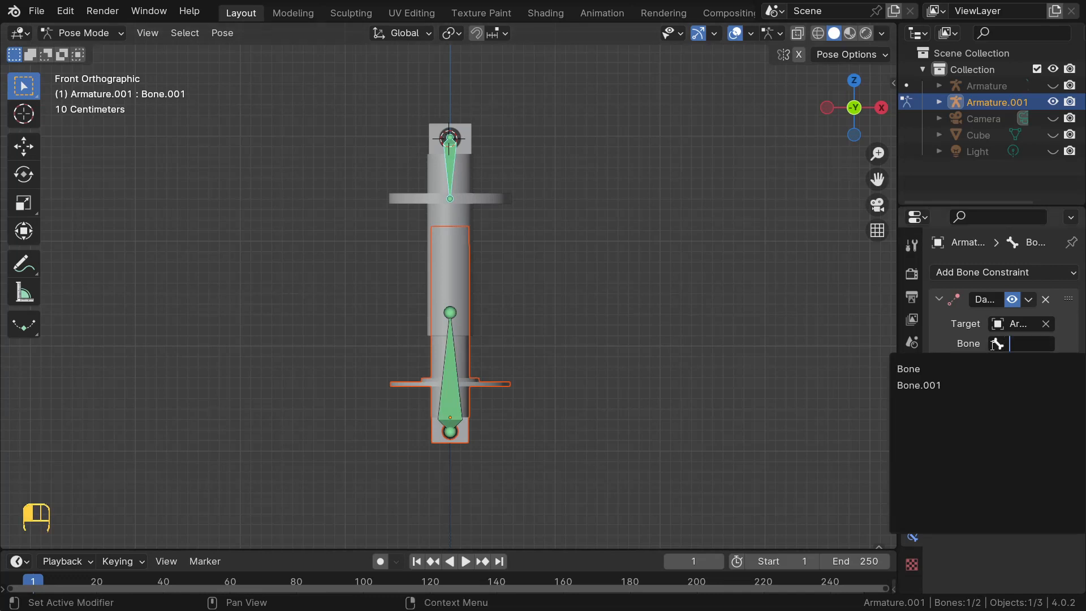
pyautogui.click(923, 369)
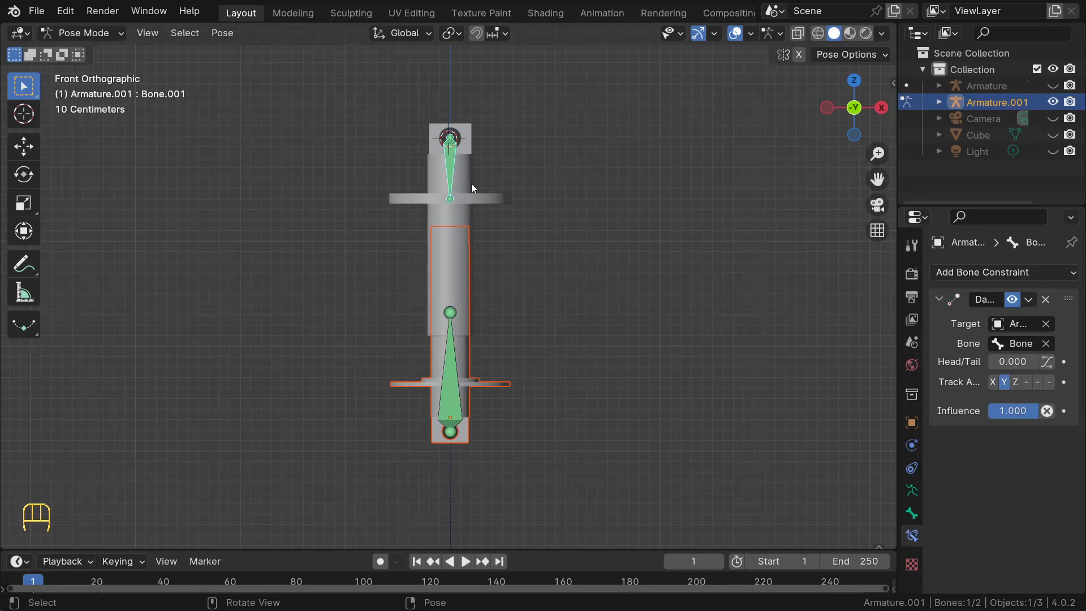
# - Test-move the upper bone and the lower bone to check that both cylinders stay aligned, cancelling both movements
pyautogui.press('g')
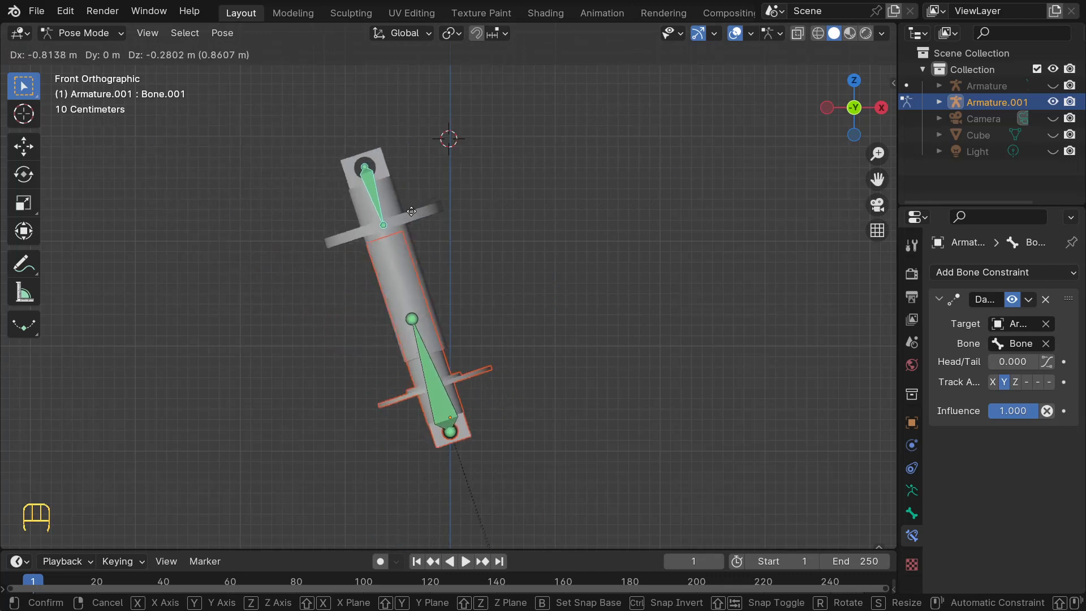
pyautogui.rightClick(419, 193)
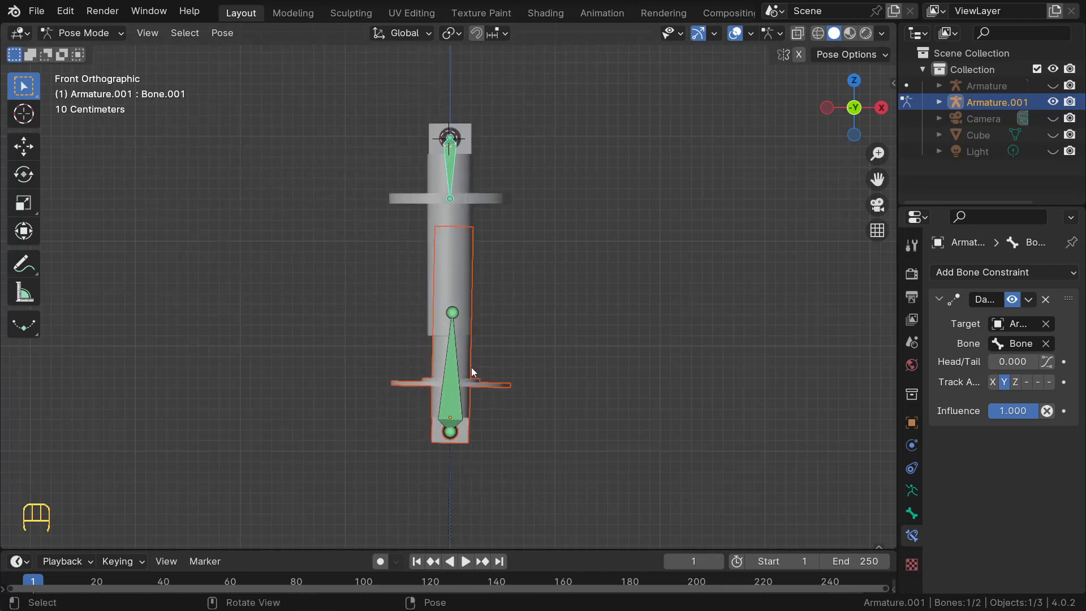
pyautogui.click(446, 395)
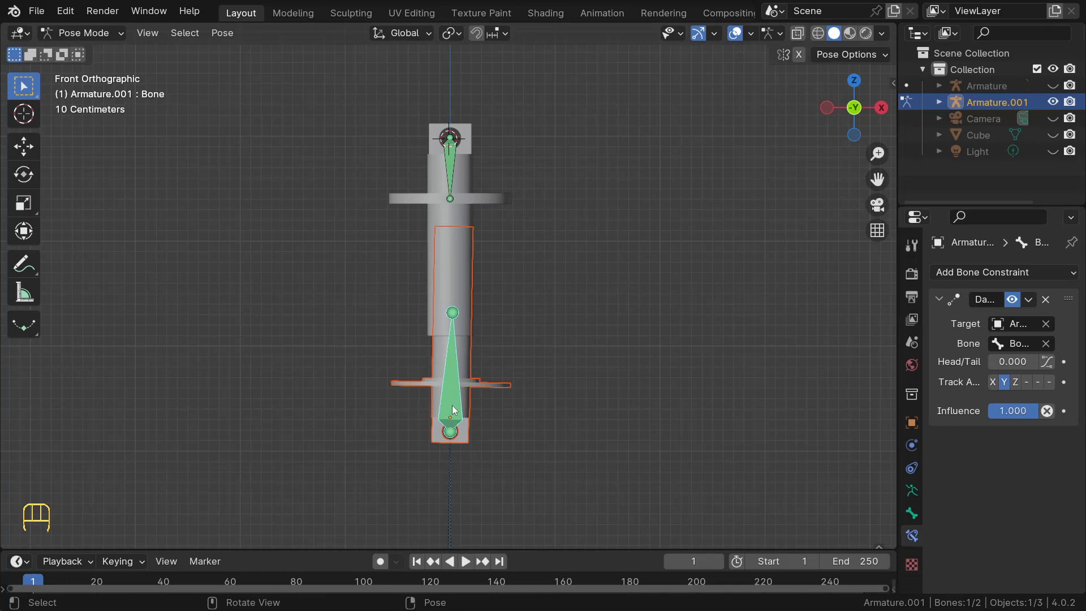
pyautogui.press('g')
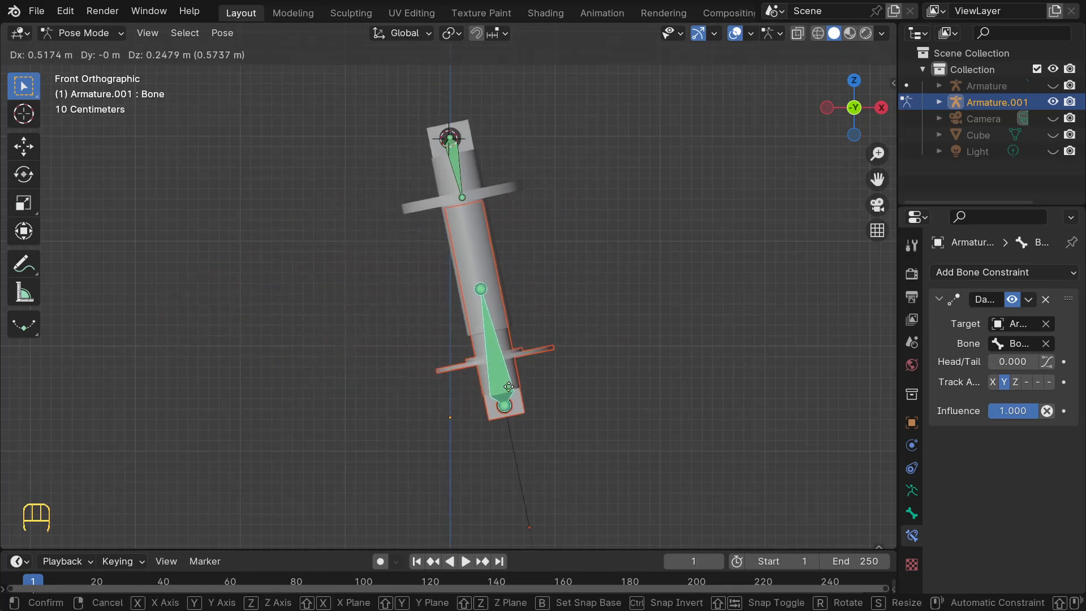
pyautogui.press('Escape')
# - Leave Pose Mode for Object Mode, select the inner cylinder (Cylinder.003) and enter Edit Mode on it
pyautogui.moveTo(500, 329)
pyautogui.mouseDown(button='middle')
pyautogui.moveTo(465, 304)
pyautogui.moveTo(433, 342)
pyautogui.moveTo(501, 326)
pyautogui.moveTo(418, 299)
pyautogui.moveTo(510, 326)
pyautogui.mouseUp(button='middle')
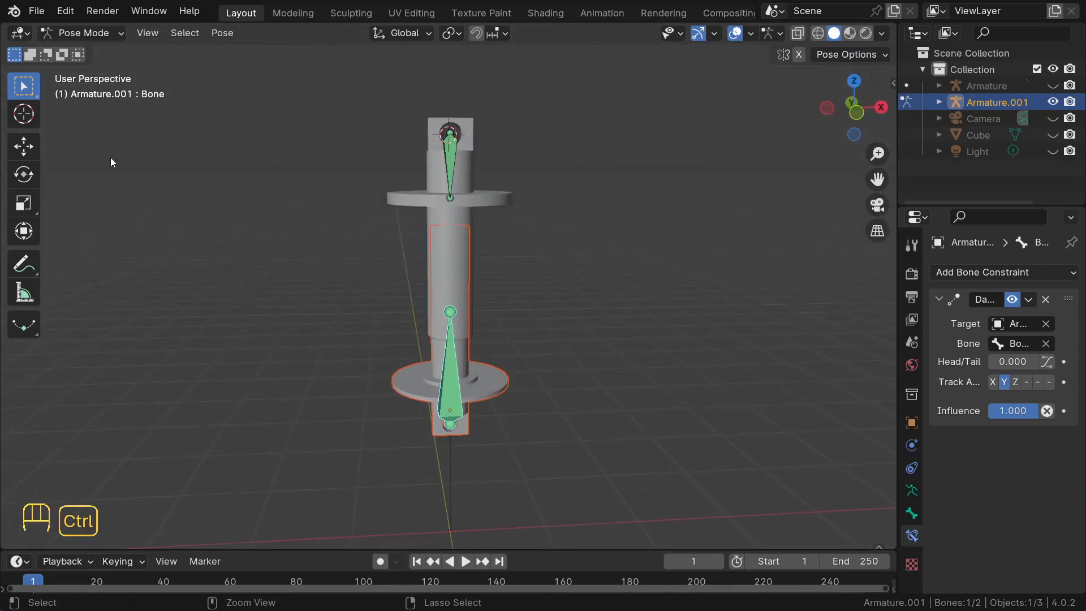
pyautogui.hotkey('ctrl', 'Tab')
pyautogui.moveTo(132, 77); pyautogui.dragTo(117, 98, button='middle')
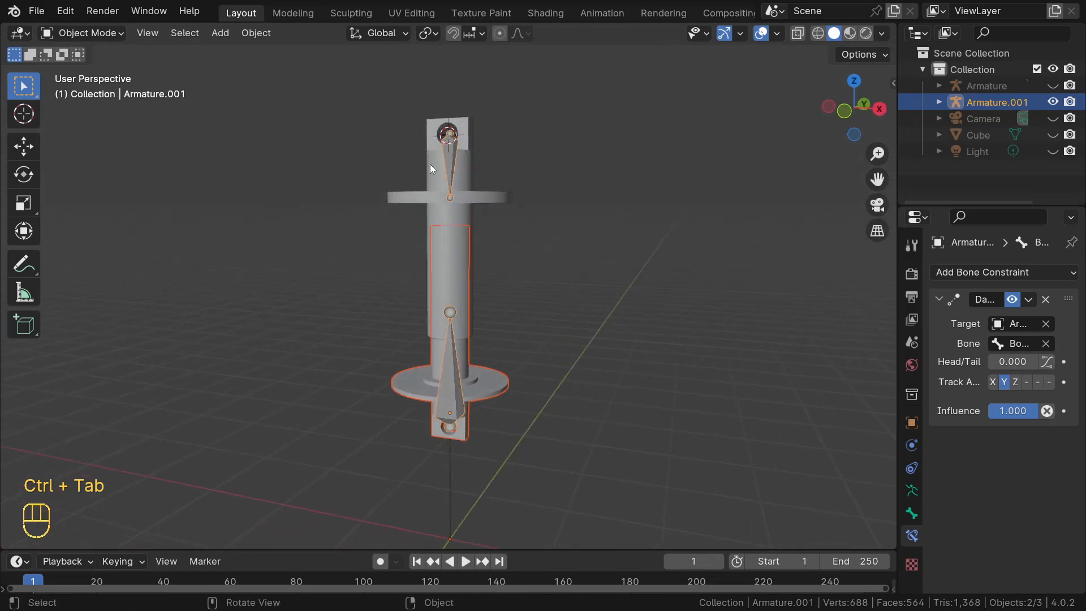
pyautogui.press('KP_1')
pyautogui.scroll(3, 517, 235)
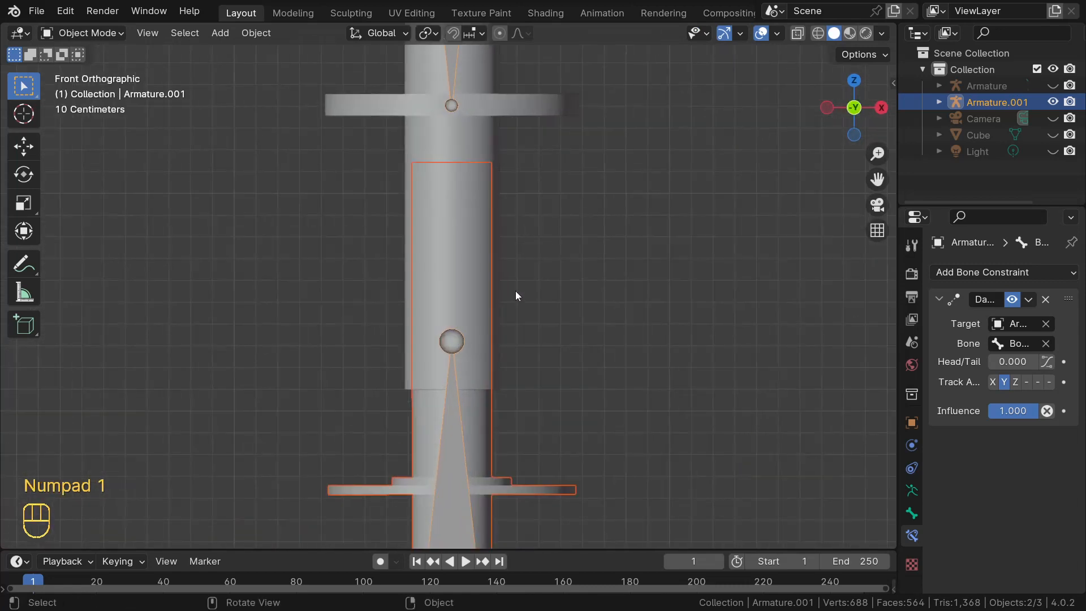
pyautogui.moveTo(515, 293); pyautogui.dragTo(520, 354, button='middle')
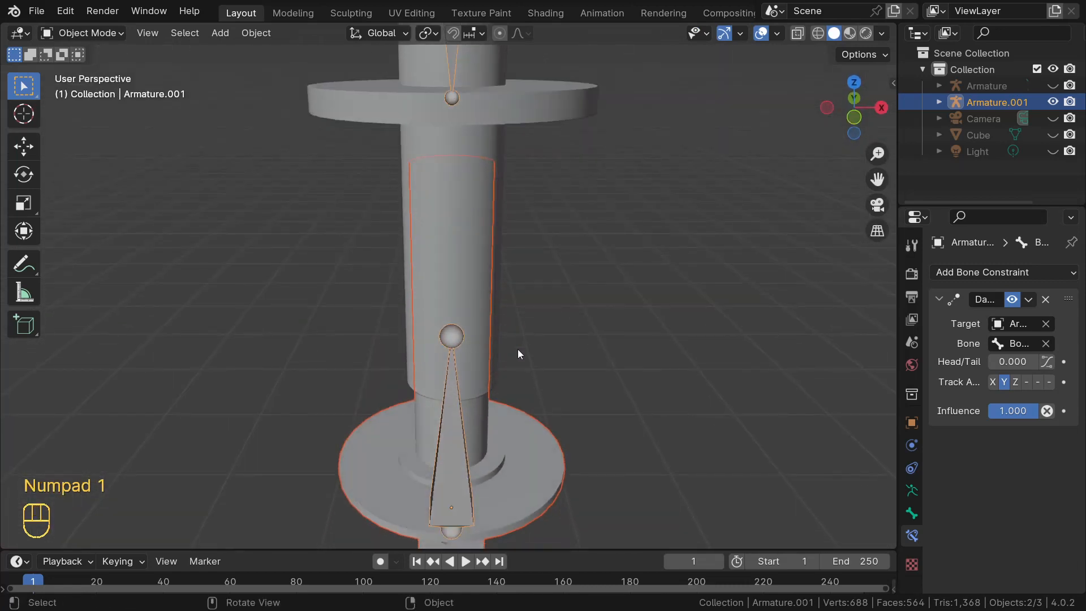
pyautogui.click(530, 469)
pyautogui.scroll(-2, 528, 446)
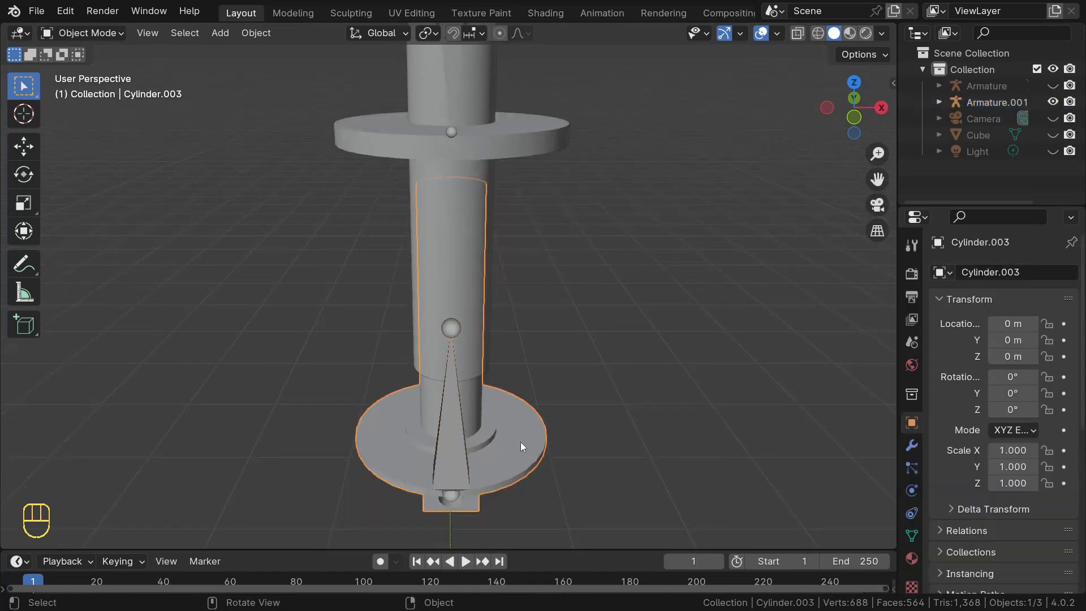
pyautogui.press('Tab')
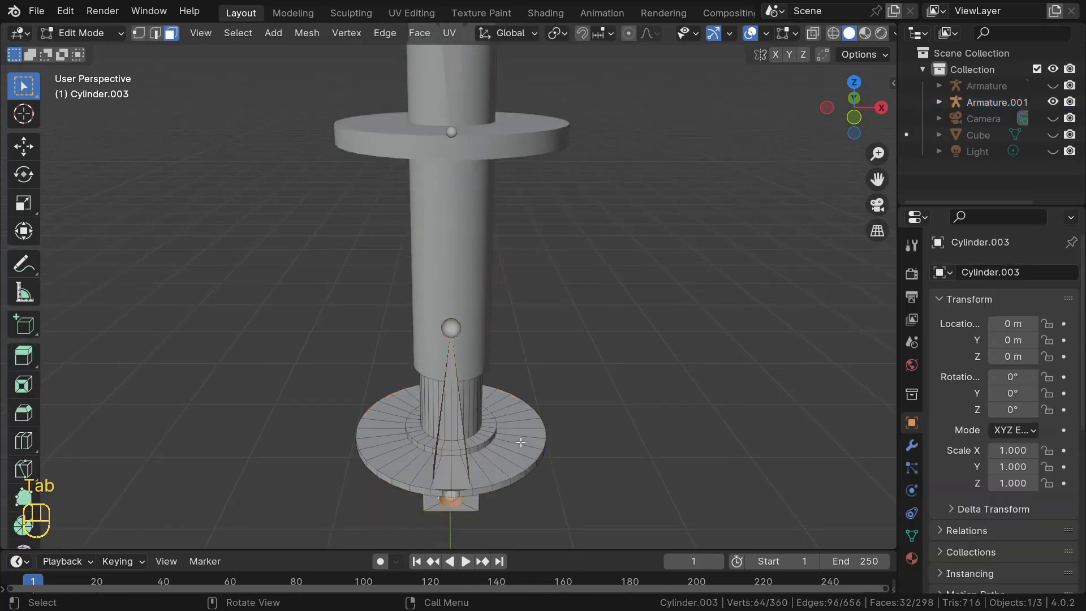
# - Snap the 3D cursor to a radial edge on the upper face of the inner cylinder's lower disc, and return to Object Mode
pyautogui.click(522, 429)
pyautogui.moveTo(522, 428); pyautogui.dragTo(493, 470, button='middle')
pyautogui.press('2')
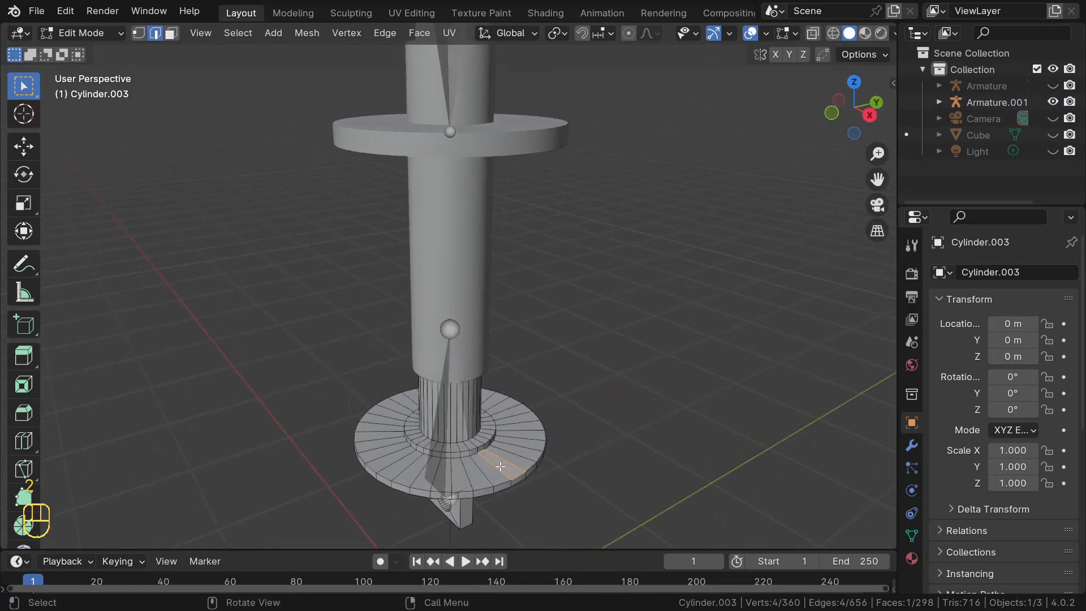
pyautogui.click(496, 465)
pyautogui.moveTo(496, 465); pyautogui.dragTo(525, 439, button='middle')
pyautogui.hotkey('shift', 'a')
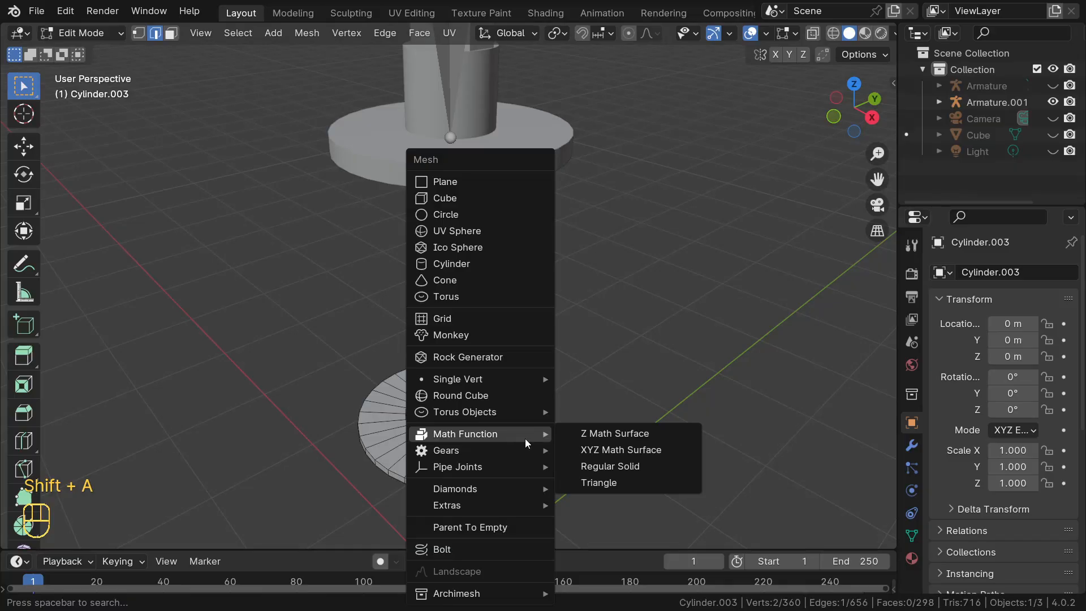
pyautogui.keyDown('shift'); pyautogui.rightClick(499, 452); pyautogui.keyUp('shift')
pyautogui.hotkey('shift', 's')
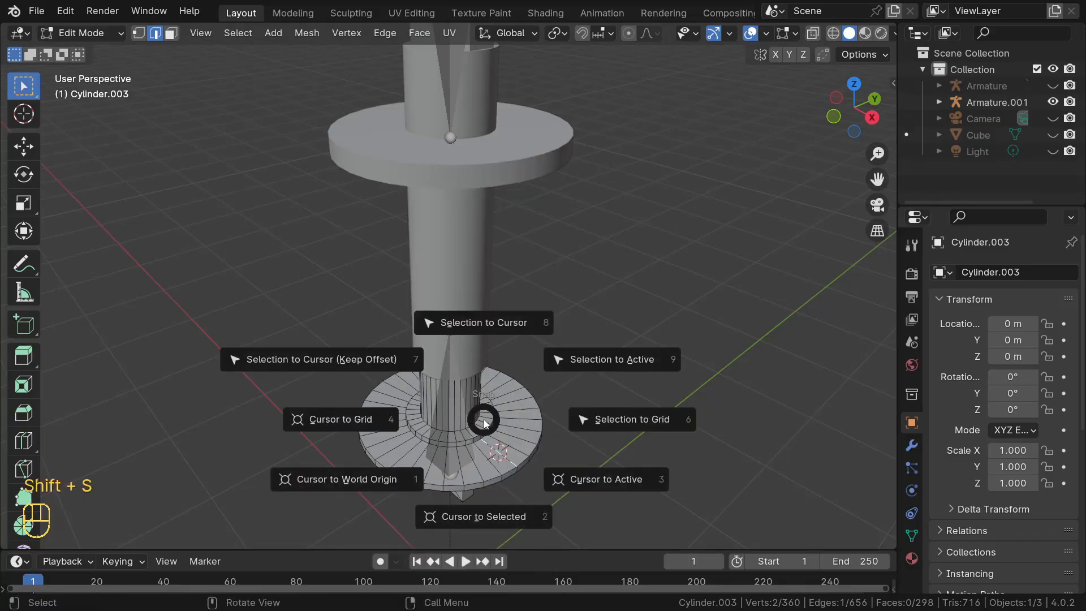
pyautogui.click(482, 515)
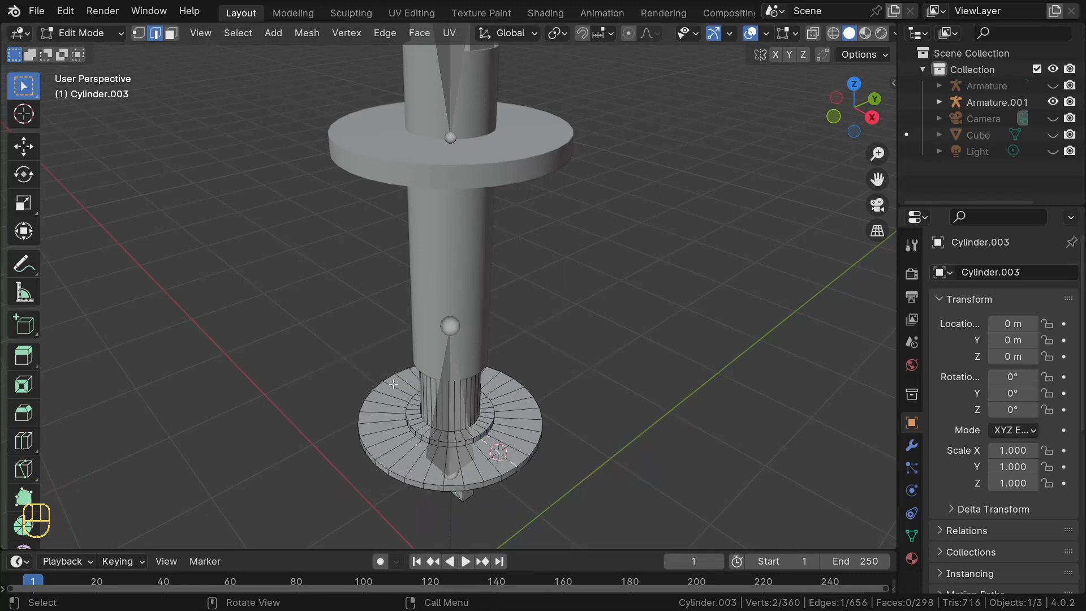
pyautogui.press('Tab')
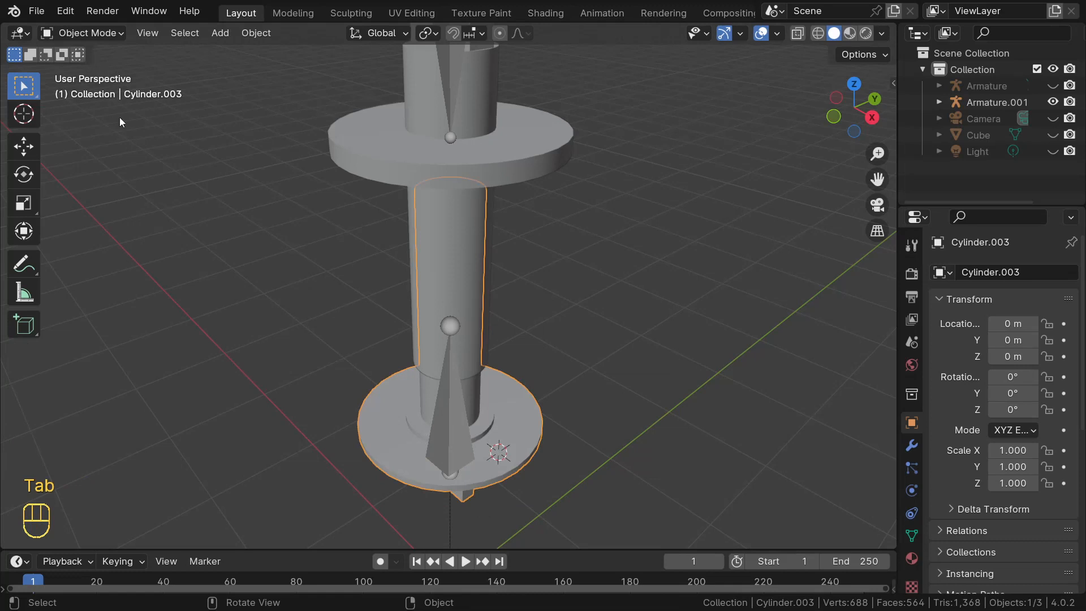
pyautogui.moveTo(243, 265); pyautogui.dragTo(362, 255, button='middle')
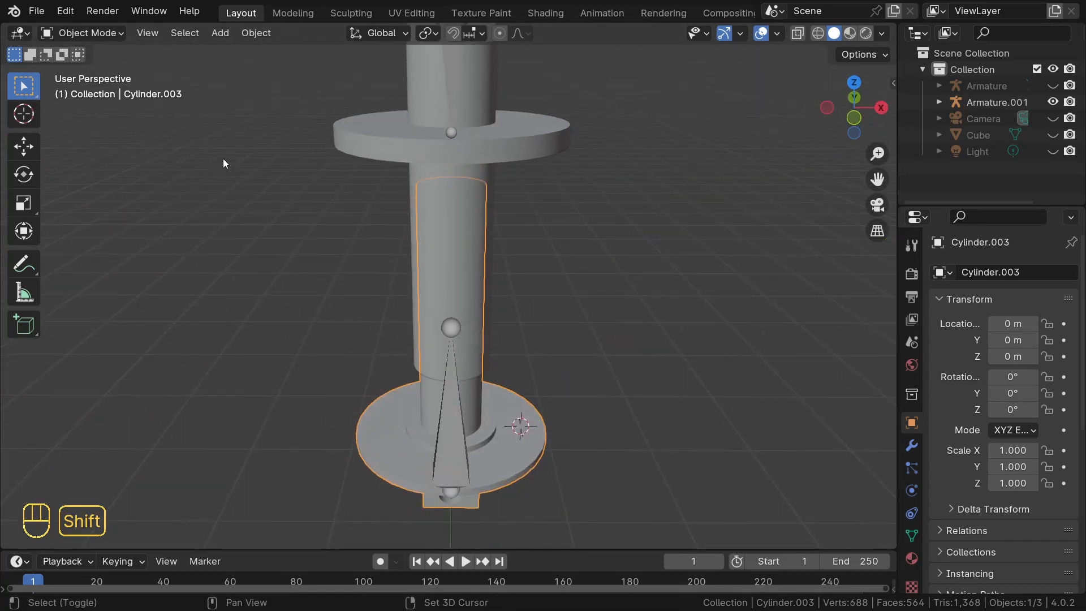
pyautogui.hotkey('shift', 'a')
pyautogui.moveTo(141, 67)
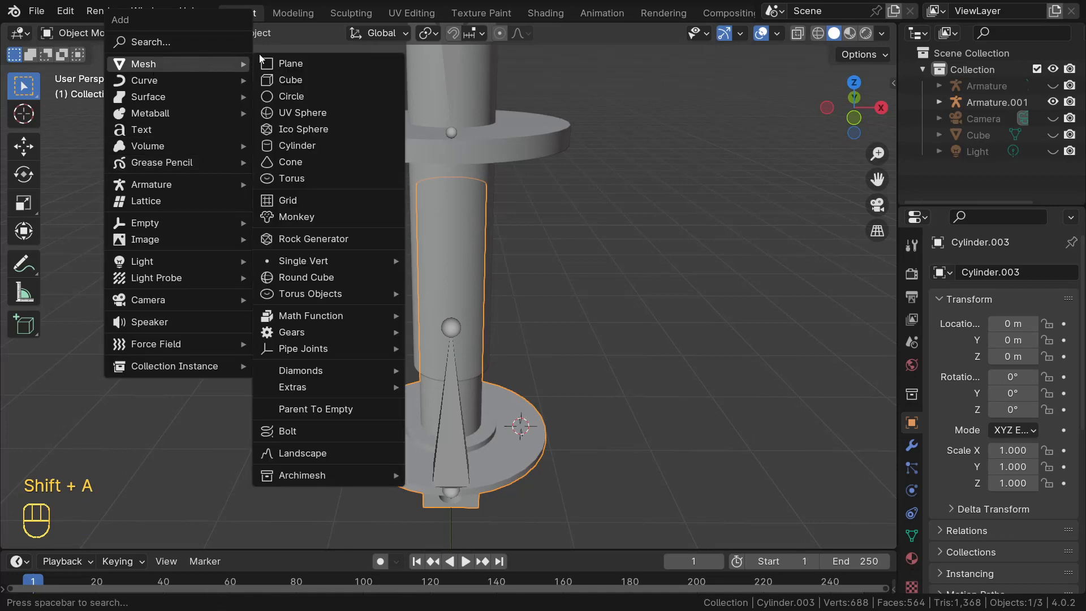
pyautogui.moveTo(293, 262)
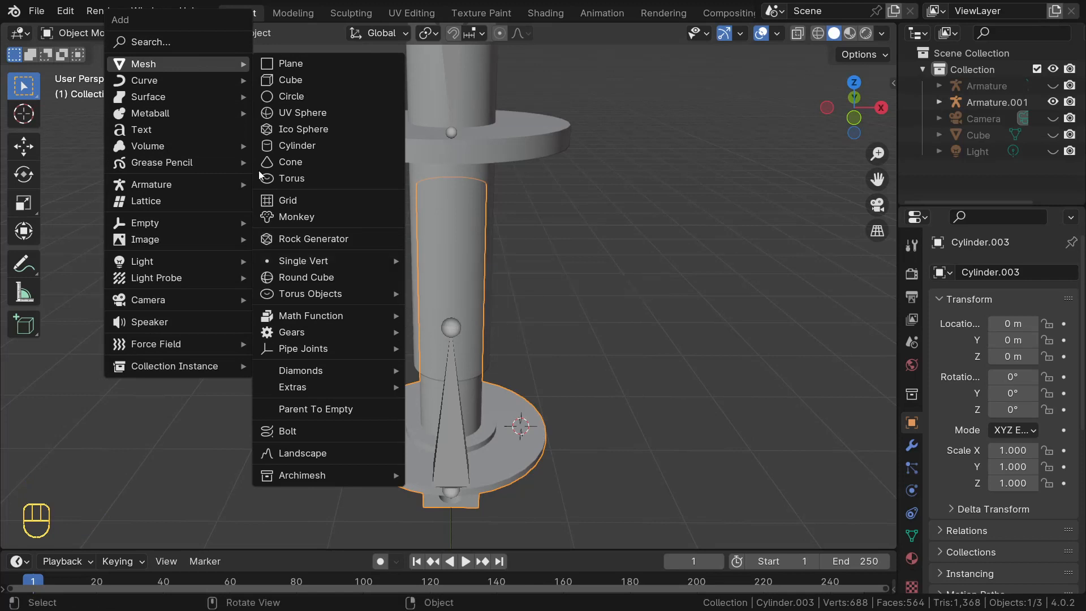
pyautogui.moveTo(168, 55)
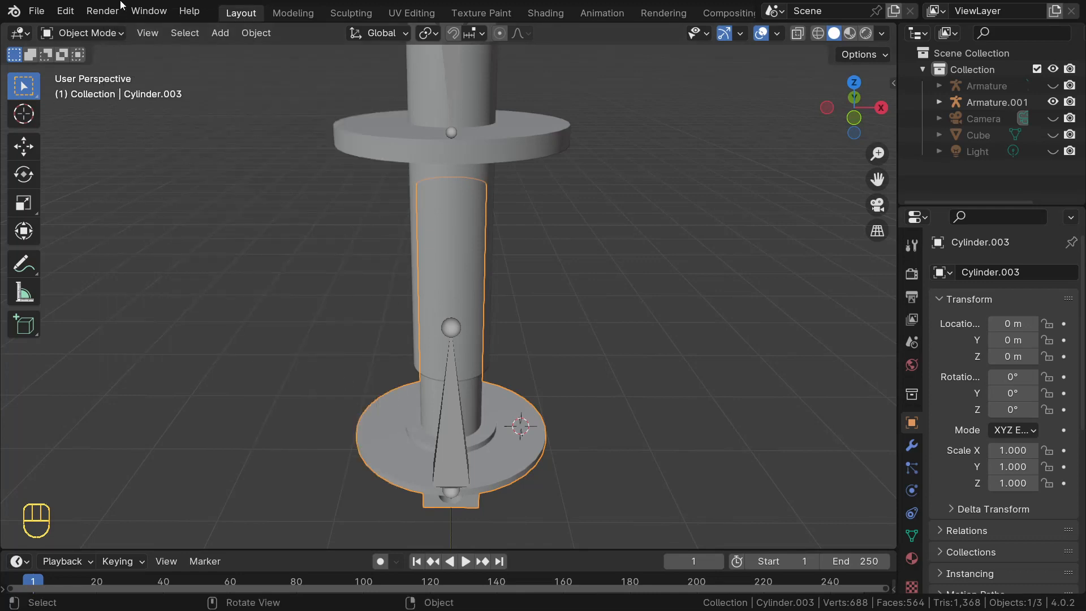
# - Search the add-ons in the preferences for "extra" to check whether Add Mesh: Extra Objects is enabled, and close the preferences
pyautogui.click(64, 13)
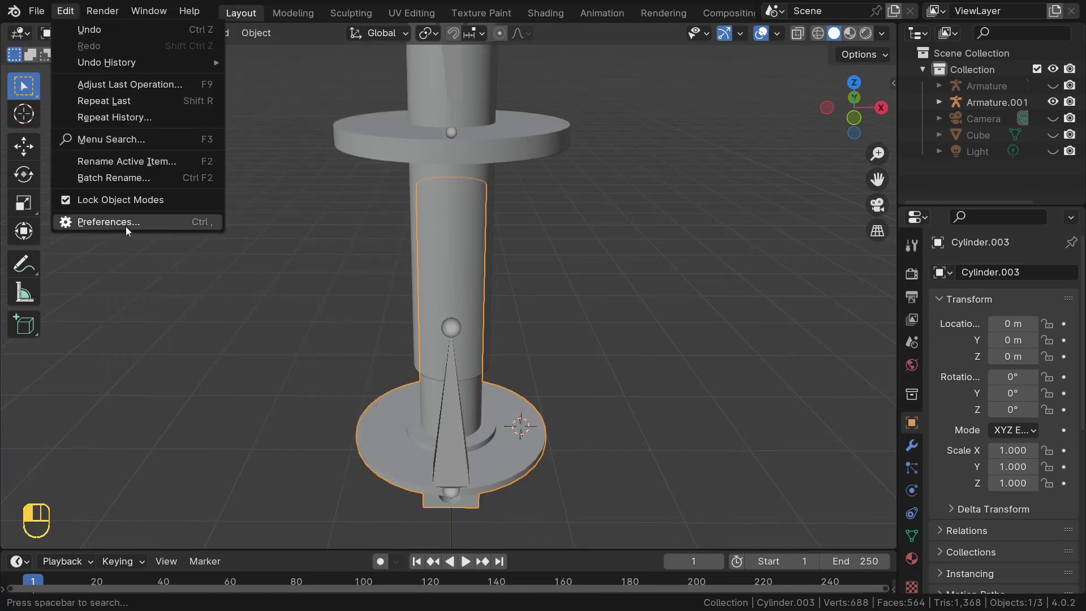
pyautogui.click(125, 225)
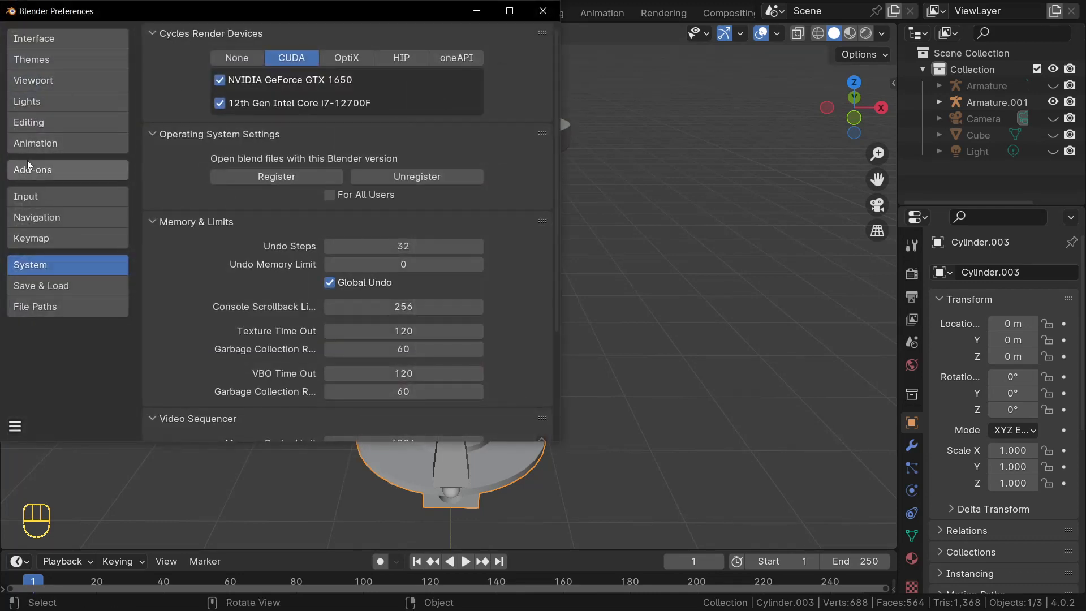
pyautogui.click(67, 162)
pyautogui.click(486, 59)
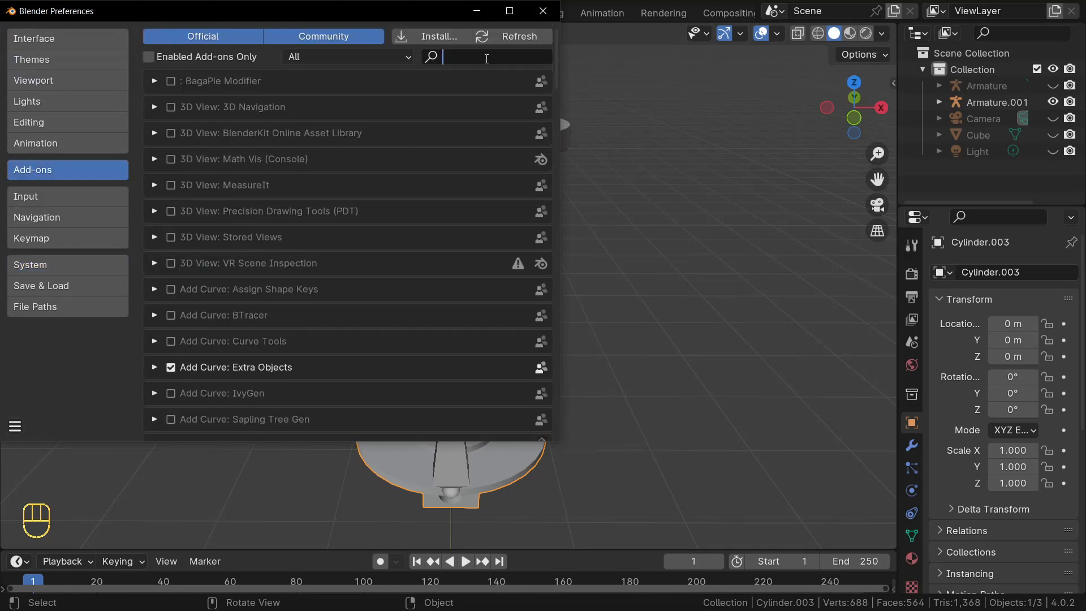
pyautogui.write('extra')
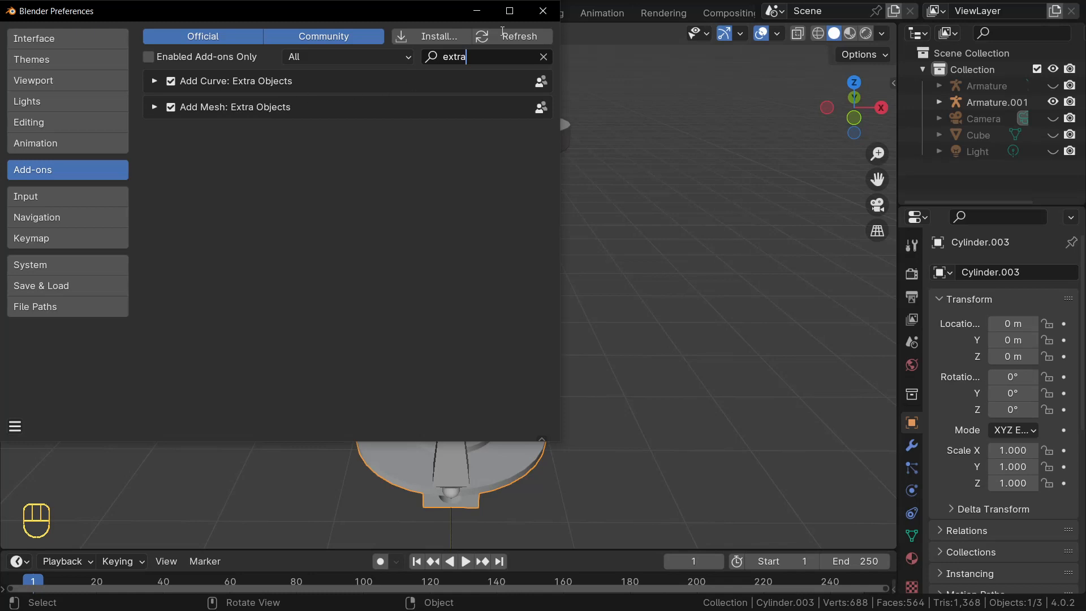
pyautogui.click(543, 11)
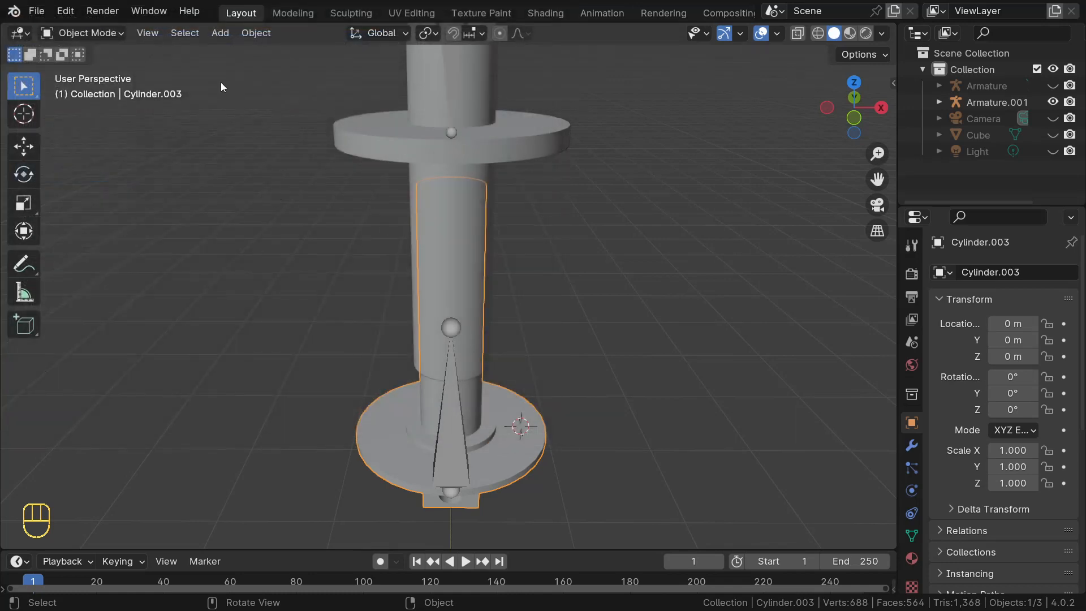
# - Add a single-vertex mesh at the 3D cursor on the lower disc and switch to vertex selection
pyautogui.click(220, 33)
pyautogui.click(236, 52)
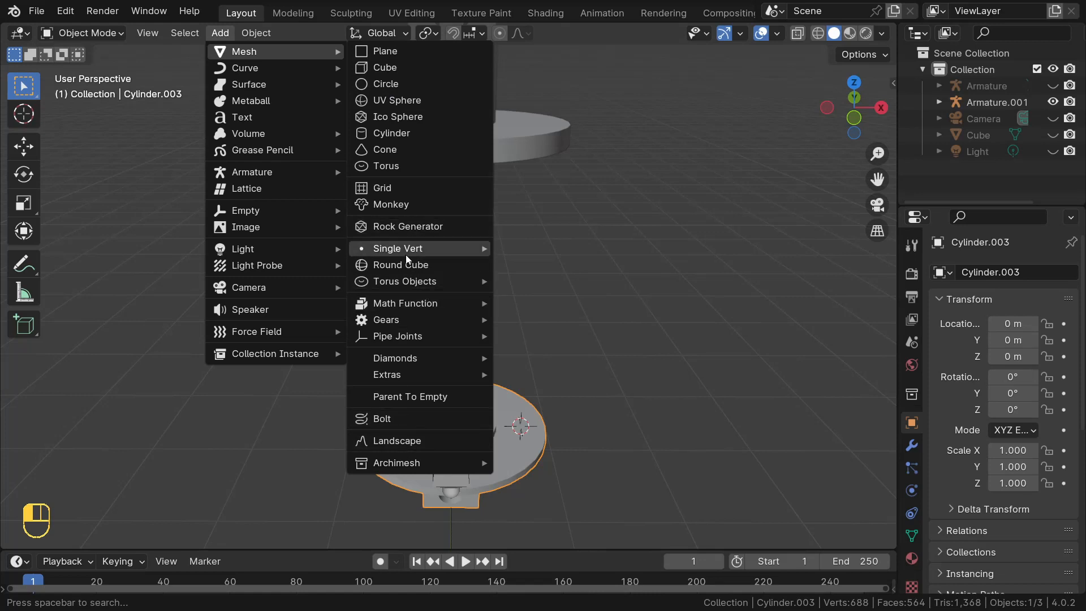
pyautogui.moveTo(433, 249)
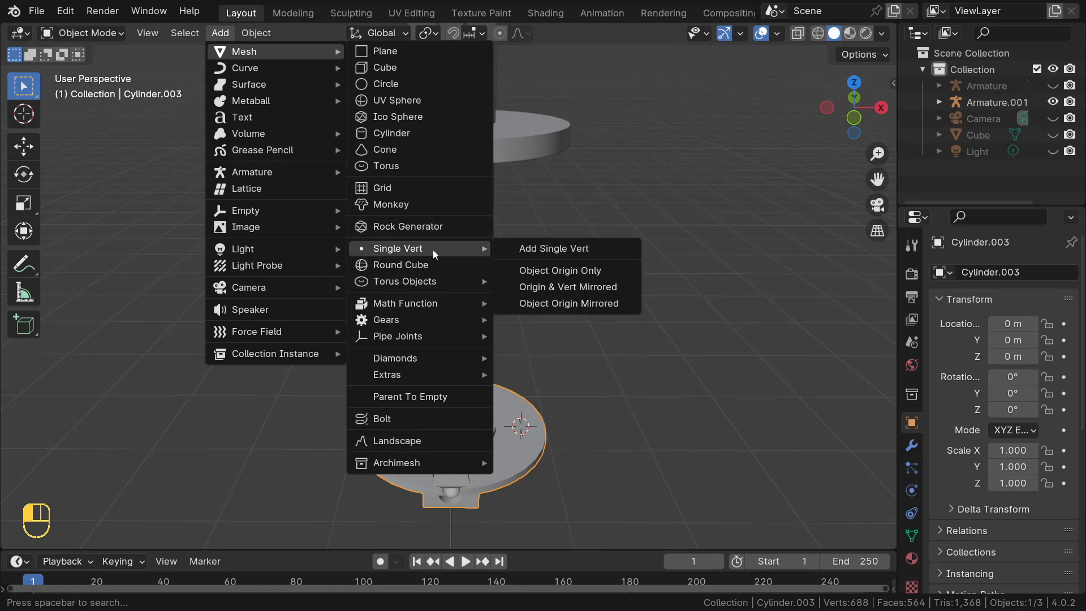
pyautogui.click(557, 250)
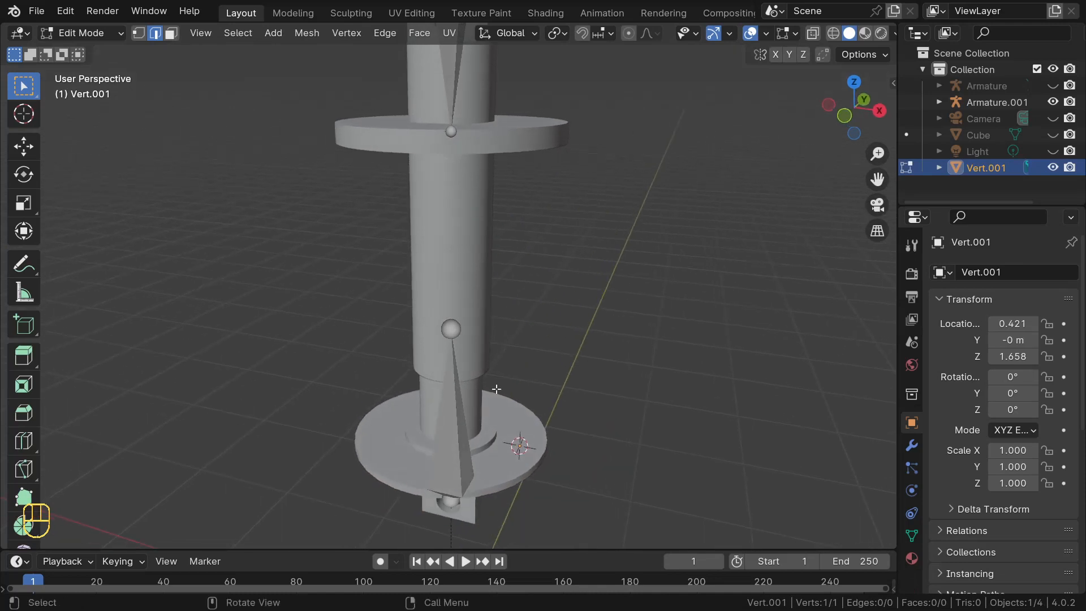
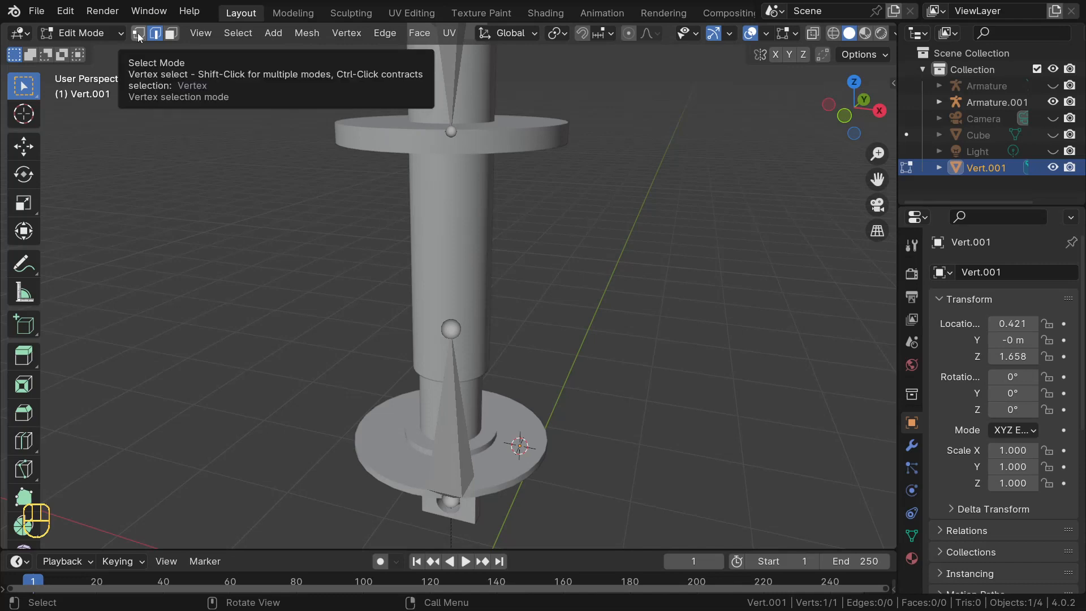
pyautogui.click(137, 33)
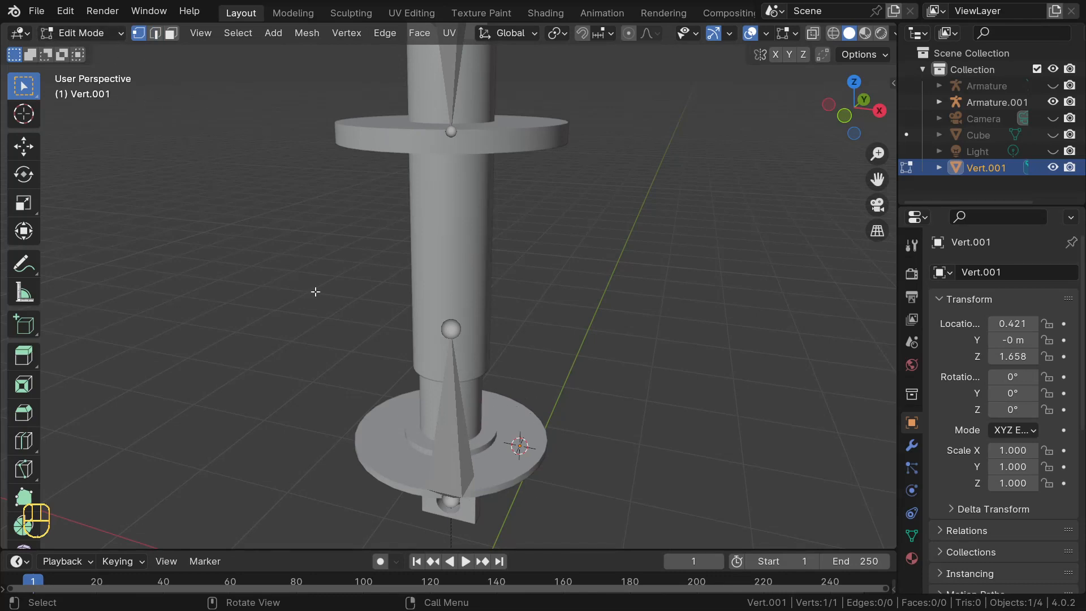
# - Leave Edit Mode on the new vertex, select the inner cylinder (Cylinder.003) and enter Edit Mode on it
pyautogui.moveTo(315, 291); pyautogui.dragTo(622, 458, button='middle')
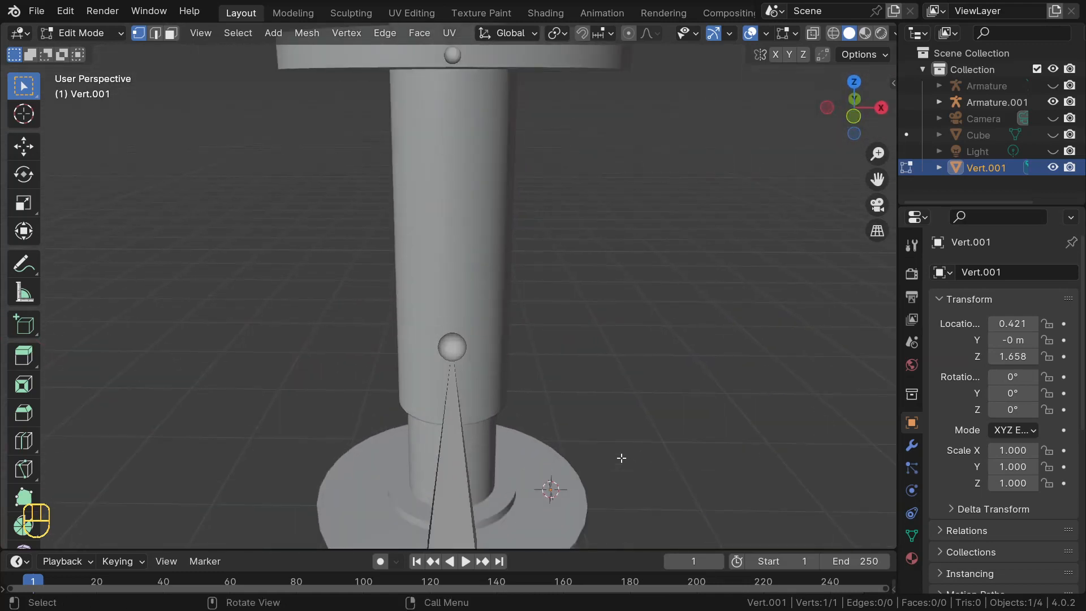
pyautogui.moveTo(464, 486); pyautogui.dragTo(451, 479, button='middle')
pyautogui.moveTo(551, 482); pyautogui.dragTo(413, 436, button='middle')
pyautogui.press('Tab')
pyautogui.click(491, 484)
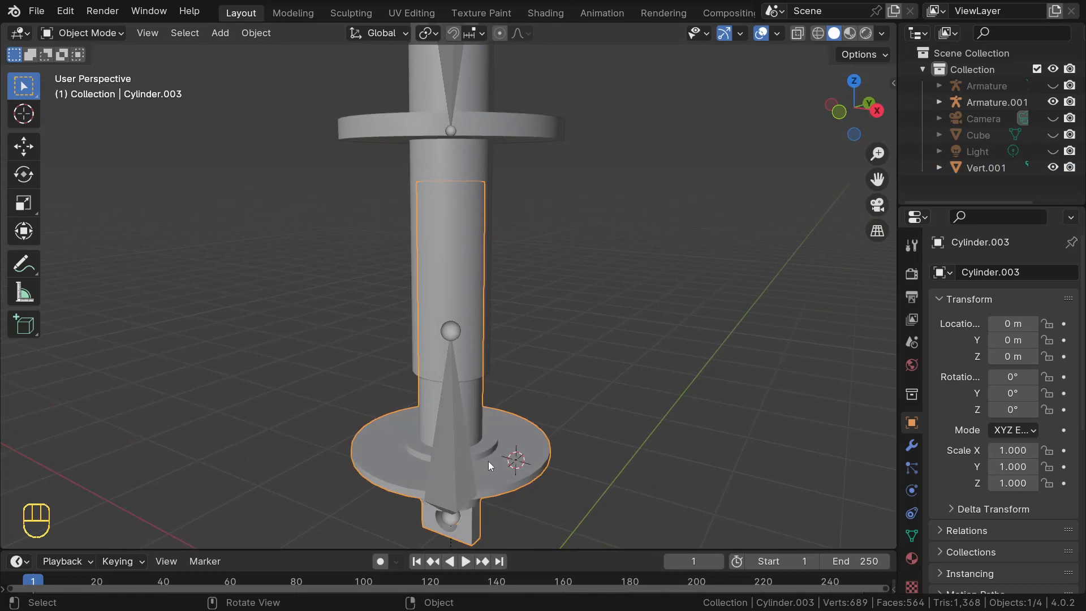
pyautogui.press('Tab')
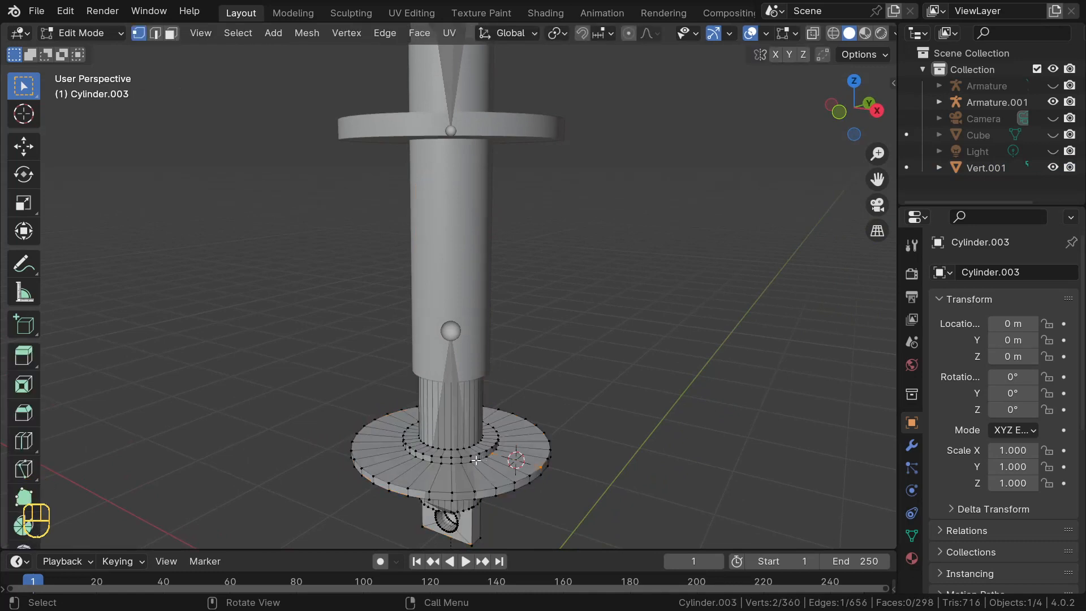
# - Snap the 3D cursor to the centre of the edge loop around the collar's base on the lower disc, and return to Object Mode
pyautogui.press('2')
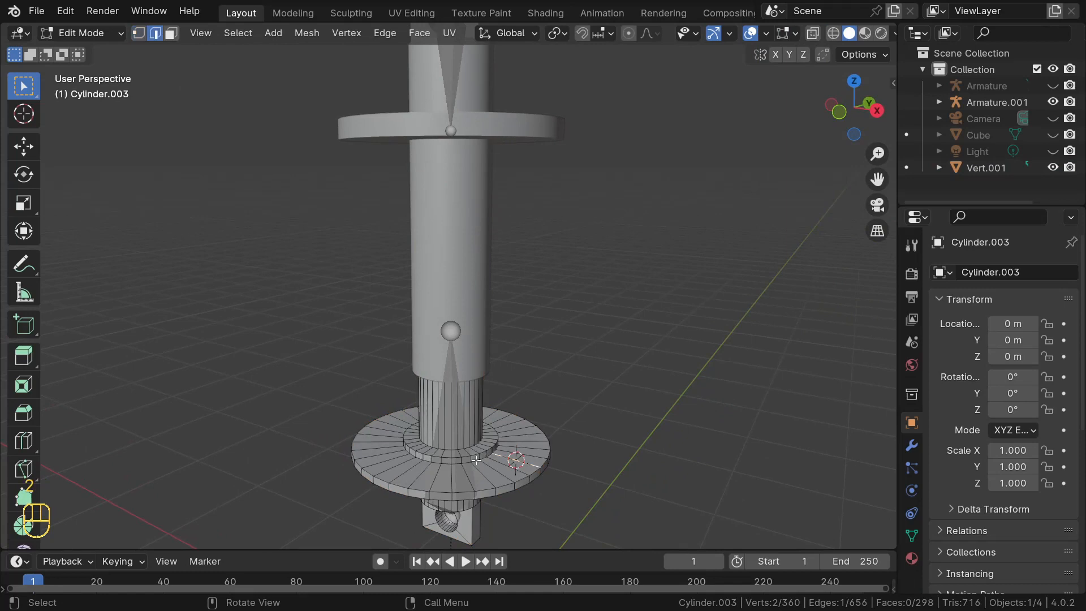
pyautogui.keyDown('alt'); pyautogui.click(476, 461); pyautogui.keyUp('alt')
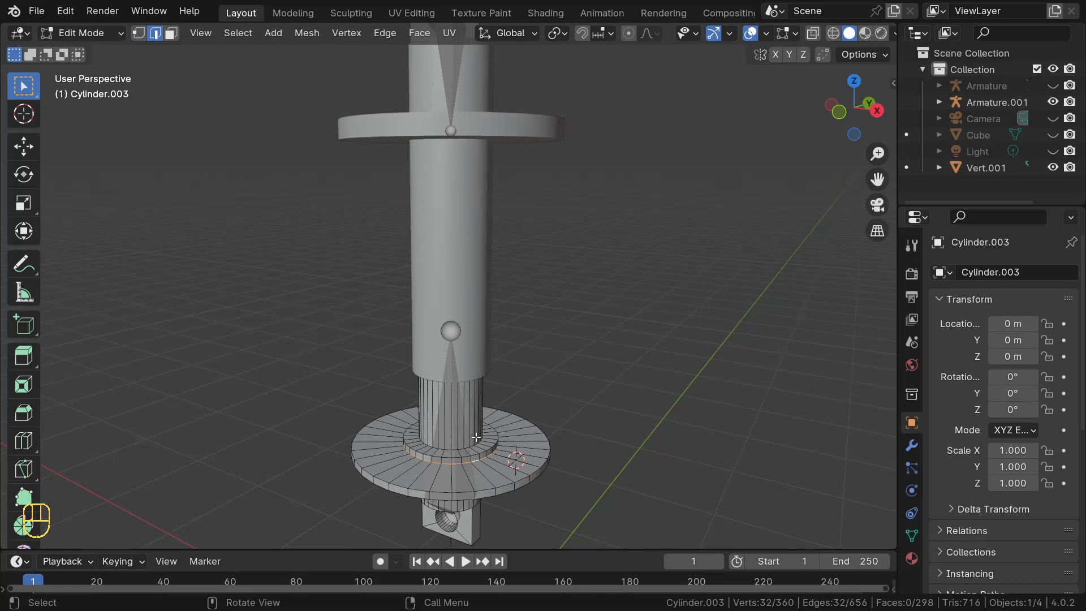
pyautogui.press('KP_Decimal')
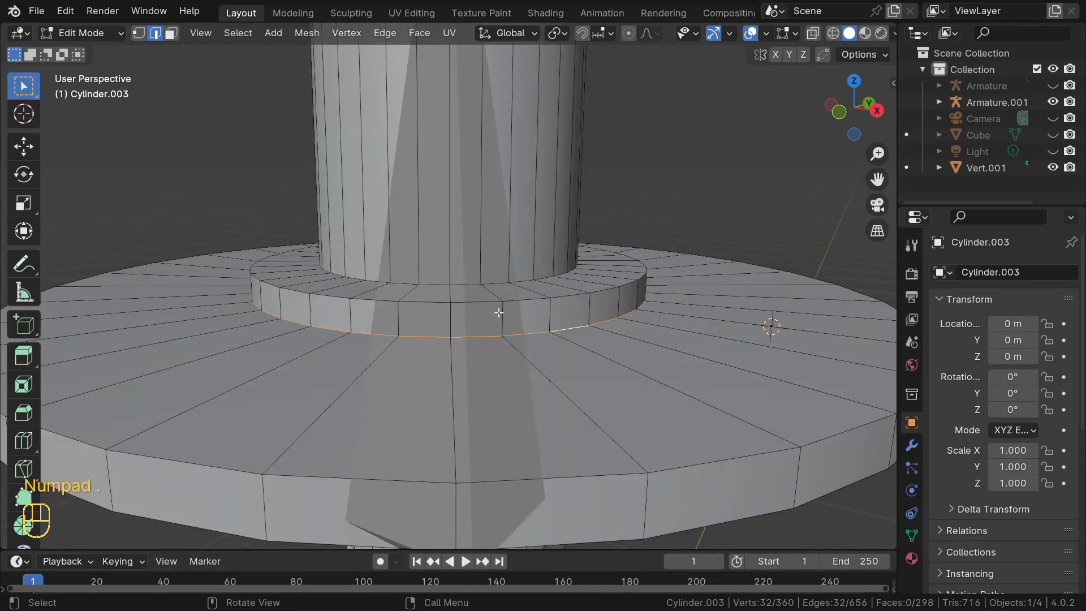
pyautogui.moveTo(498, 312); pyautogui.dragTo(520, 339, button='middle')
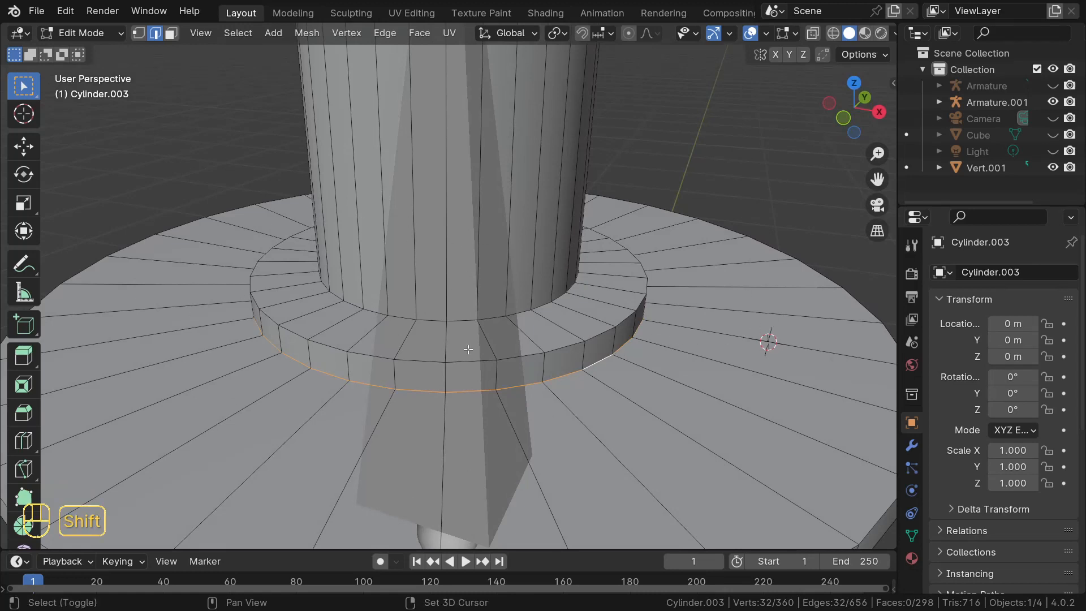
pyautogui.hotkey('shift', 's')
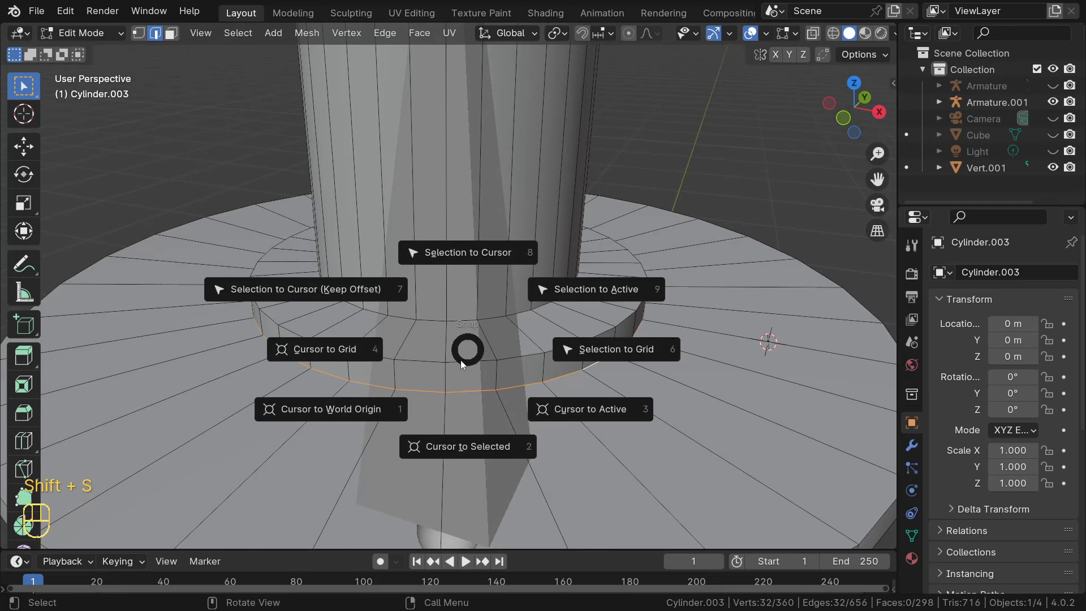
pyautogui.click(468, 451)
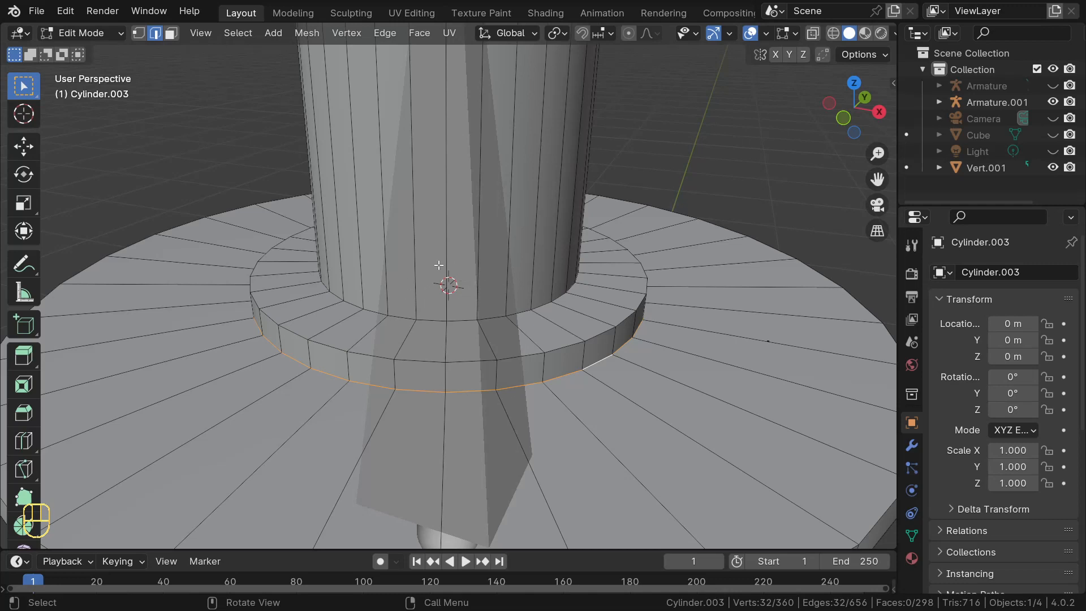
pyautogui.press('Tab')
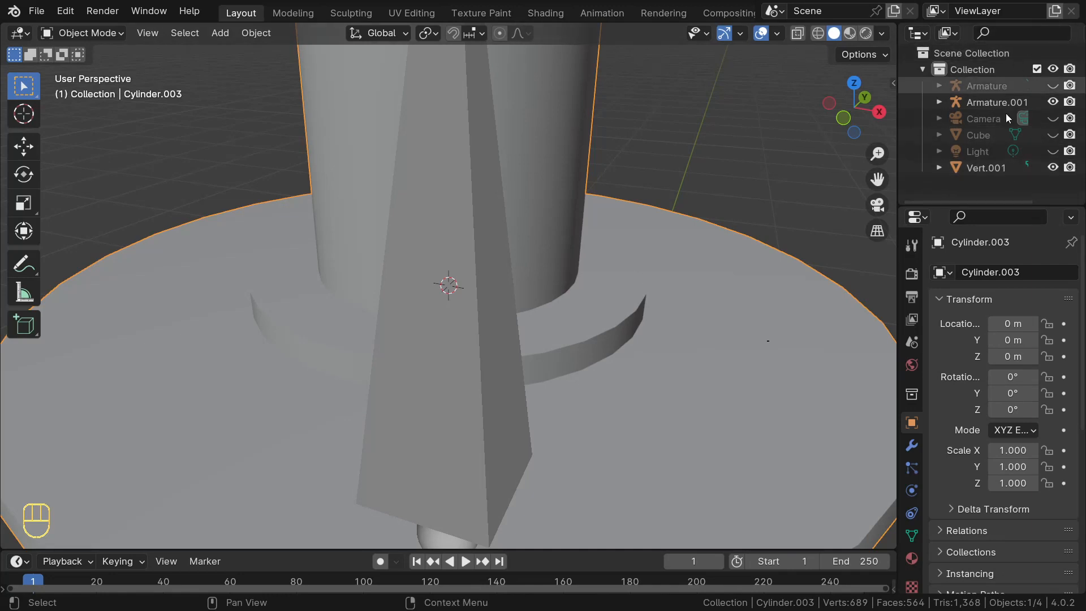
# - Select the Vert.001 object and set its origin to the 3D cursor
pyautogui.click(989, 166)
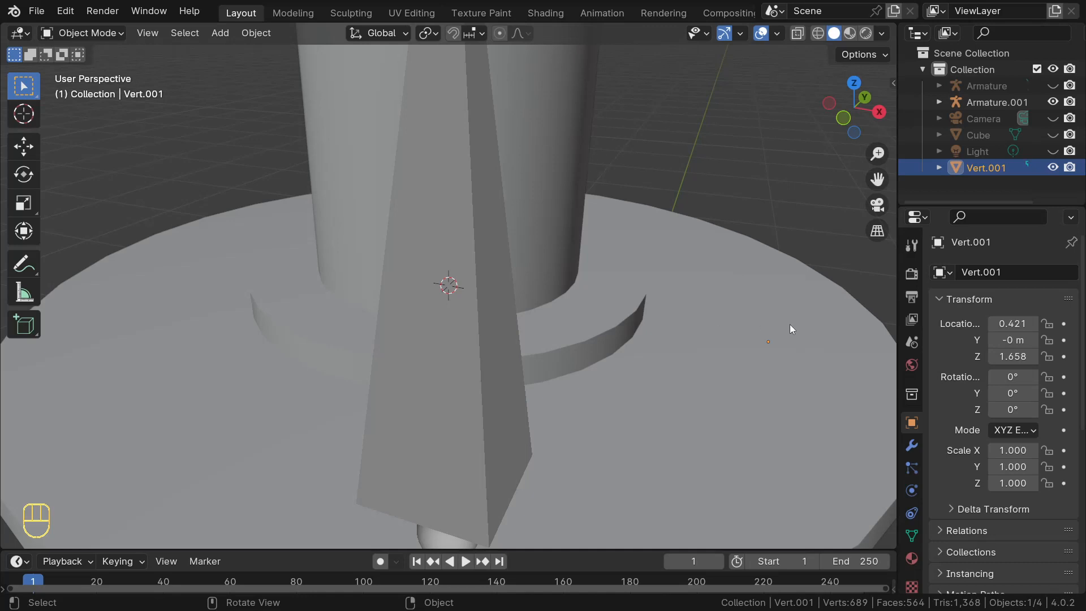
pyautogui.click(256, 34)
pyautogui.moveTo(290, 68)
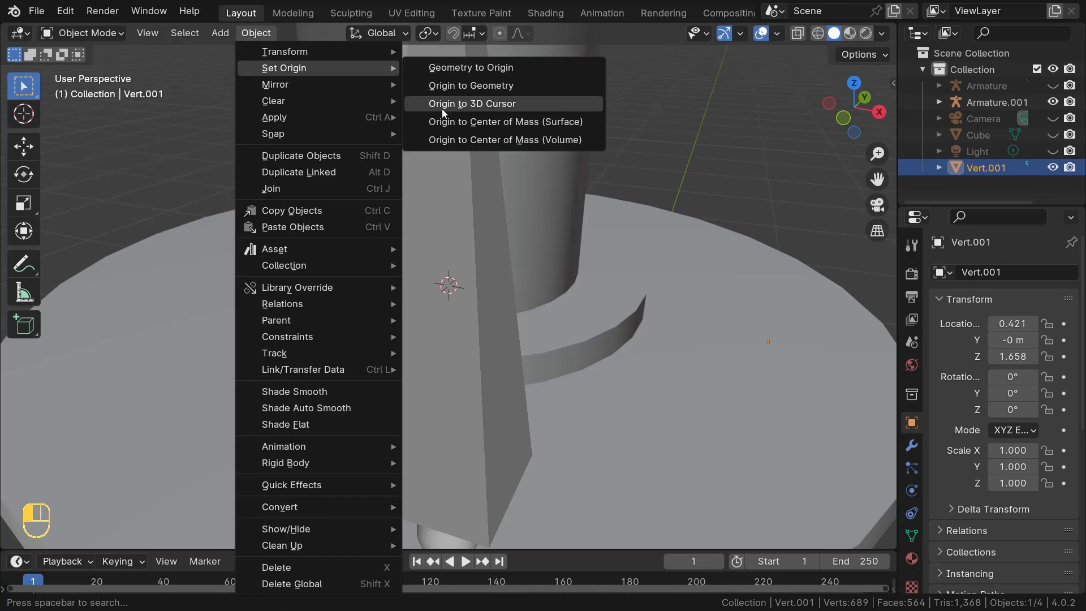
pyautogui.click(489, 104)
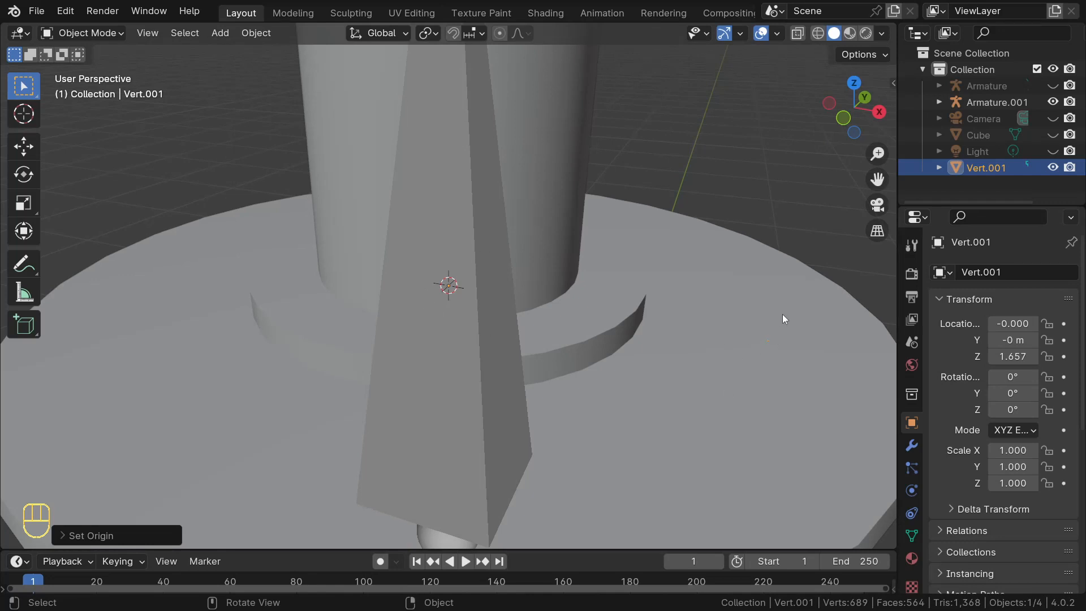
# - Add a Screw modifier to Vert.001
pyautogui.click(912, 446)
pyautogui.click(985, 270)
pyautogui.moveTo(986, 269)
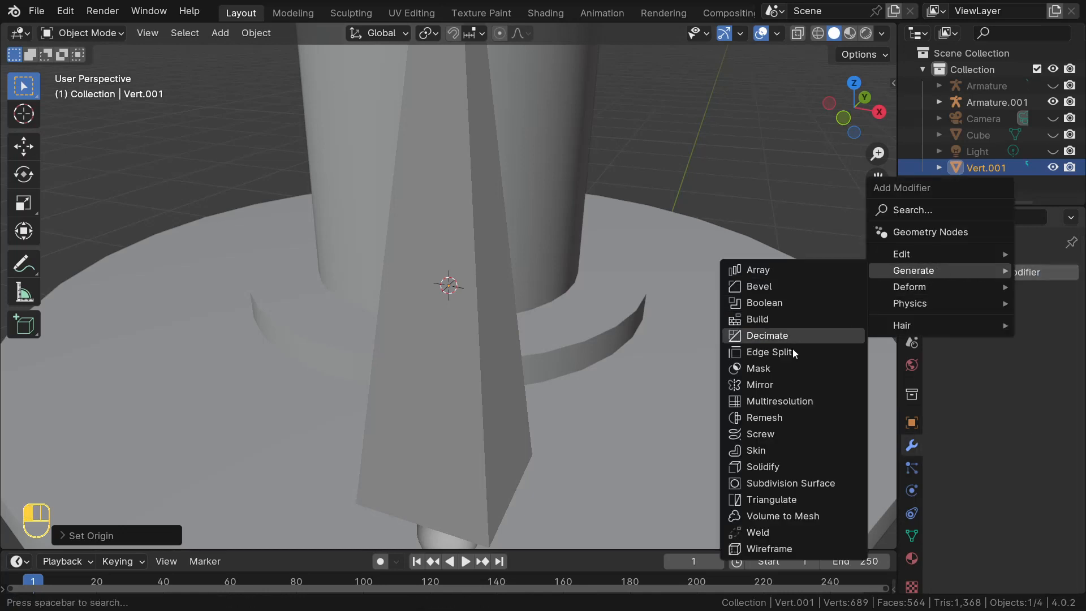
pyautogui.click(760, 433)
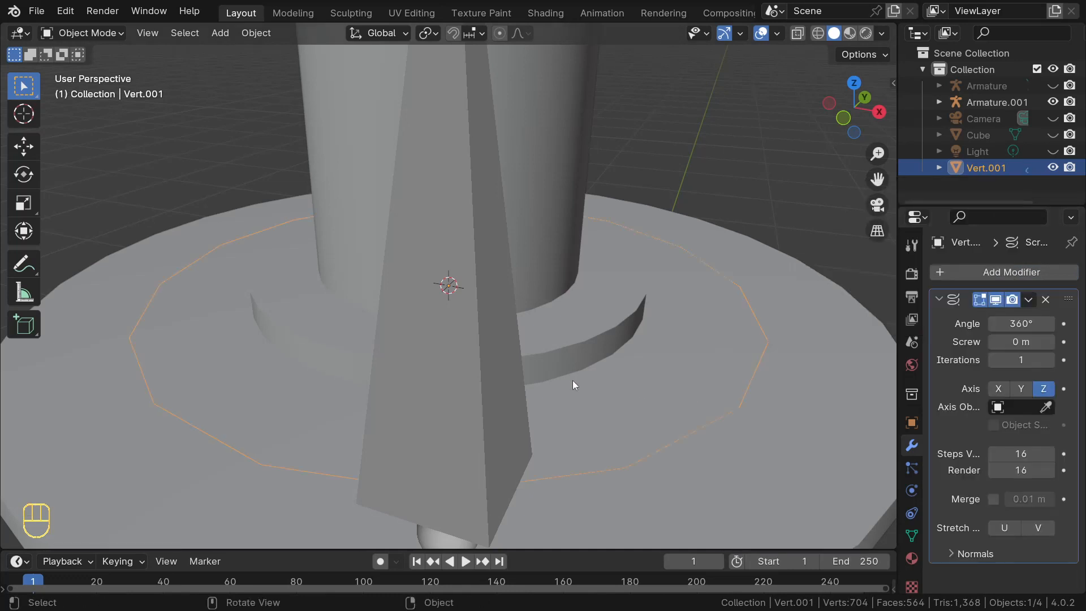
# - Set the Screw modifier's screw offset to 0.12 m and its iterations to 5 to form a coil above the lower disc
pyautogui.moveTo(570, 381); pyautogui.dragTo(487, 331, button='middle')
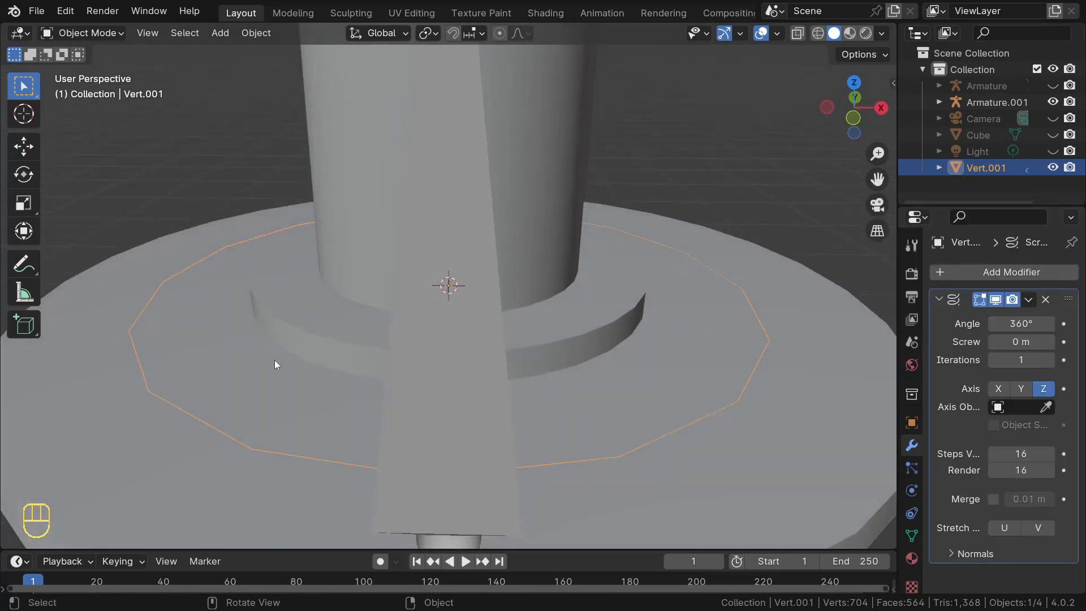
pyautogui.moveTo(277, 366); pyautogui.dragTo(405, 376, button='middle')
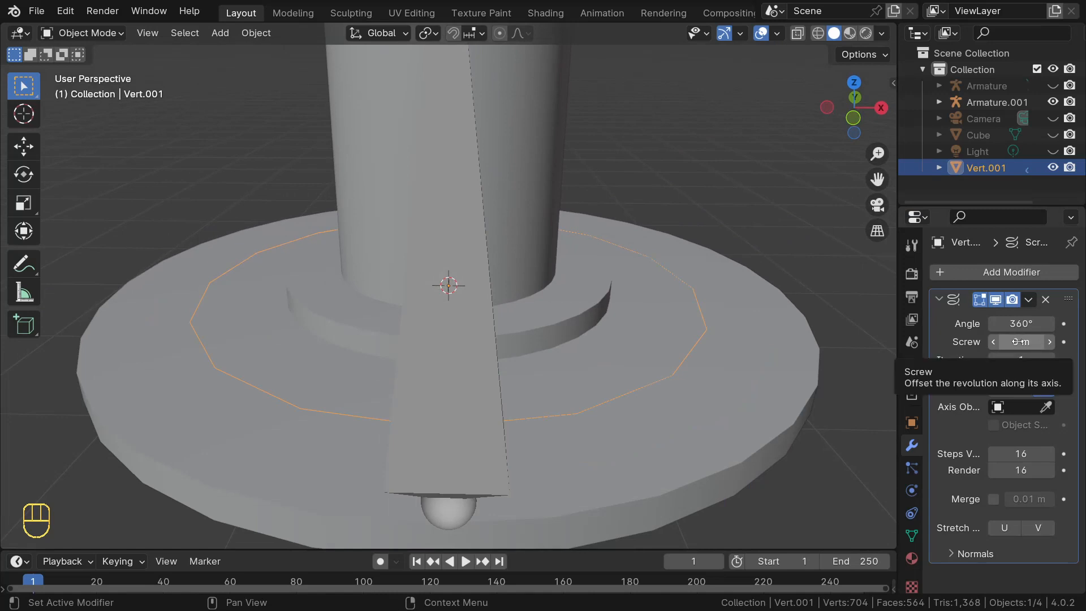
pyautogui.keyDown('shift'); pyautogui.moveTo(1018, 342); pyautogui.dragTo(1052, 341); pyautogui.keyUp('shift')
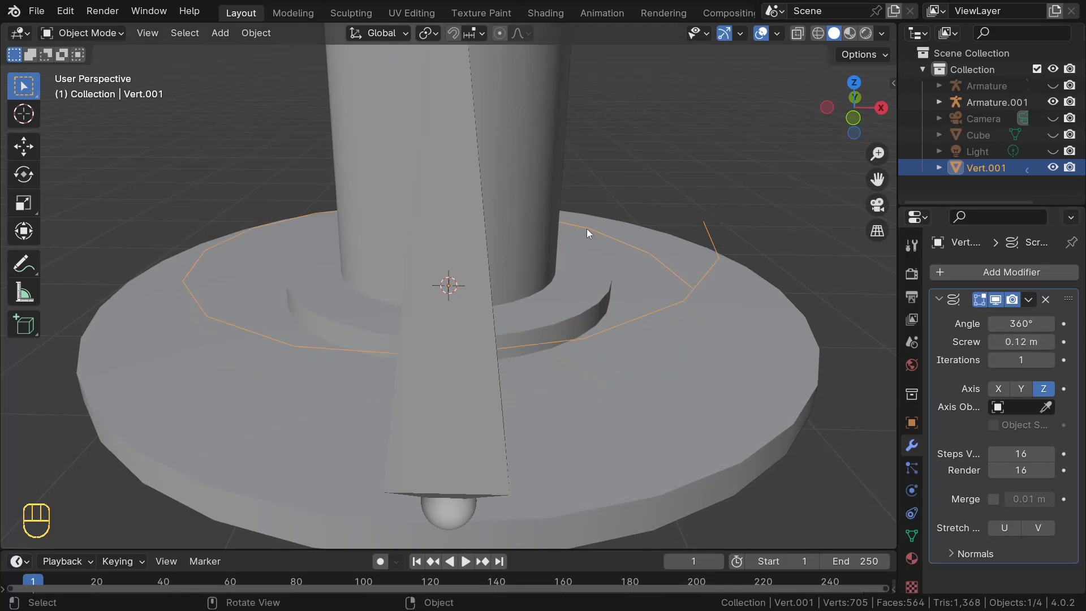
pyautogui.scroll(-5, 586, 229)
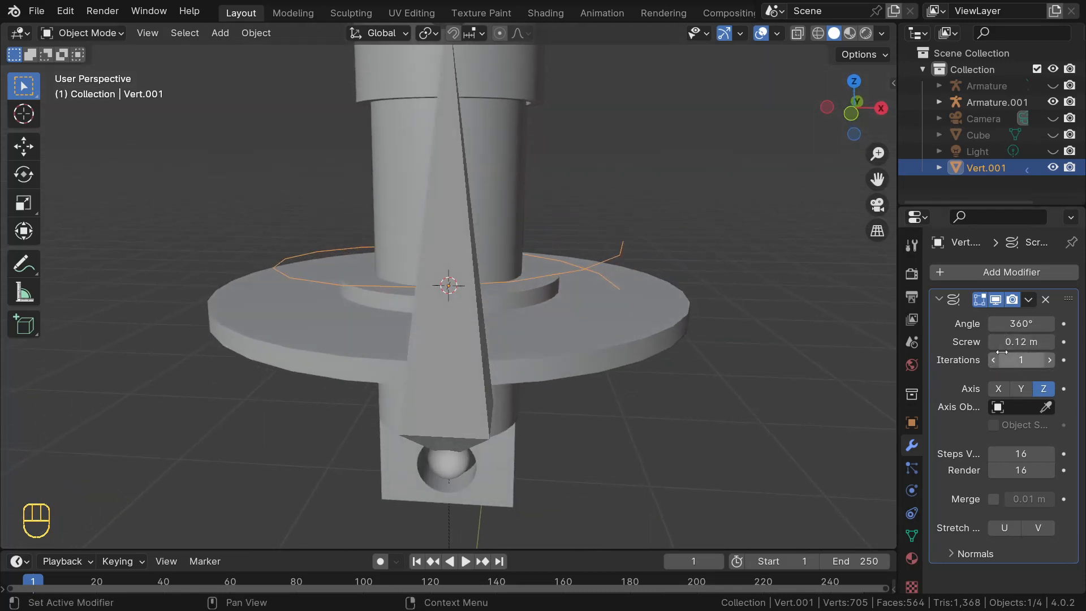
pyautogui.click(1049, 360)
pyautogui.click(1050, 361)
pyautogui.click(1049, 361)
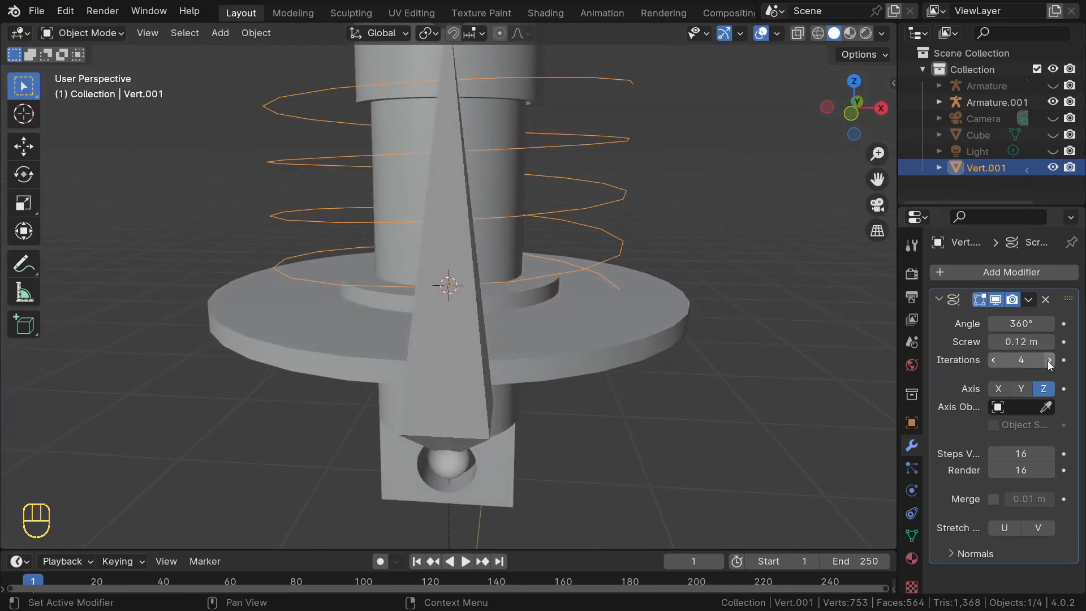
pyautogui.click(1049, 361)
pyautogui.scroll(-3, 376, 188)
pyautogui.scroll(-3, 459, 147)
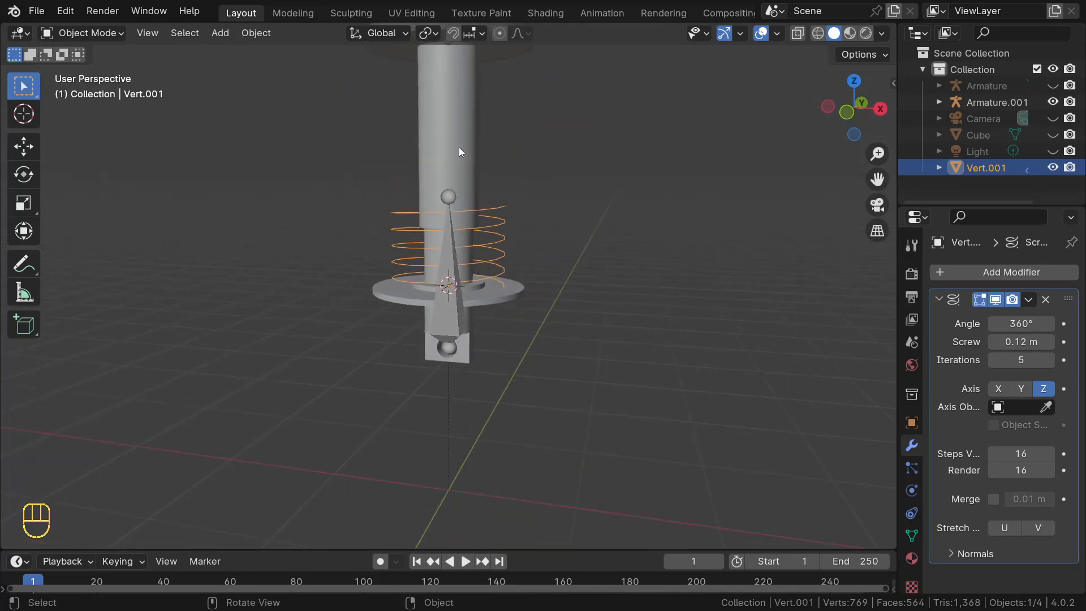
# - Raise the Screw modifier's iterations to 14 so the coil reaches the upper disc, keeping the 0.12 m screw offset
pyautogui.scroll(-2, 460, 152)
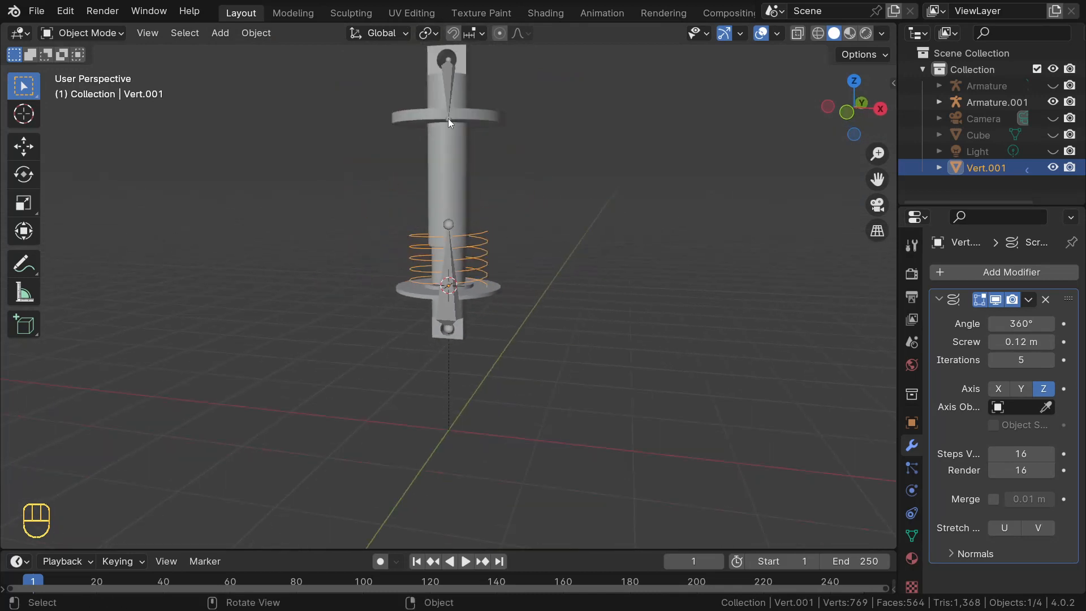
pyautogui.click(1051, 362)
pyautogui.click(1051, 362)
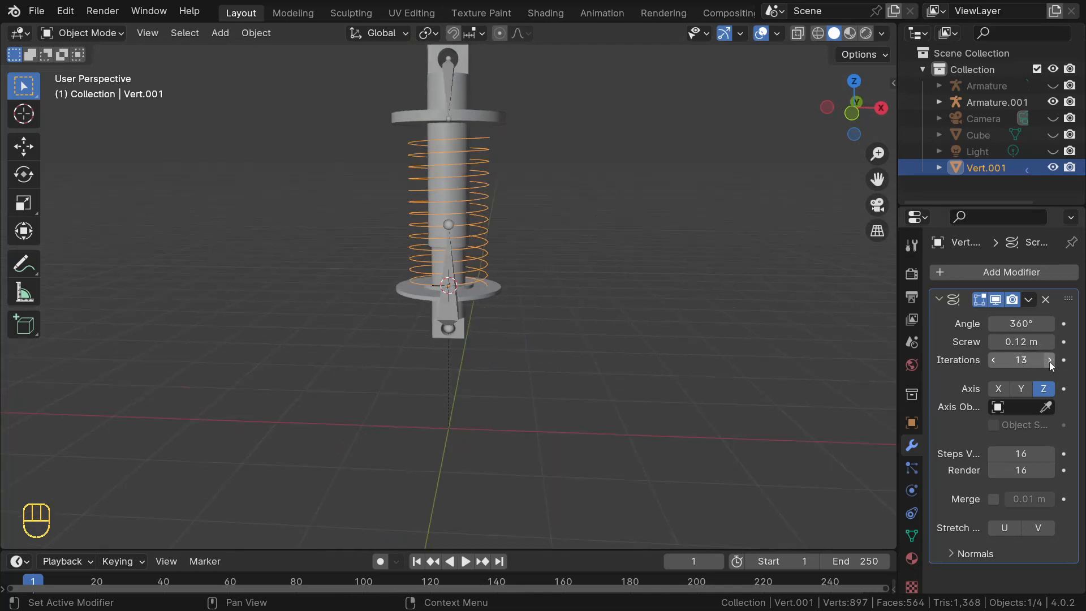
pyautogui.click(1050, 362)
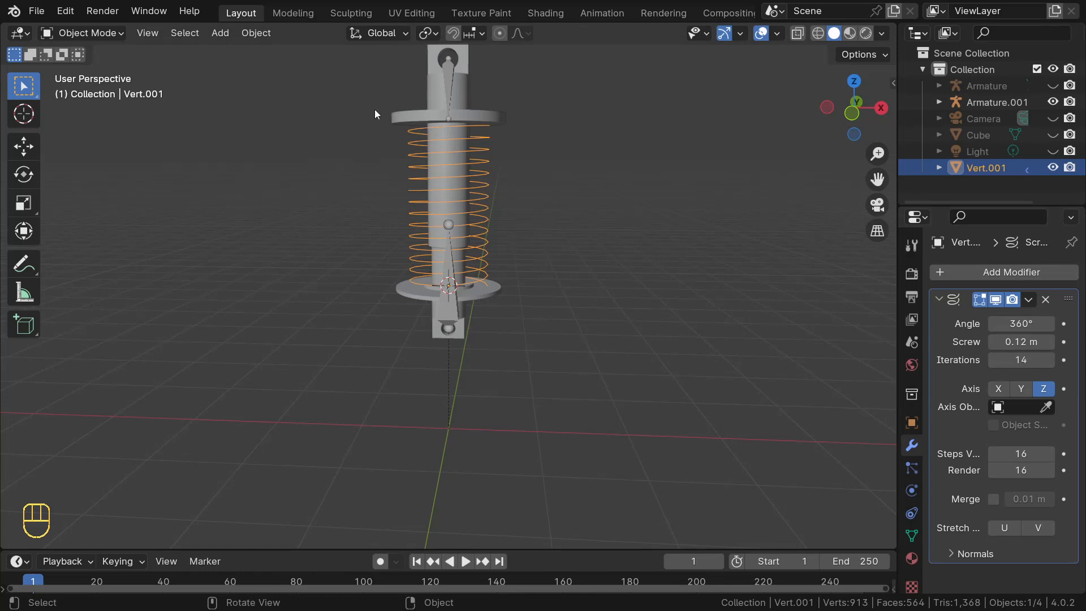
pyautogui.moveTo(375, 109); pyautogui.dragTo(506, 127, button='middle')
pyautogui.scroll(2, 470, 141)
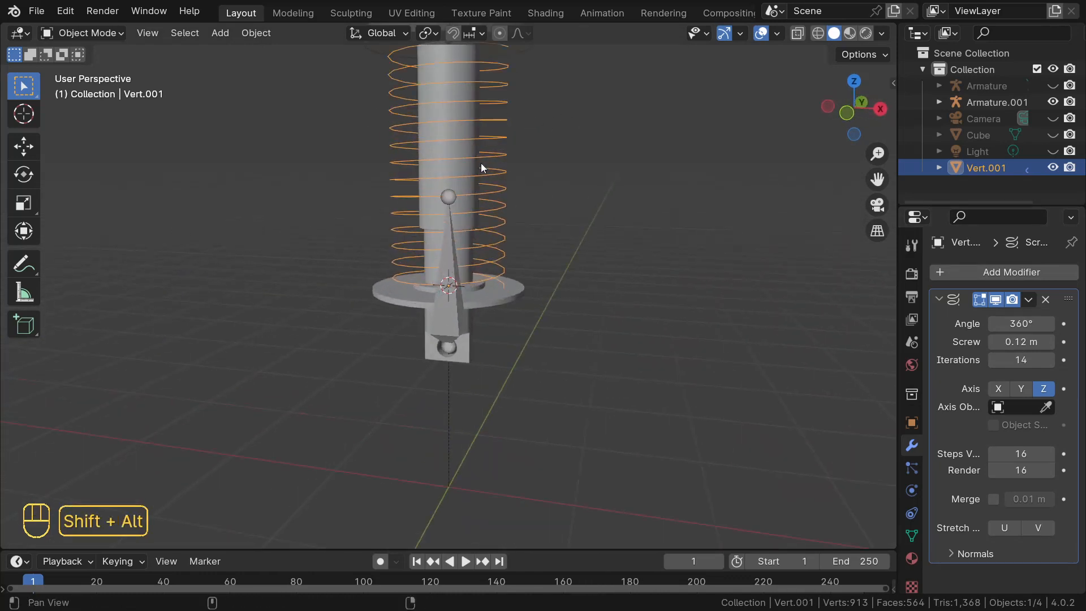
pyautogui.moveTo(482, 165); pyautogui.dragTo(456, 152, button='middle')
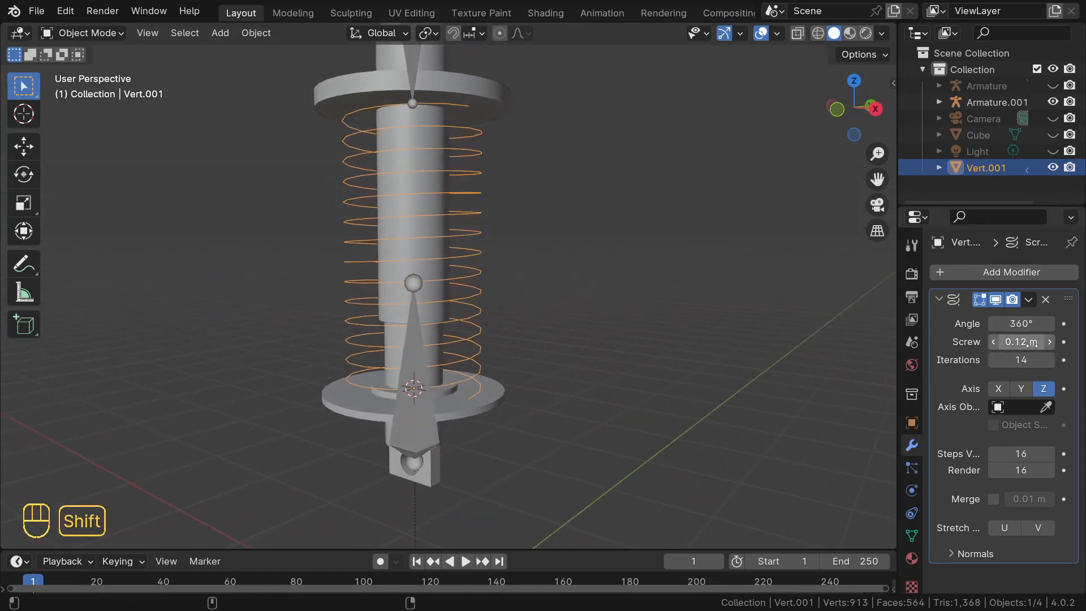
pyautogui.moveTo(1021, 342)
pyautogui.keyDown('shift'); pyautogui.mouseDown()
pyautogui.moveTo(988, 342)
pyautogui.moveTo(1020, 341)
pyautogui.mouseUp(); pyautogui.keyUp('shift')
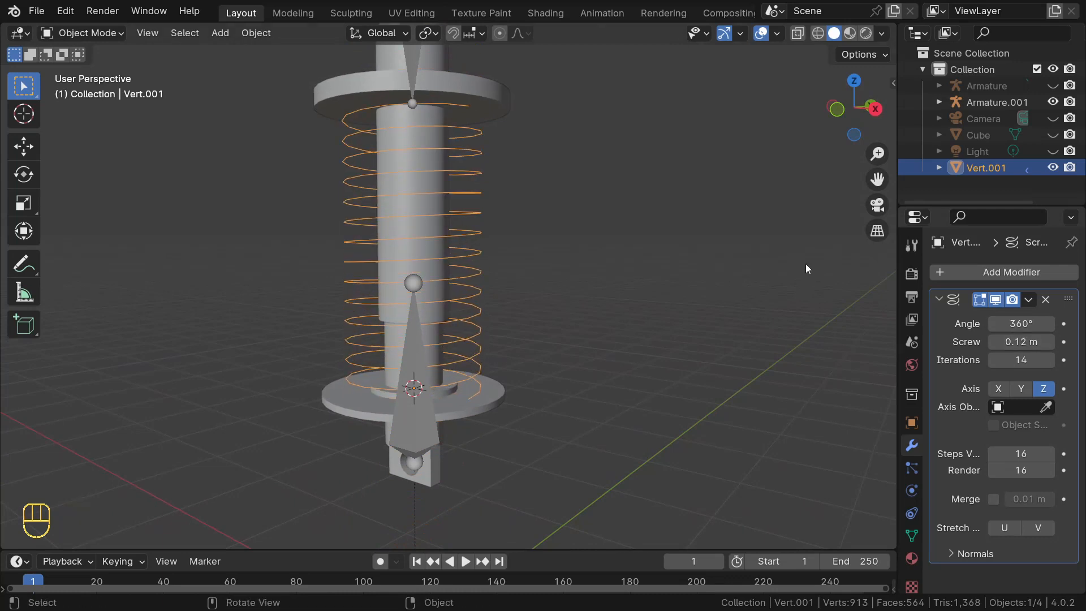
# - Smooth the coil by setting the Screw modifier's viewport and render steps both to 30
pyautogui.moveTo(331, 182); pyautogui.dragTo(555, 283, button='middle')
pyautogui.scroll(3, 553, 285)
pyautogui.scroll(3, 552, 284)
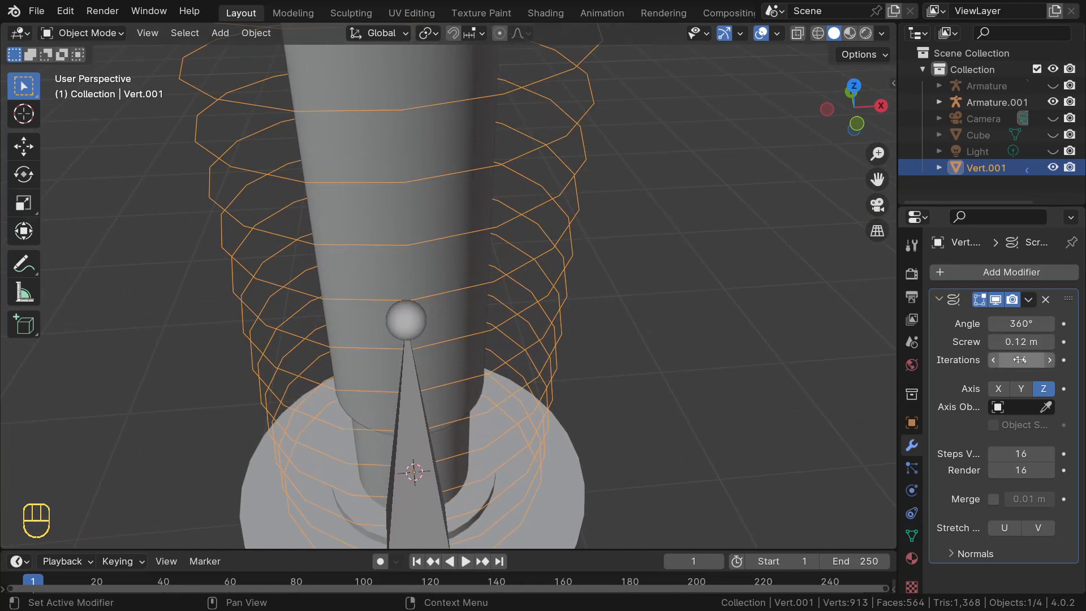
pyautogui.moveTo(1020, 454)
pyautogui.mouseDown()
pyautogui.moveTo(1033, 454)
pyautogui.moveTo(1020, 454)
pyautogui.mouseUp()
pyautogui.click(1020, 454)
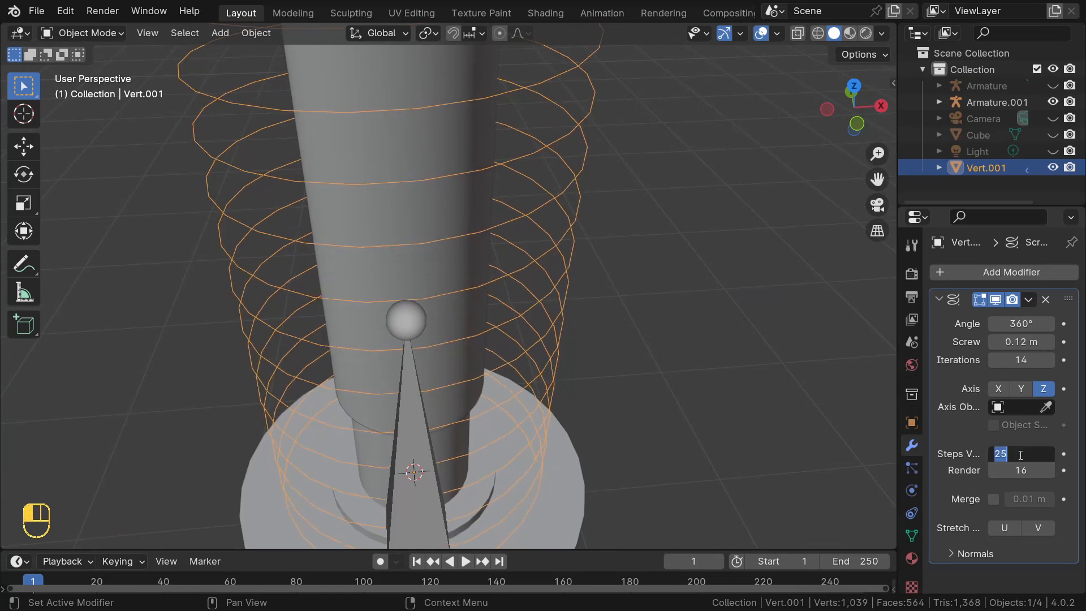
pyautogui.write('30')
pyautogui.press('Return')
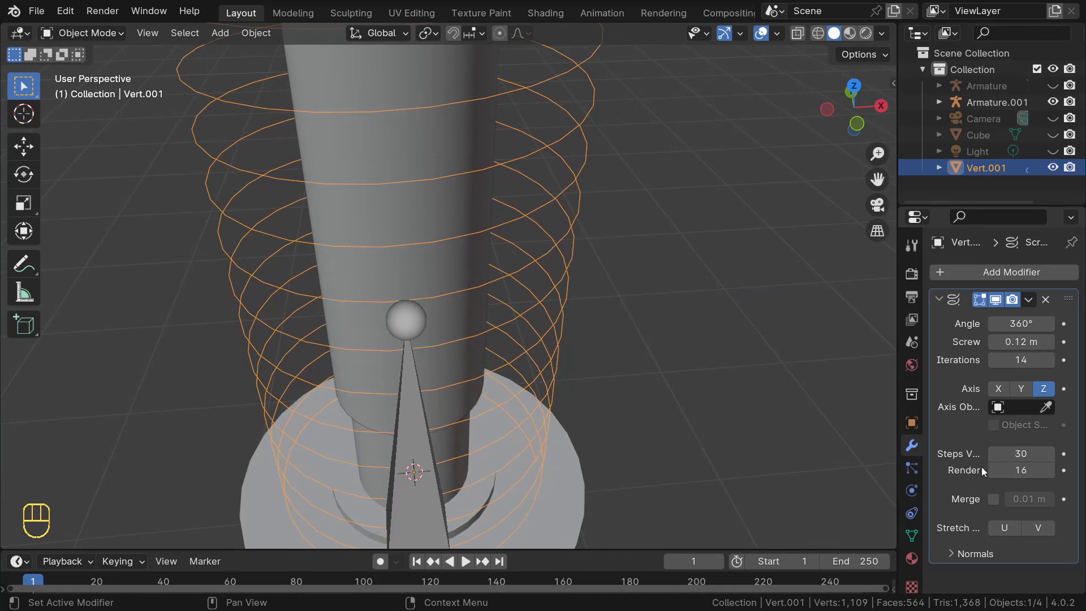
pyautogui.click(1033, 470)
pyautogui.write('30')
pyautogui.press('Return')
# - Apply the Screw modifier and convert the Vert.001 coil to a curve
pyautogui.scroll(-4, 319, 267)
pyautogui.moveTo(312, 267); pyautogui.dragTo(366, 224, button='middle')
pyautogui.moveTo(369, 100); pyautogui.dragTo(595, 157, button='middle')
pyautogui.scroll(3, 405, 178)
pyautogui.scroll(-3, 447, 202)
pyautogui.moveTo(446, 202); pyautogui.dragTo(361, 201, button='middle')
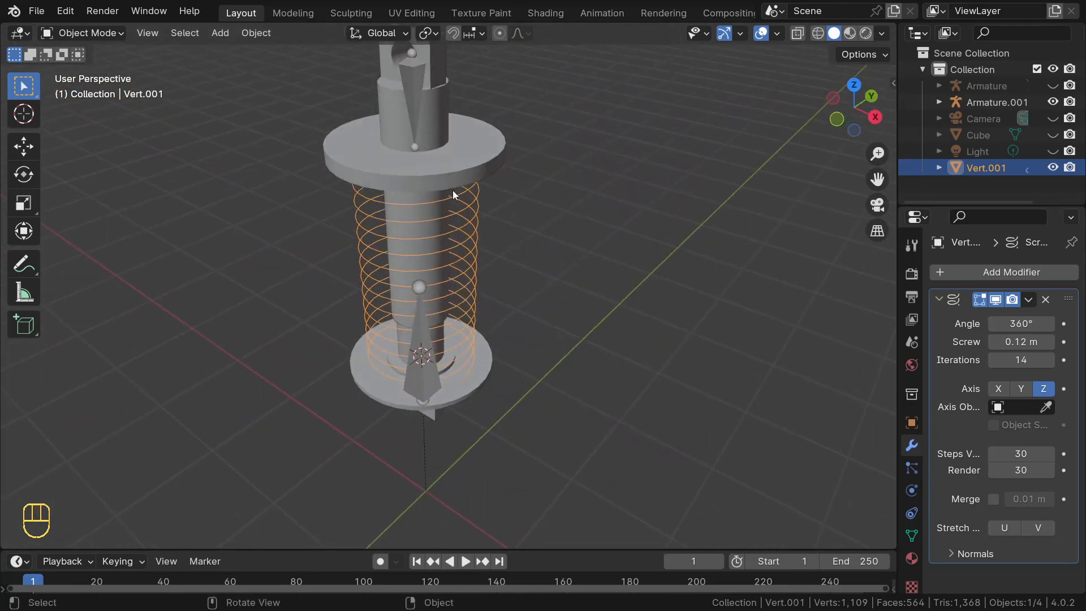
pyautogui.click(1029, 299)
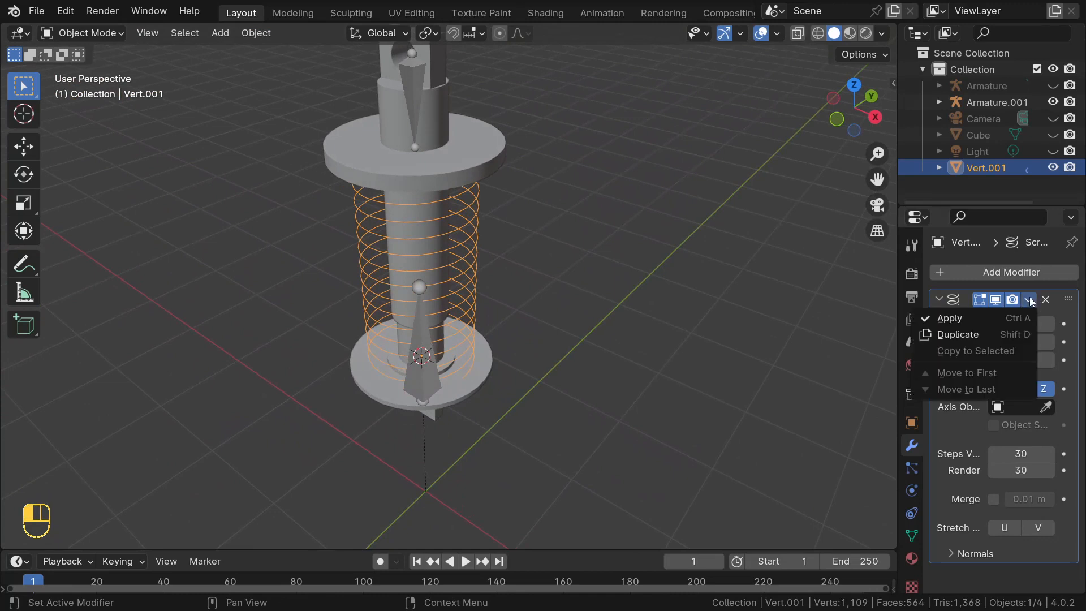
pyautogui.click(973, 318)
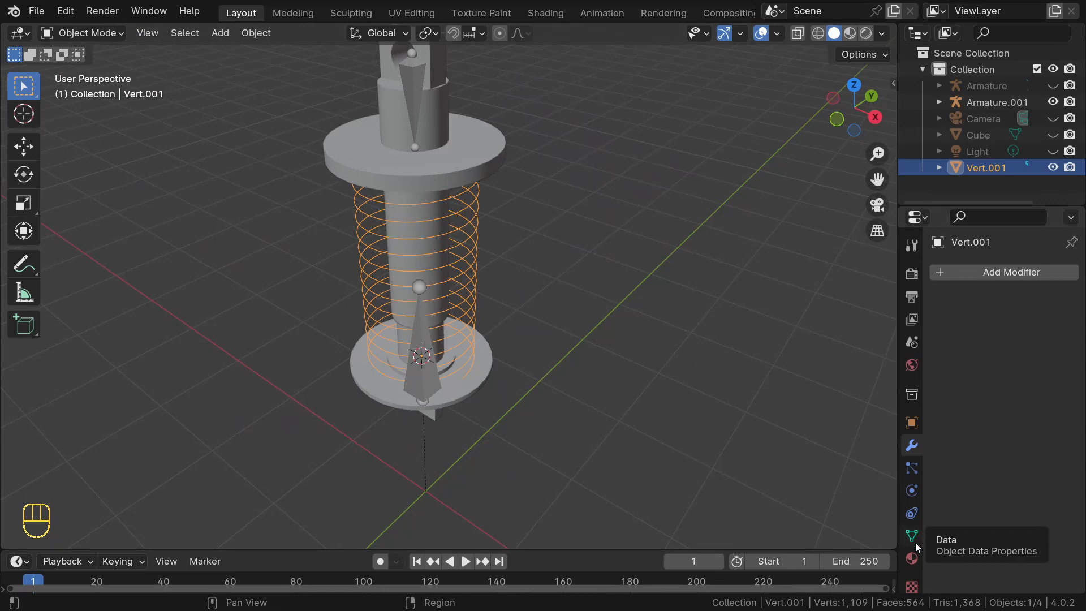
pyautogui.rightClick(463, 225)
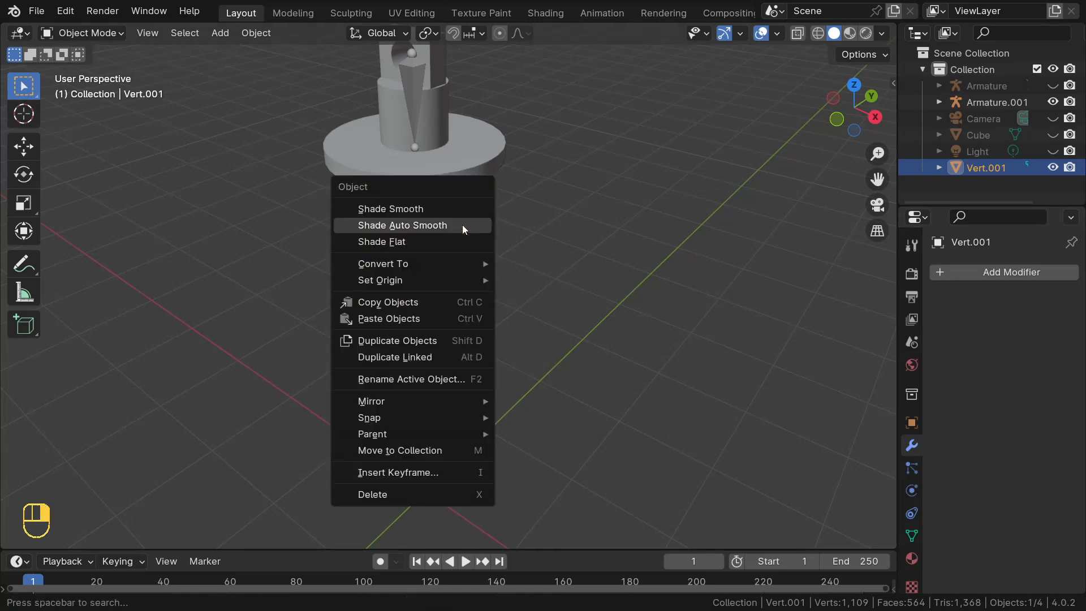
pyautogui.moveTo(404, 266)
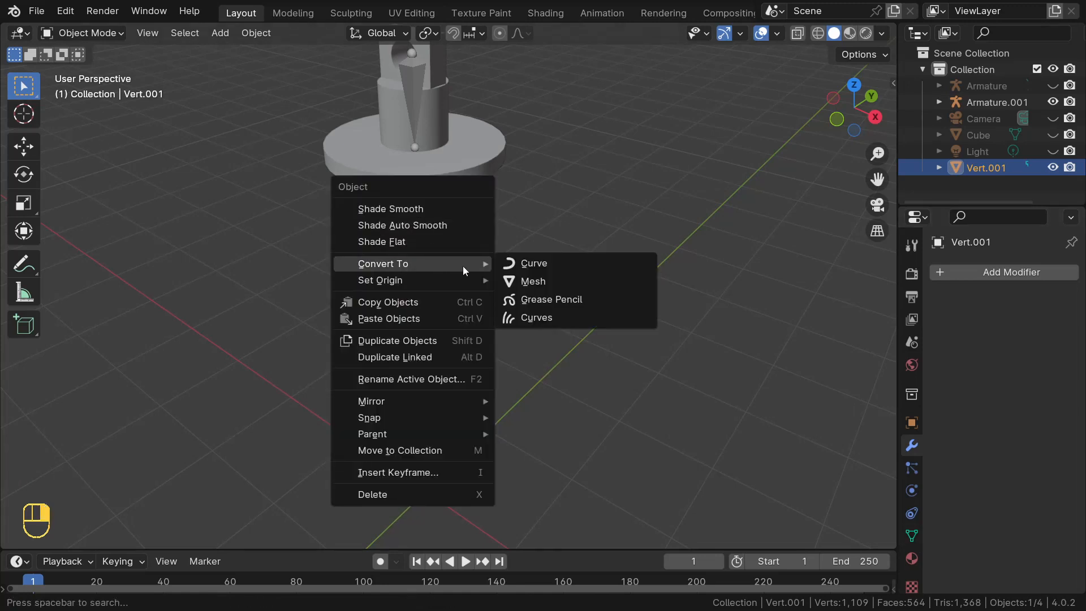
pyautogui.click(542, 266)
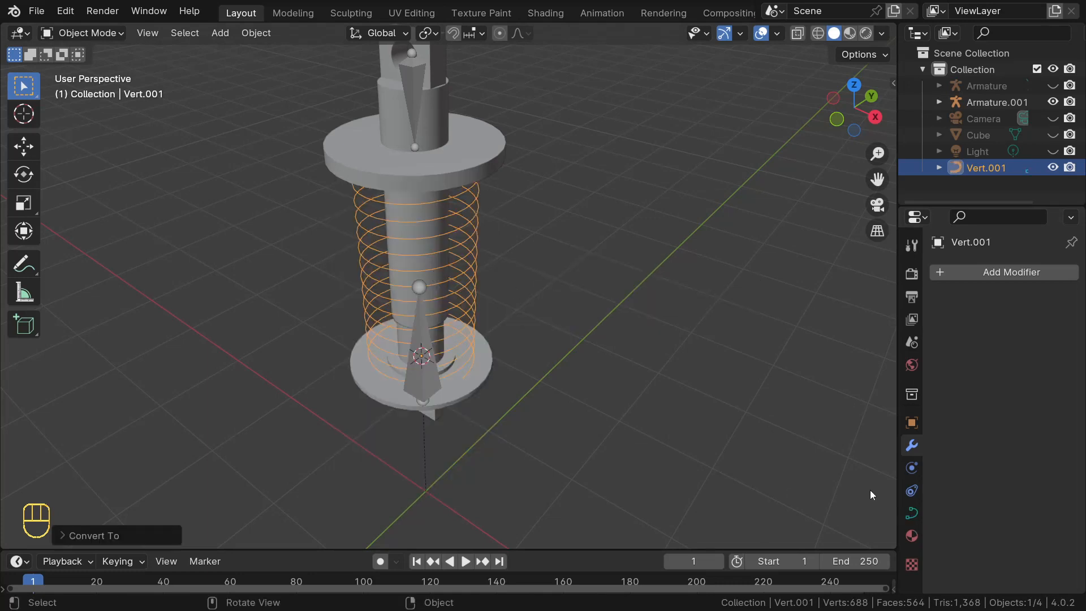
# - Thicken the coil curve with a round bevel depth of 0.018 m
pyautogui.click(911, 514)
pyautogui.scroll(-5, 962, 347)
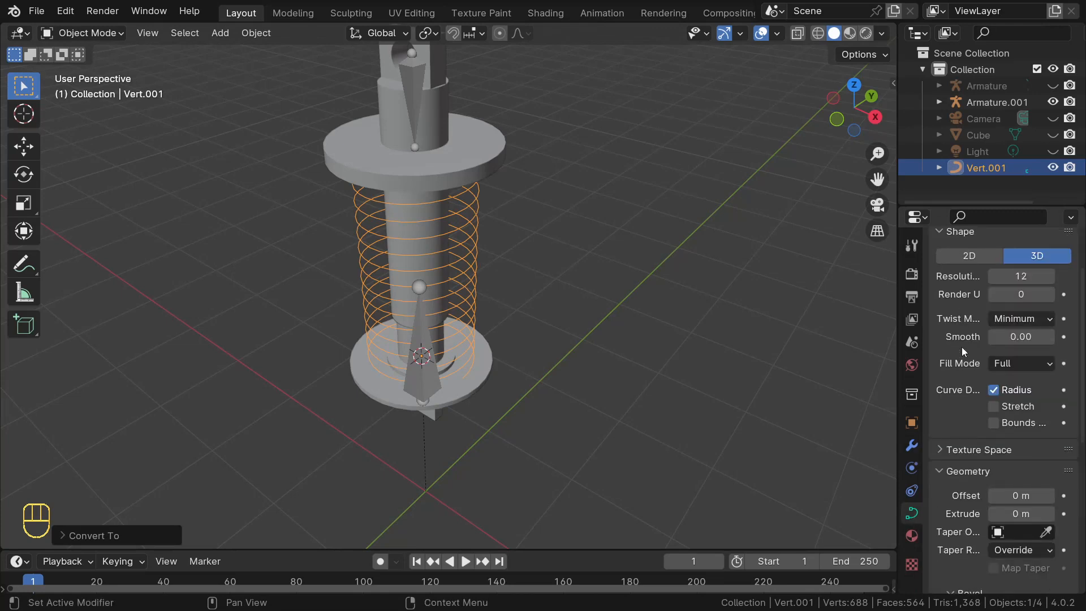
pyautogui.scroll(-6, 961, 347)
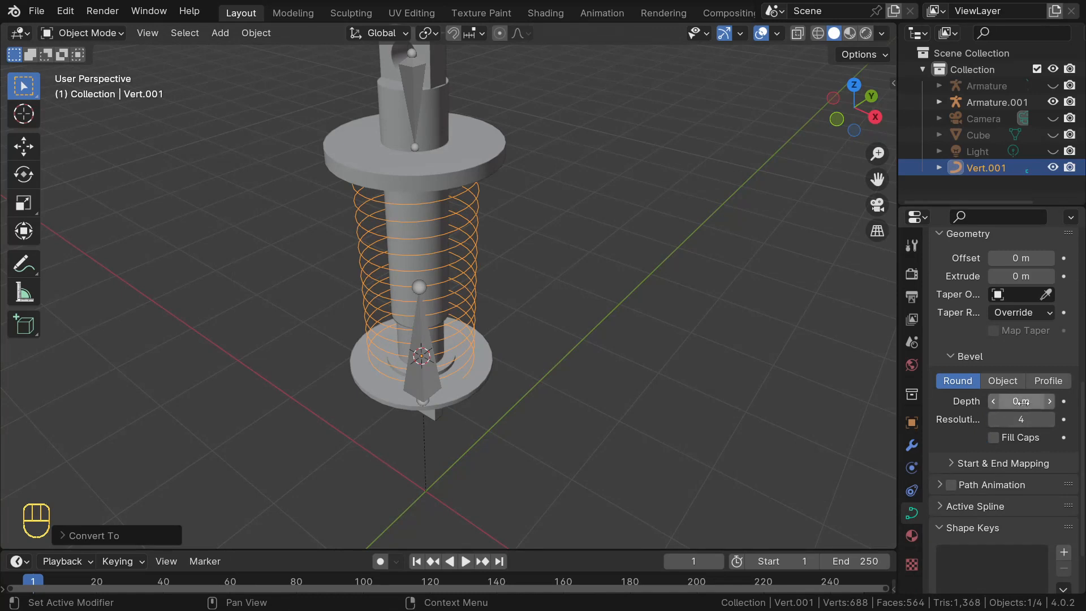
pyautogui.keyDown('shift'); pyautogui.moveTo(1021, 402); pyautogui.dragTo(1064, 401); pyautogui.keyUp('shift')
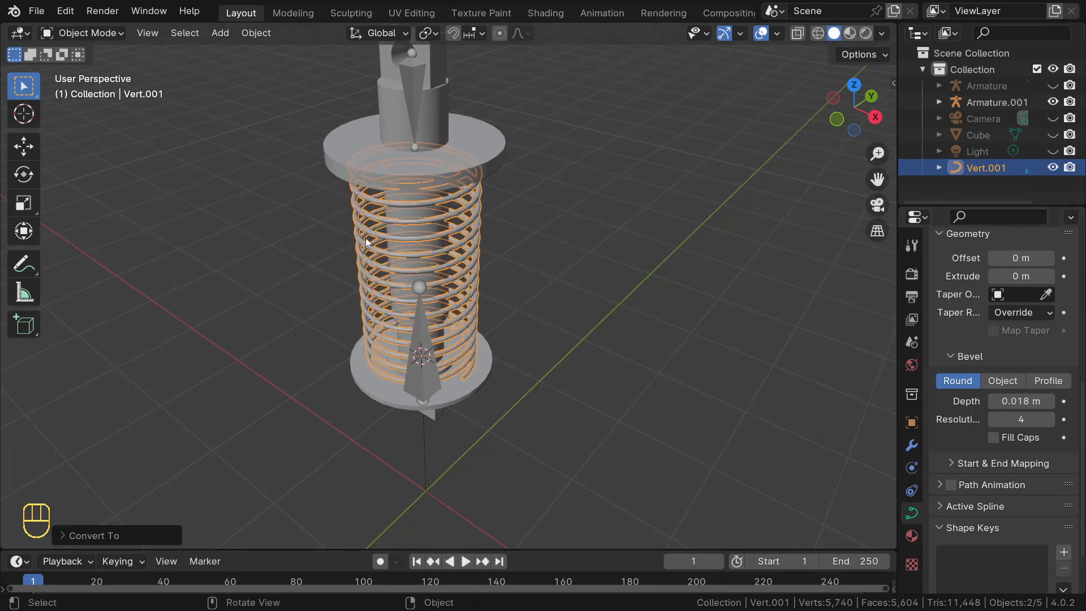
# - Apply smooth shading to the coil spring
pyautogui.moveTo(260, 209); pyautogui.dragTo(519, 216, button='middle')
pyautogui.scroll(4, 429, 203)
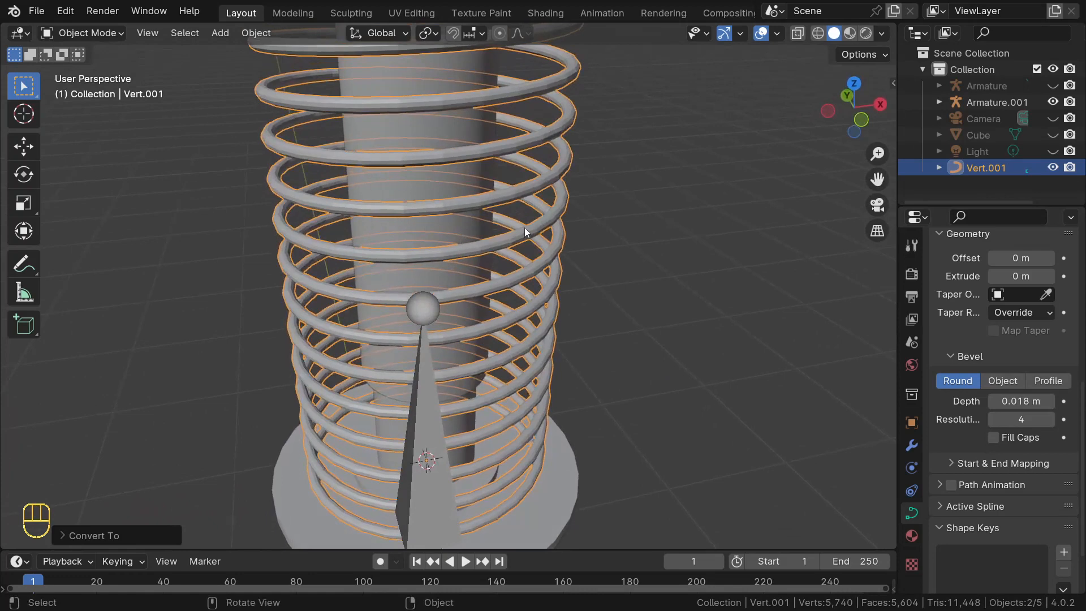
pyautogui.rightClick(551, 218)
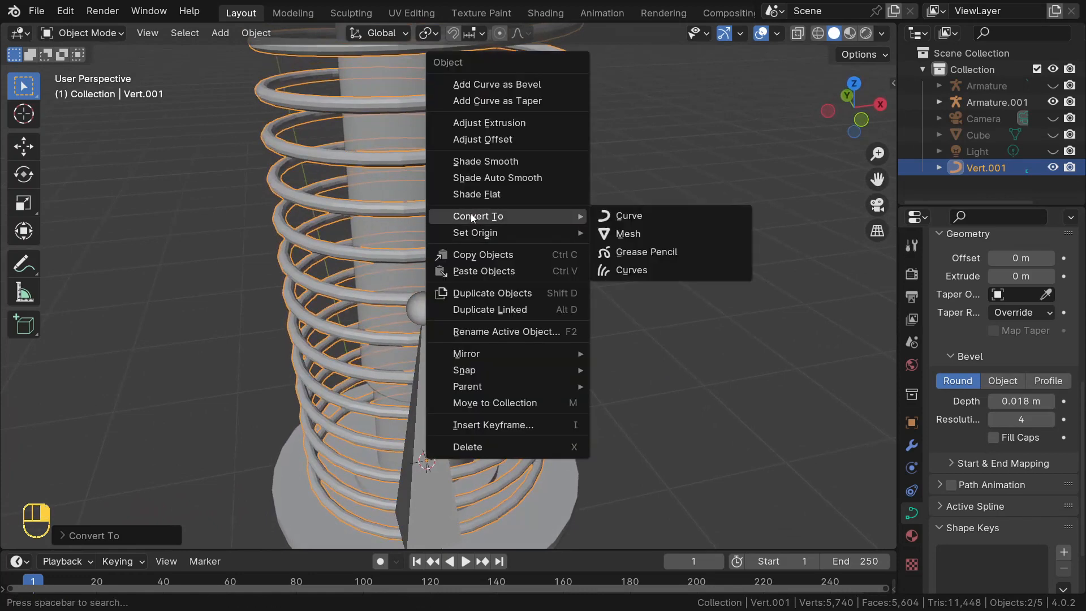
pyautogui.click(498, 170)
# - Examine the spring's fit between the two discs and the armature bones' placement from several angles and in front view
pyautogui.moveTo(399, 216); pyautogui.dragTo(313, 182, button='middle')
pyautogui.scroll(-3, 231, 198)
pyautogui.scroll(-4, 312, 181)
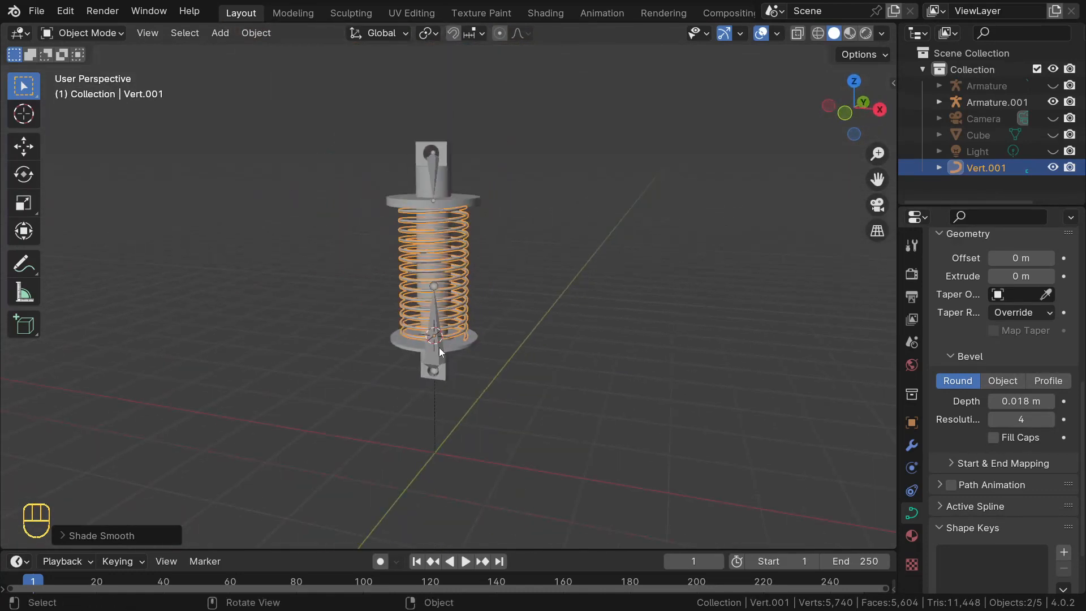
pyautogui.moveTo(413, 308); pyautogui.dragTo(456, 300, button='middle')
pyautogui.scroll(6, 438, 285)
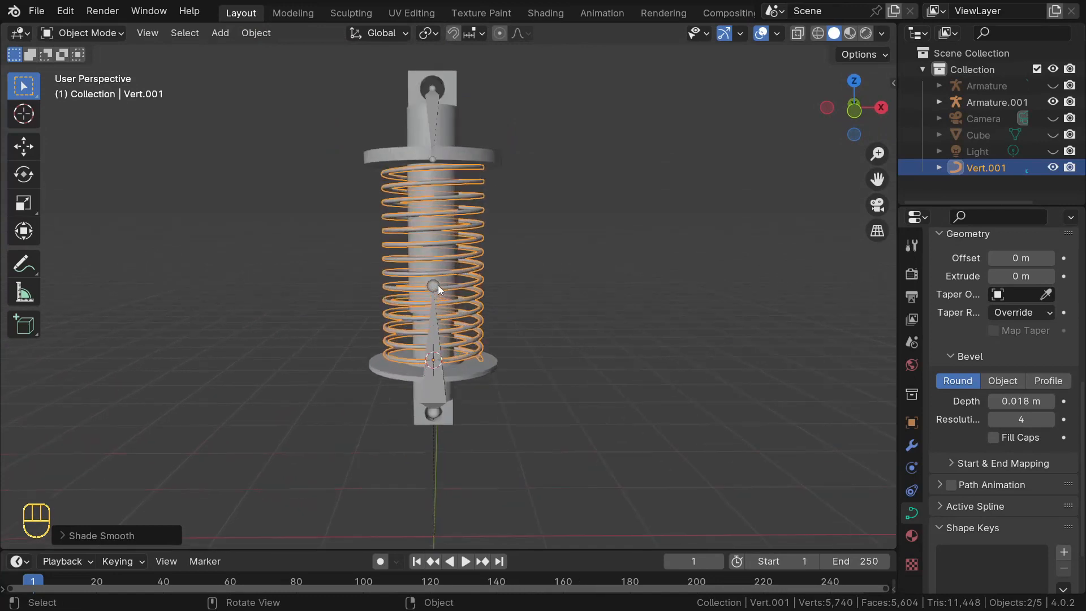
pyautogui.scroll(-2, 430, 351)
pyautogui.scroll(-1, 416, 277)
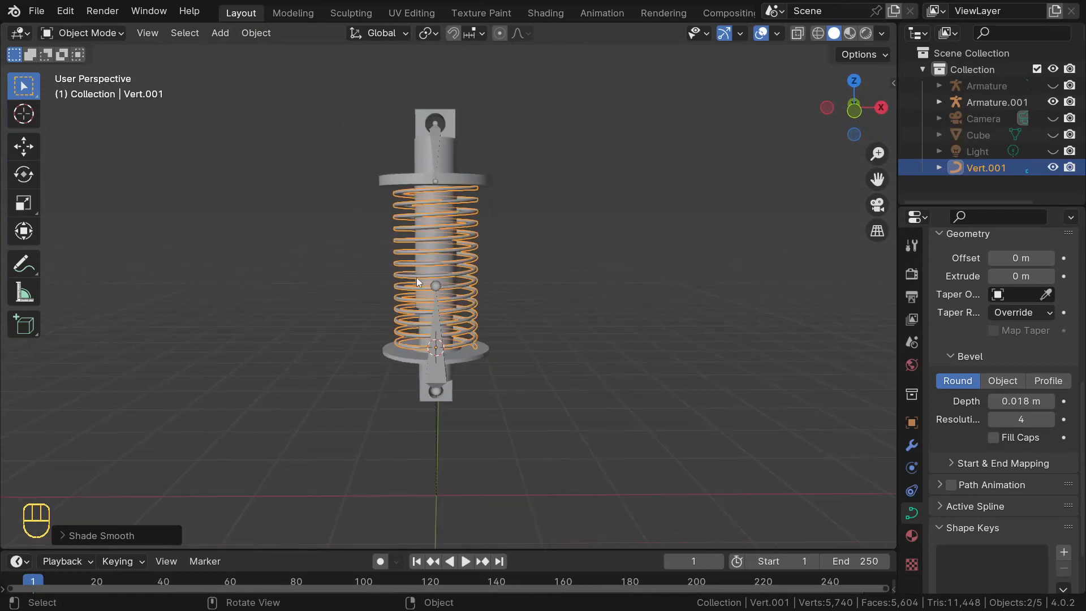
pyautogui.moveTo(454, 255); pyautogui.dragTo(434, 273, button='middle')
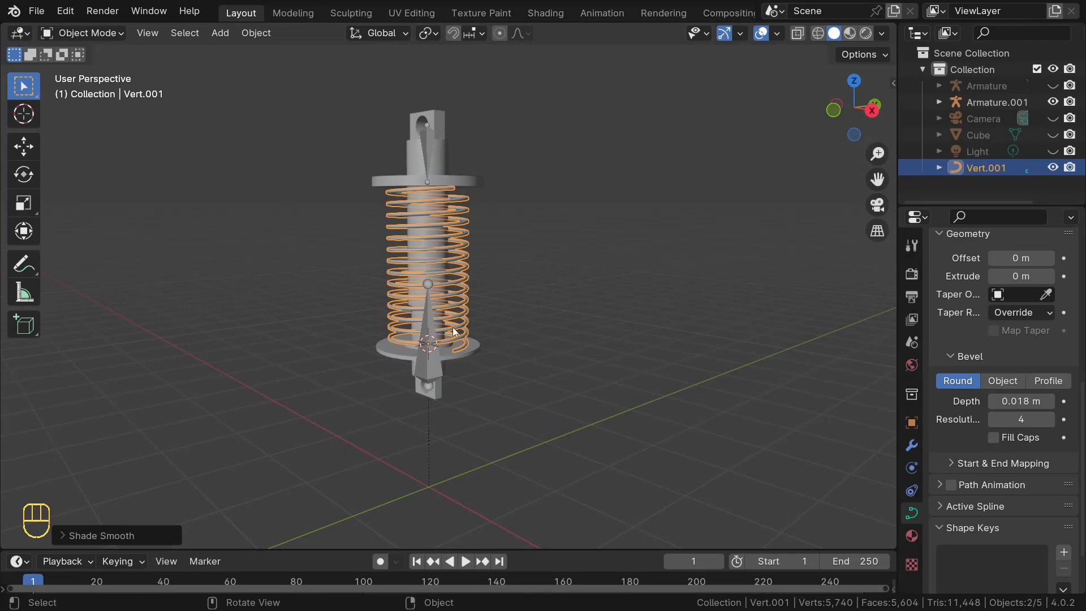
pyautogui.moveTo(413, 239); pyautogui.dragTo(499, 235, button='middle')
pyautogui.moveTo(378, 230); pyautogui.dragTo(411, 242, button='middle')
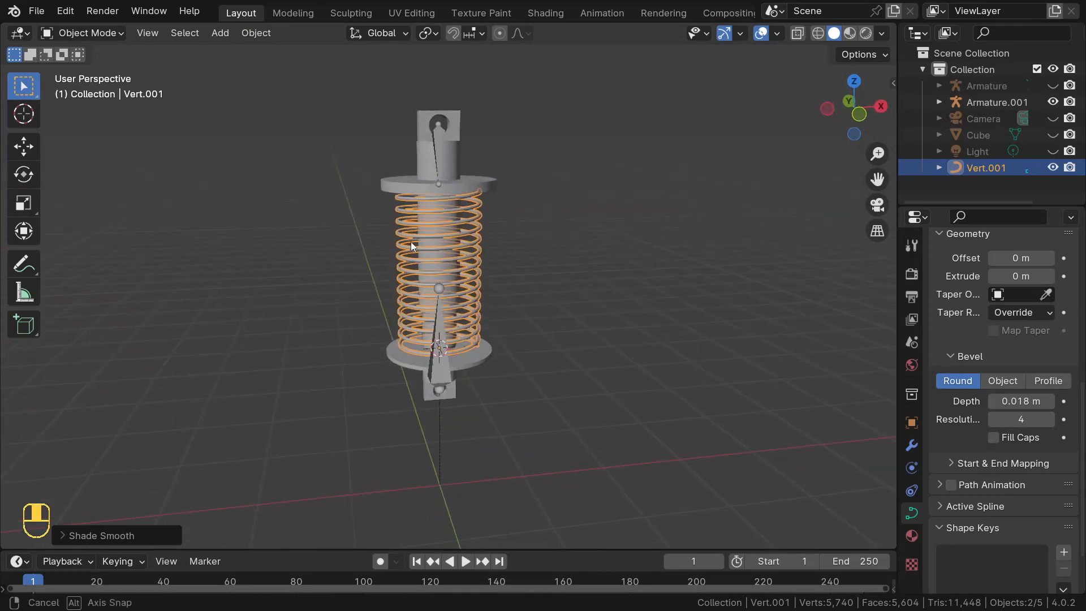
pyautogui.click(436, 145)
pyautogui.moveTo(453, 181); pyautogui.dragTo(410, 176, button='middle')
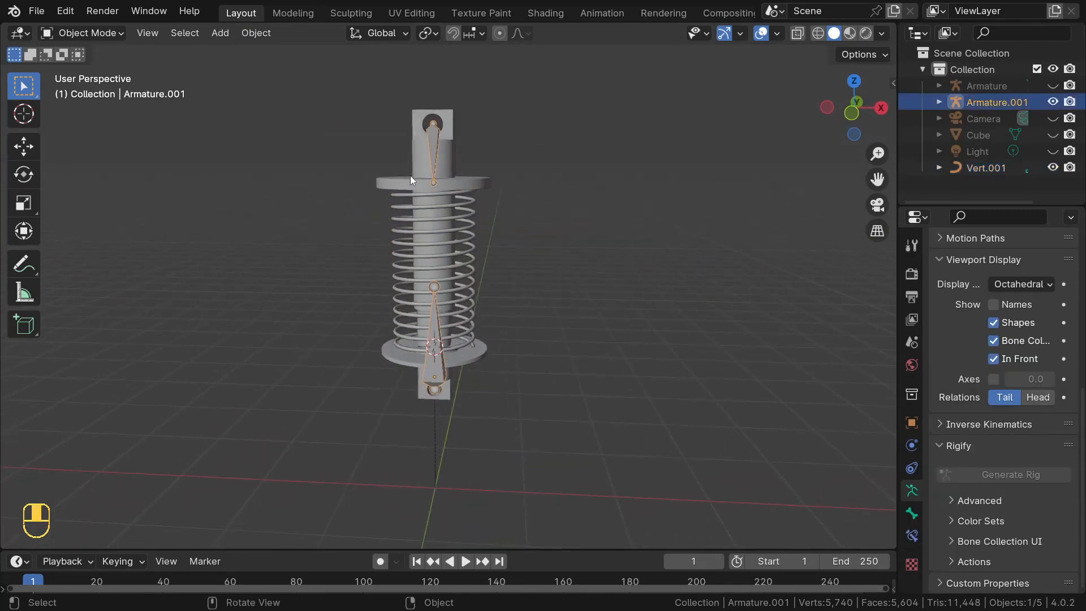
pyautogui.press('KP_1')
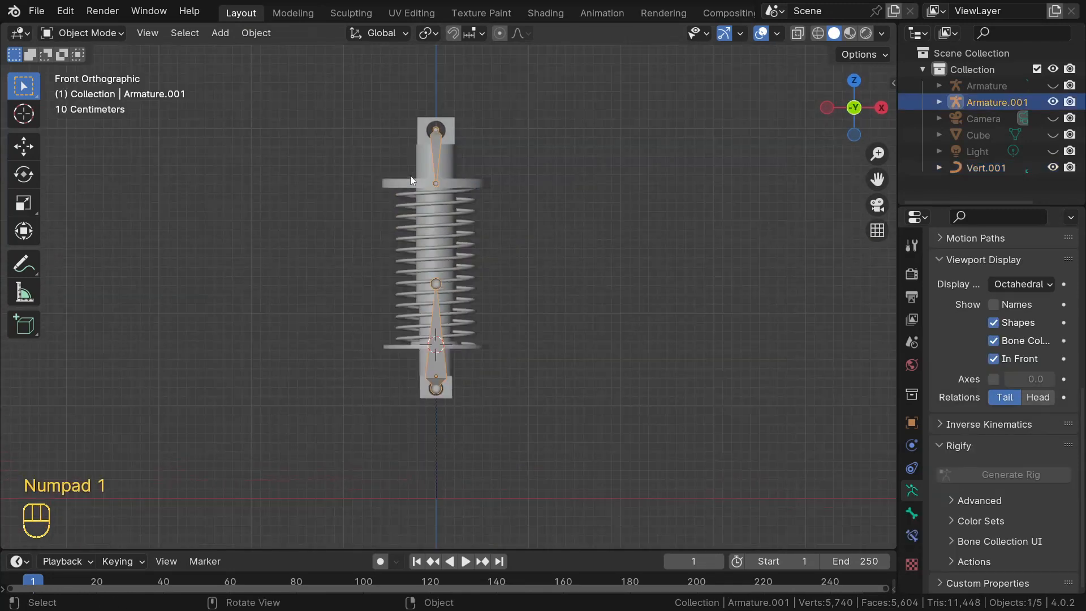
pyautogui.scroll(3, 410, 176)
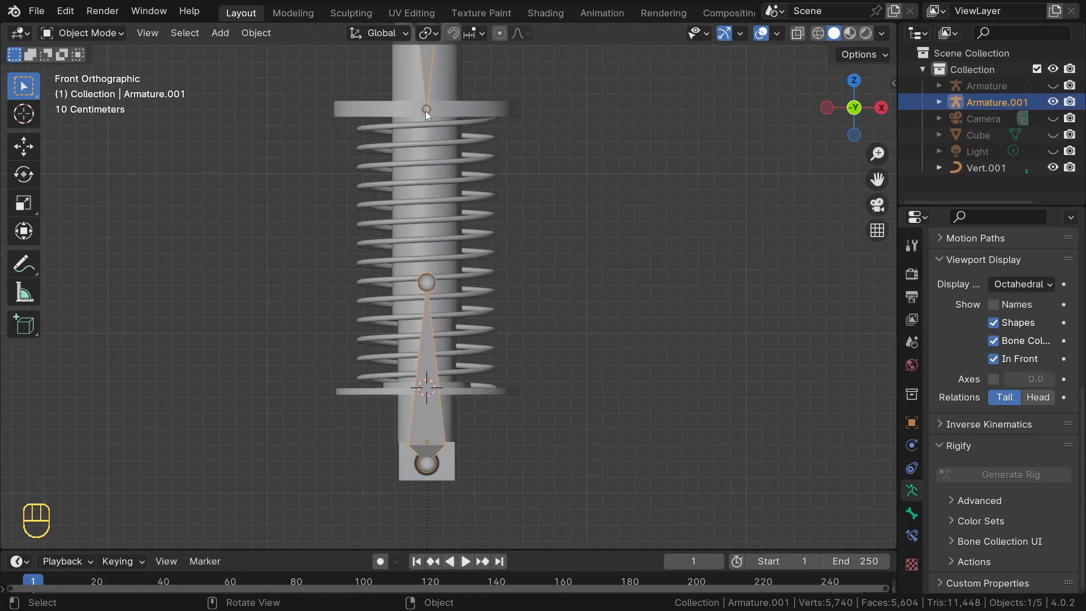
pyautogui.moveTo(429, 117); pyautogui.dragTo(369, 146, button='middle')
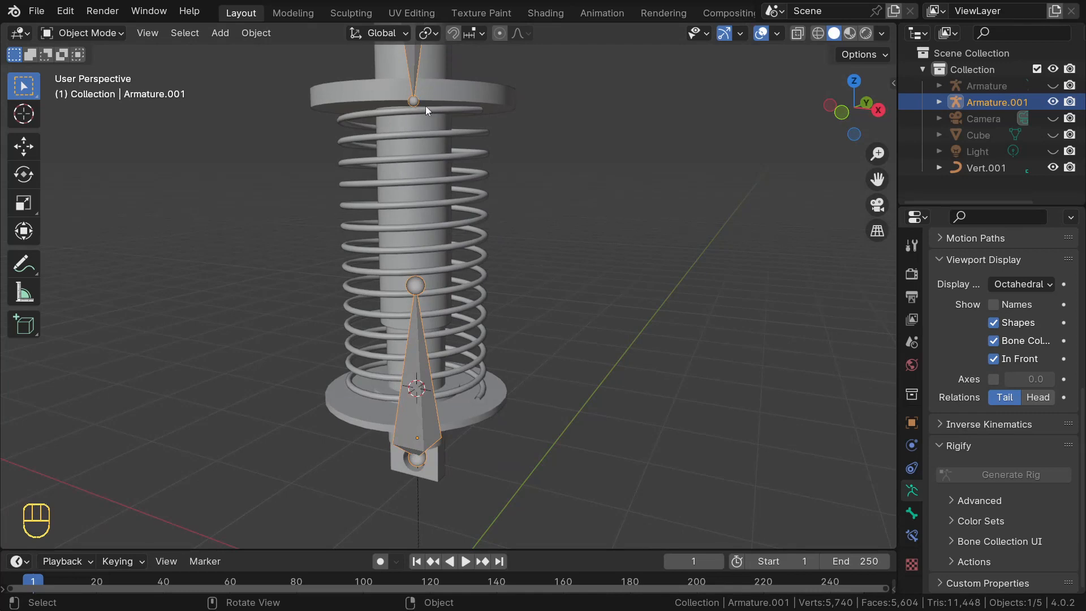
# - Snap the 3D cursor to the centre of the upper disc's lower outer edge loop, and return to Object Mode
pyautogui.click(445, 92)
pyautogui.scroll(-3, 450, 92)
pyautogui.moveTo(450, 92); pyautogui.dragTo(541, 185, button='middle')
pyautogui.press('Tab')
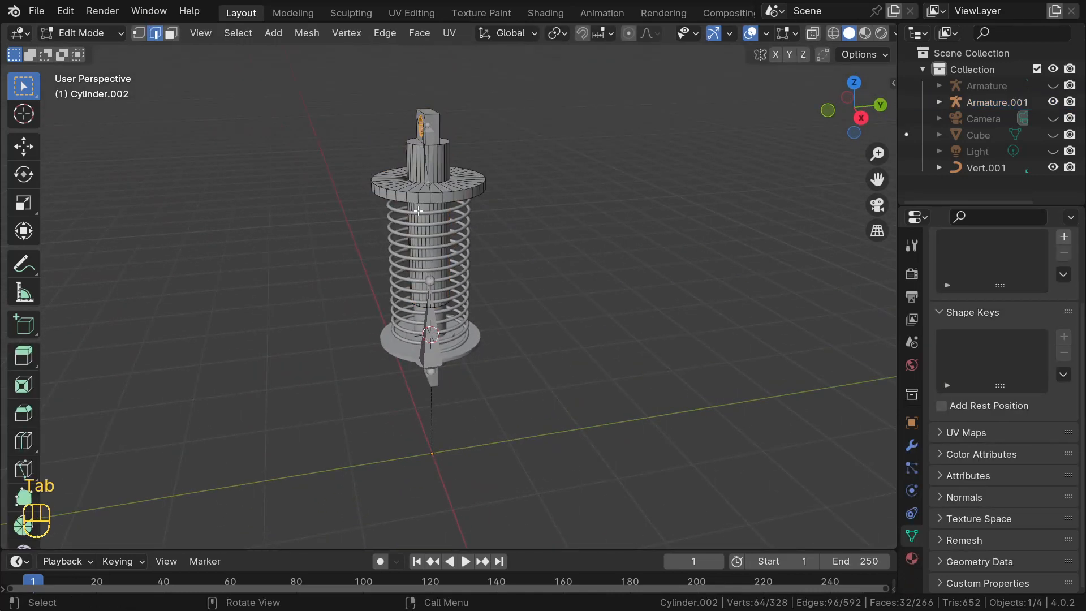
pyautogui.moveTo(421, 216); pyautogui.dragTo(504, 146, button='middle')
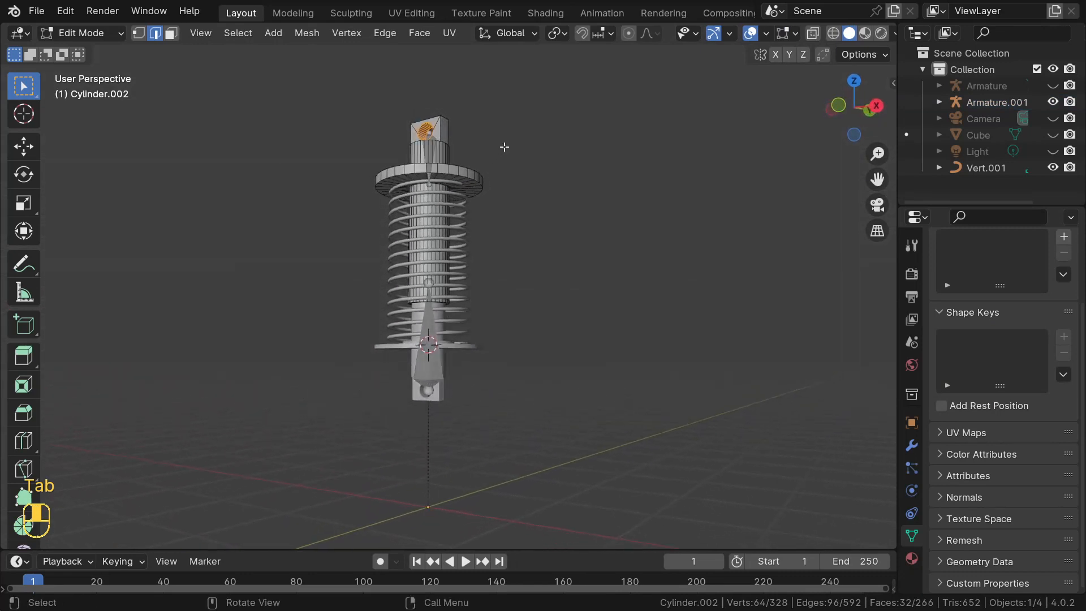
pyautogui.keyDown('alt'); pyautogui.click(432, 173); pyautogui.keyUp('alt')
pyautogui.moveTo(431, 173); pyautogui.dragTo(417, 167, button='middle')
pyautogui.scroll(3, 417, 168)
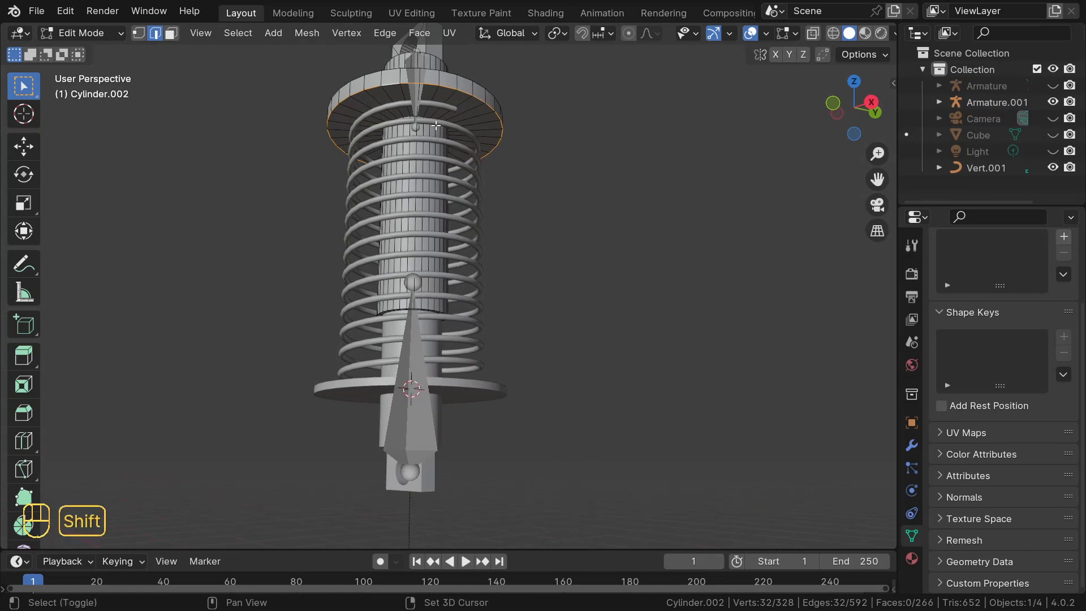
pyautogui.hotkey('shift', 's')
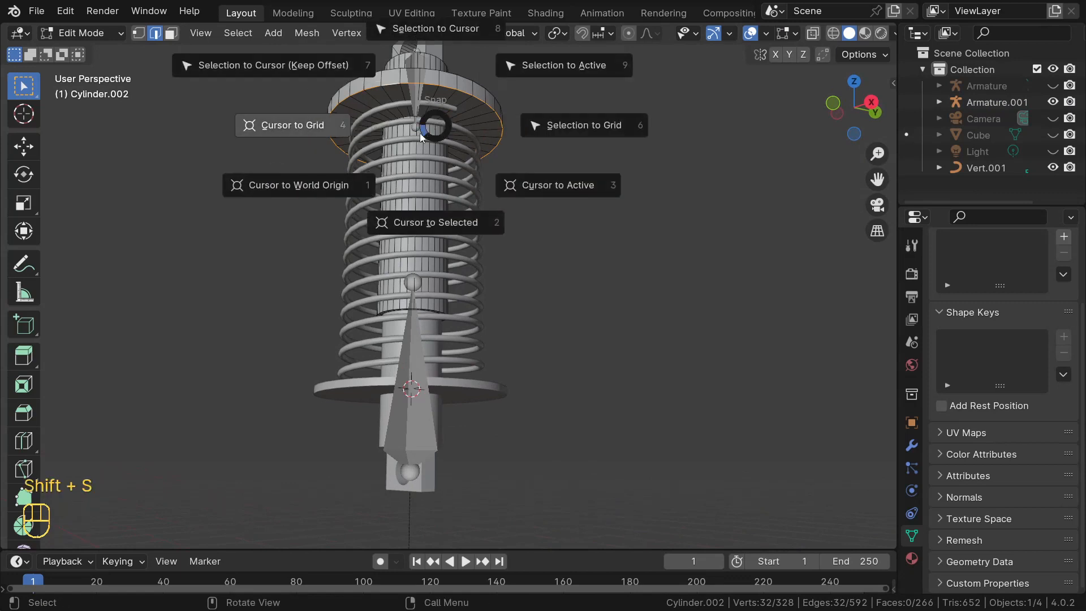
pyautogui.click(423, 223)
pyautogui.moveTo(423, 223); pyautogui.dragTo(379, 153, button='middle')
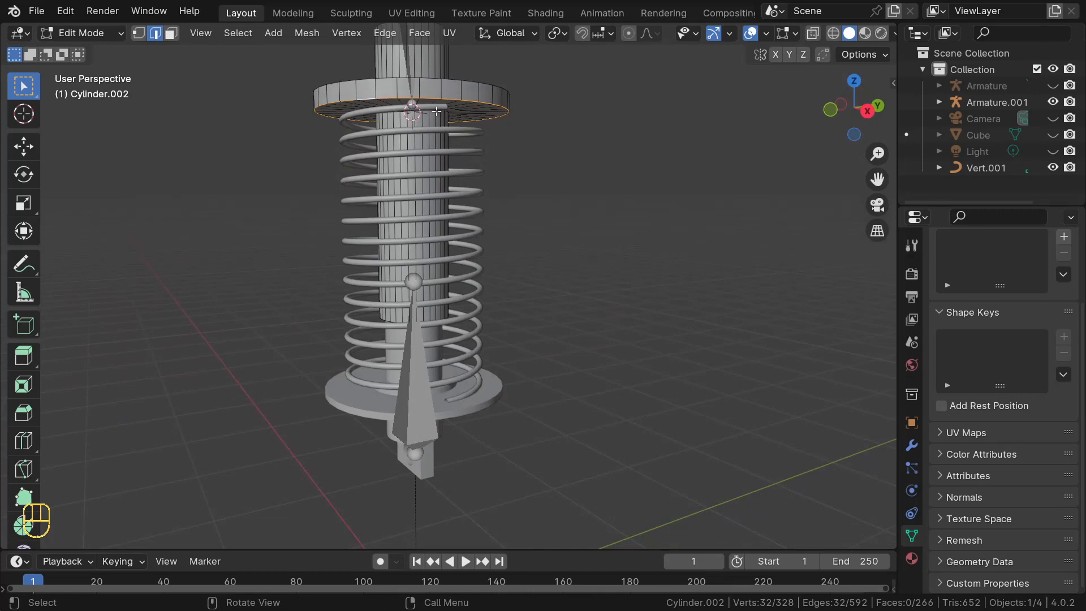
pyautogui.press('Tab')
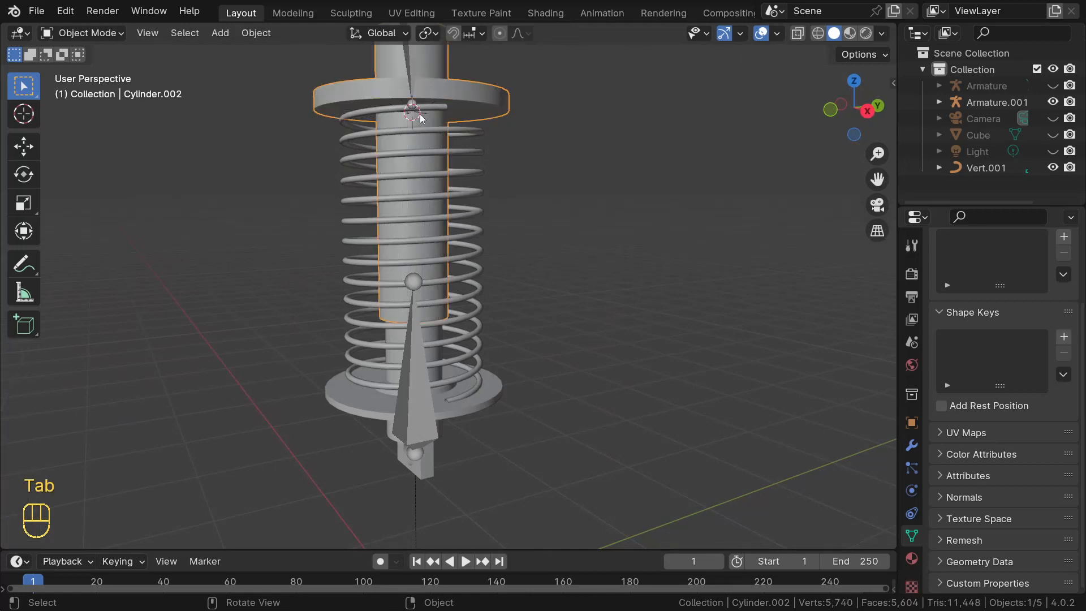
# - Add a bone to the armature at the 3D cursor beneath the upper disc, in armature Edit Mode
pyautogui.scroll(-1, 420, 118)
pyautogui.moveTo(420, 118); pyautogui.dragTo(413, 99, button='middle')
pyautogui.click(421, 150)
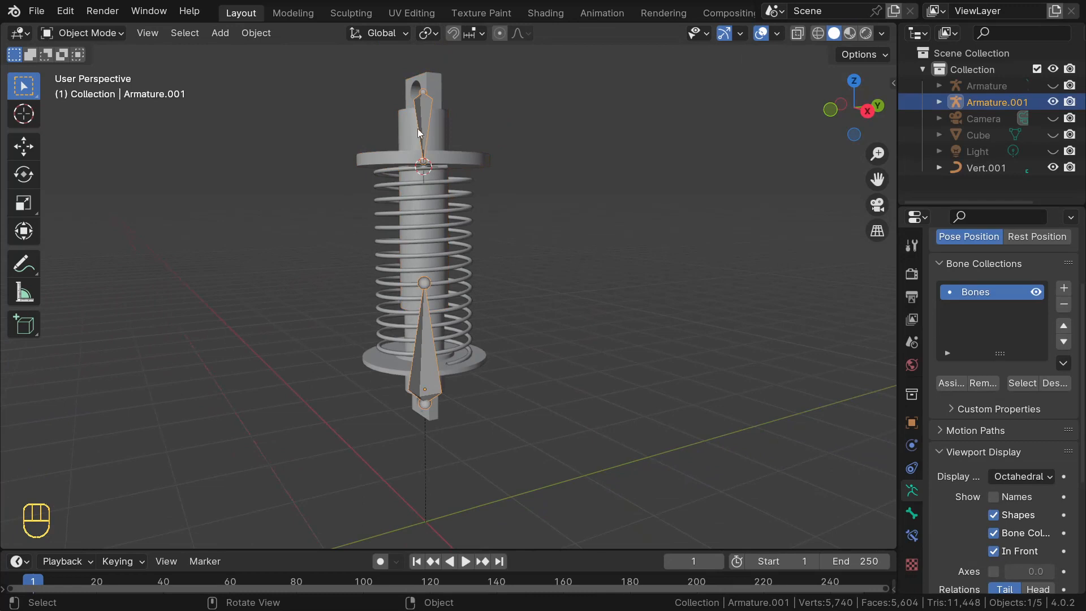
pyautogui.press('Tab')
pyautogui.moveTo(417, 129); pyautogui.dragTo(477, 141, button='middle')
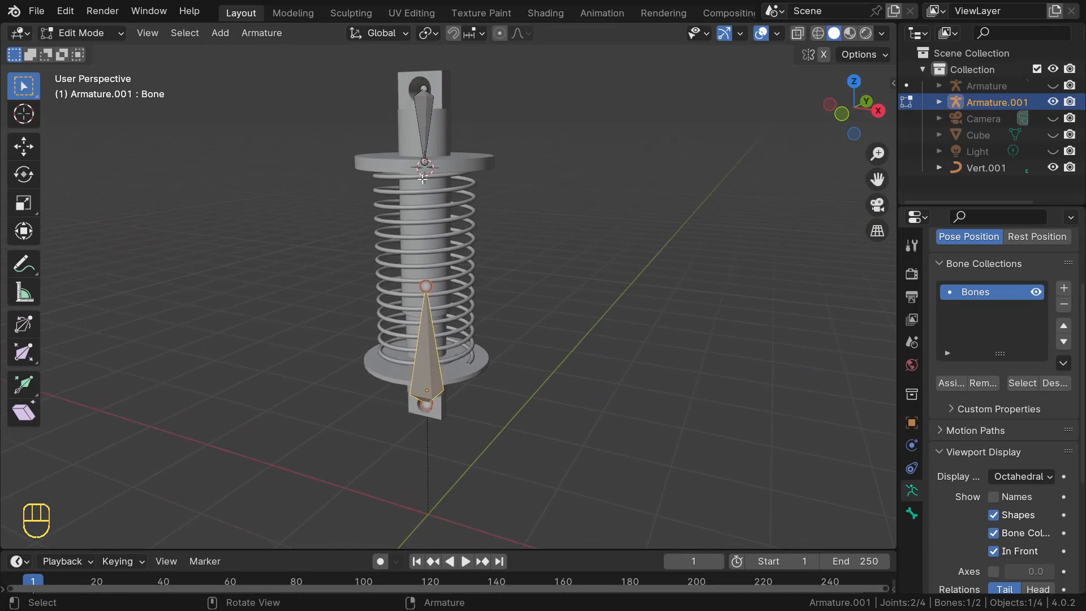
pyautogui.moveTo(423, 178); pyautogui.dragTo(444, 152, button='middle')
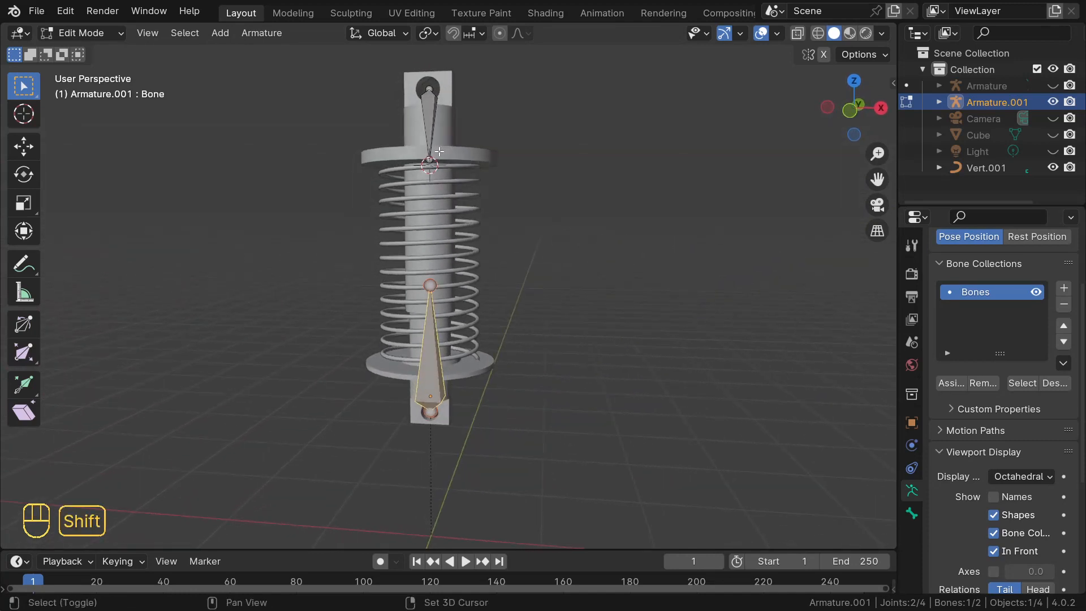
pyautogui.hotkey('shift', 'a')
pyautogui.scroll(-2, 417, 105)
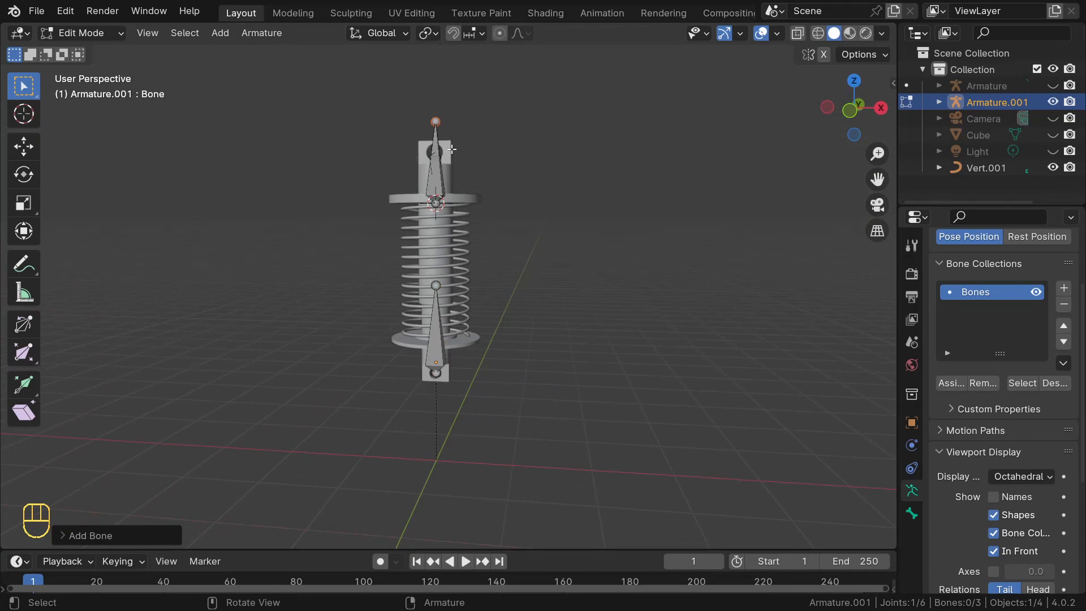
# - Move the new bone's tip down along the Z axis to the upper face of the lower disc, in front view
pyautogui.press('KP_1')
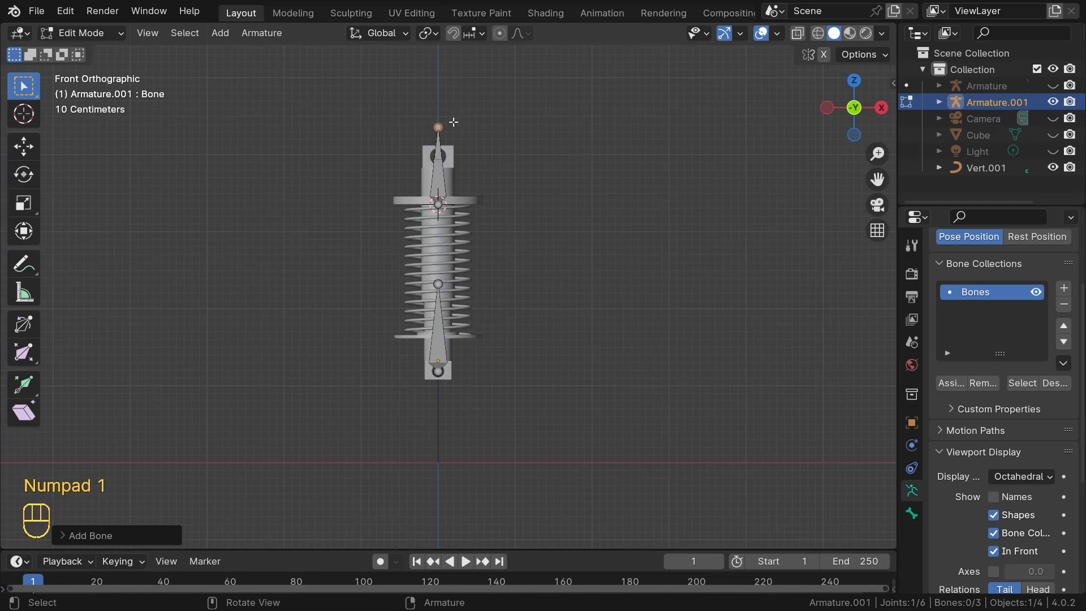
pyautogui.click(440, 122)
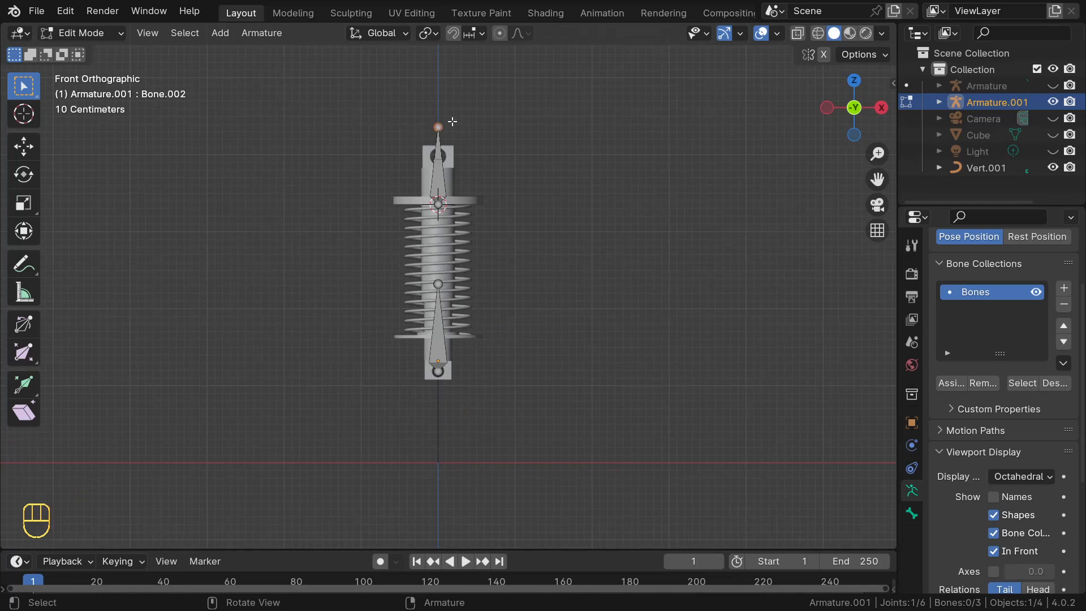
pyautogui.press('g')
pyautogui.press('z')
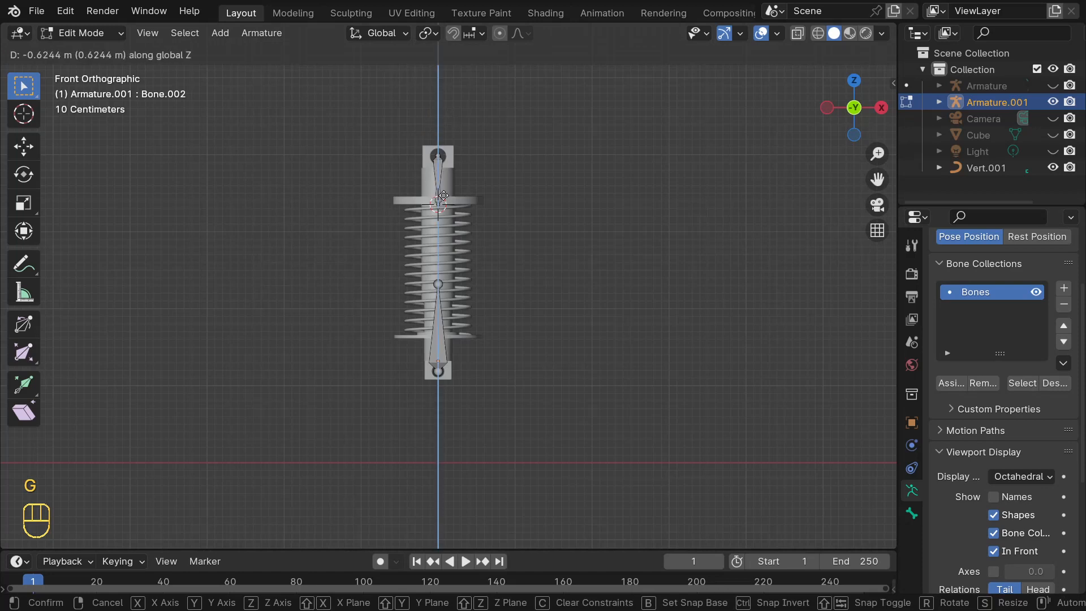
pyautogui.click(461, 325)
pyautogui.moveTo(472, 334); pyautogui.dragTo(441, 381, button='middle')
pyautogui.scroll(5, 424, 345)
pyautogui.press('KP_1')
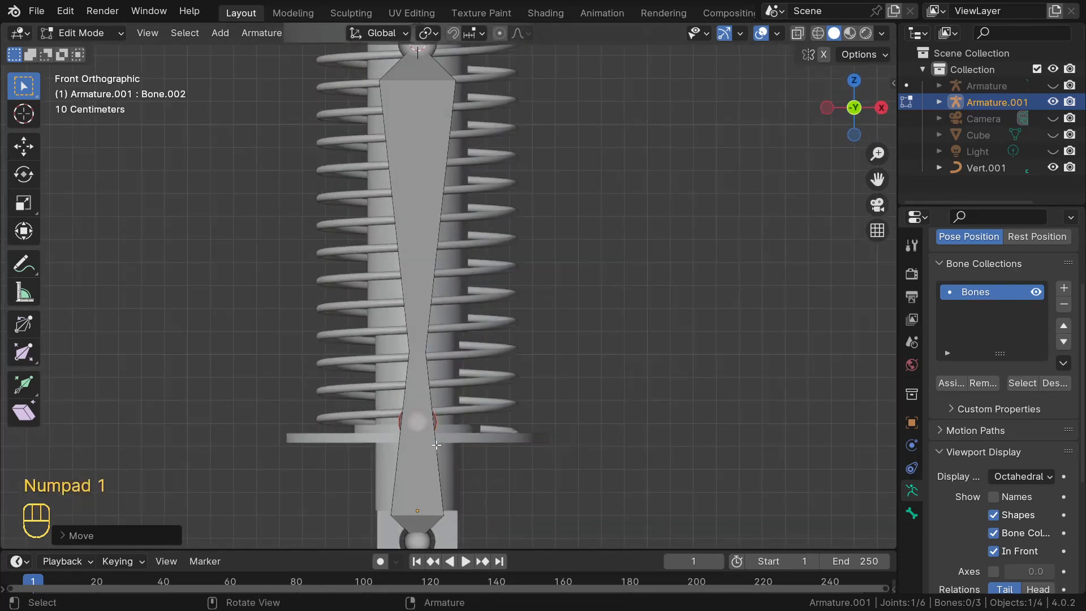
pyautogui.press('g')
pyautogui.press('z')
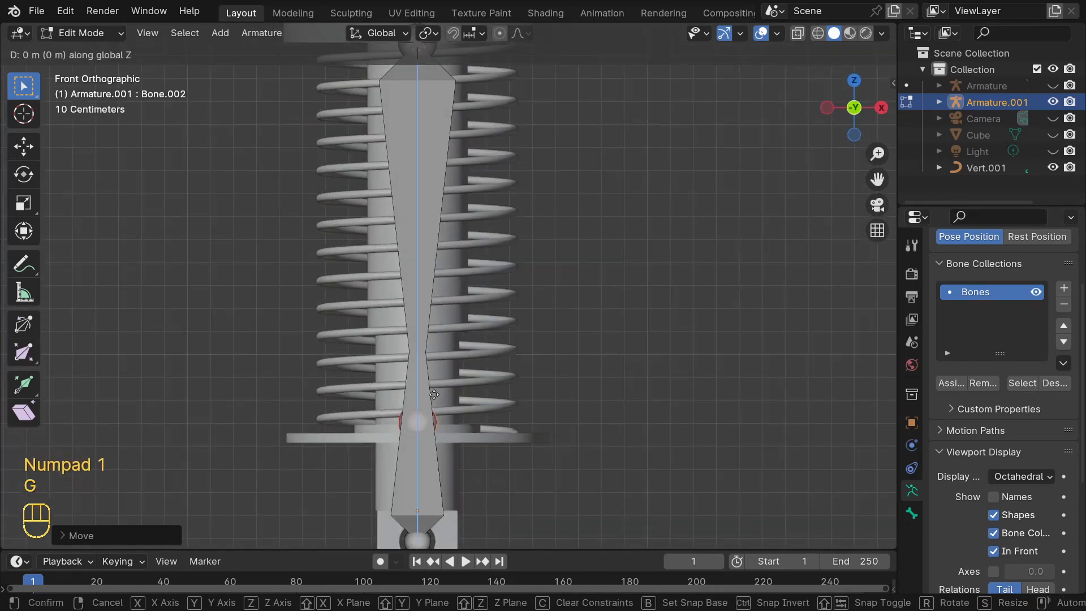
pyautogui.click(436, 401)
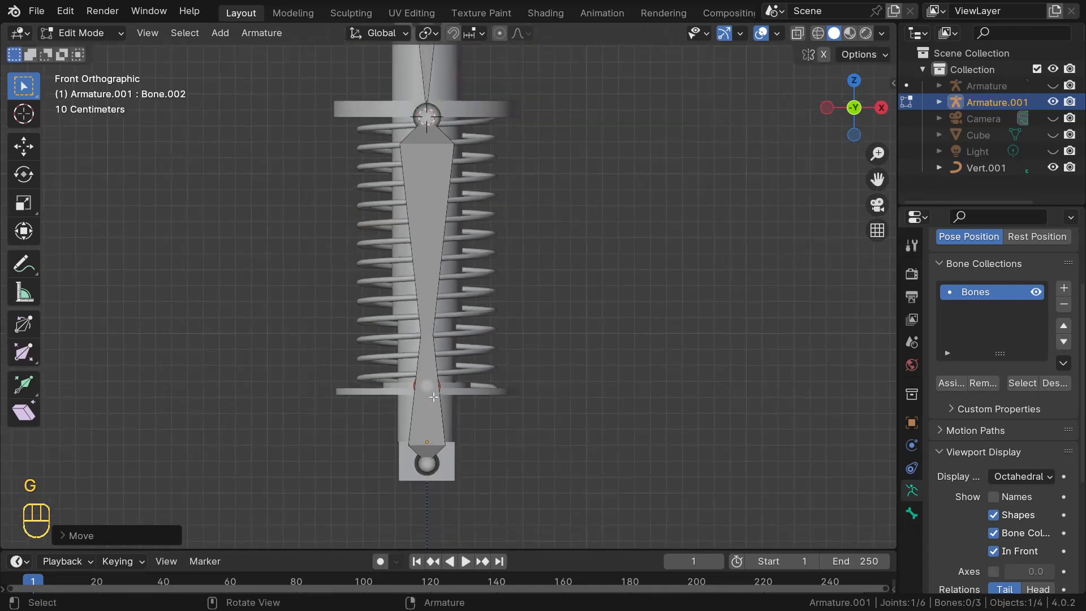
pyautogui.moveTo(437, 401); pyautogui.dragTo(392, 272, button='middle')
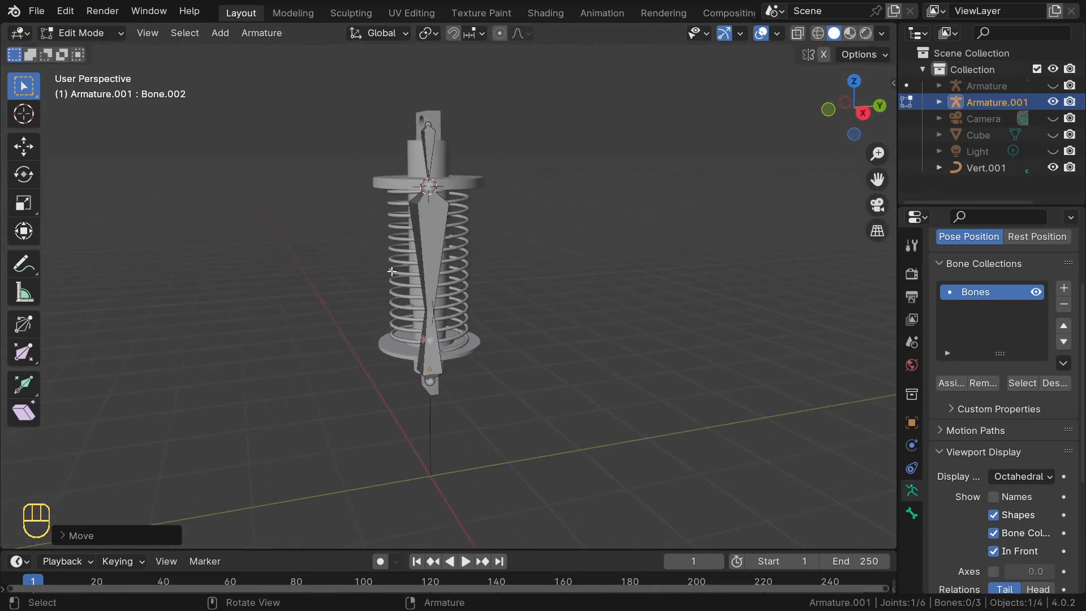
# - Check whether the new spring bone moves independently by shifting it aside, and cancel the move
pyautogui.click(426, 235)
pyautogui.moveTo(445, 219); pyautogui.dragTo(462, 231, button='middle')
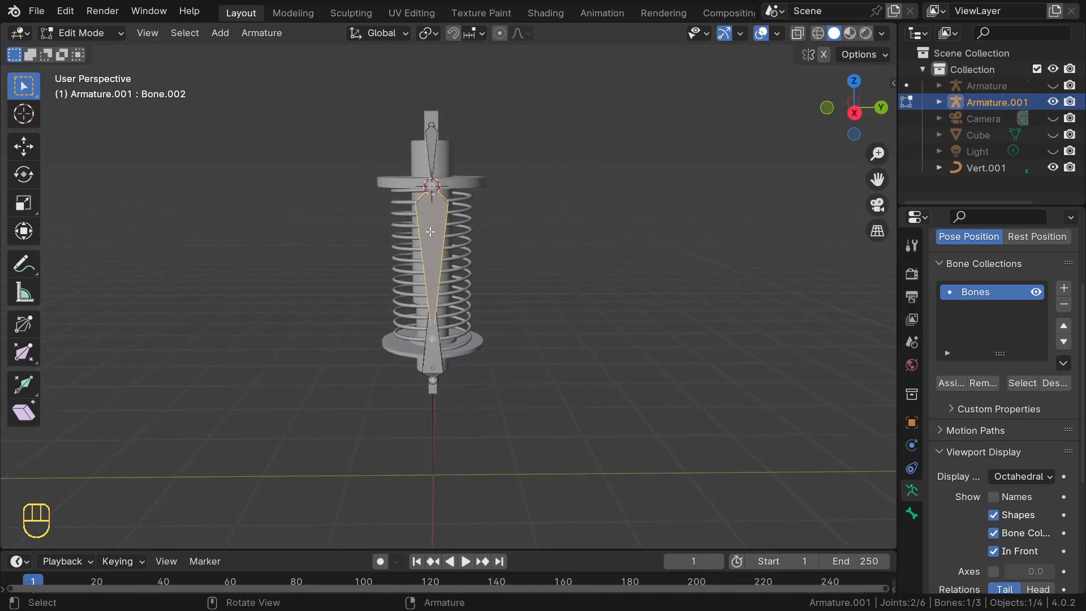
pyautogui.press('g')
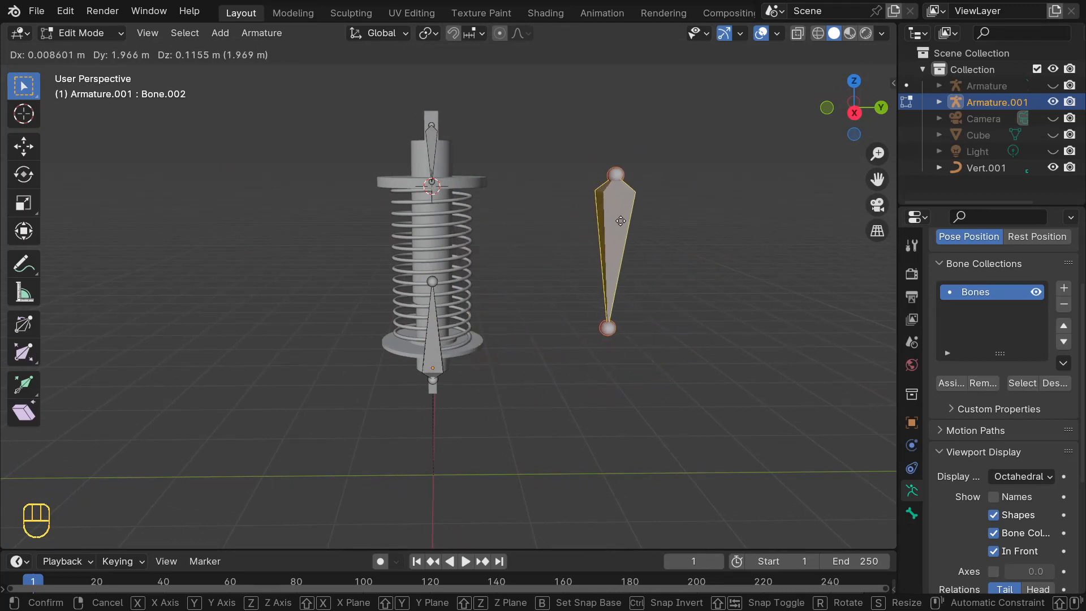
pyautogui.rightClick(621, 220)
pyautogui.moveTo(436, 202); pyautogui.dragTo(419, 212, button='middle')
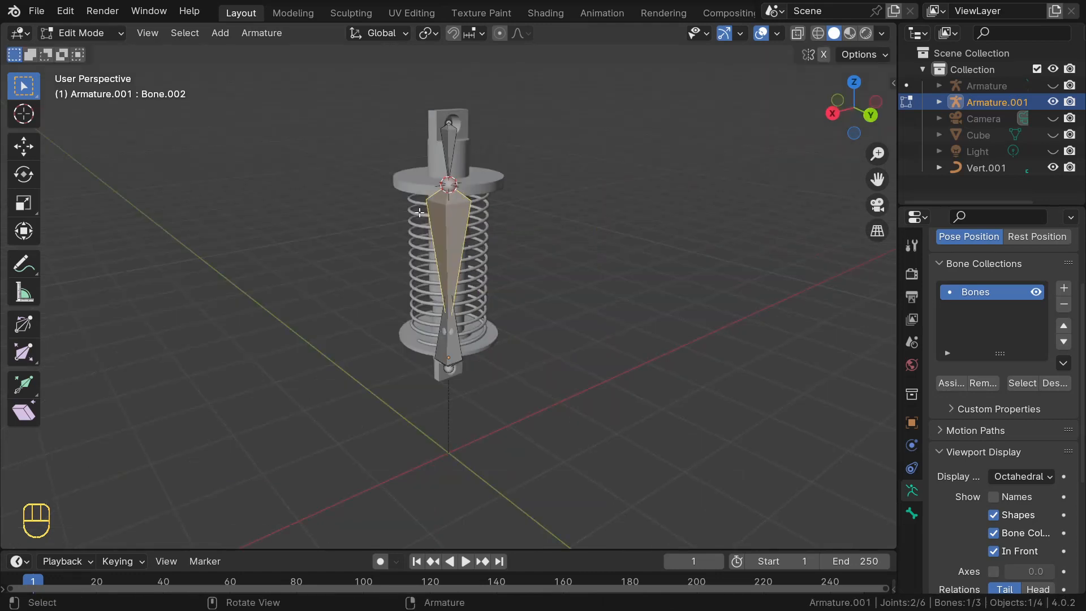
# - Parent the spring bone to the upper bone with Keep Offset
pyautogui.click(453, 212)
pyautogui.keyDown('shift'); pyautogui.click(450, 136); pyautogui.keyUp('shift')
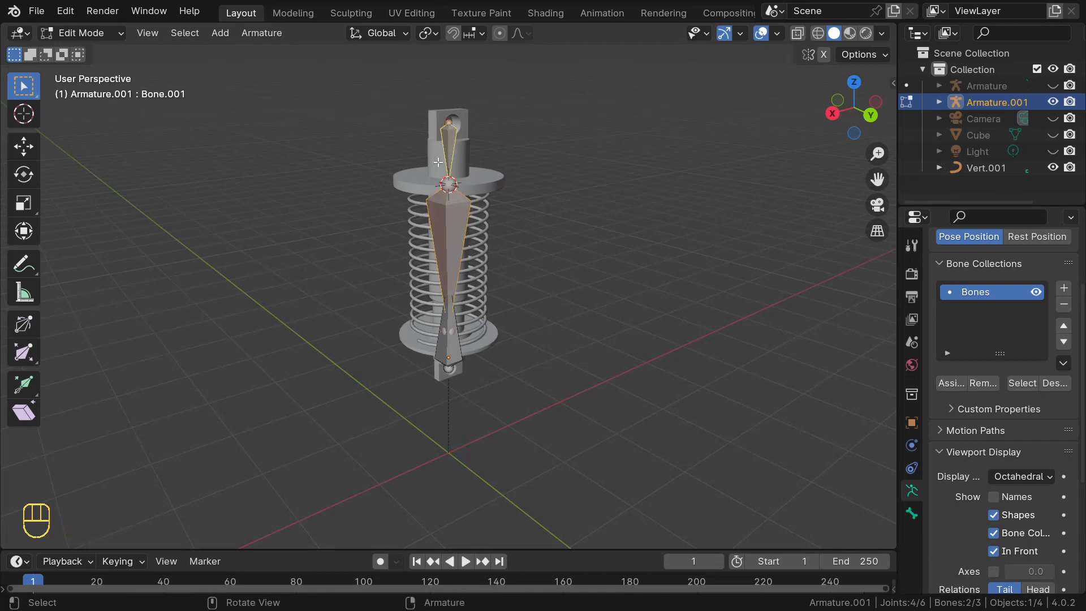
pyautogui.hotkey('ctrl', 'p')
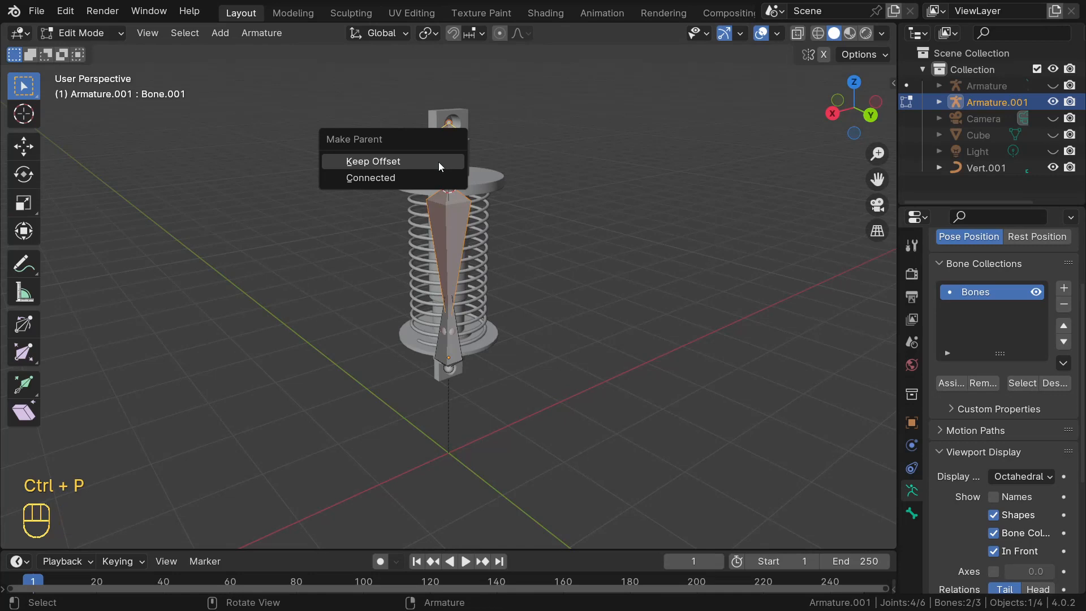
pyautogui.click(439, 162)
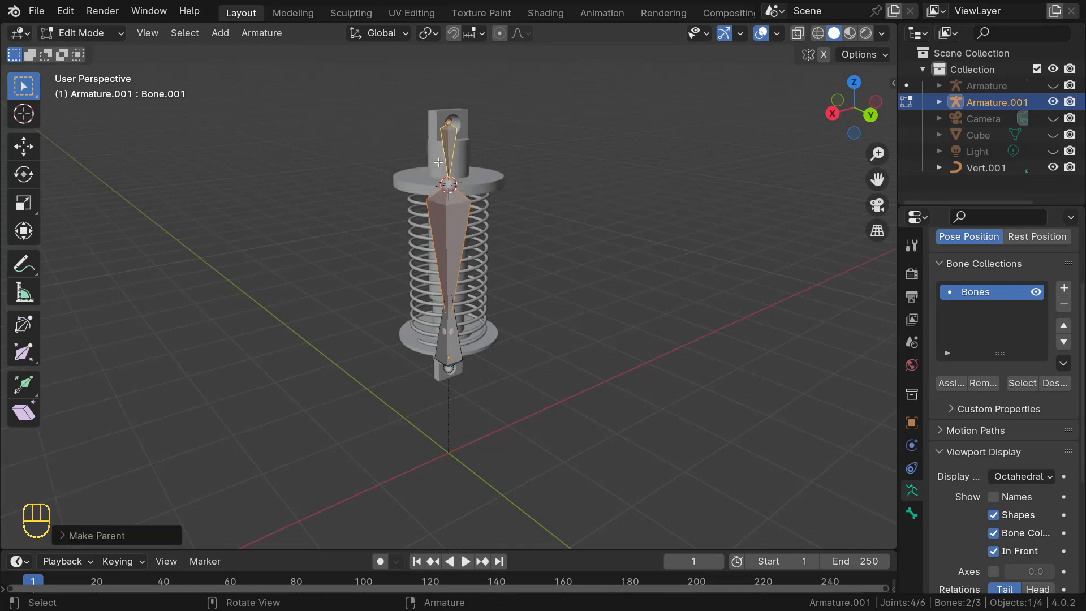
# - Examine the spring bone's parent link by moving it away from the upper bone, and cancel the move
pyautogui.moveTo(429, 260); pyautogui.dragTo(470, 224, button='middle')
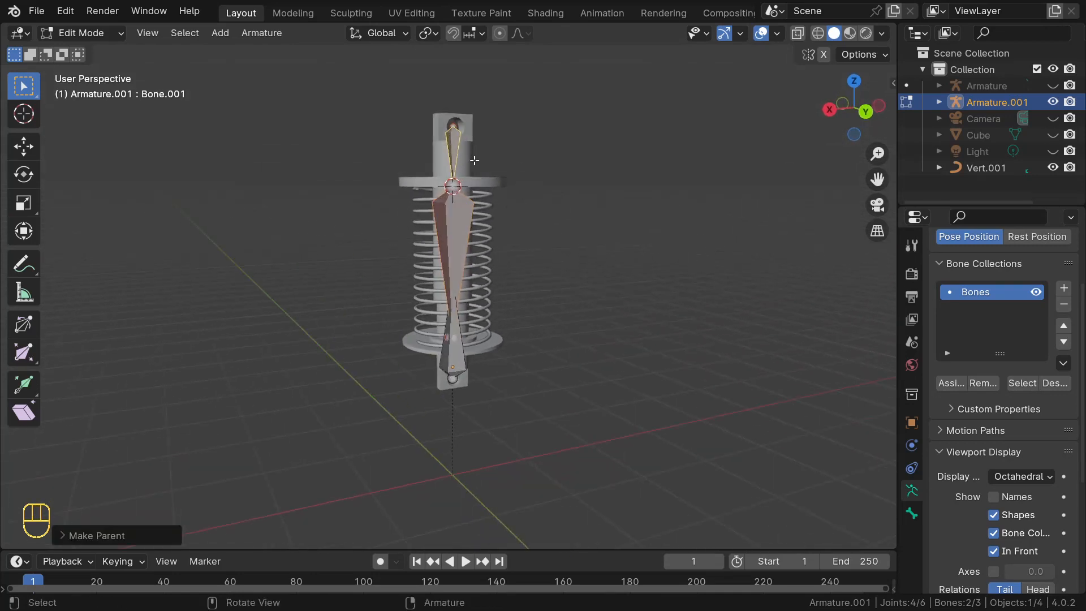
pyautogui.click(454, 211)
pyautogui.press('g')
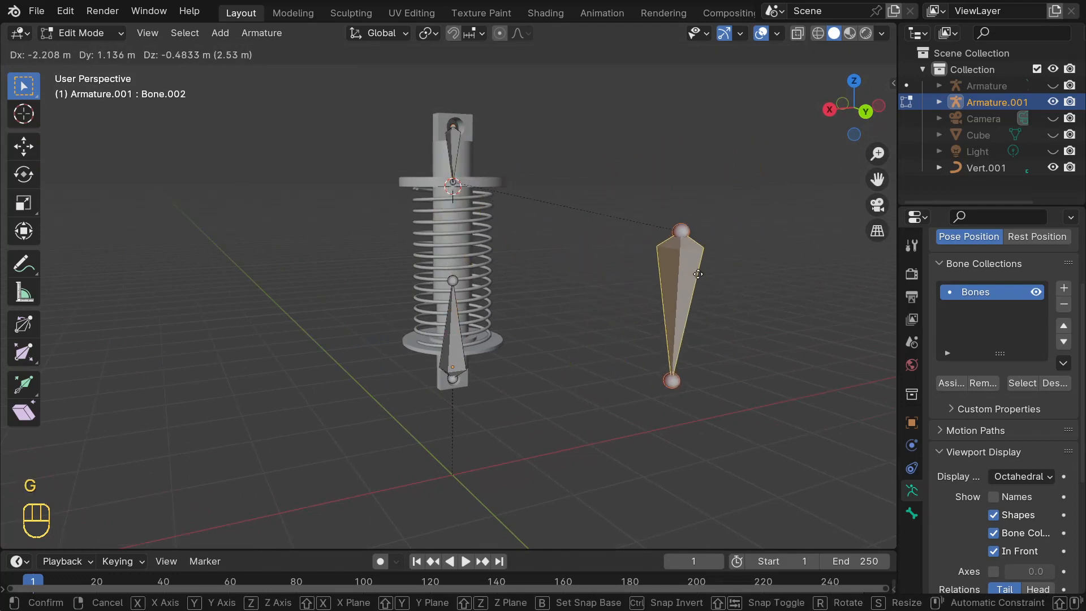
pyautogui.rightClick(633, 226)
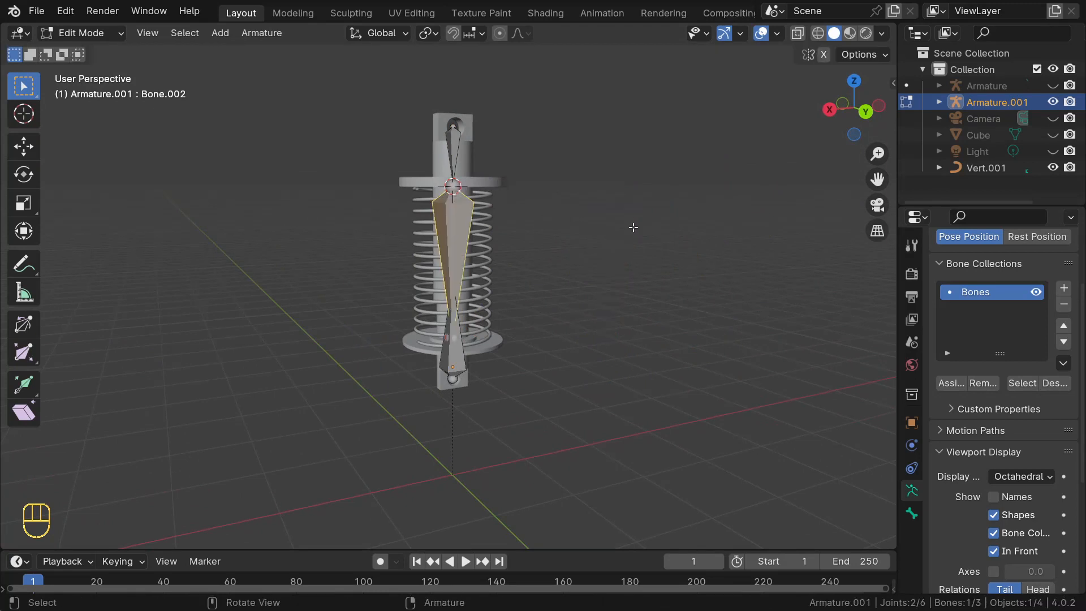
# - Switch the armature to Pose Mode in front view and test the lower bone's movement
pyautogui.moveTo(485, 238); pyautogui.dragTo(575, 208, button='middle')
pyautogui.press('KP_1')
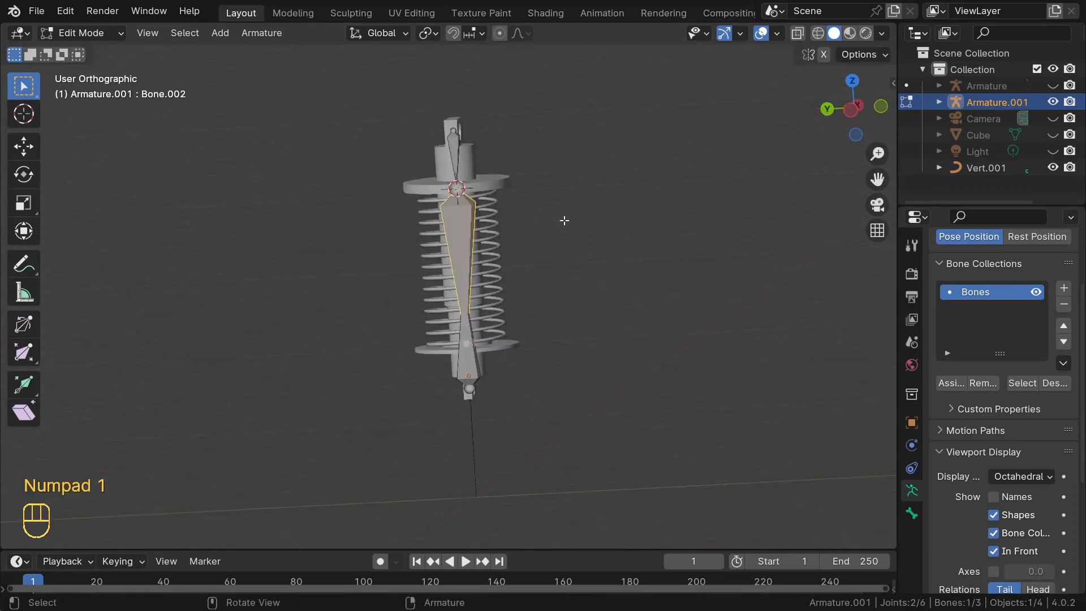
pyautogui.press('Tab')
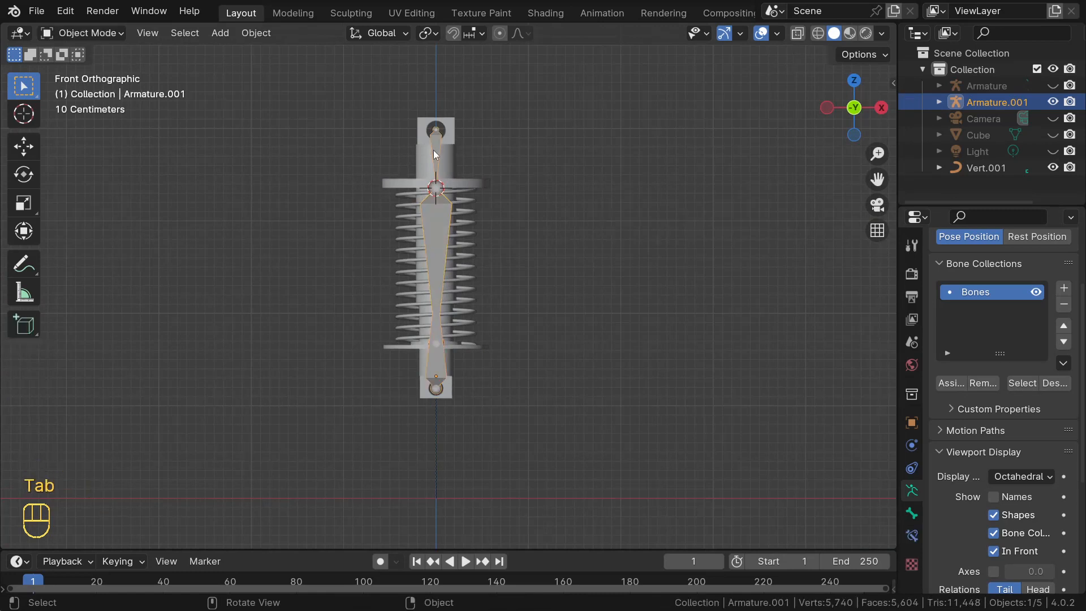
pyautogui.hotkey('ctrl', 'Tab')
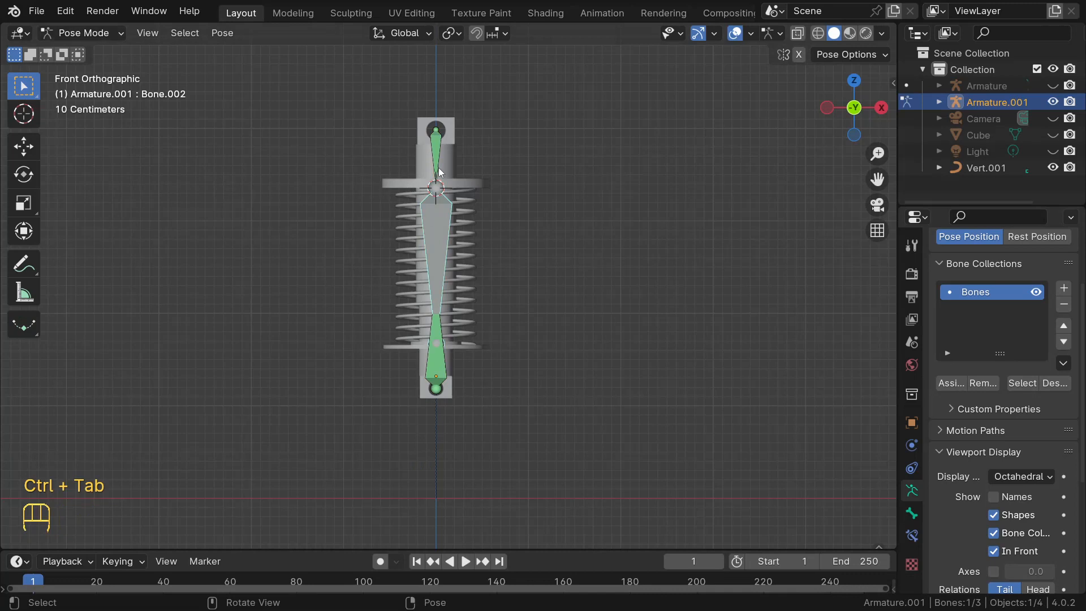
pyautogui.click(437, 371)
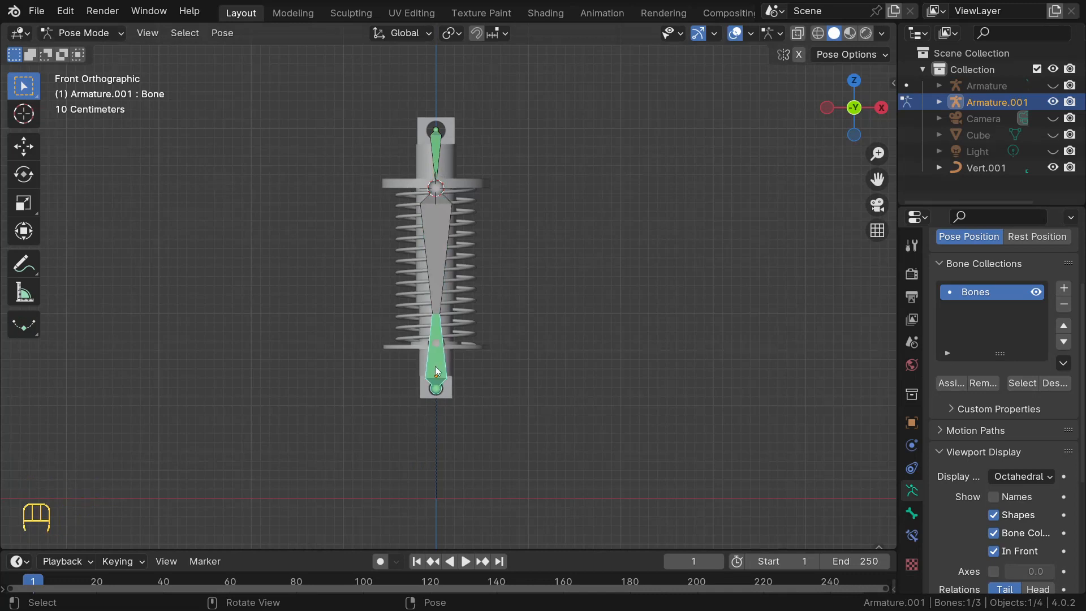
pyautogui.press('g')
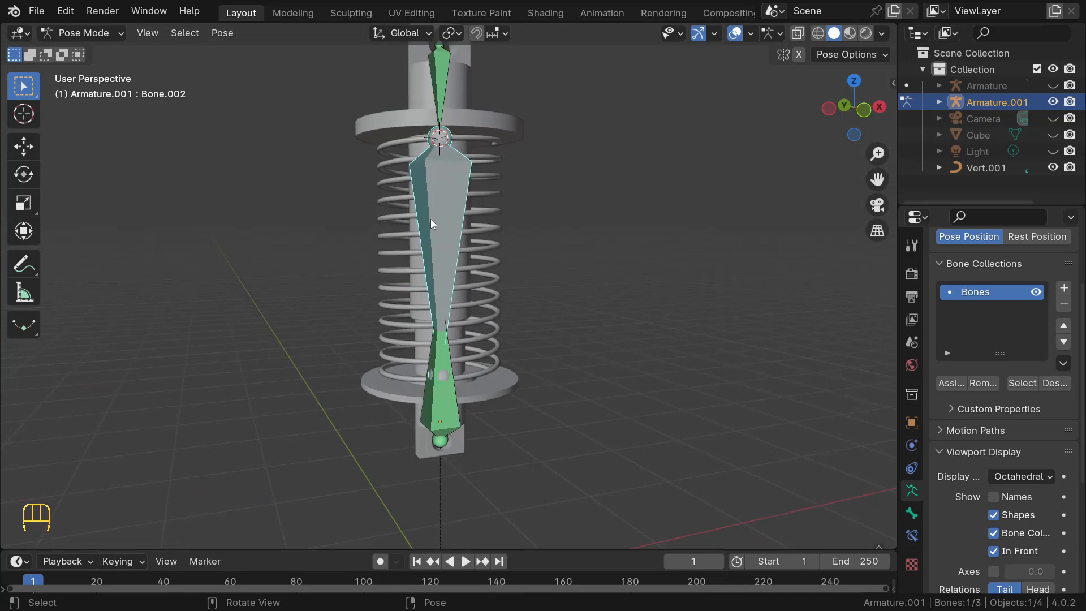
# - Add a Stretch To bone constraint to the spring bone between the two discs
pyautogui.moveTo(429, 219); pyautogui.dragTo(388, 220, button='middle')
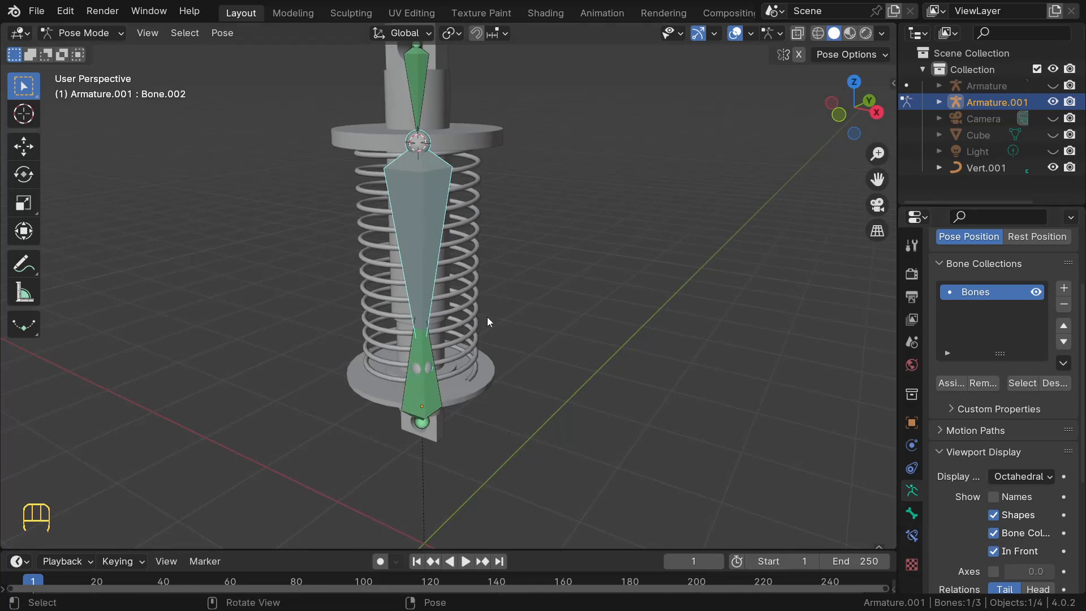
pyautogui.click(912, 535)
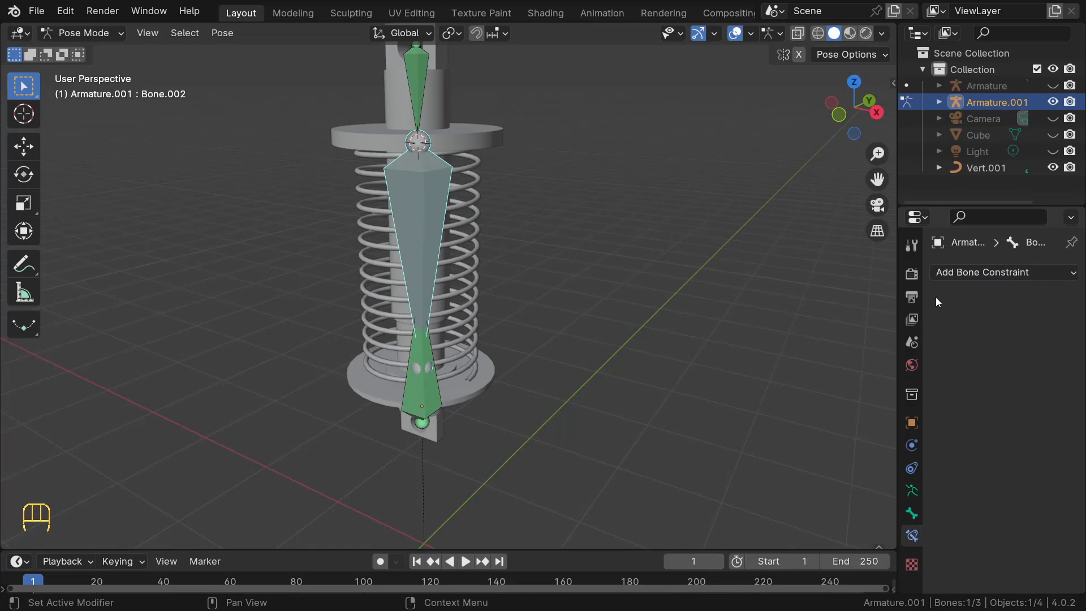
pyautogui.click(992, 274)
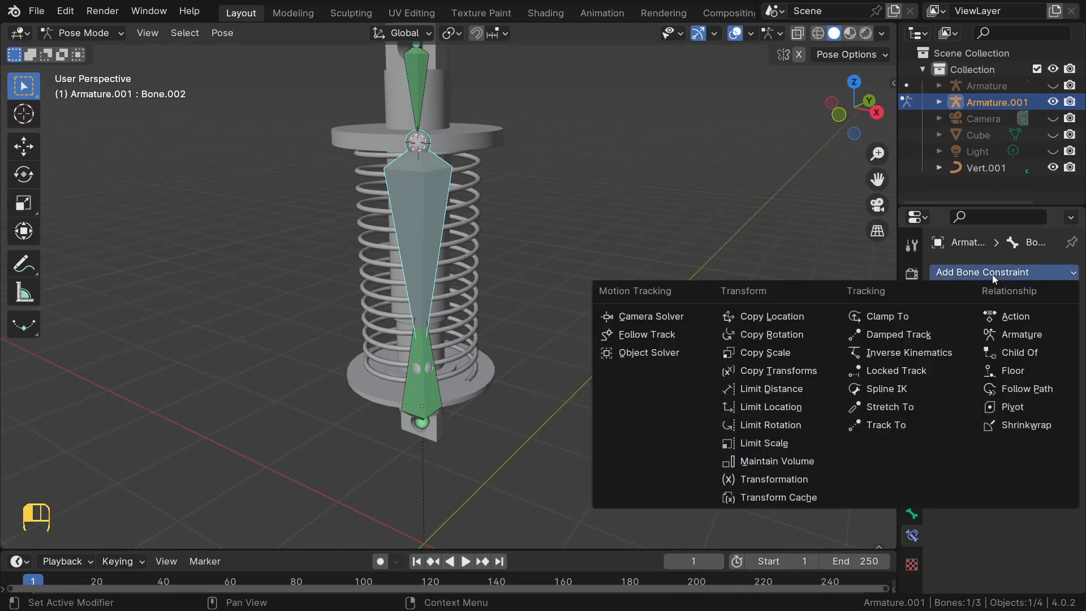
pyautogui.click(894, 409)
pyautogui.moveTo(449, 310); pyautogui.dragTo(449, 338, button='middle')
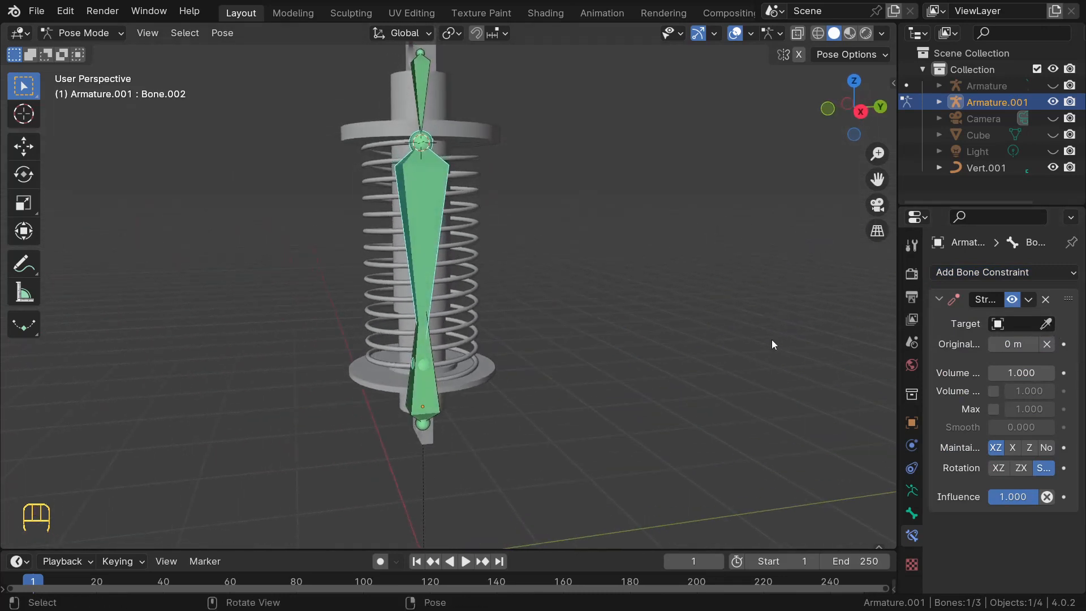
# - Set the spring bone's Stretch To target to the armature and its lower bone, named Bone
pyautogui.click(416, 388)
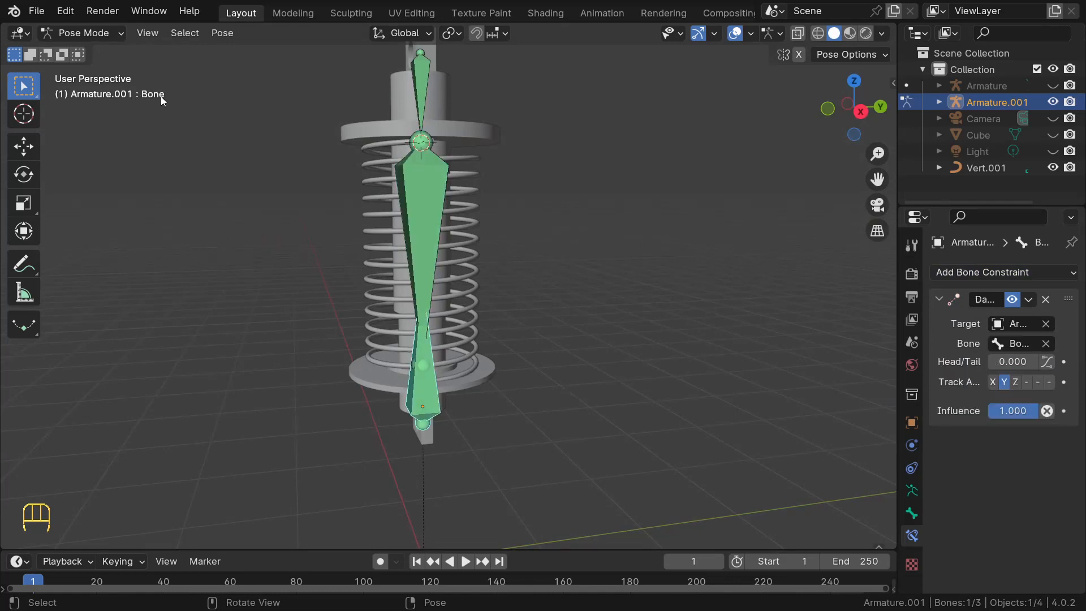
pyautogui.click(421, 176)
pyautogui.moveTo(423, 178); pyautogui.dragTo(428, 229, button='middle')
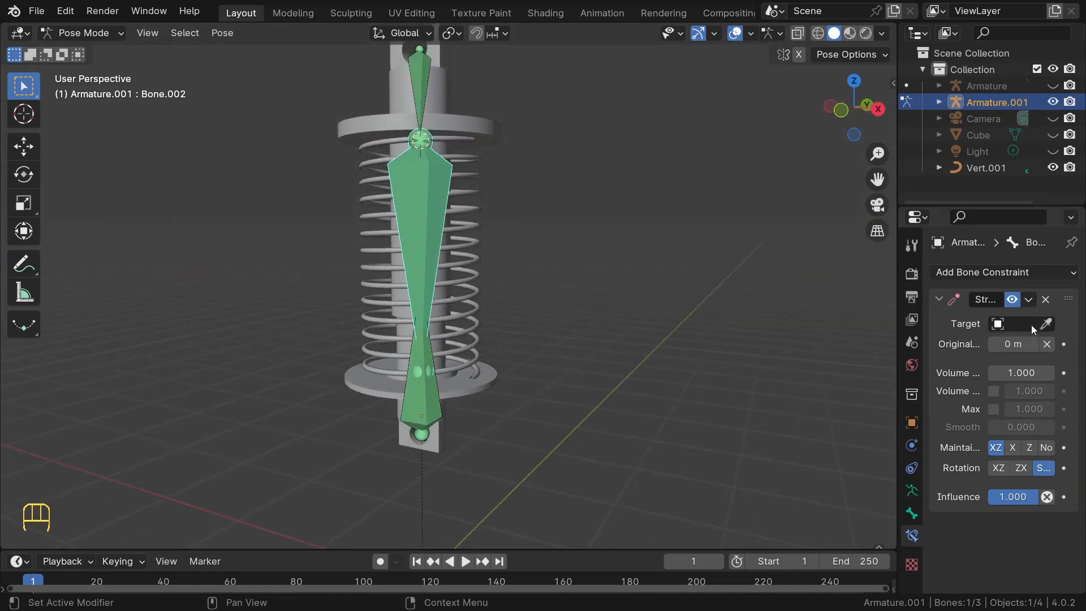
pyautogui.click(1046, 323)
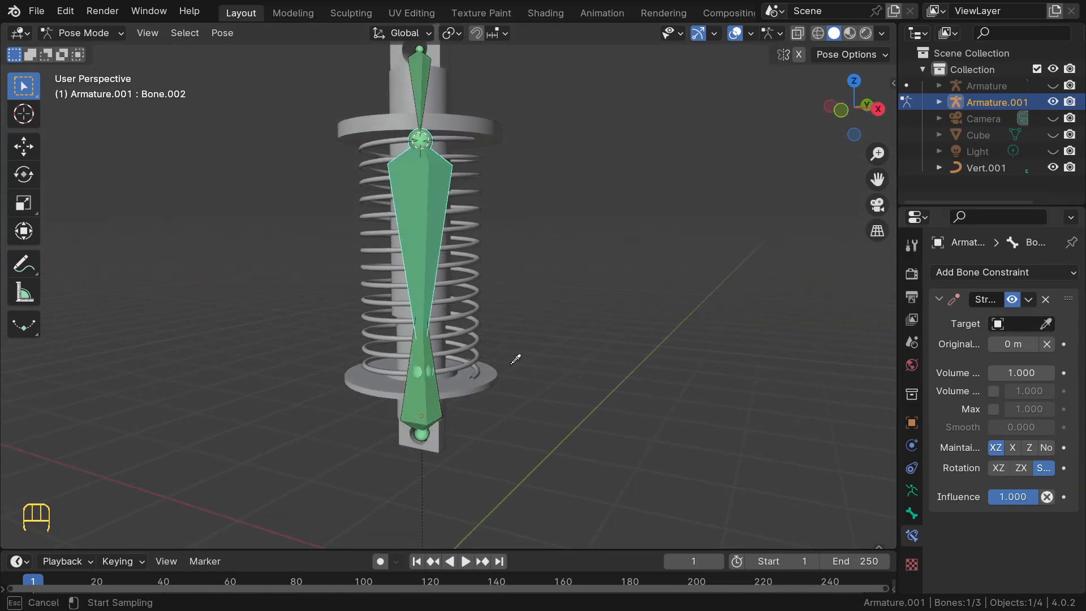
pyautogui.click(422, 405)
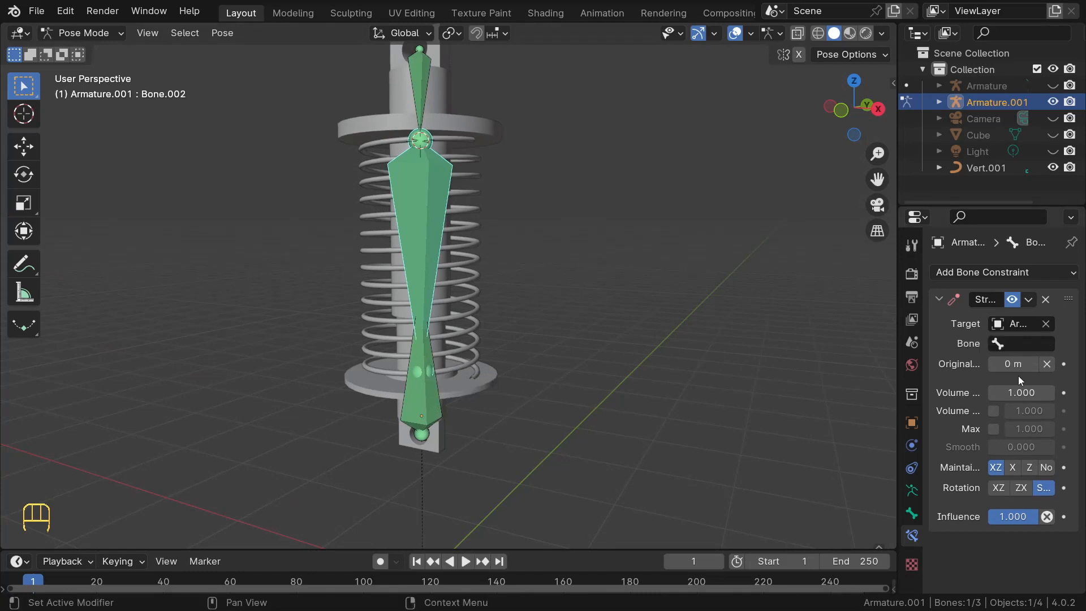
pyautogui.click(1016, 344)
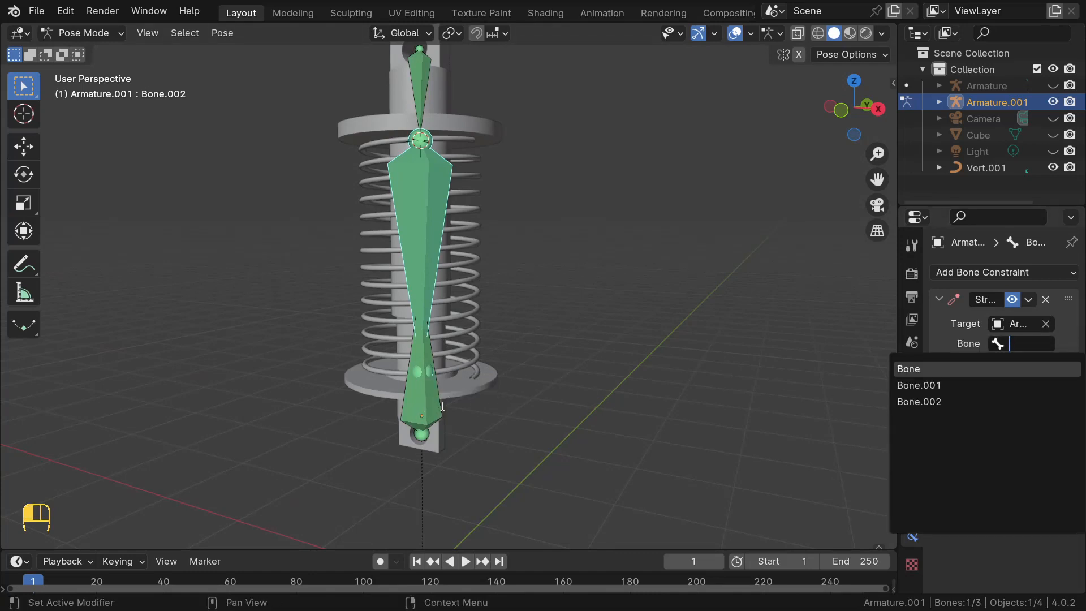
pyautogui.click(912, 368)
# - Test the Stretch To constraint by moving the lower bone in front view, and cancel the move
pyautogui.press('KP_1')
pyautogui.click(442, 405)
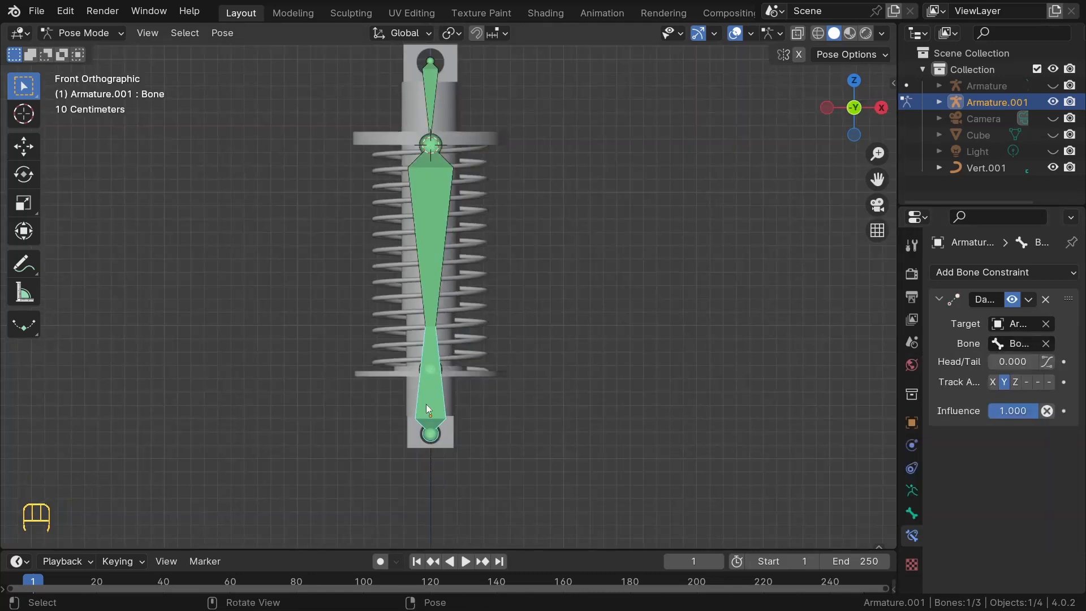
pyautogui.press('g')
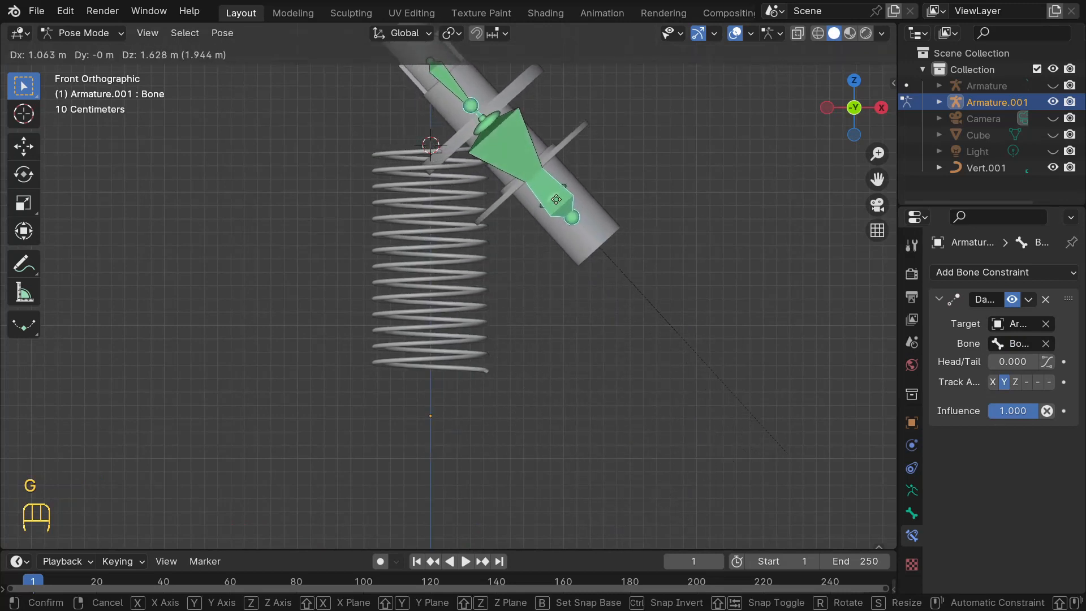
pyautogui.rightClick(502, 291)
pyautogui.moveTo(501, 290); pyautogui.dragTo(398, 371, button='middle')
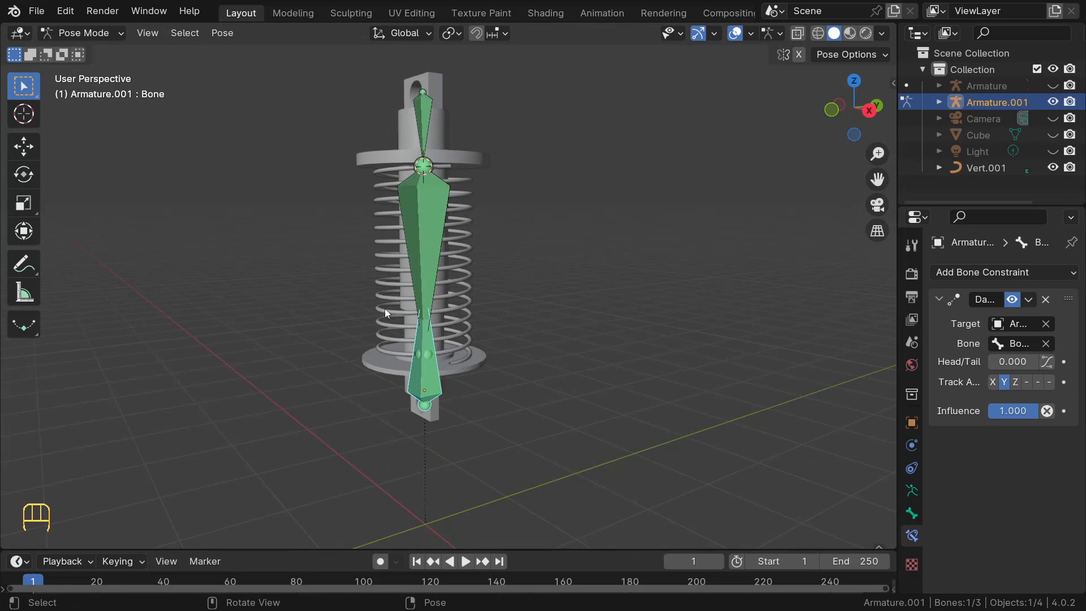
# - Parent the coil spring to the armature's stretching bone between the discs, using the Bone parent type
pyautogui.hotkey('ctrl', 'Tab')
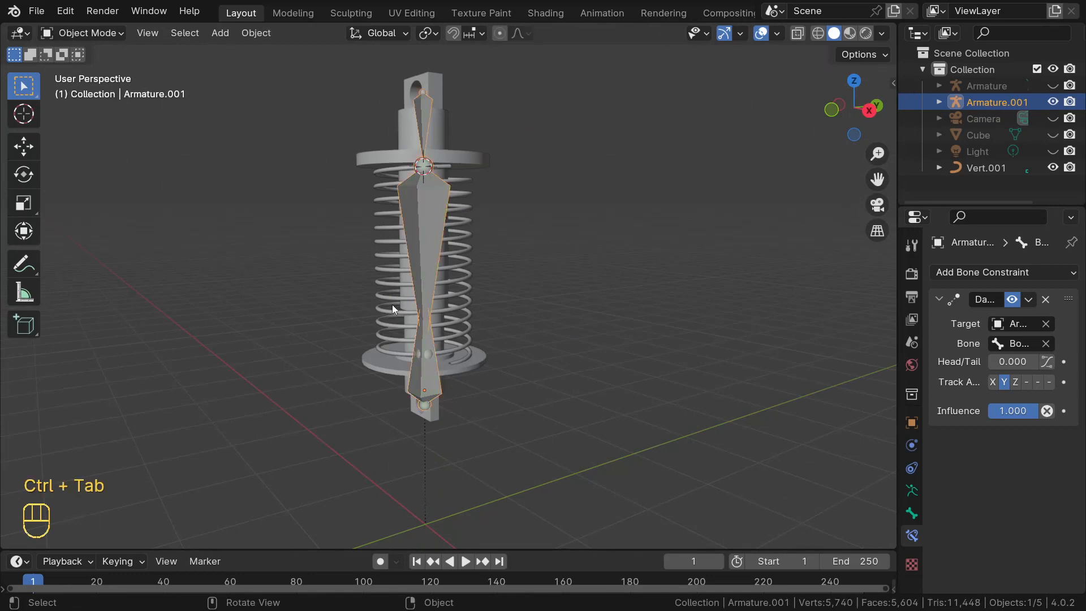
pyautogui.click(394, 283)
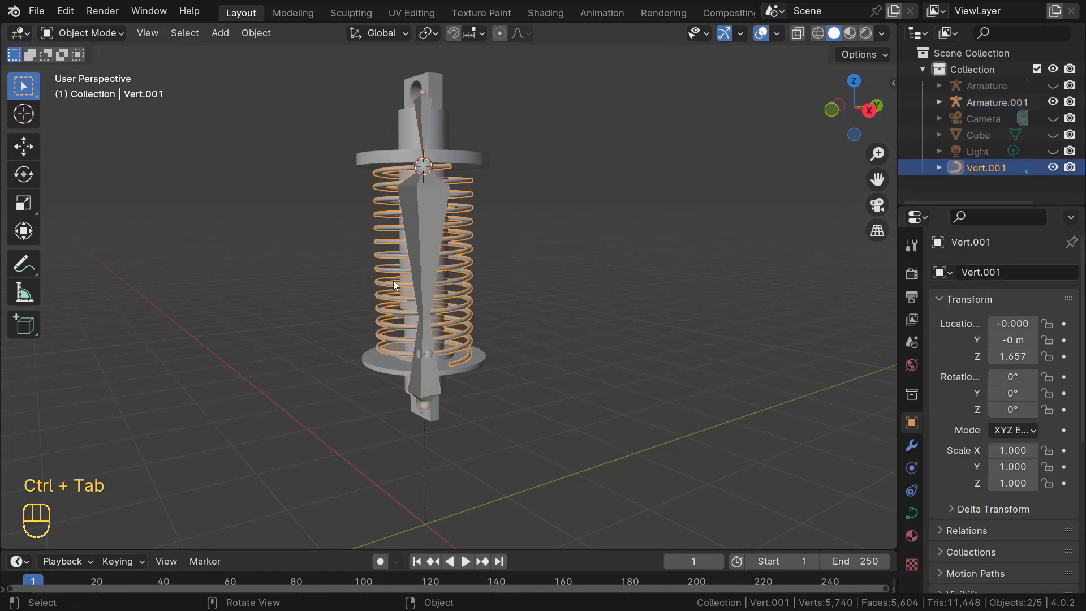
pyautogui.keyDown('shift'); pyautogui.click(429, 201); pyautogui.keyUp('shift')
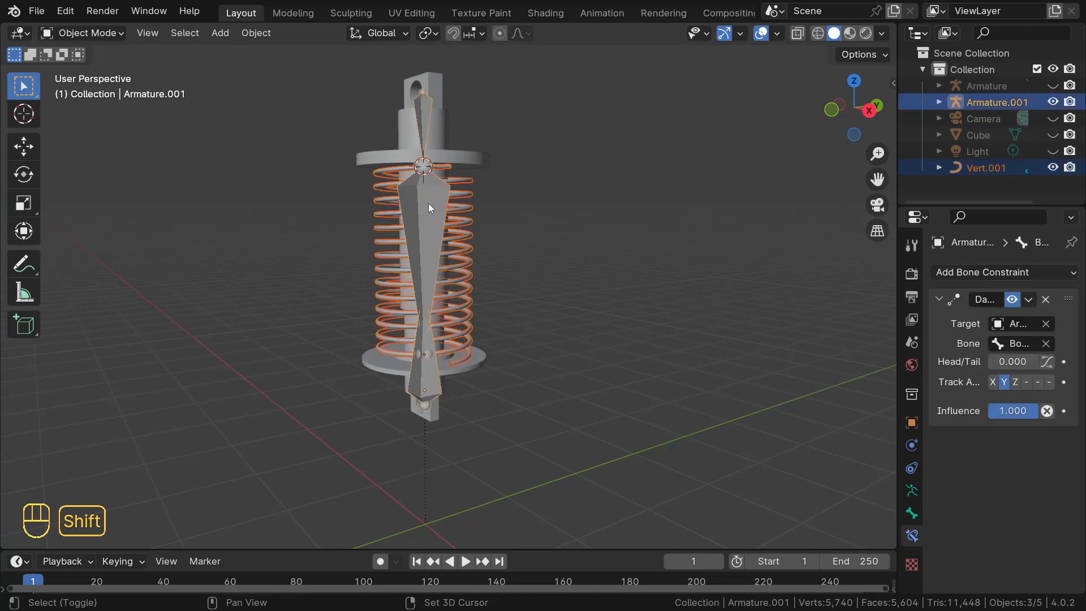
pyautogui.hotkey('ctrl', 'Tab')
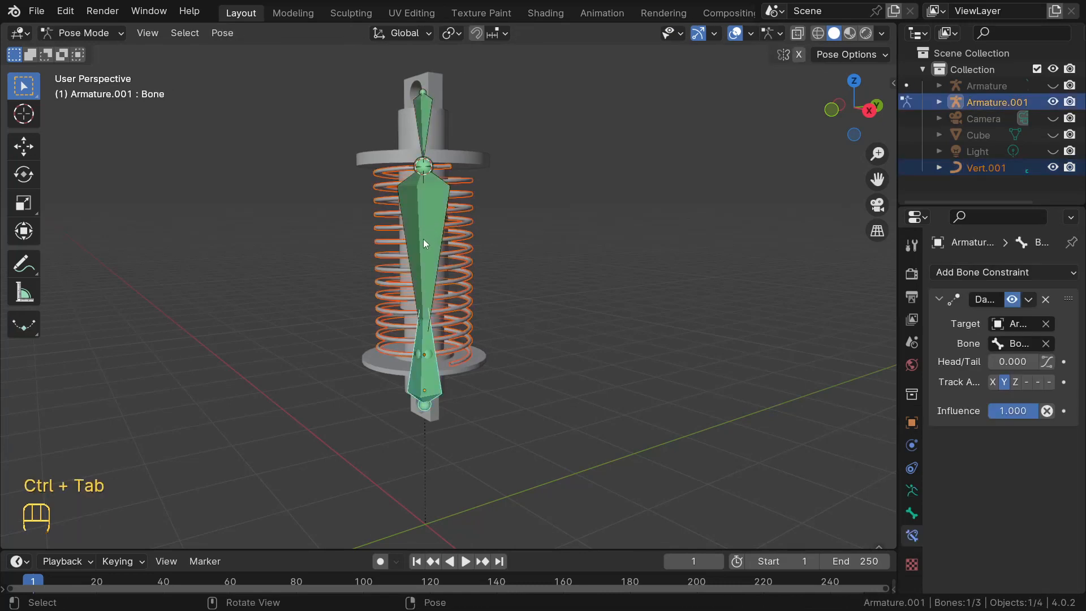
pyautogui.click(423, 239)
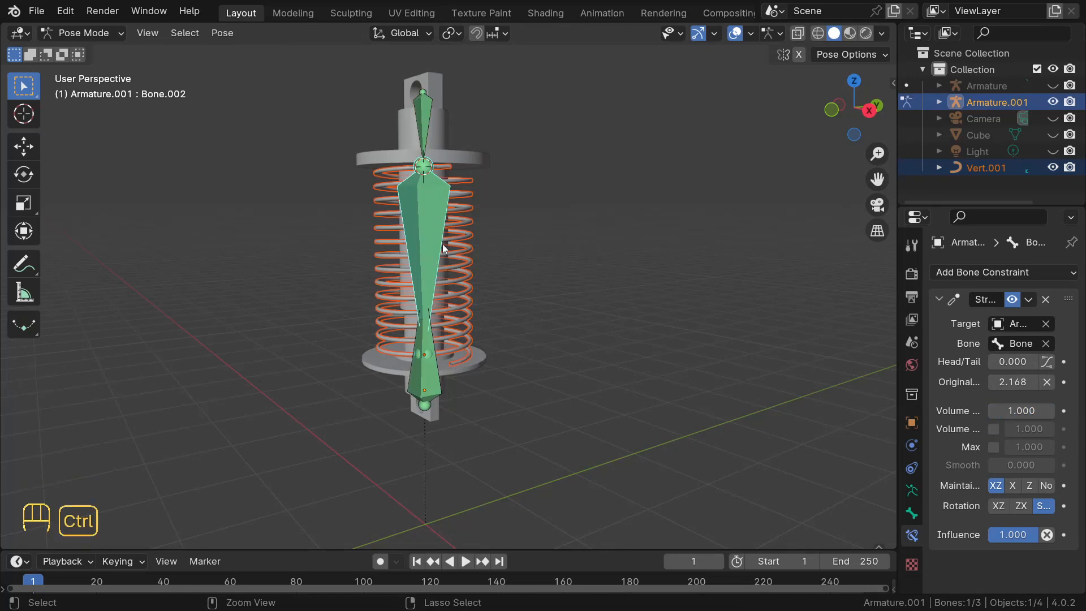
pyautogui.hotkey('ctrl', 'p')
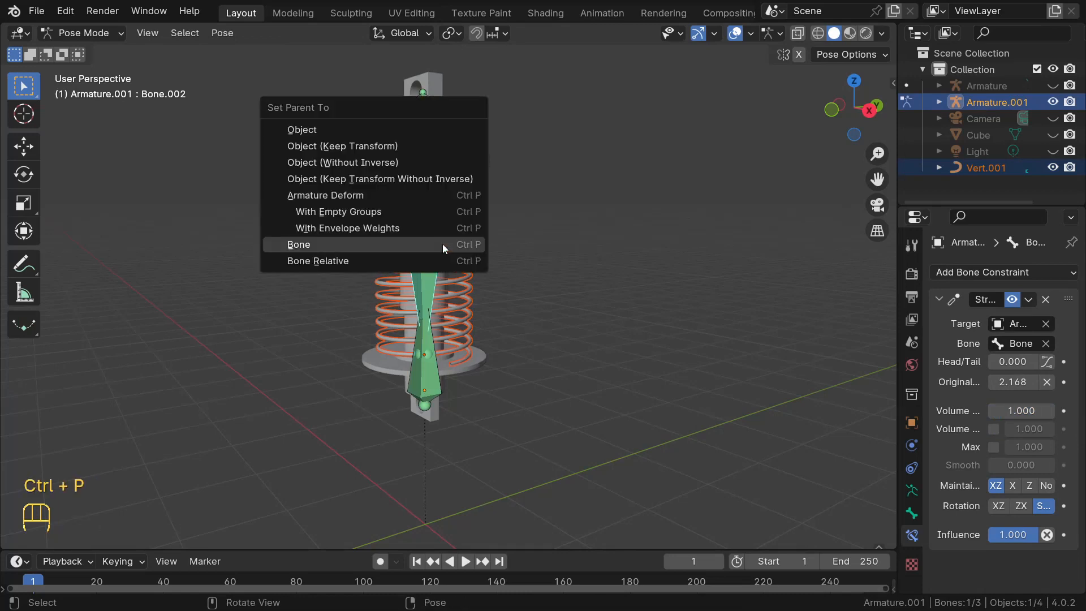
pyautogui.click(443, 244)
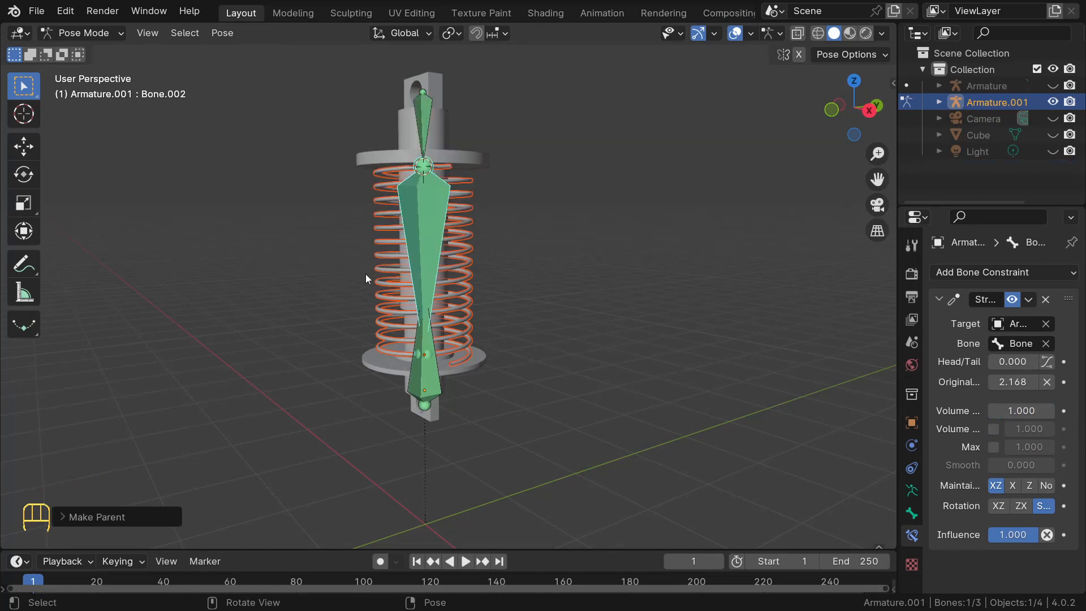
# - Test the spring's parenting by moving the lower bone downward, and cancel the move
pyautogui.moveTo(300, 293); pyautogui.dragTo(517, 287, button='middle')
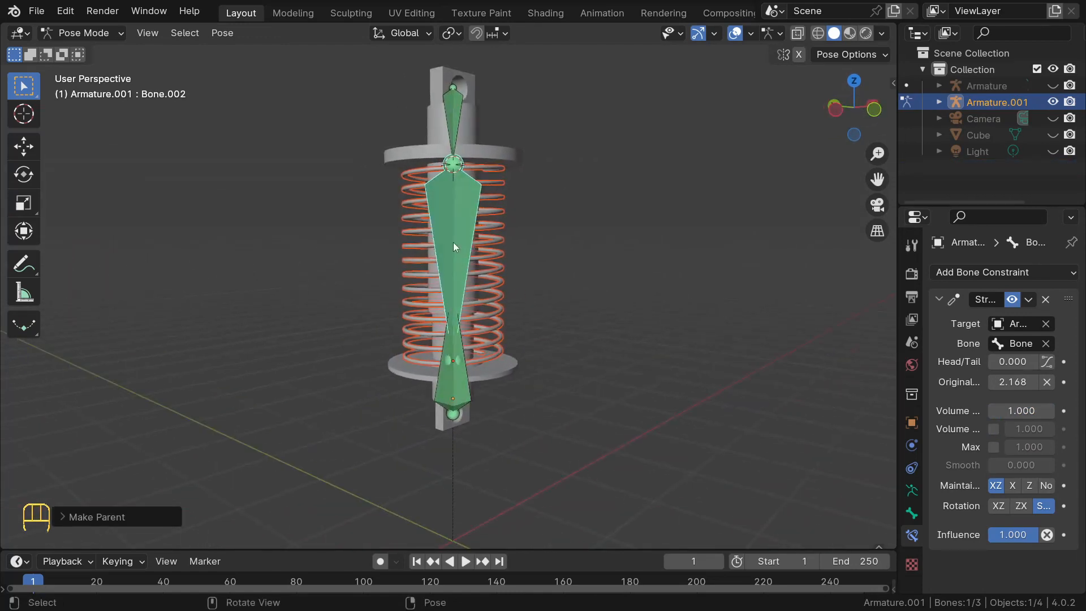
pyautogui.click(451, 242)
pyautogui.moveTo(403, 264); pyautogui.dragTo(374, 237, button='middle')
pyautogui.click(429, 390)
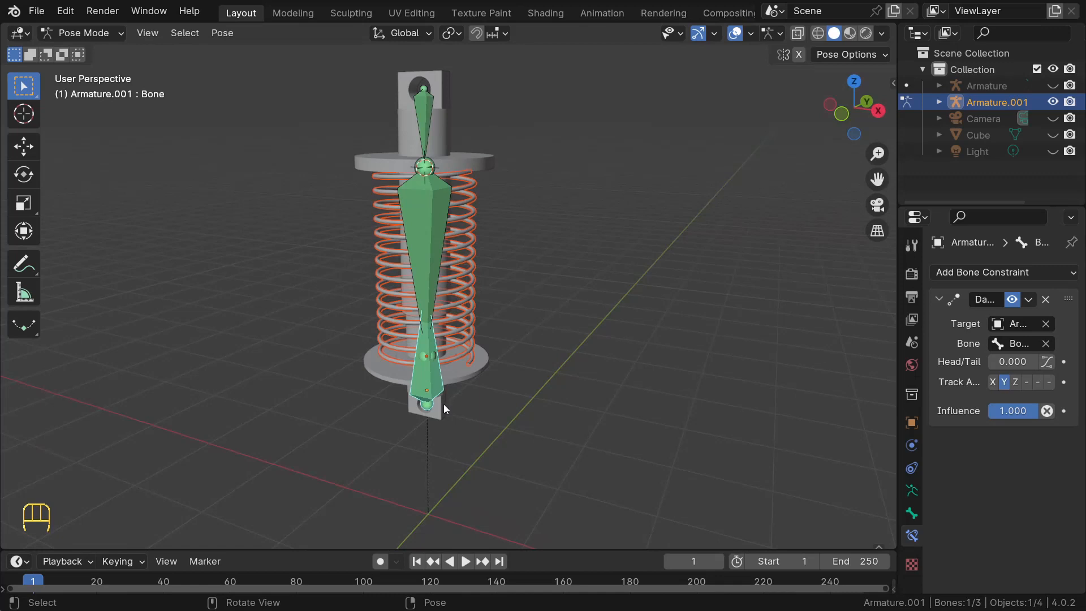
pyautogui.press('g')
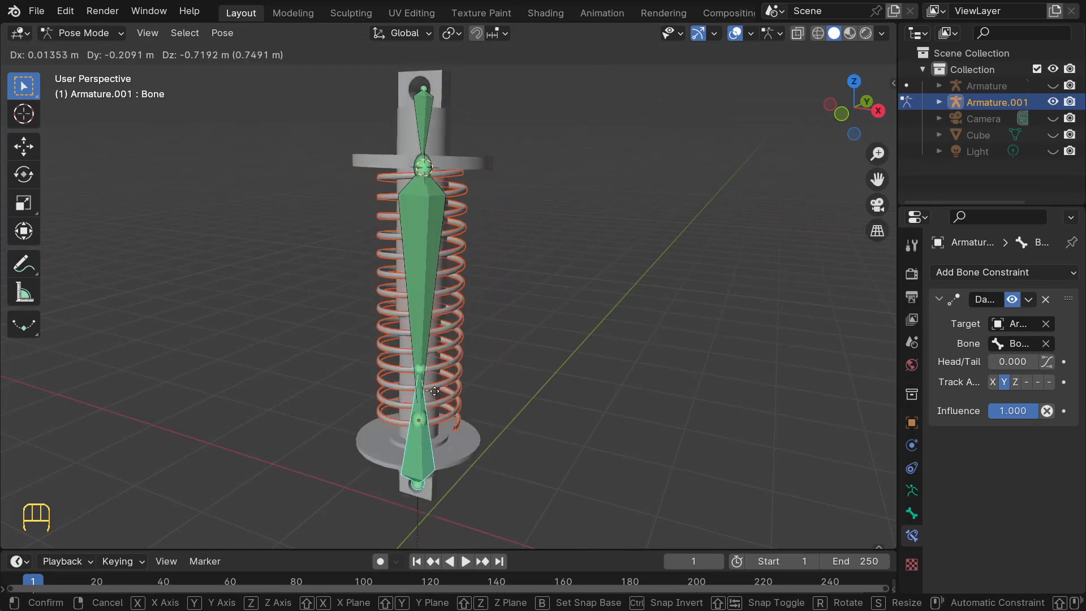
pyautogui.rightClick(435, 391)
# - Move the lower bone down and to the left in front view to extend and tilt the shock absorber
pyautogui.press('KP_1')
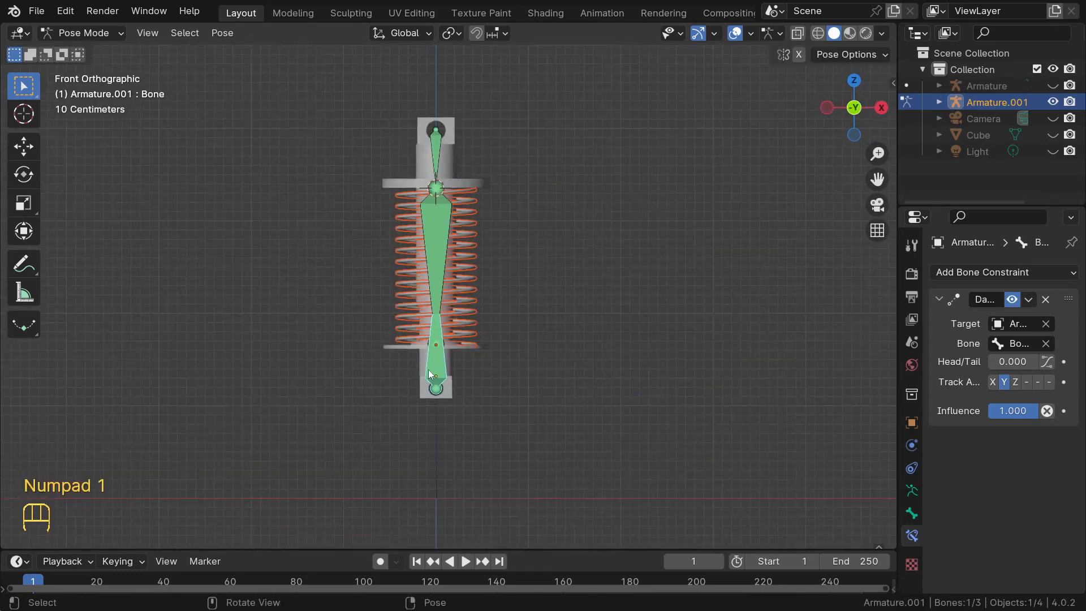
pyautogui.press('g')
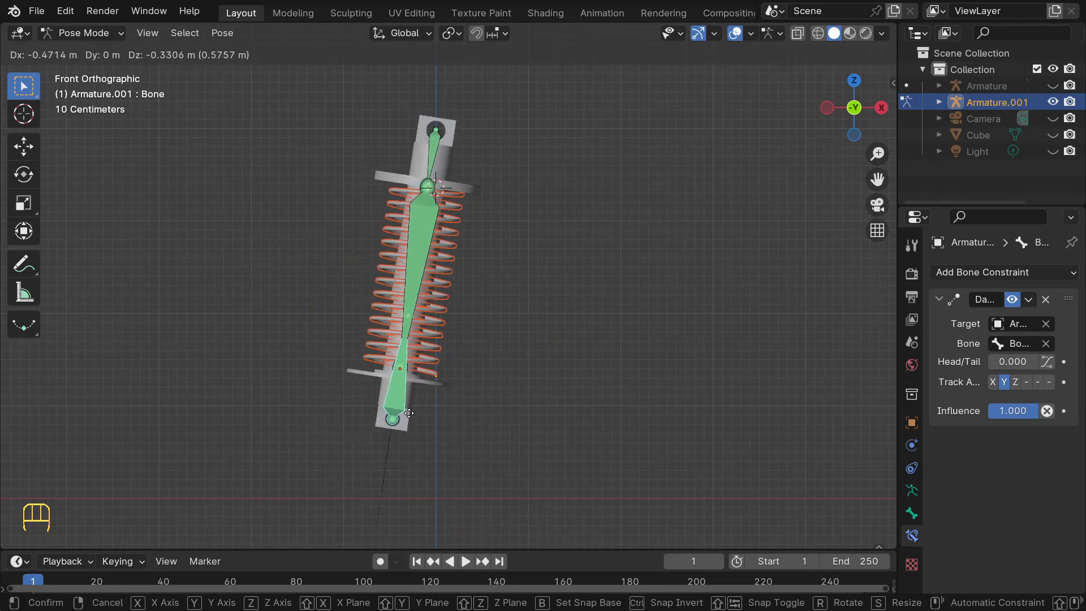
pyautogui.click(381, 474)
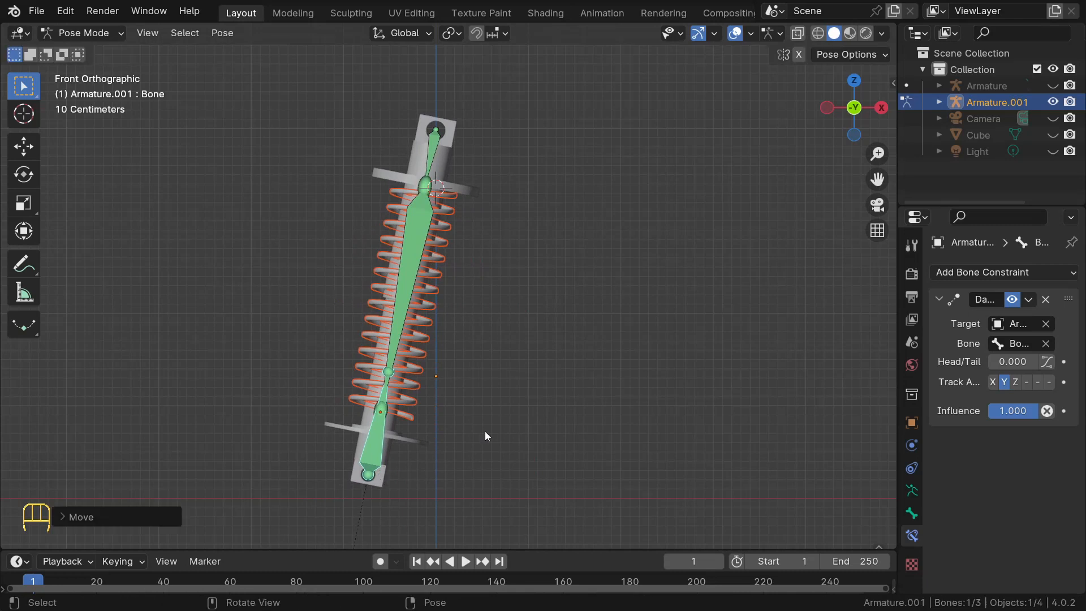
pyautogui.moveTo(393, 331); pyautogui.dragTo(369, 301, button='middle')
pyautogui.scroll(4, 367, 331)
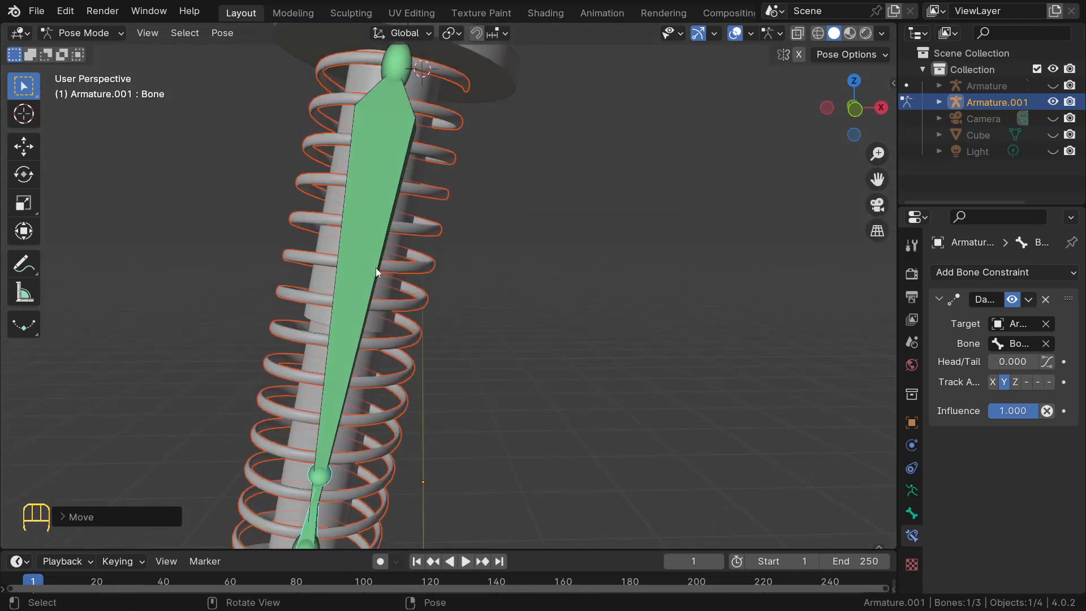
pyautogui.scroll(-4, 375, 267)
# - Turn off volume preservation in the spring bone's Stretch To constraint by setting Maintain Volume to None
pyautogui.click(403, 230)
pyautogui.moveTo(370, 250); pyautogui.dragTo(458, 305, button='middle')
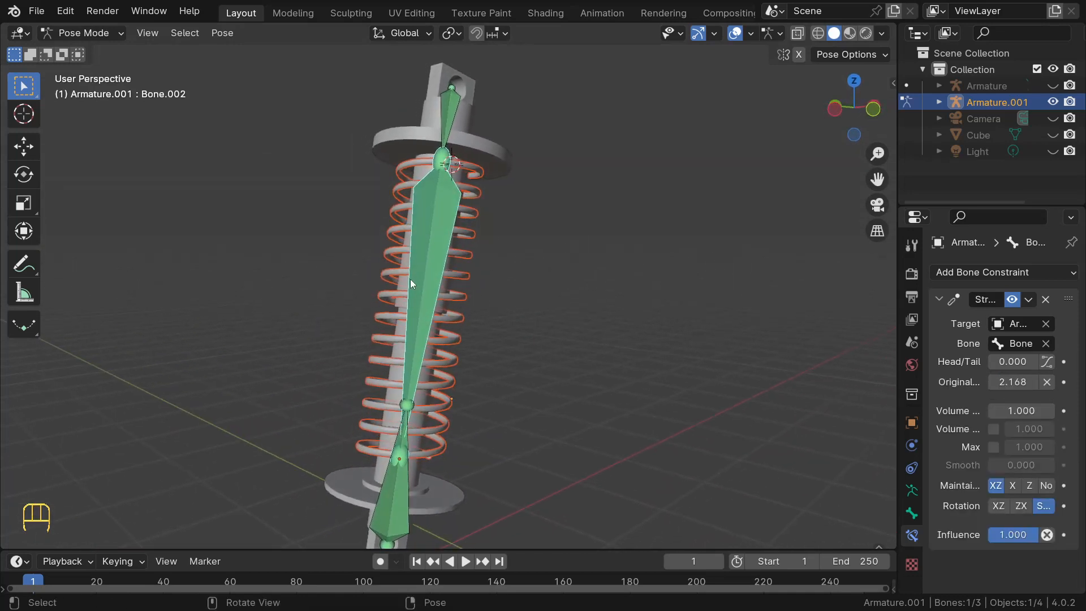
pyautogui.click(1047, 485)
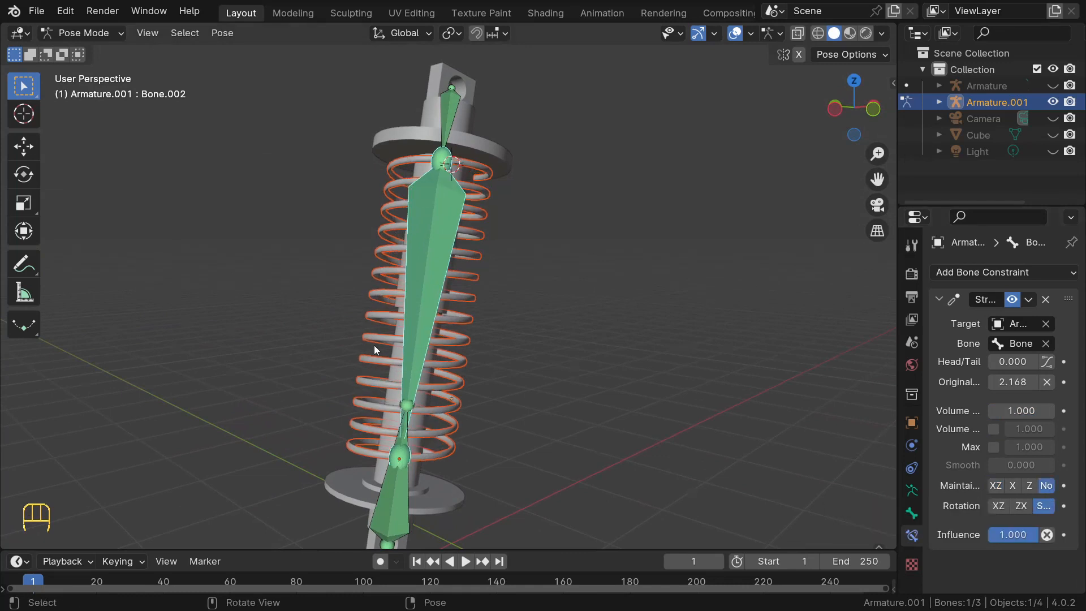
# - Reposition the lower bone in front view so the extended shock absorber tilts slightly to the right
pyautogui.moveTo(374, 345); pyautogui.dragTo(385, 484, button='middle')
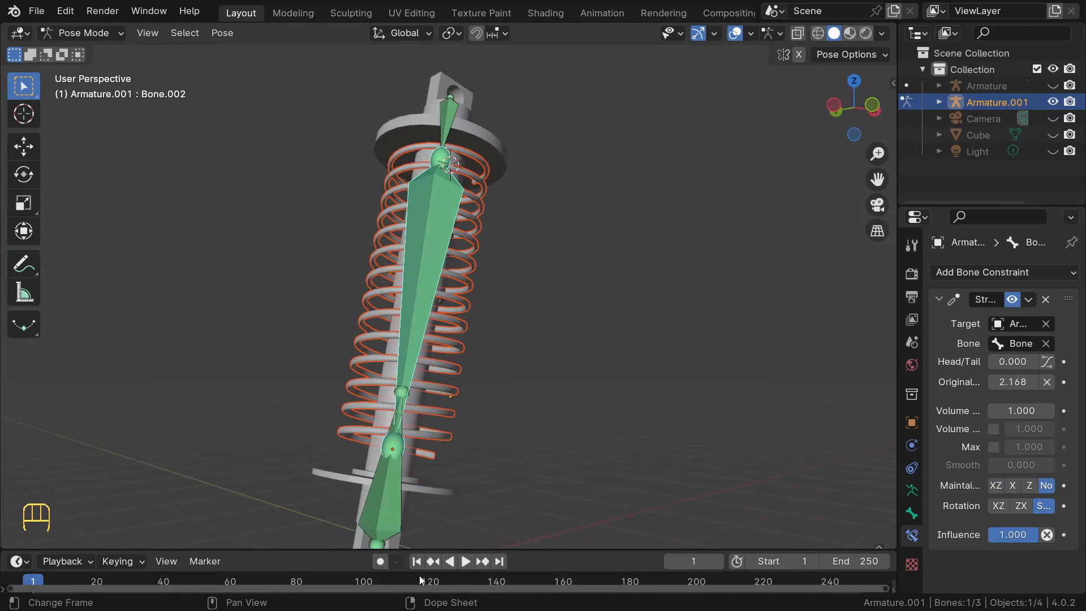
pyautogui.click(384, 484)
pyautogui.scroll(-3, 395, 477)
pyautogui.press('KP_1')
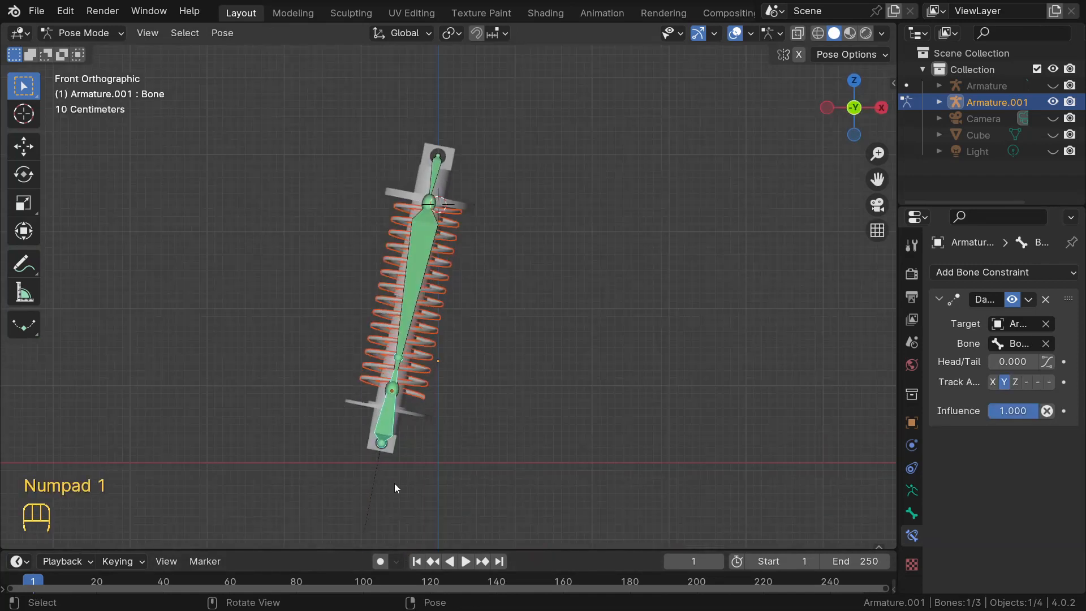
pyautogui.press('g')
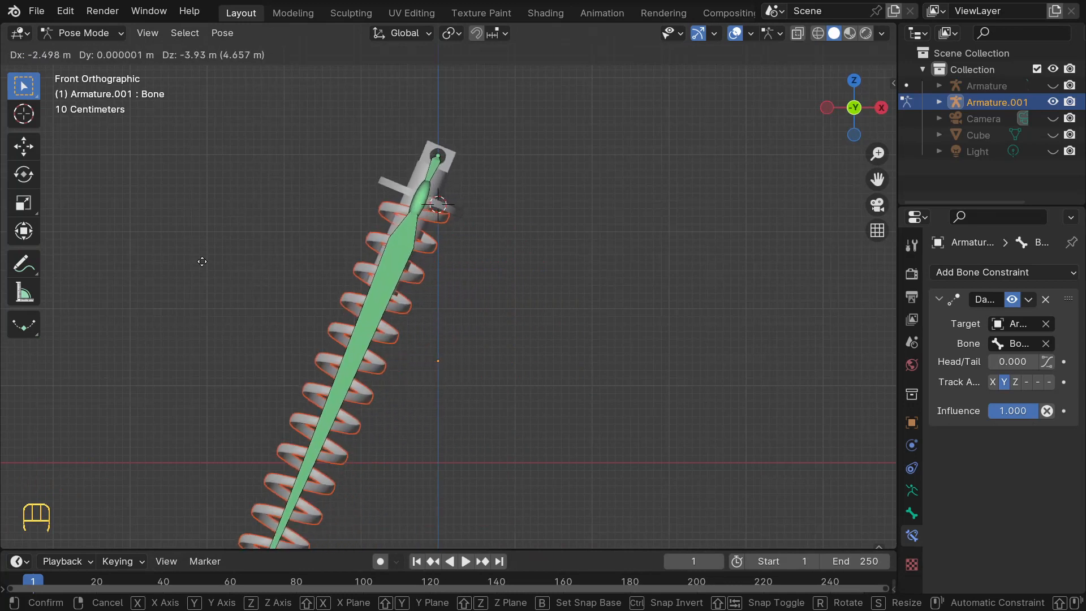
pyautogui.click(459, 431)
pyautogui.moveTo(469, 474); pyautogui.dragTo(414, 232, button='middle')
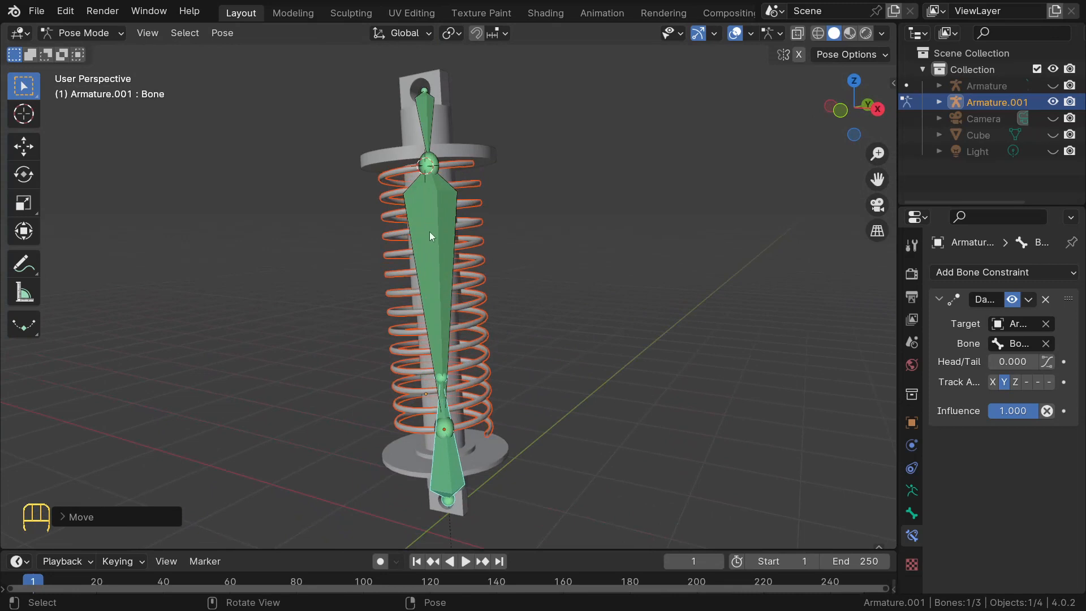
# - Set the armature's viewport display type to Stick
pyautogui.click(431, 235)
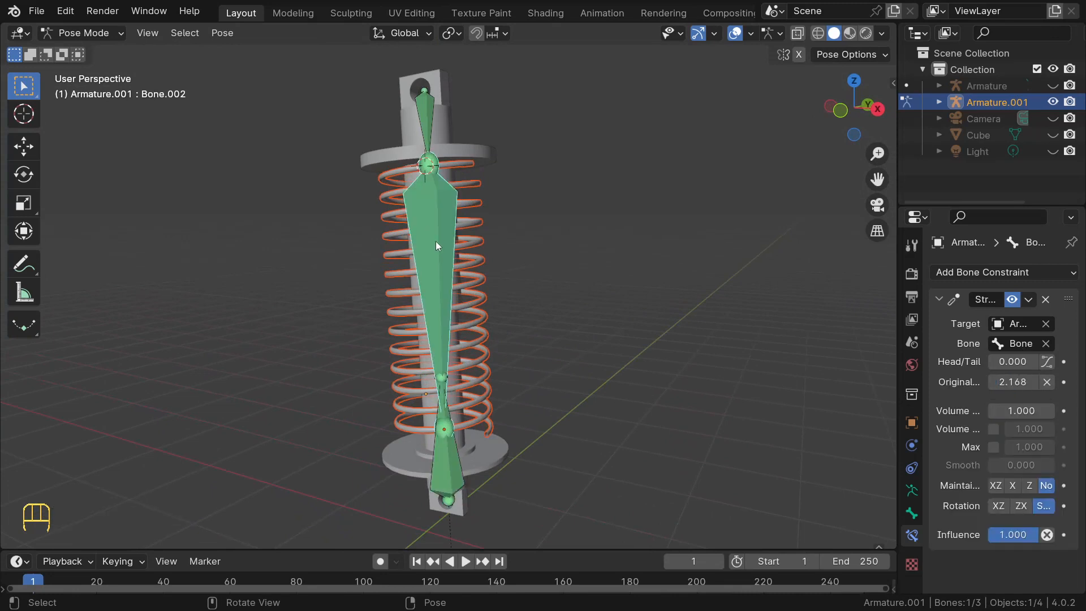
pyautogui.click(913, 492)
pyautogui.scroll(-8, 982, 510)
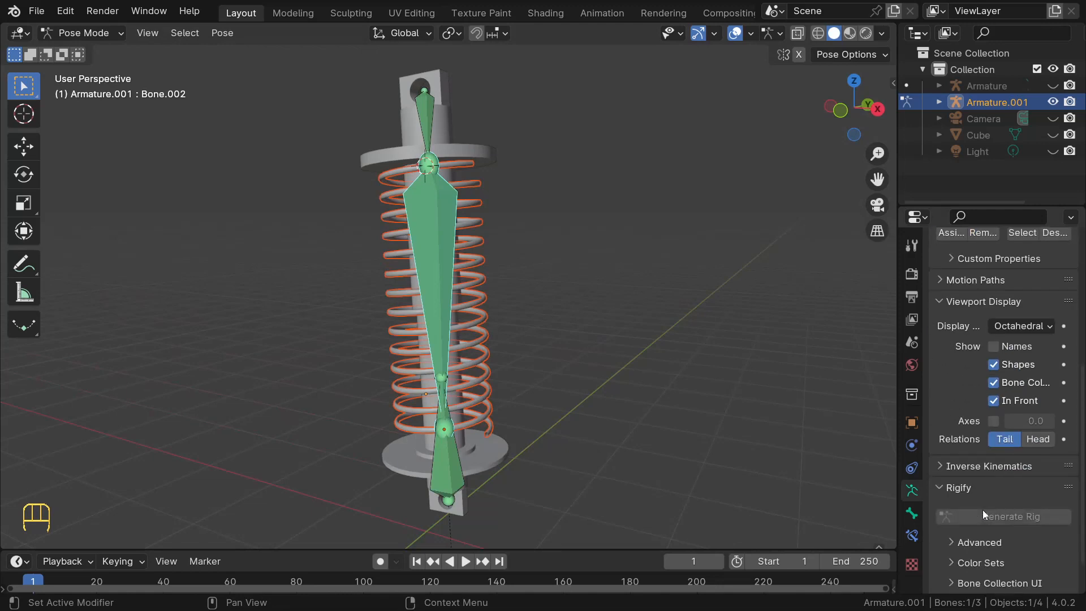
pyautogui.click(1022, 325)
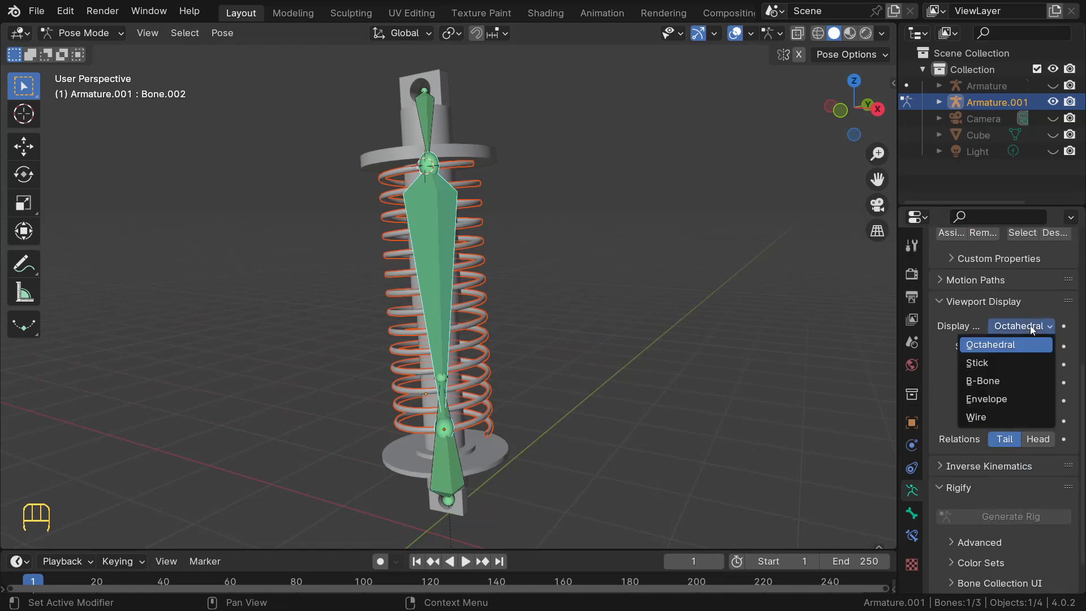
pyautogui.click(989, 360)
pyautogui.moveTo(576, 349)
pyautogui.mouseDown(button='middle')
pyautogui.moveTo(570, 324)
pyautogui.moveTo(650, 297)
pyautogui.moveTo(407, 333)
pyautogui.moveTo(391, 320)
pyautogui.mouseUp(button='middle')
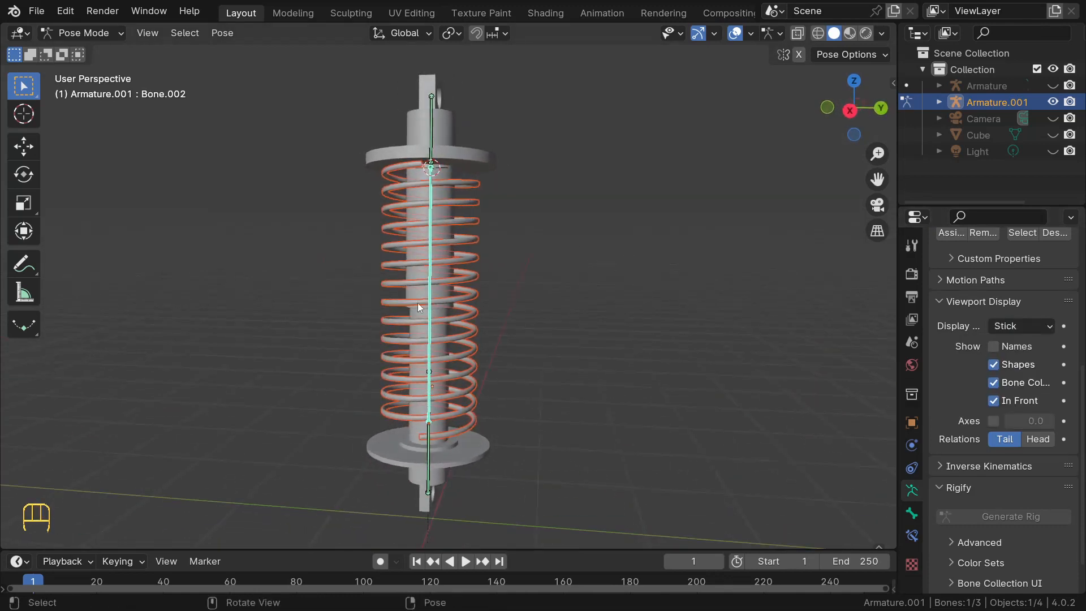
# - Move the lower bone about 0.32 m along X and 0.85 m along Z to compress the shock absorber
pyautogui.press('KP_1')
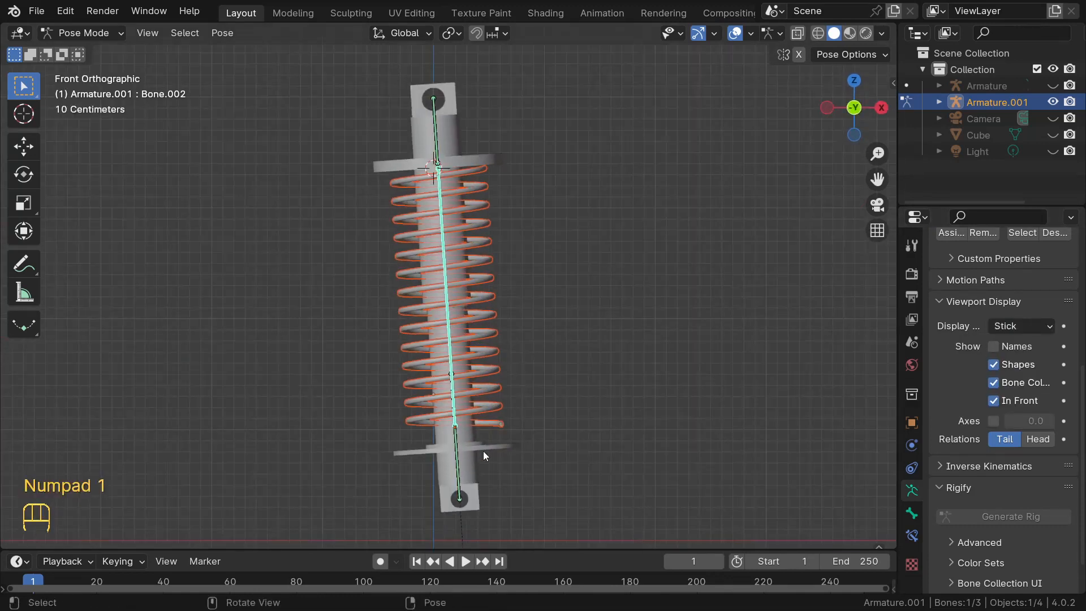
pyautogui.click(459, 471)
pyautogui.moveTo(406, 208)
pyautogui.mouseDown(button='middle')
pyautogui.moveTo(266, 220)
pyautogui.moveTo(392, 321)
pyautogui.moveTo(444, 333)
pyautogui.moveTo(403, 227)
pyautogui.mouseUp(button='middle')
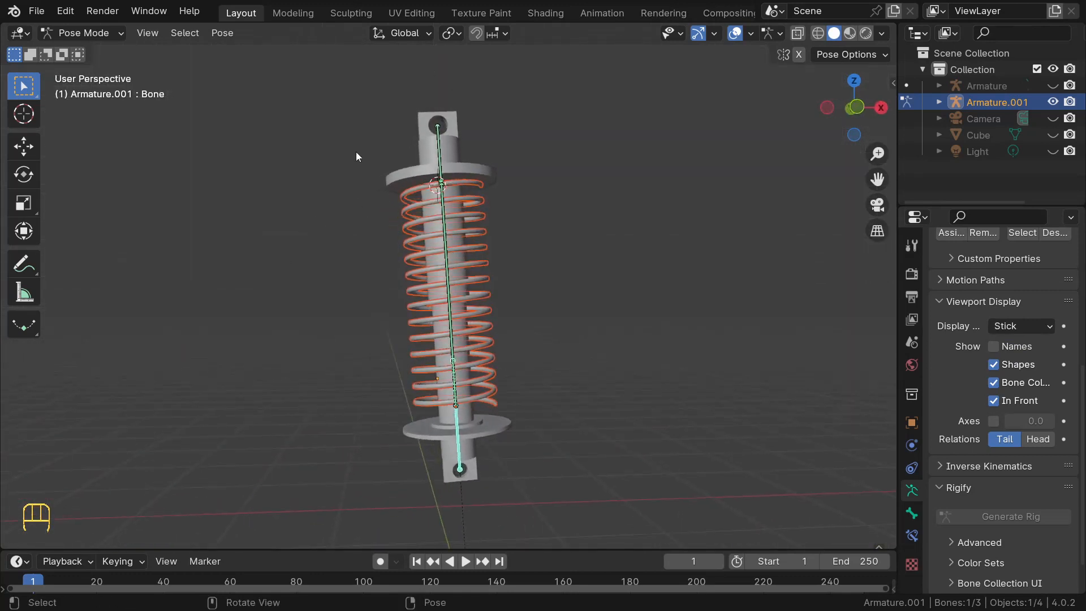
pyautogui.press('KP_1')
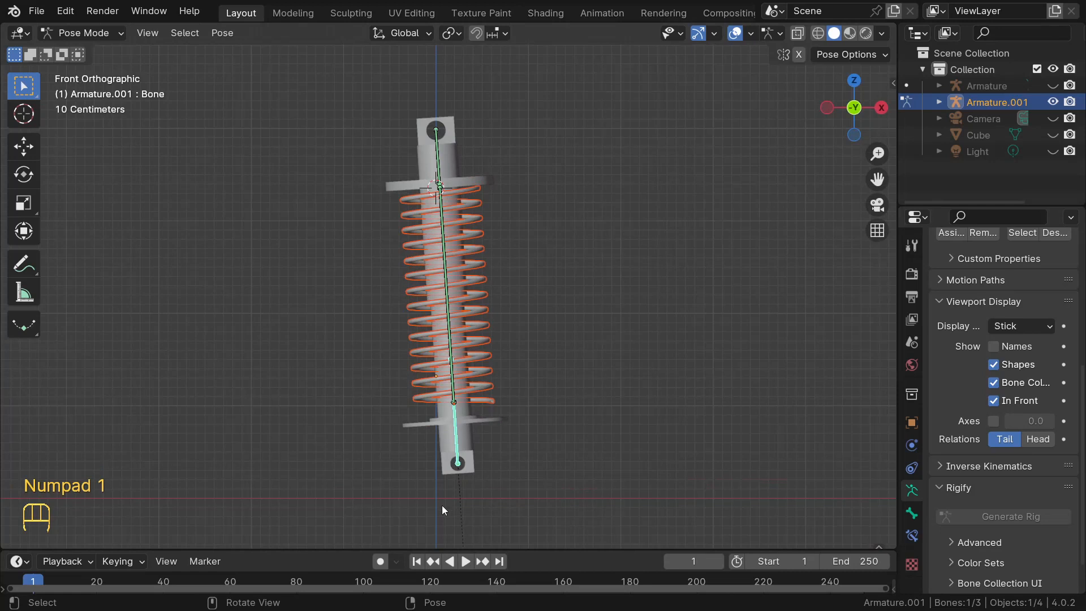
pyautogui.press('g')
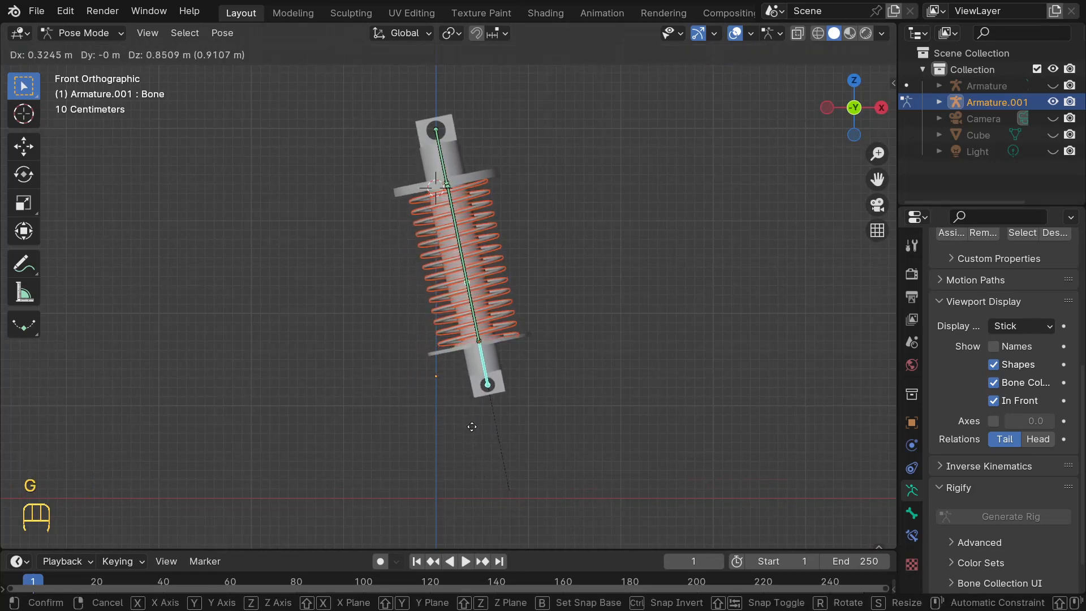
pyautogui.click(472, 426)
pyautogui.moveTo(471, 427); pyautogui.dragTo(436, 384, button='middle')
# - Select the upper bone at the top mount of the shock absorber
pyautogui.click(441, 174)
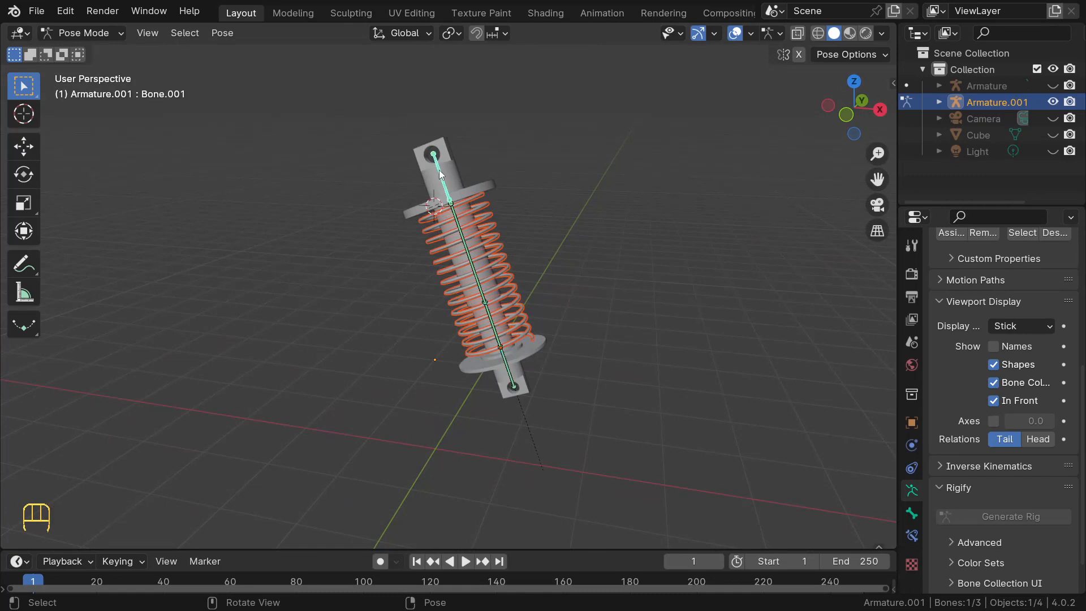
pyautogui.moveTo(441, 174); pyautogui.dragTo(500, 174, button='middle')
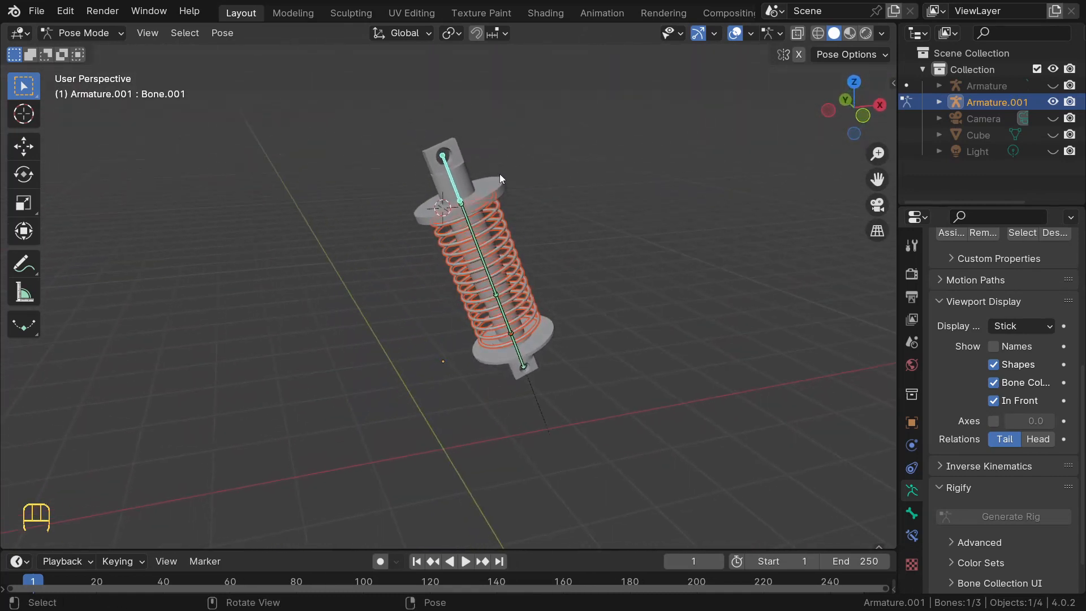